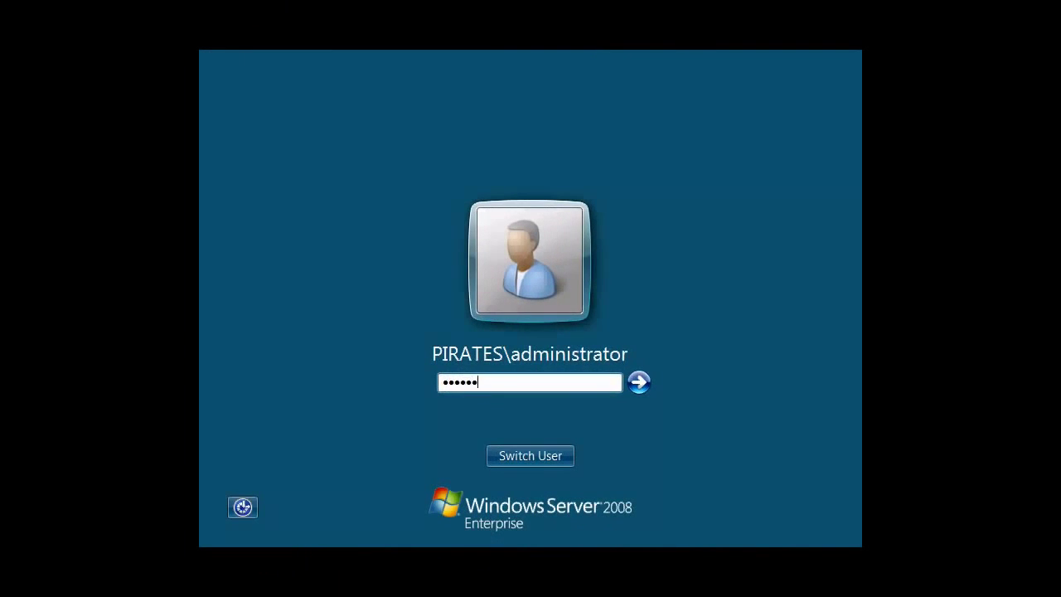
# Submit the administrator password to sign in to the PIRATES domain.
pyautogui.press('Return')
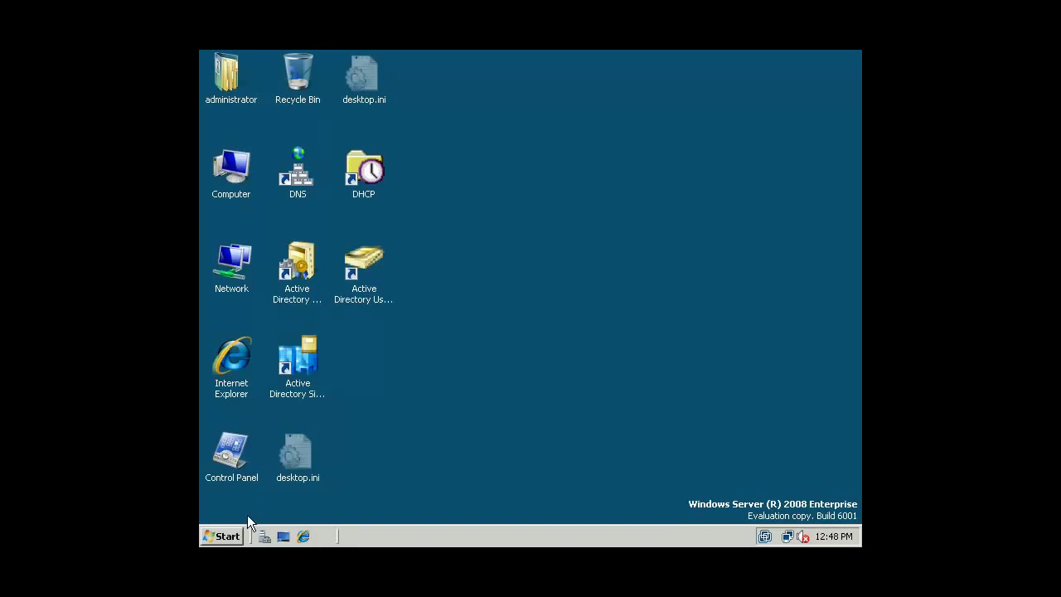
# Launch Windows Explorer from the Run box with 'explorer'.
pyautogui.click(222, 536)
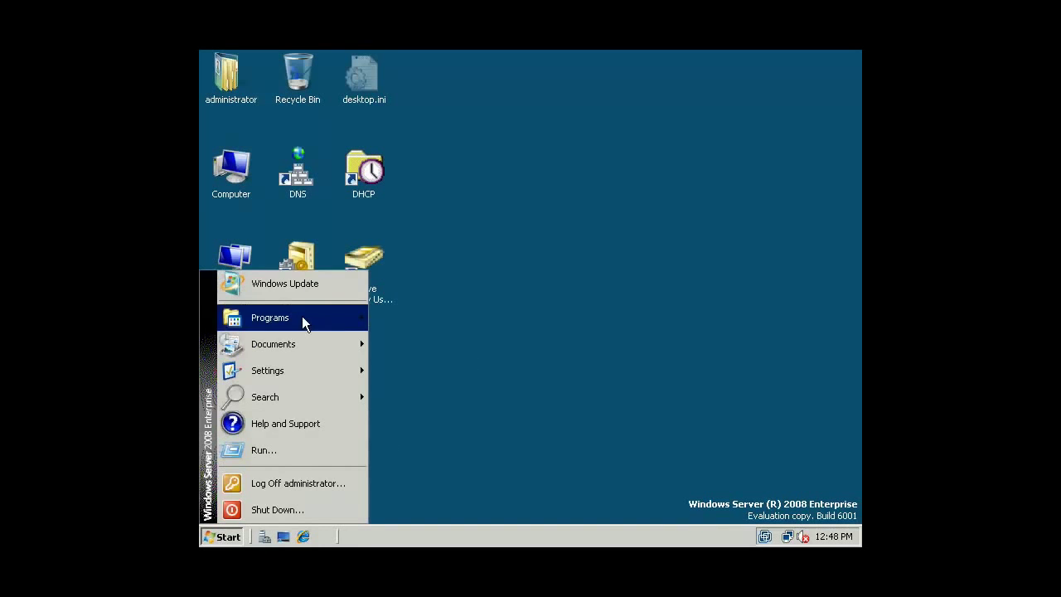
pyautogui.click(286, 456)
pyautogui.write('explorer')
pyautogui.press('Return')
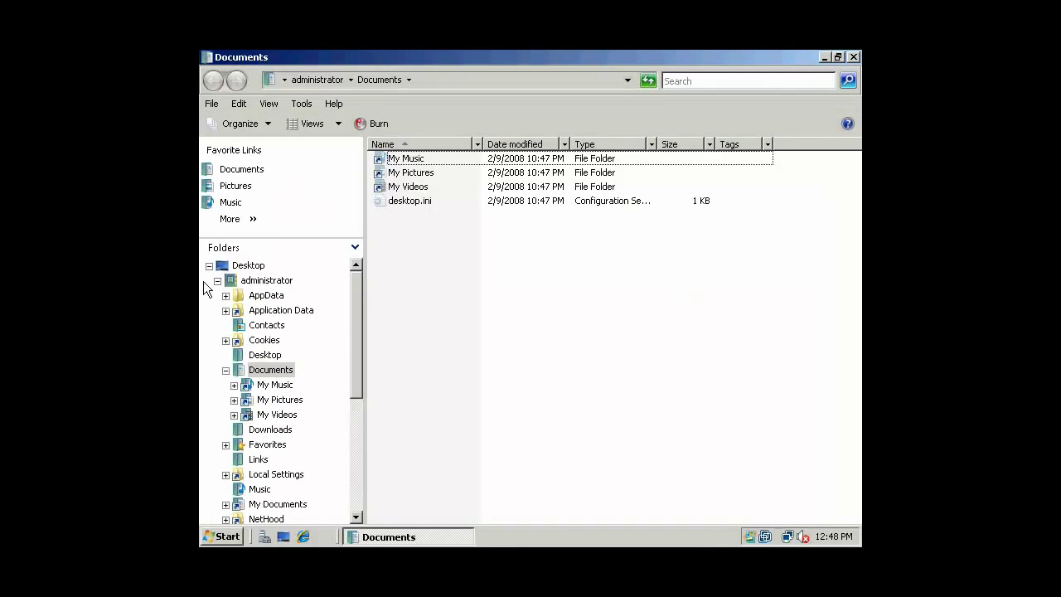
# Browse to the Background folder on Data (E:) and minimize the Explorer window.
pyautogui.click(217, 281)
pyautogui.click(256, 310)
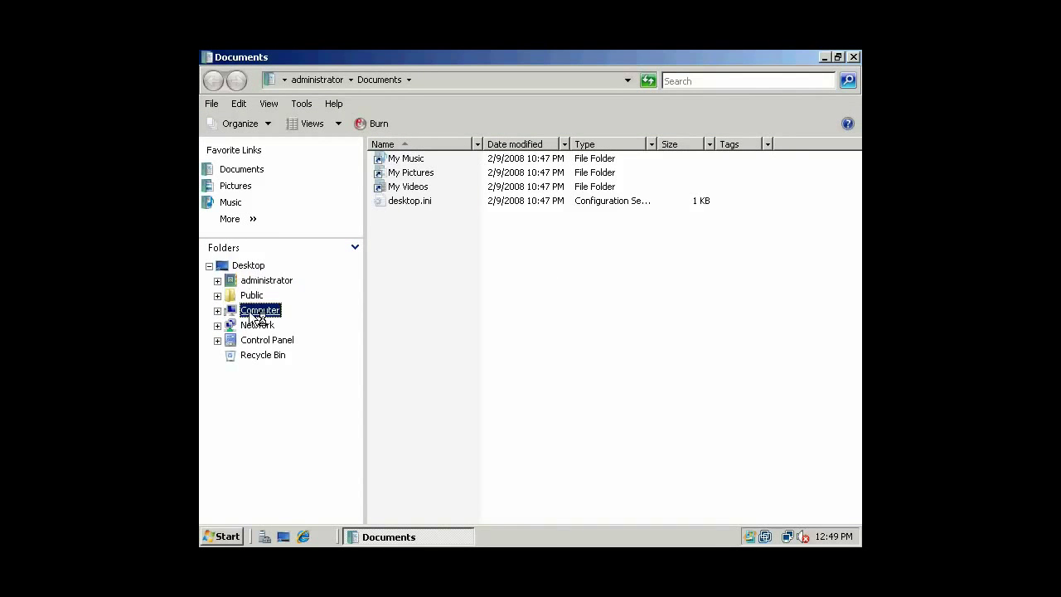
pyautogui.click(218, 310)
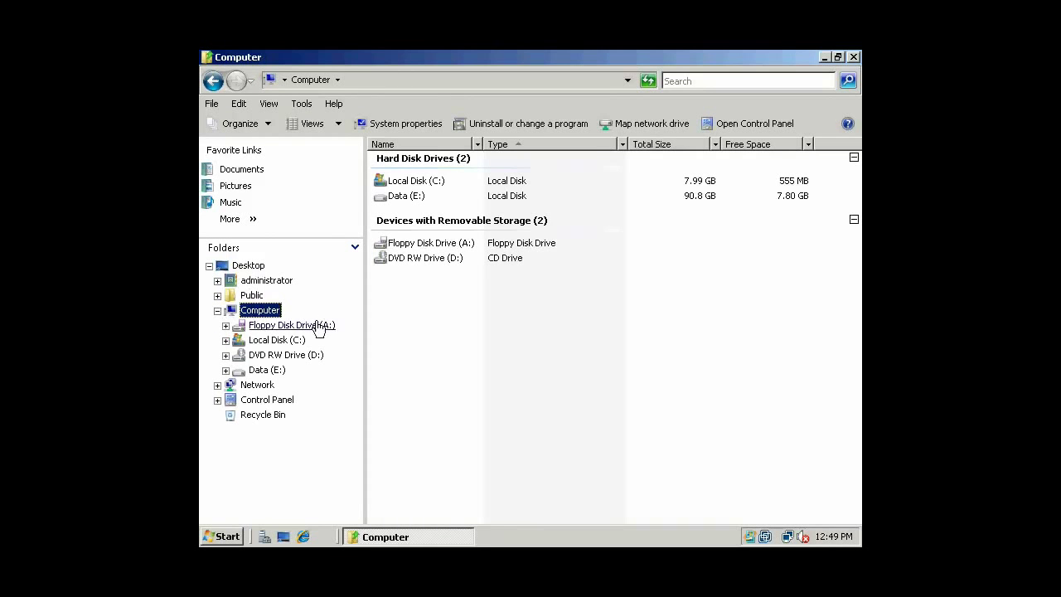
pyautogui.click(270, 371)
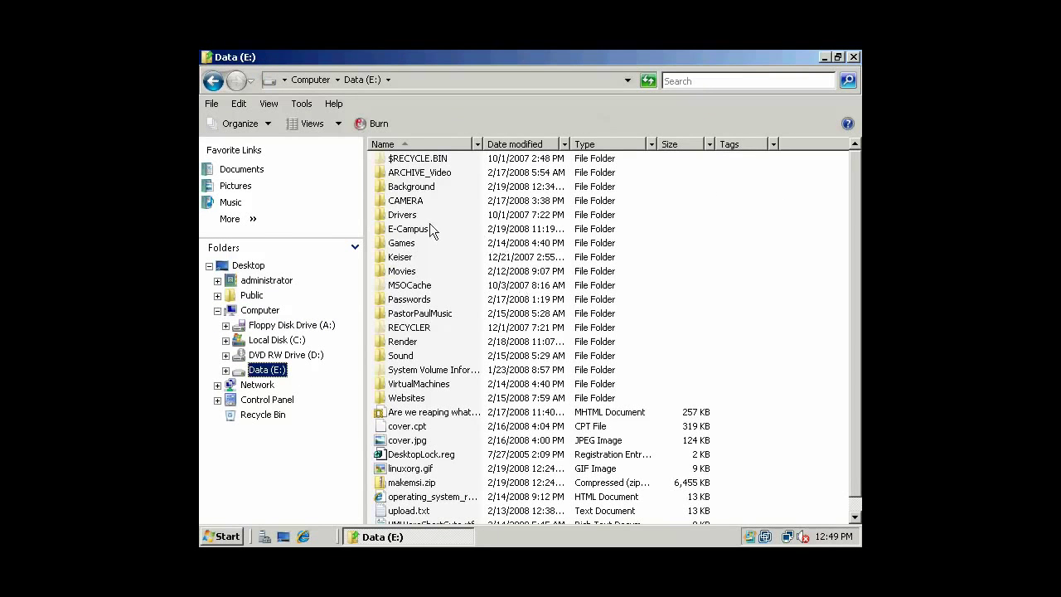
pyautogui.doubleClick(408, 186)
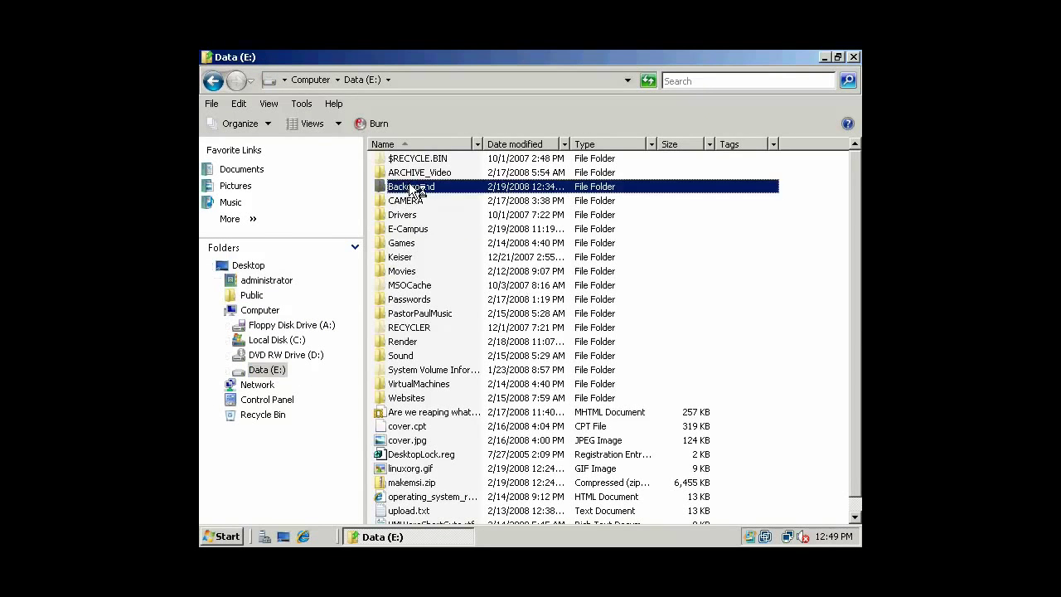
pyautogui.click(825, 56)
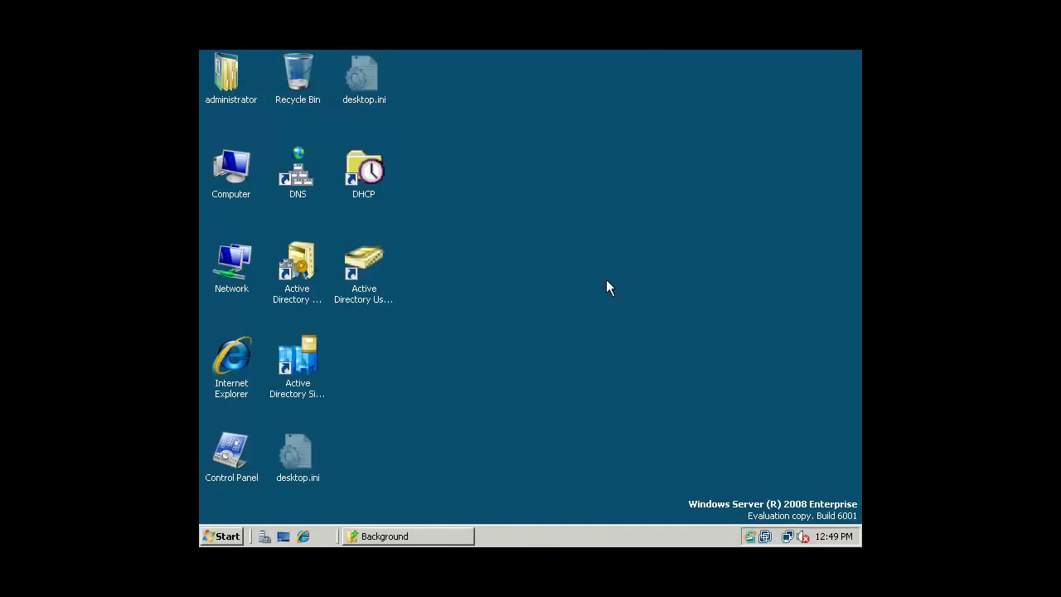
# Start an empty Microsoft Management Console with 'mmc' from the Run box.
pyautogui.click(221, 536)
pyautogui.click(272, 452)
pyautogui.write('mmc')
pyautogui.press('Return')
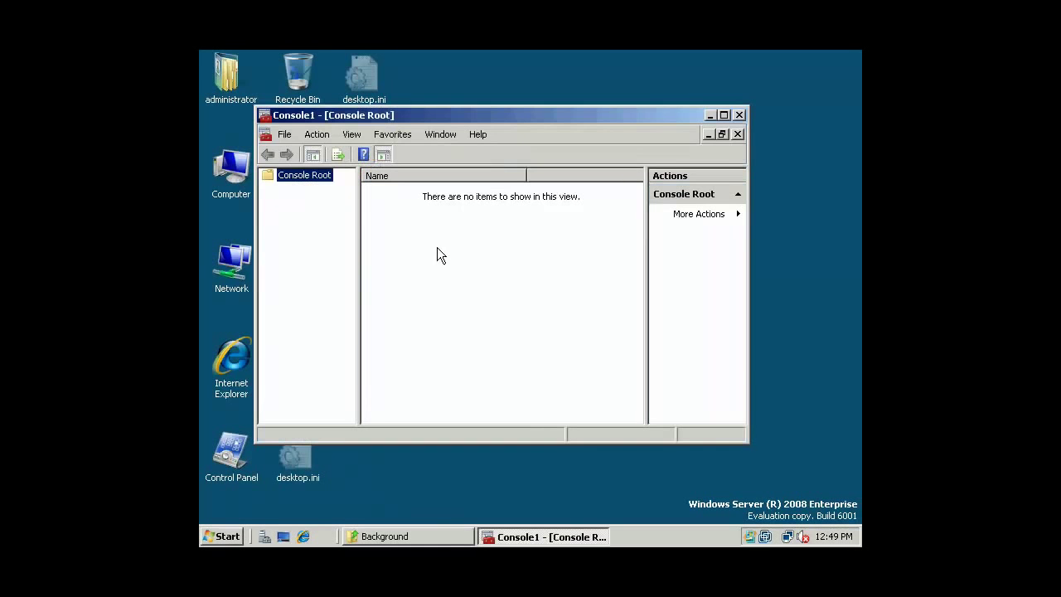
# Add the Group Policy Management snap-in to the console and confirm.
pyautogui.click(284, 134)
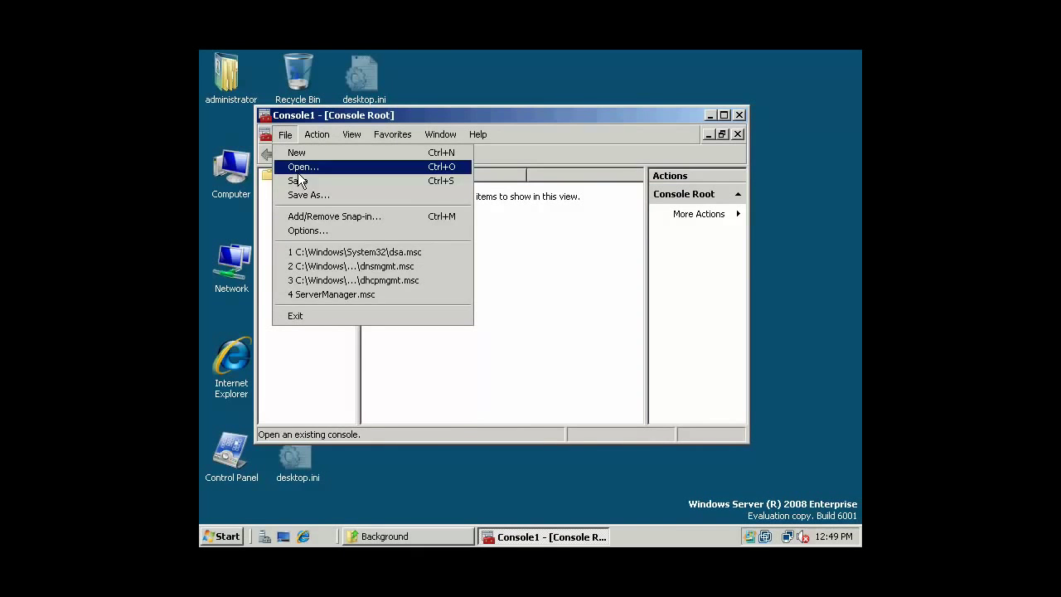
pyautogui.click(315, 216)
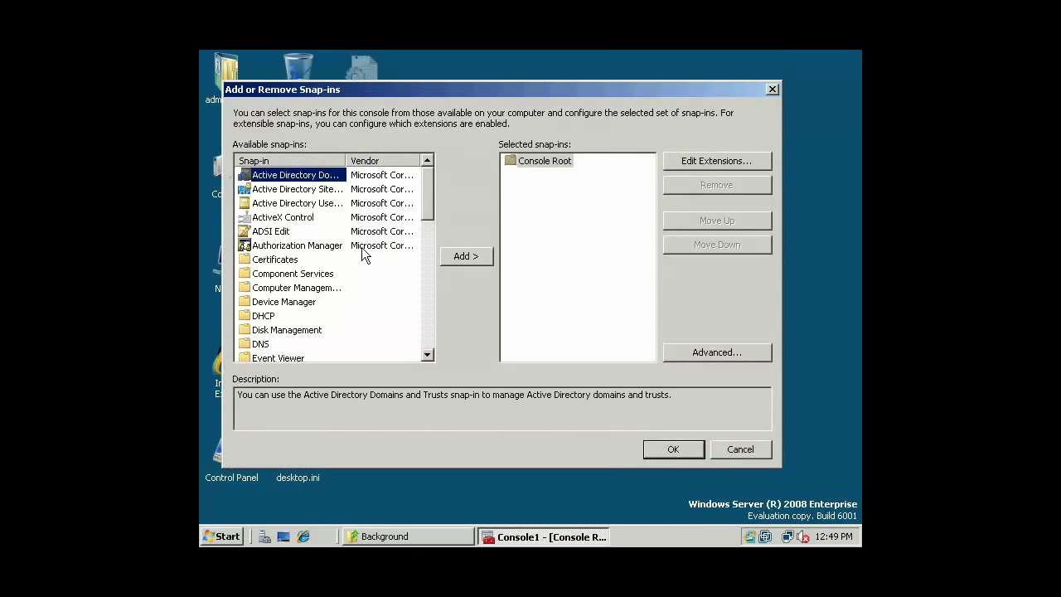
pyautogui.moveTo(429, 208); pyautogui.dragTo(431, 251)
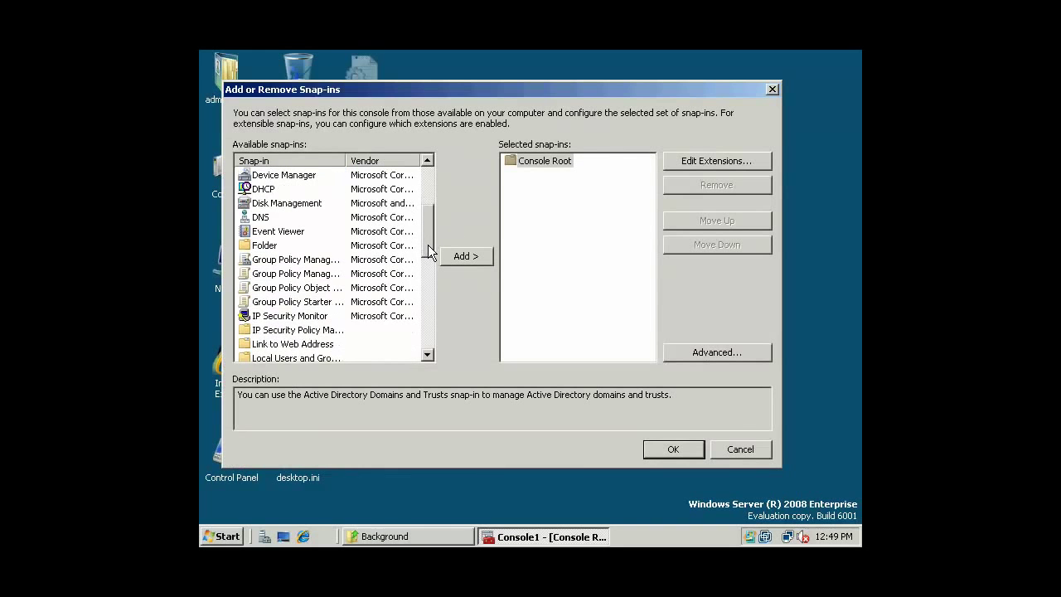
pyautogui.click(282, 260)
pyautogui.click(283, 234)
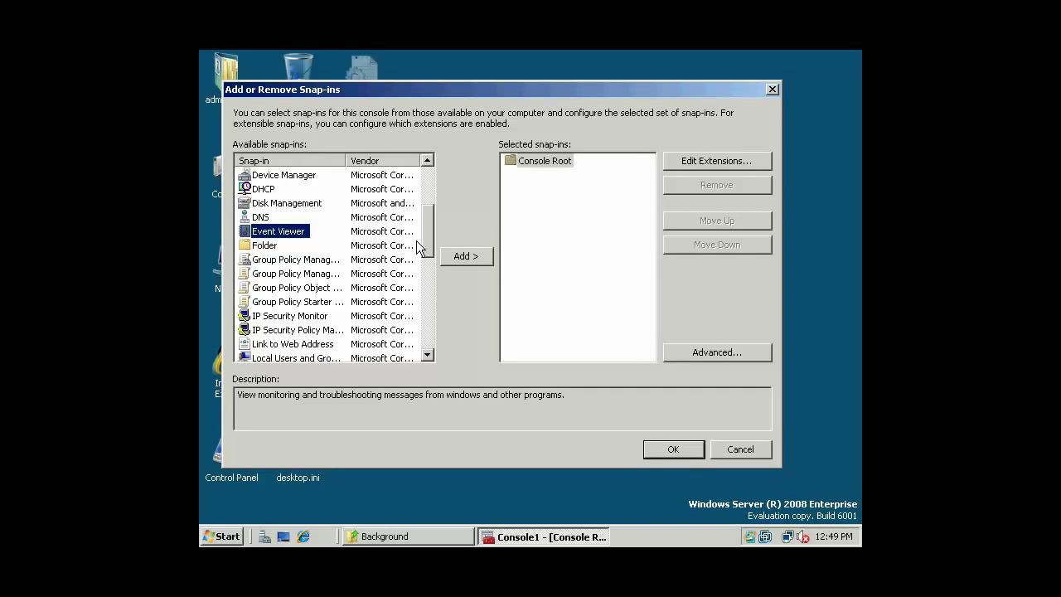
pyautogui.click(334, 261)
pyautogui.click(462, 256)
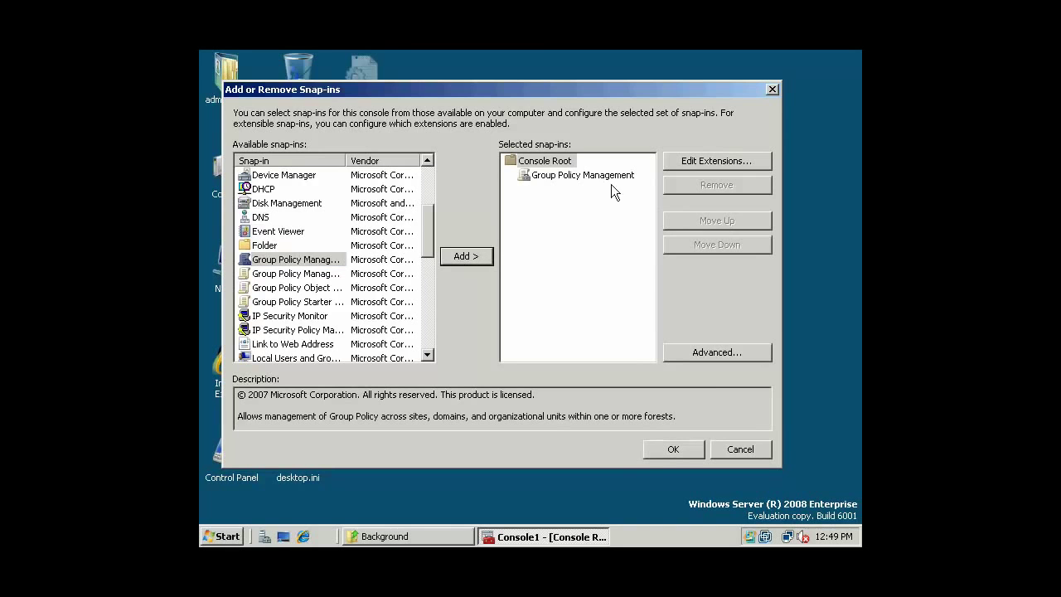
pyautogui.click(673, 449)
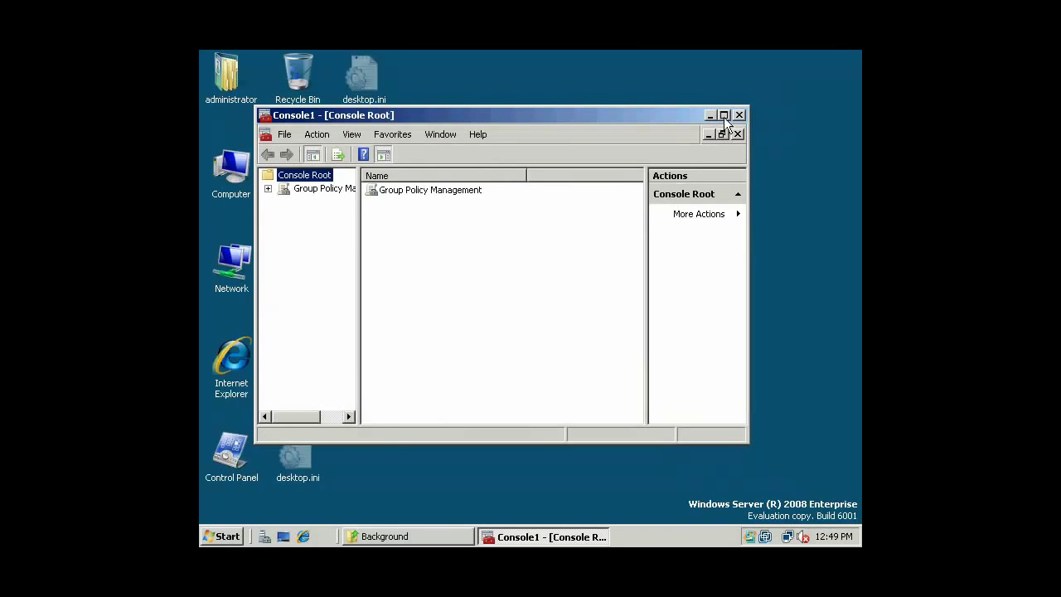
# Maximize the console and expand the tree down to the pirates.arrrgh domain.
pyautogui.click(724, 115)
pyautogui.moveTo(299, 234); pyautogui.dragTo(392, 239)
pyautogui.click(210, 131)
pyautogui.click(226, 144)
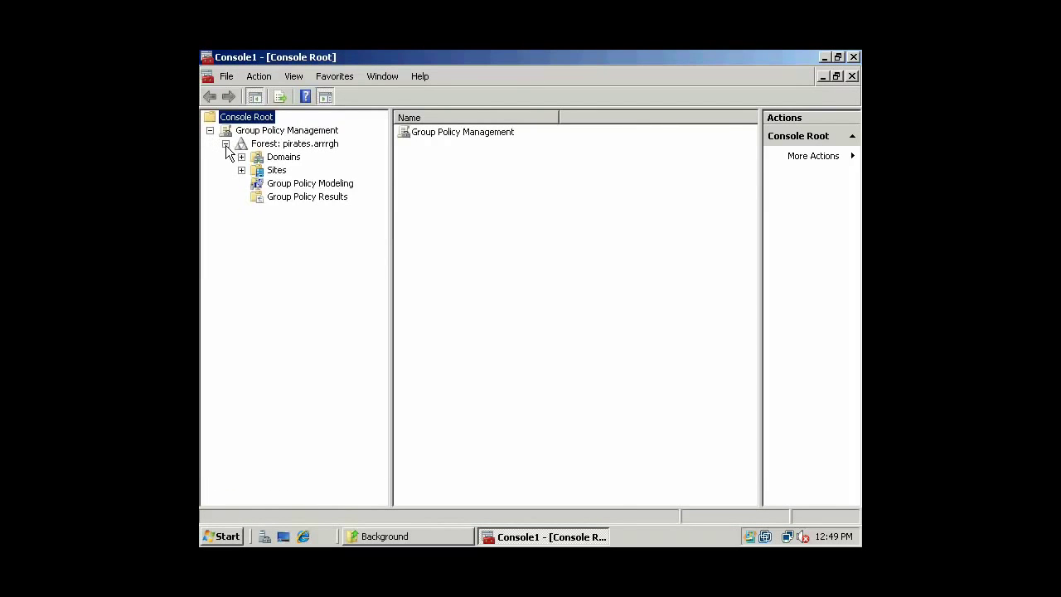
pyautogui.click(241, 156)
pyautogui.click(241, 183)
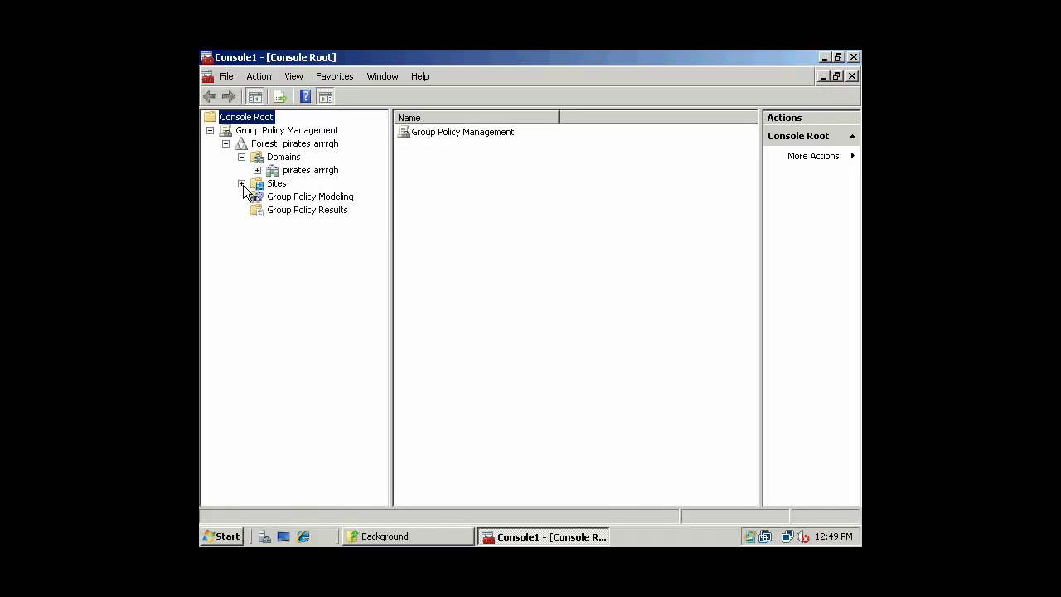
pyautogui.click(257, 170)
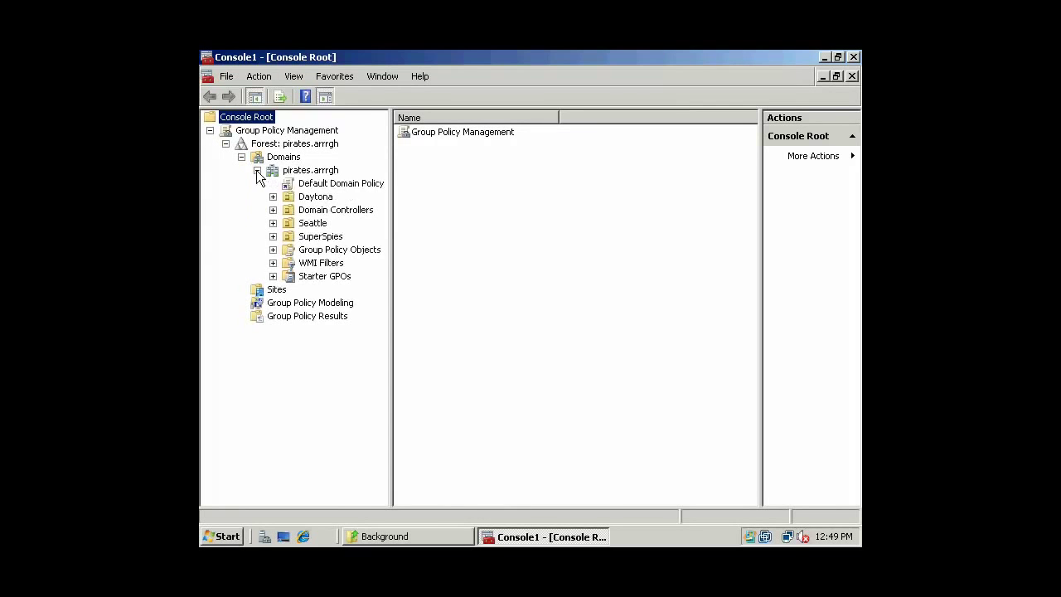
# Select the Default Domain Policy, open it in the editor, then close the editor.
pyautogui.click(314, 184)
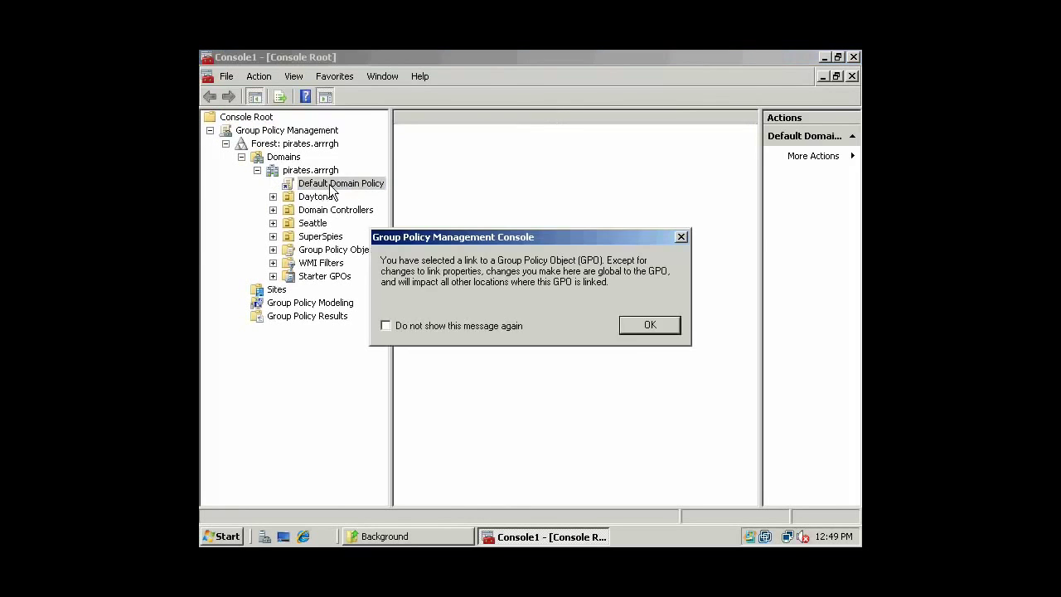
pyautogui.click(663, 327)
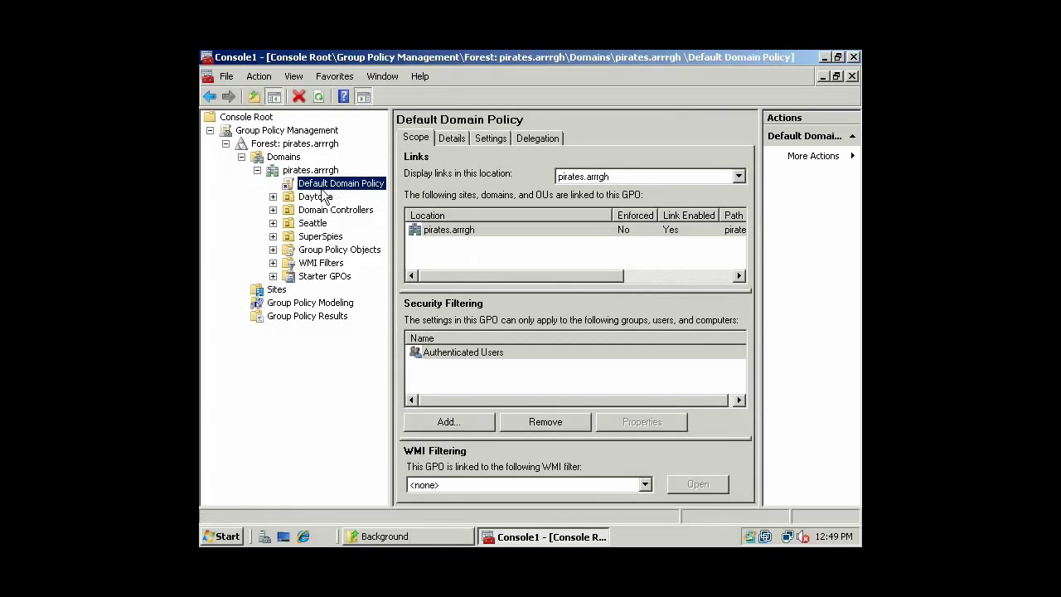
pyautogui.rightClick(330, 185)
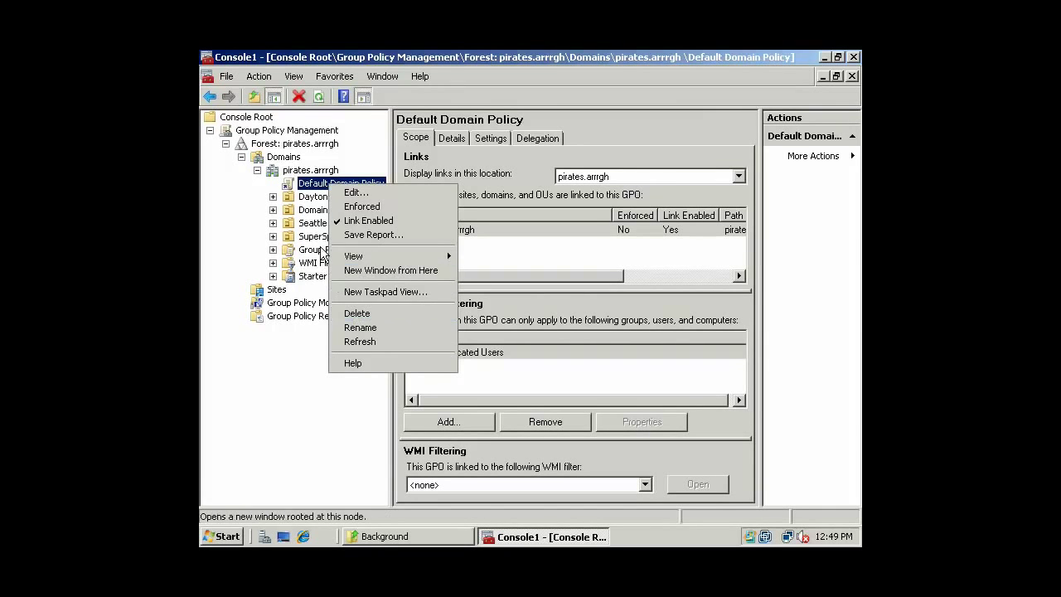
pyautogui.click(339, 193)
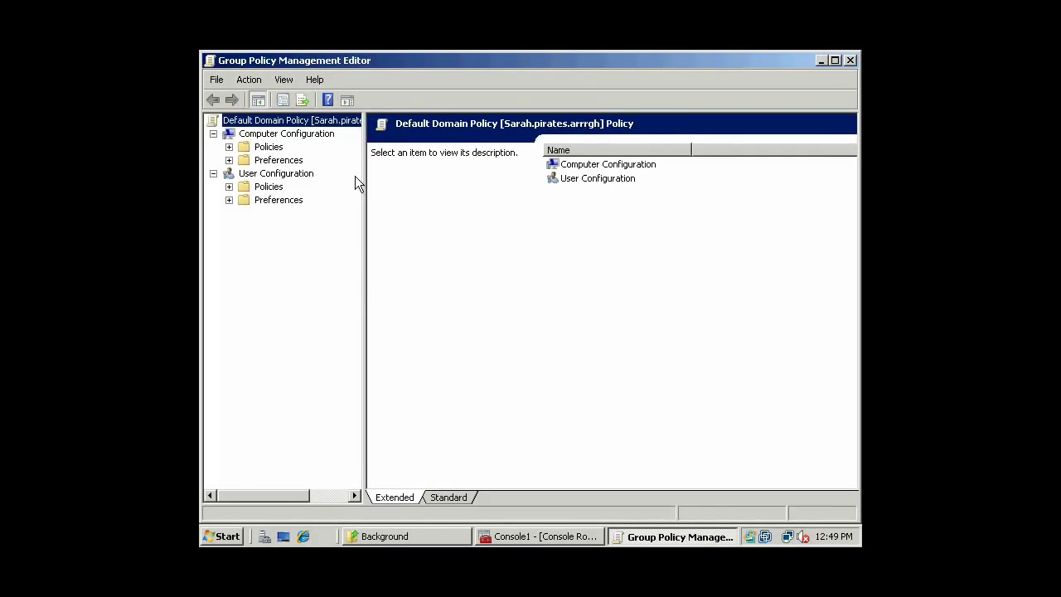
pyautogui.click(850, 60)
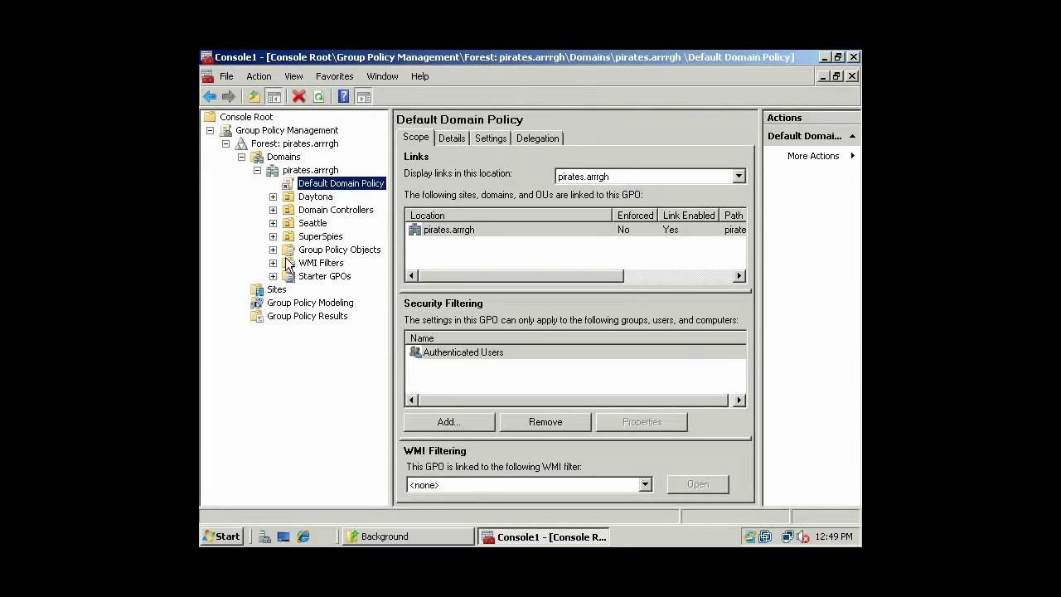
# Expand Domain Controllers and bring up the Default Domain Controllers Policy's actions.
pyautogui.click(273, 210)
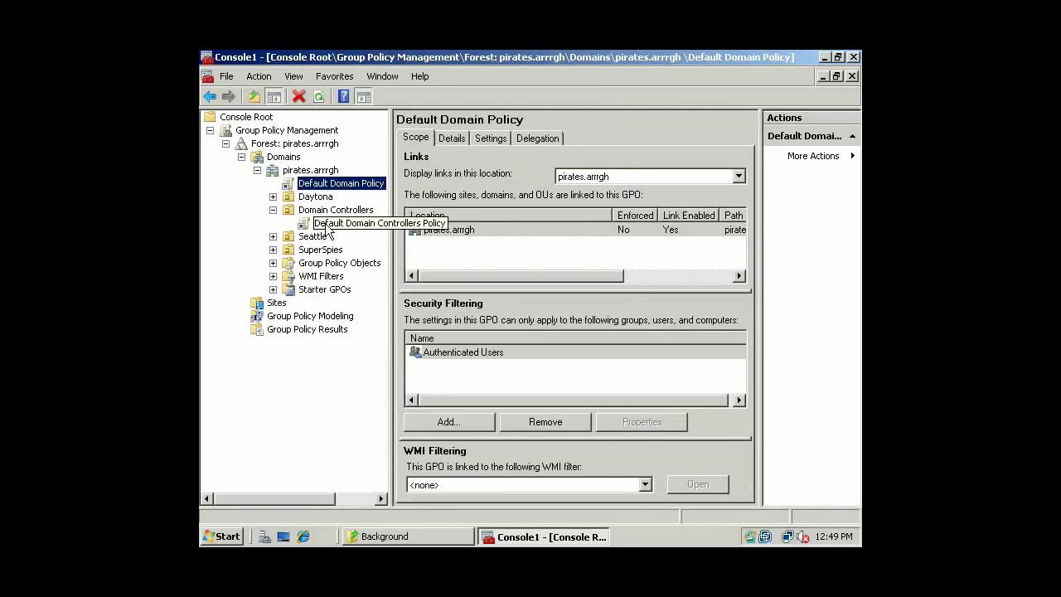
pyautogui.click(325, 226)
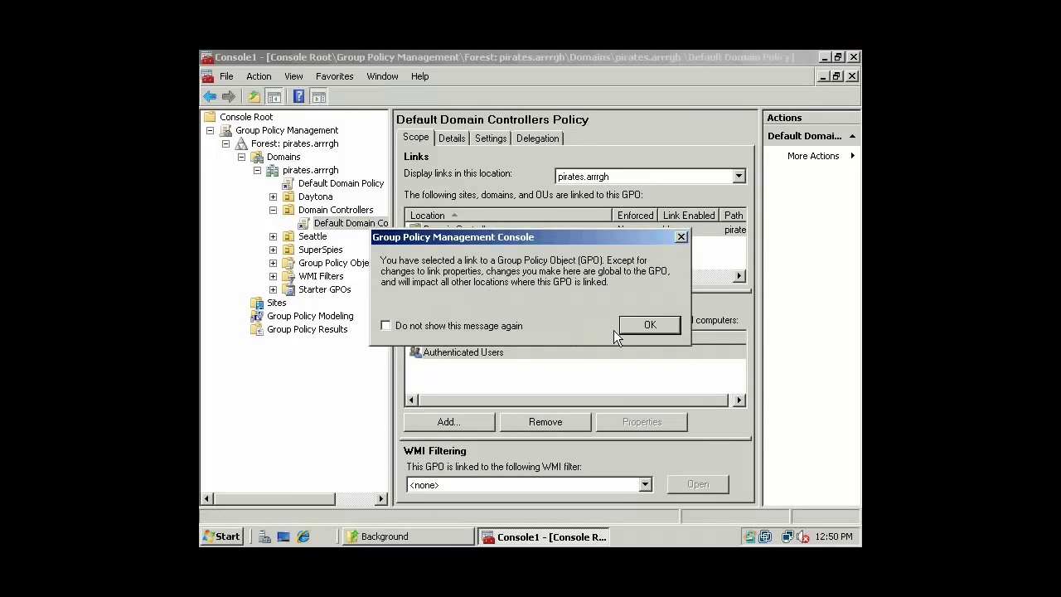
pyautogui.click(634, 321)
pyautogui.rightClick(324, 232)
# Edit the Default Domain Controllers Policy and browse to Local Policies > User Rights Assignment.
pyautogui.click(351, 235)
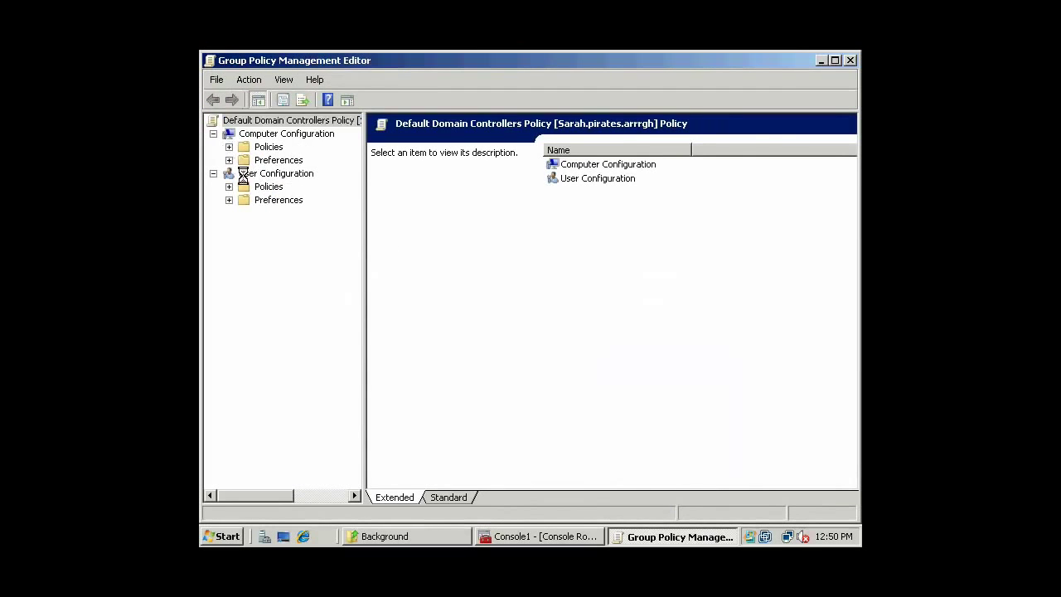
pyautogui.click(229, 147)
pyautogui.click(245, 173)
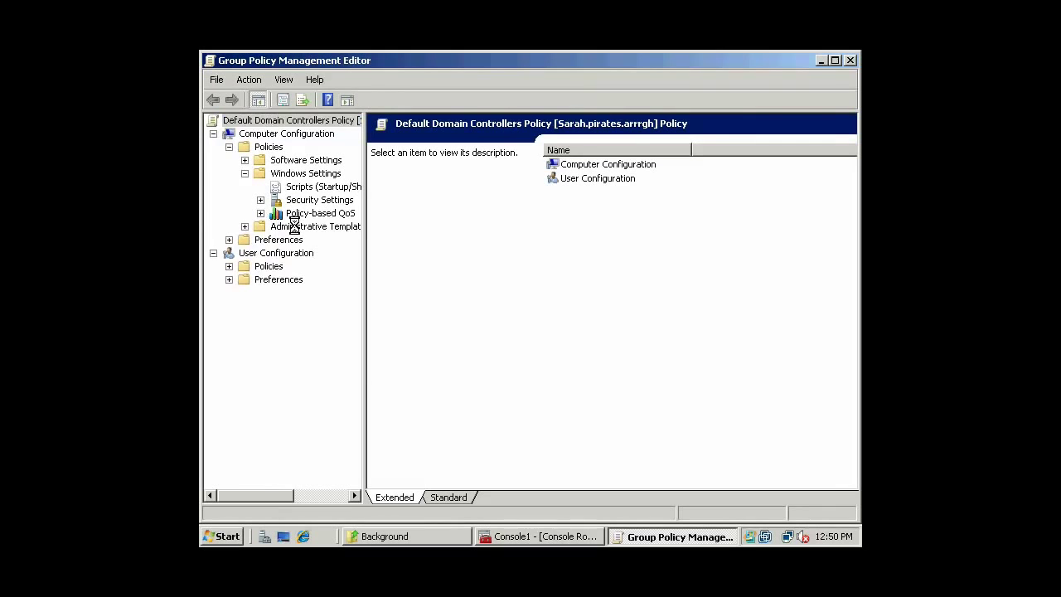
pyautogui.click(276, 227)
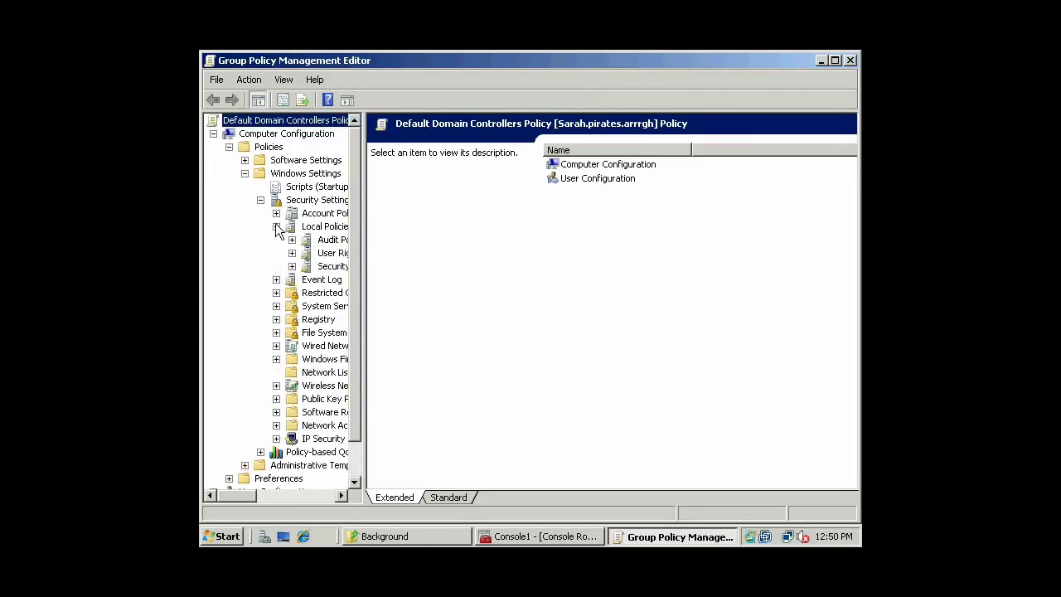
pyautogui.click(337, 240)
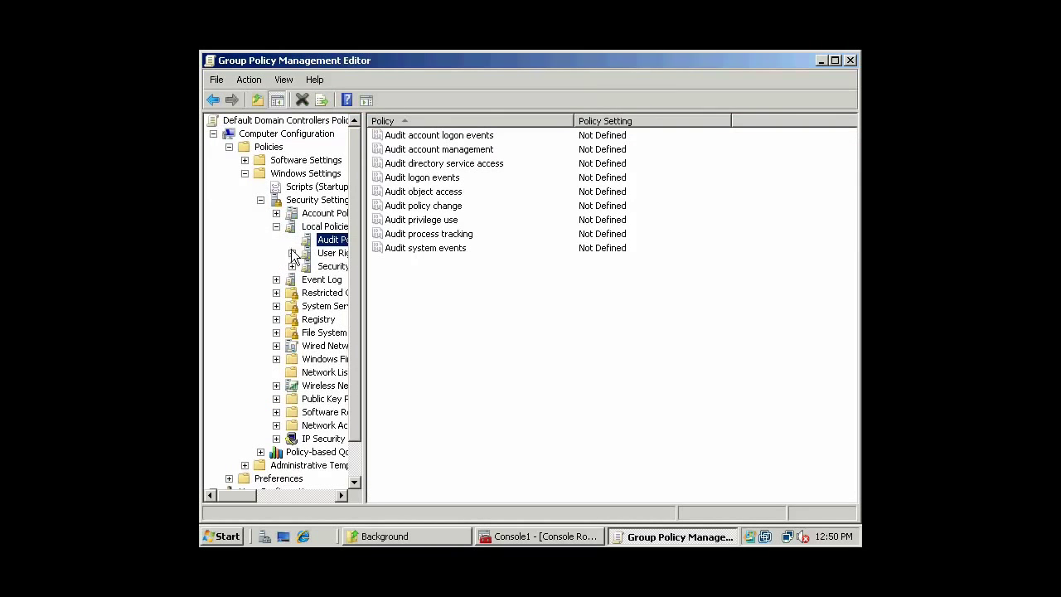
pyautogui.click(328, 254)
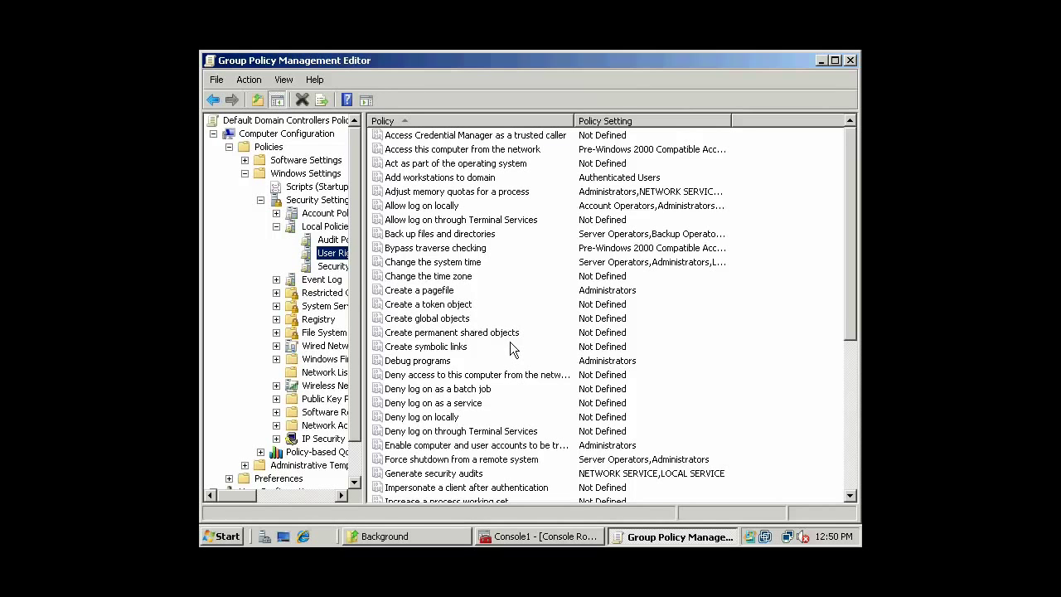
# Review the Allow log on locally groups and cancel without changes.
pyautogui.doubleClick(457, 205)
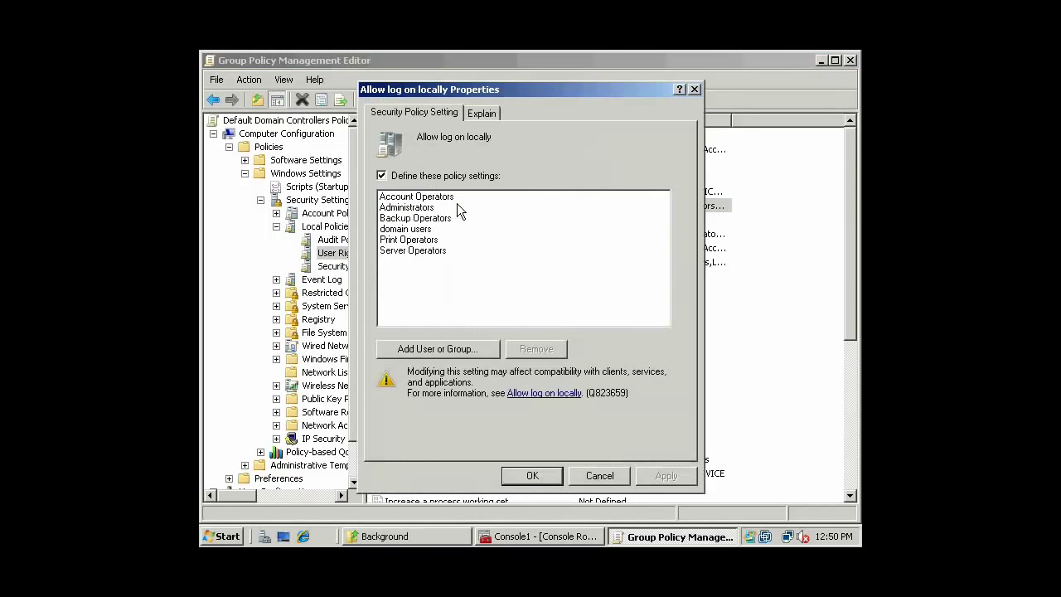
pyautogui.click(419, 231)
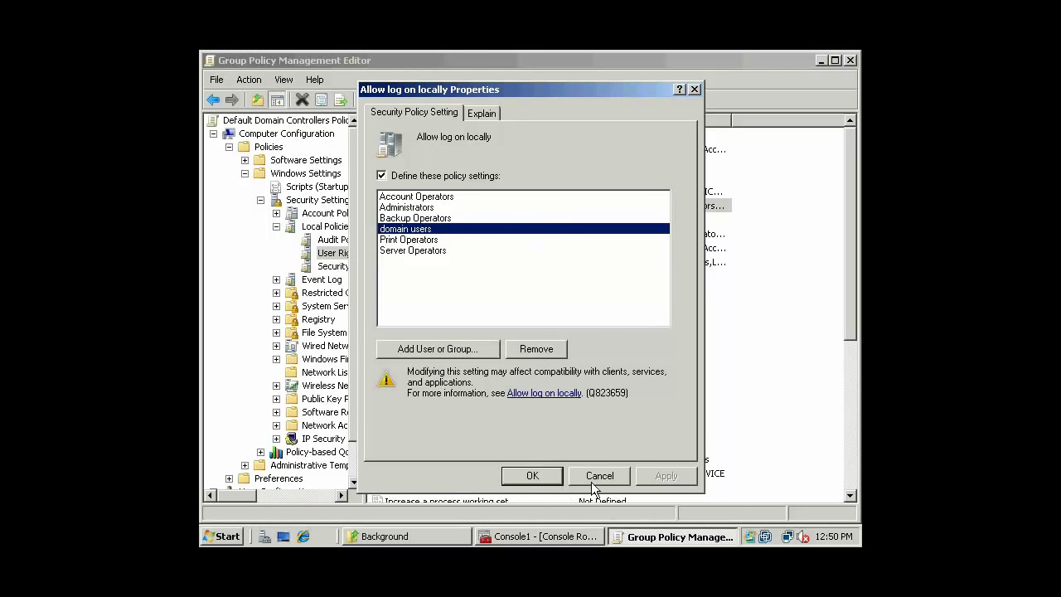
pyautogui.click(555, 479)
pyautogui.click(665, 378)
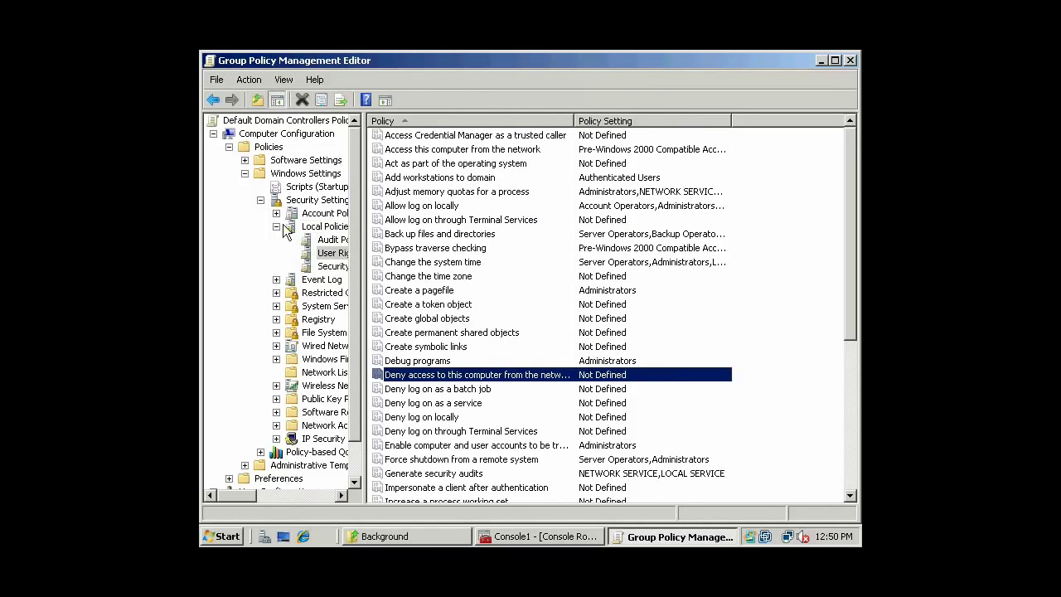
# Collapse the policy tree and close the Default Domain Controllers Policy editor.
pyautogui.click(260, 201)
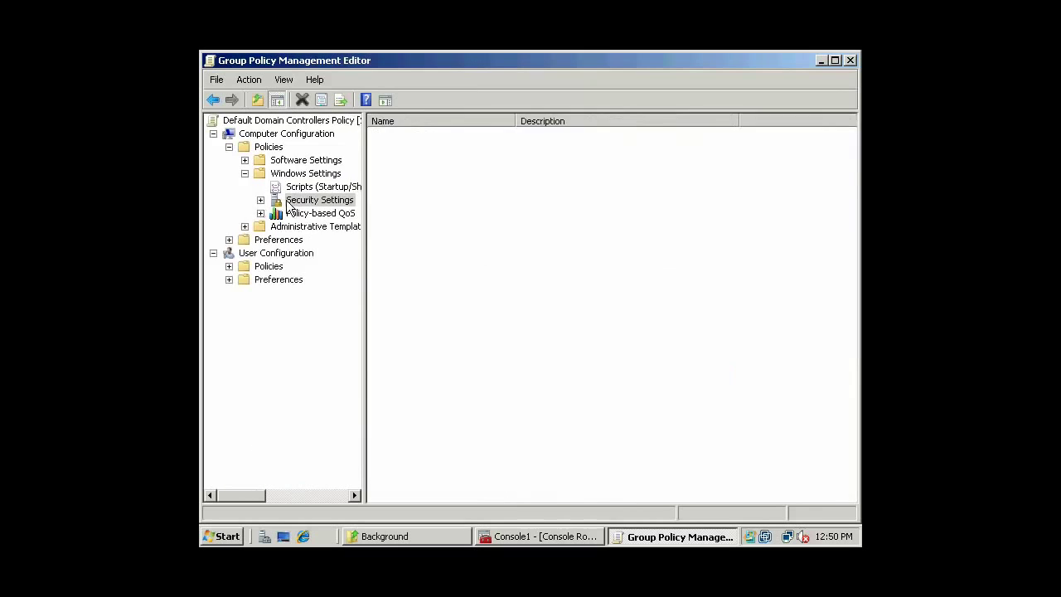
pyautogui.click(244, 173)
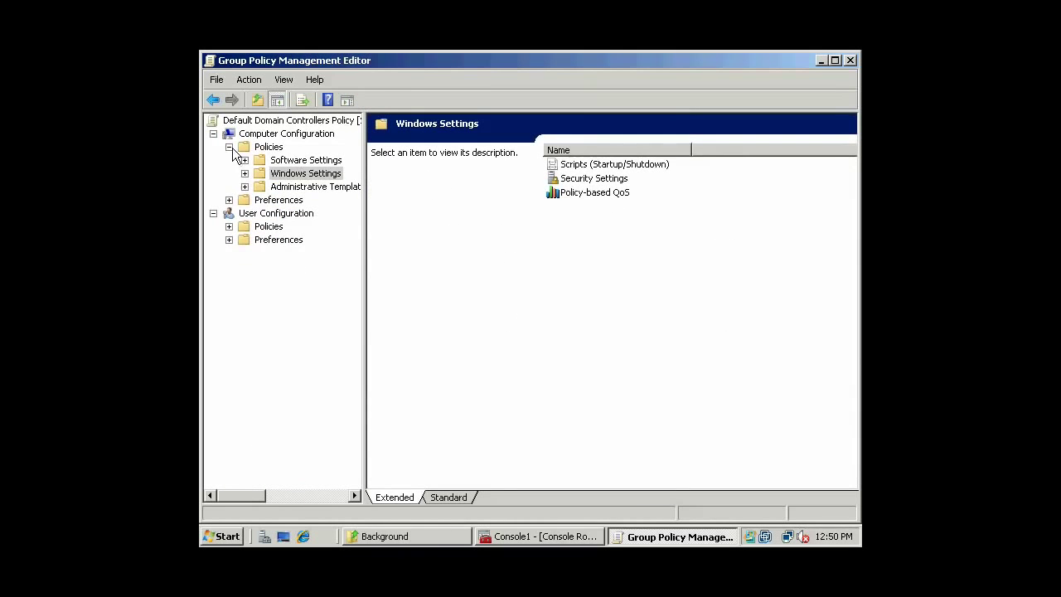
pyautogui.click(229, 147)
pyautogui.click(852, 59)
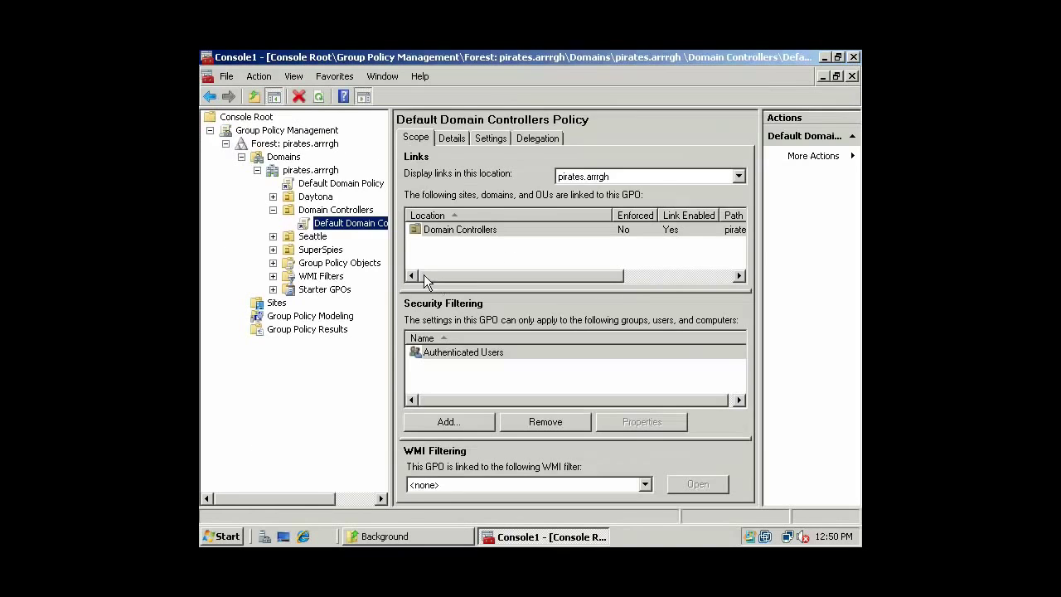
# Select the Default Domain Policy, turning off the GPO link warning with 'Do not show this message again'.
pyautogui.click(307, 184)
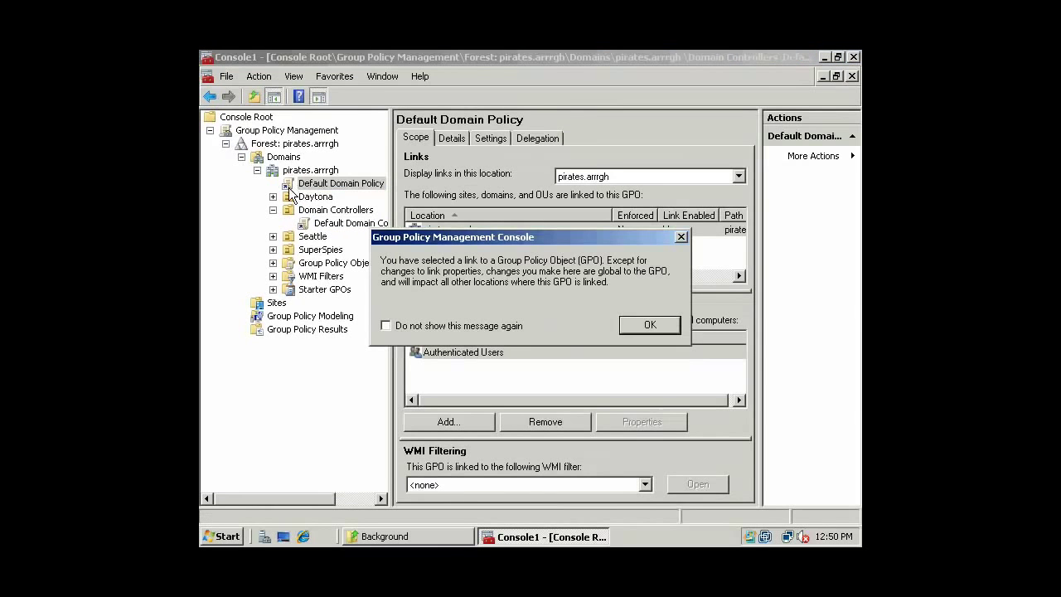
pyautogui.click(271, 209)
pyautogui.click(508, 329)
pyautogui.click(649, 325)
pyautogui.rightClick(342, 190)
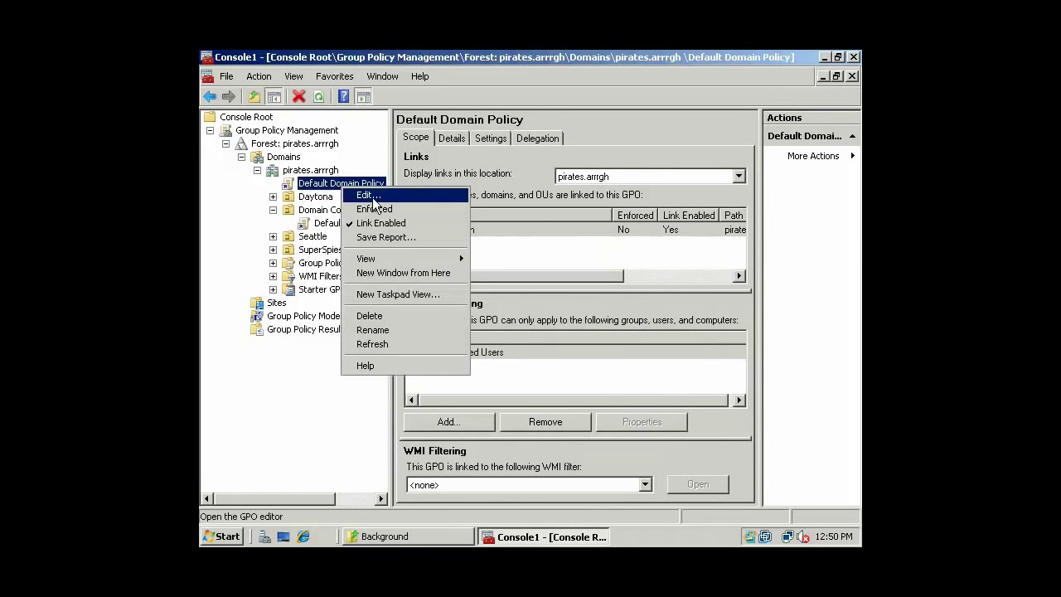
pyautogui.click(335, 184)
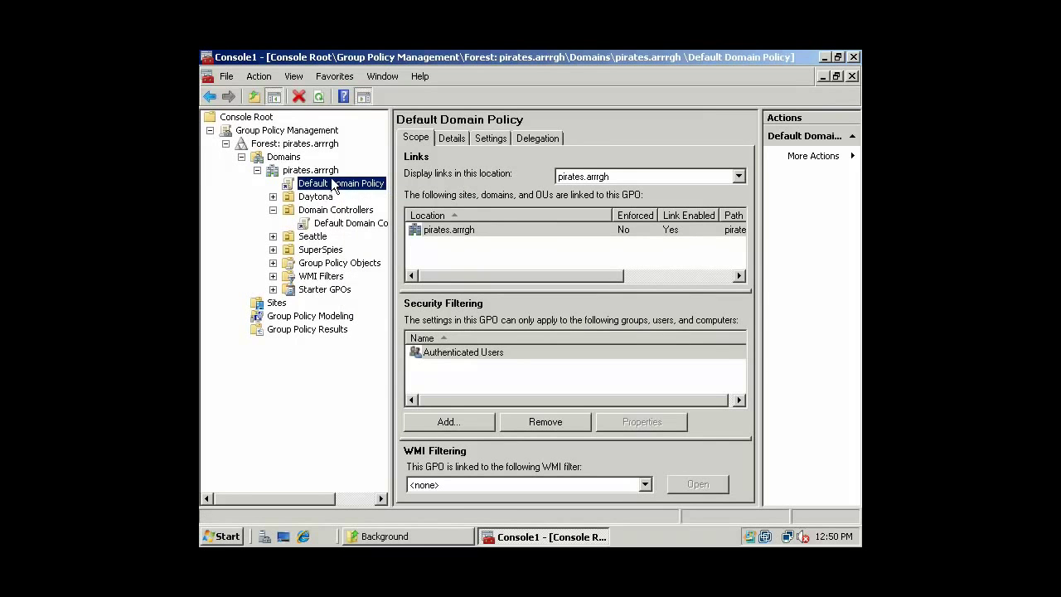
pyautogui.press('Escape')
# Edit the Default Domain Policy and expand Computer Configuration down to Security Settings.
pyautogui.rightClick(311, 184)
pyautogui.click(322, 194)
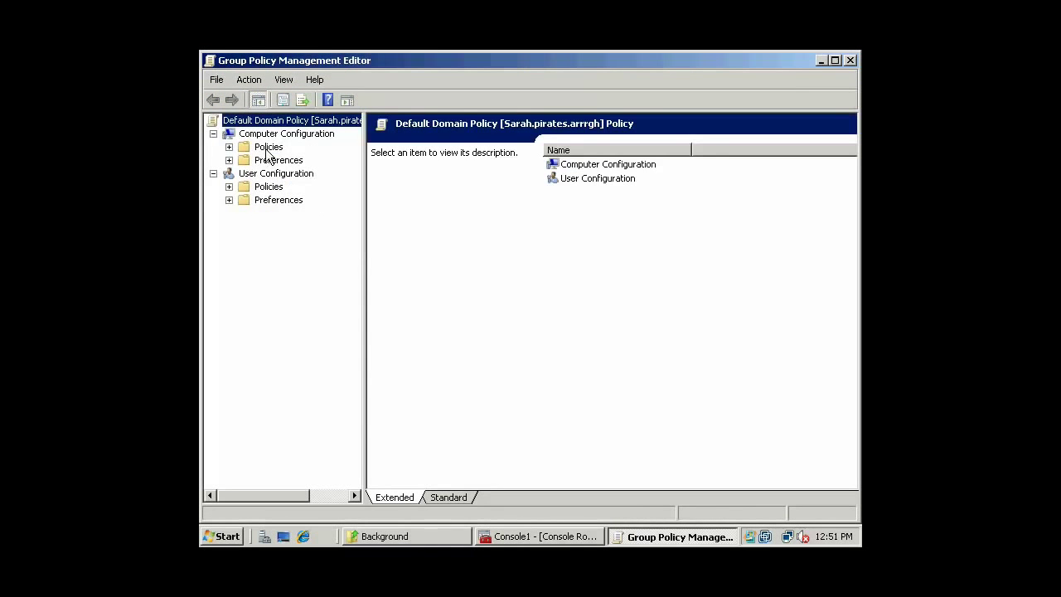
pyautogui.click(268, 146)
pyautogui.click(229, 146)
pyautogui.click(275, 174)
pyautogui.click(244, 174)
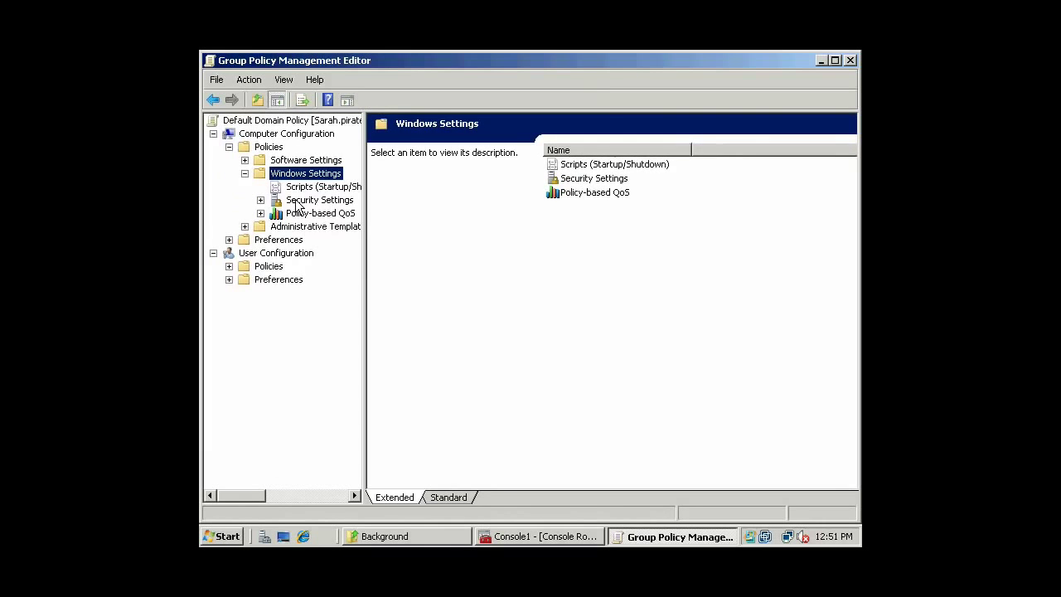
pyautogui.click(280, 202)
pyautogui.click(261, 201)
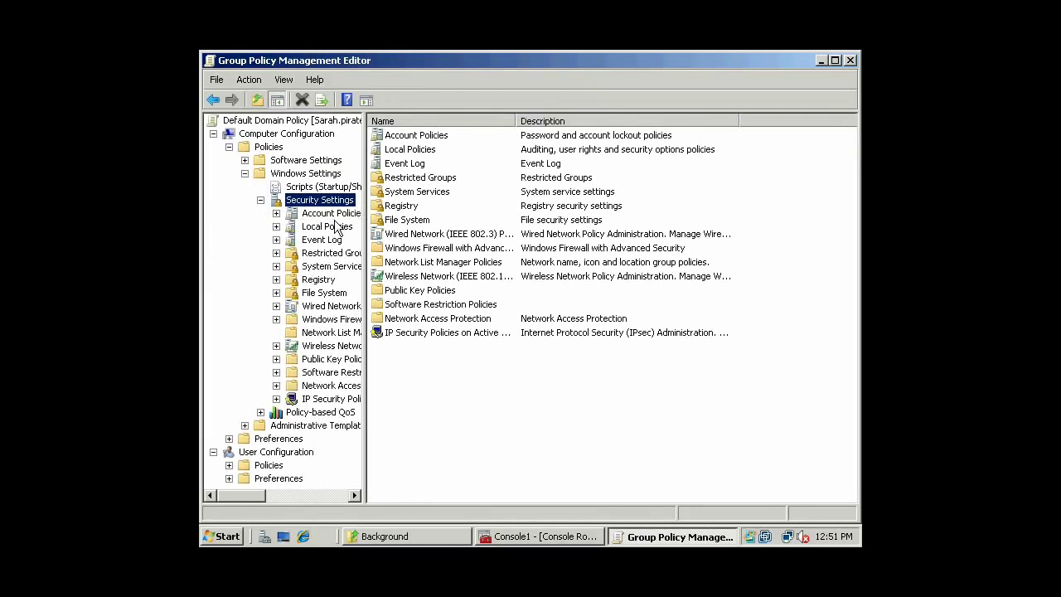
# Open Account Policies > Password Policy and the Password must meet complexity requirements setting.
pyautogui.click(322, 229)
pyautogui.click(276, 226)
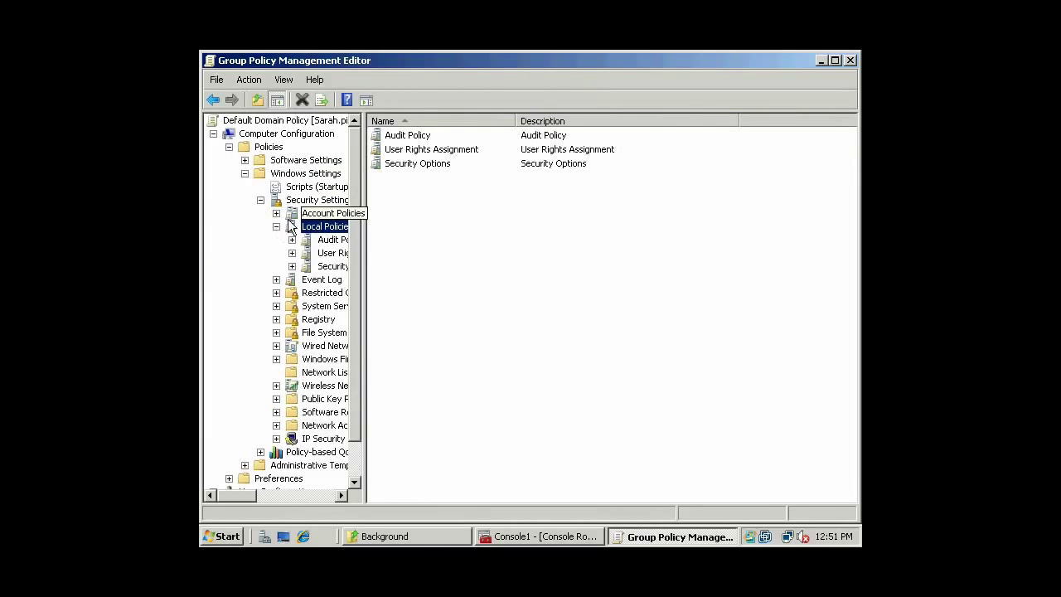
pyautogui.click(276, 213)
pyautogui.click(315, 215)
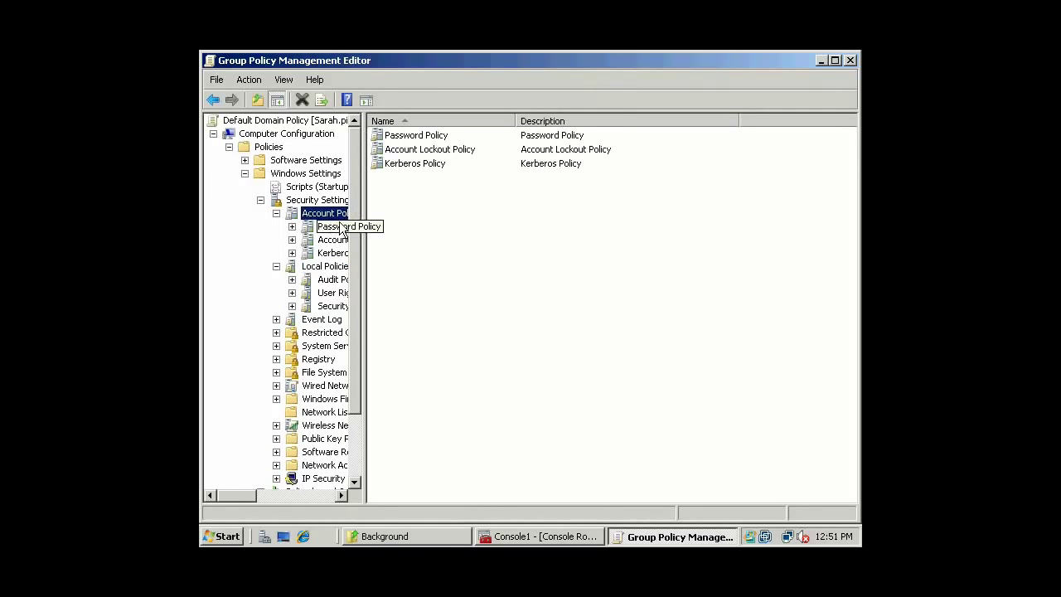
pyautogui.click(303, 229)
pyautogui.click(293, 225)
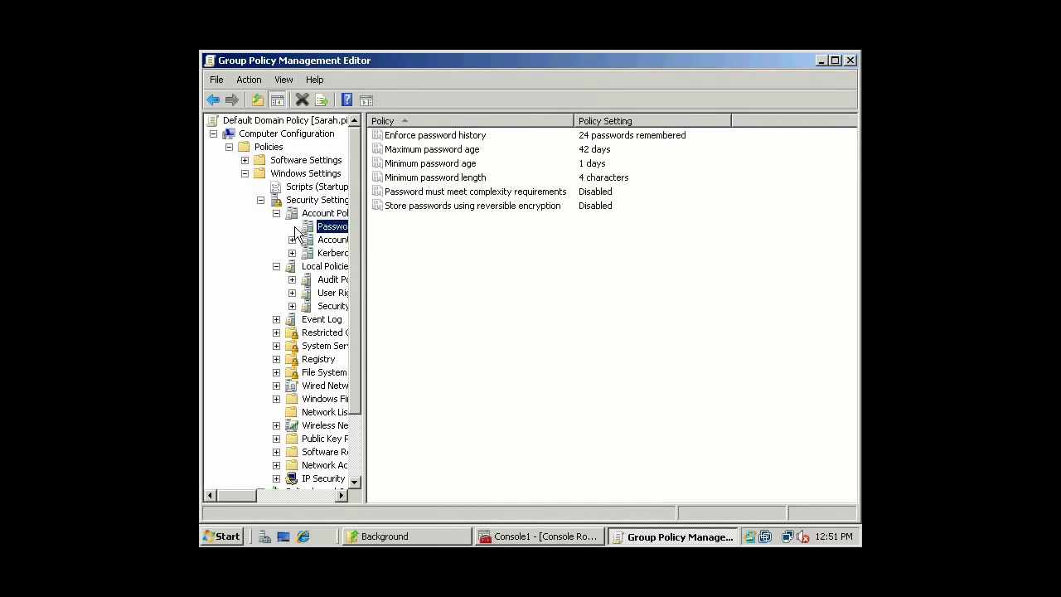
pyautogui.doubleClick(535, 194)
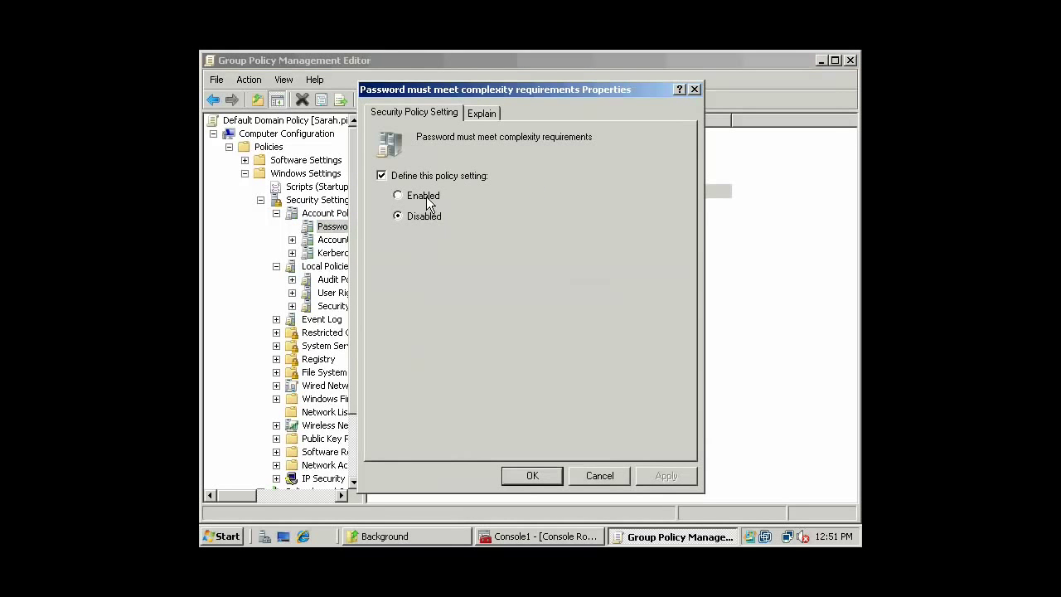
# Keep password complexity requirements Disabled and confirm the properties with OK.
pyautogui.moveTo(495, 89); pyautogui.dragTo(595, 164)
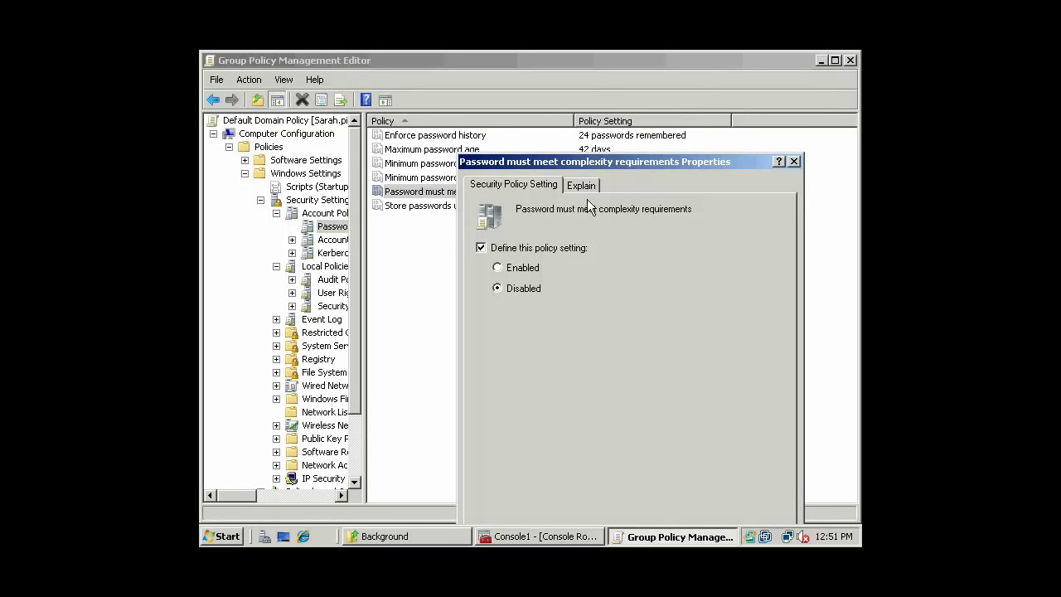
pyautogui.moveTo(579, 158); pyautogui.dragTo(570, 94)
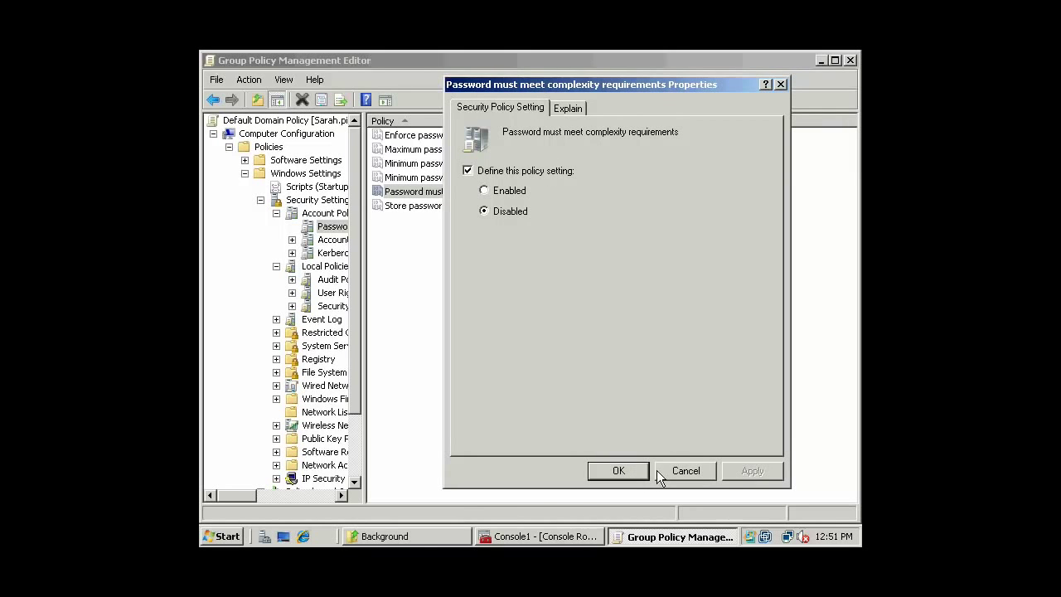
pyautogui.click(619, 470)
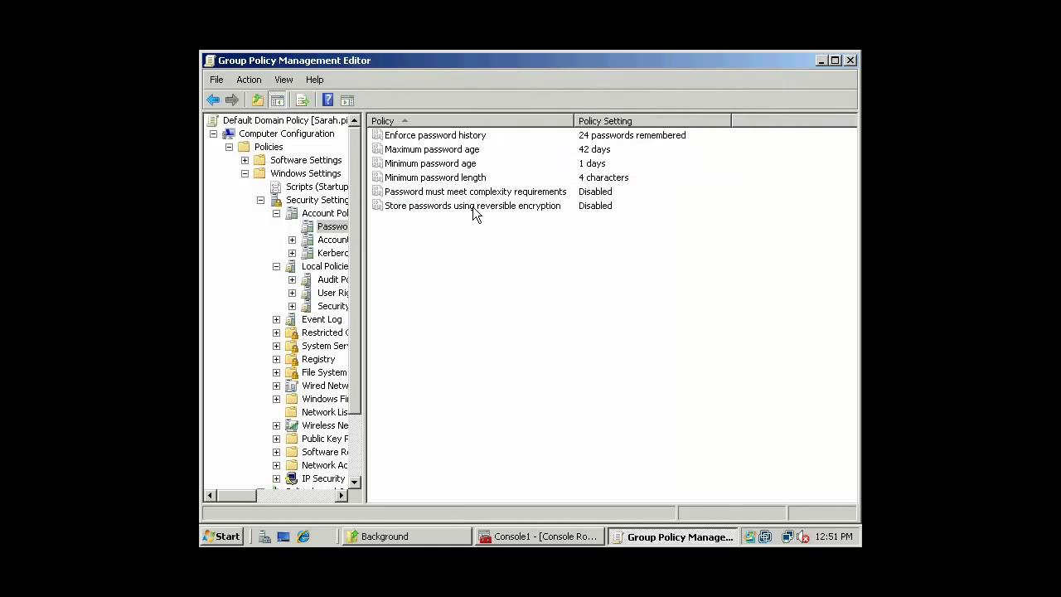
pyautogui.click(578, 209)
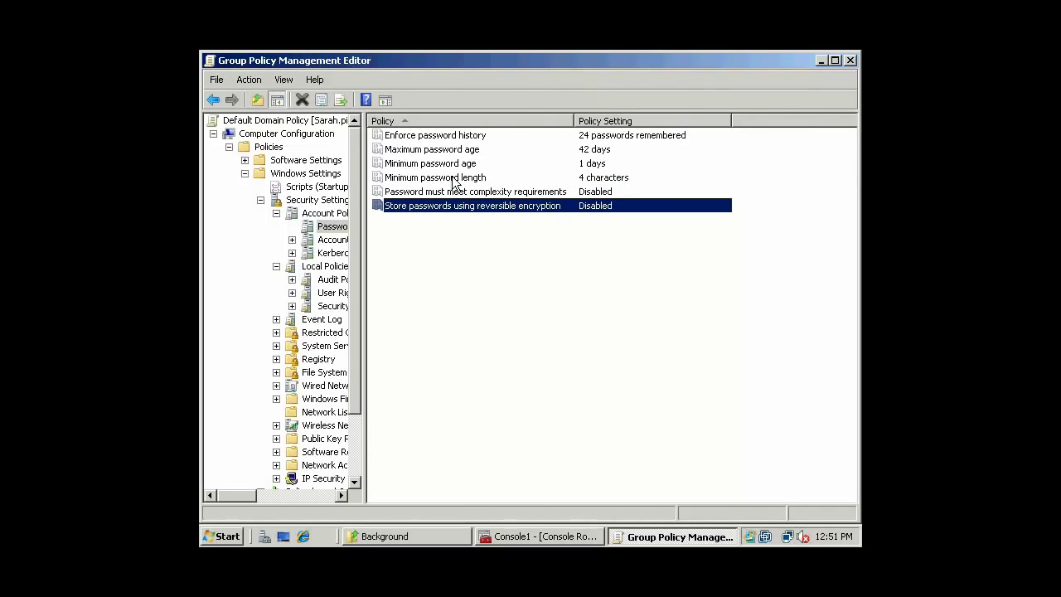
pyautogui.click(537, 196)
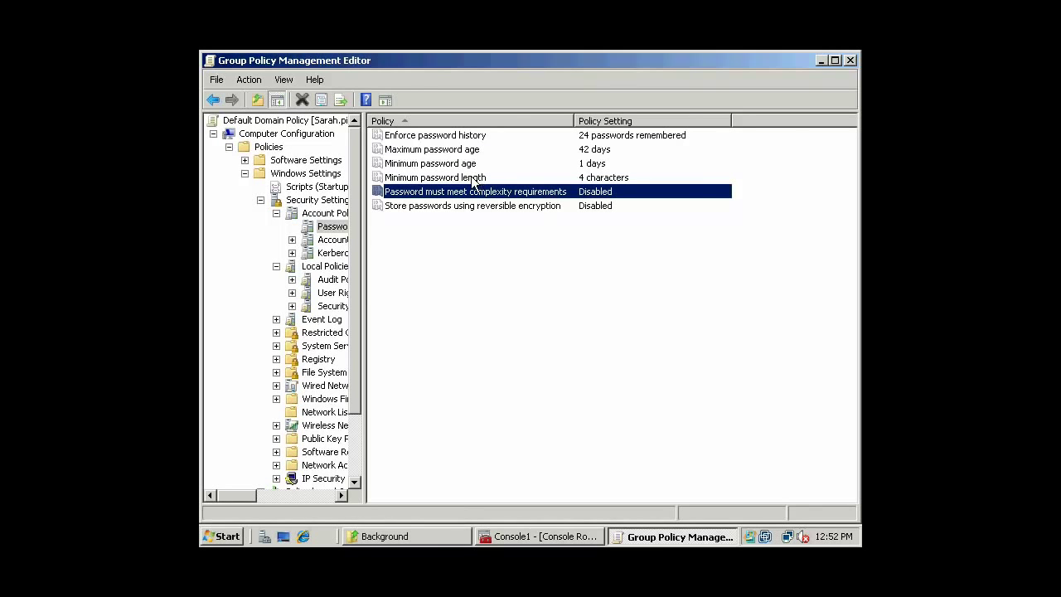
# Leave minimum password length and age unchanged and confirm the 42-day maximum password age.
pyautogui.doubleClick(479, 178)
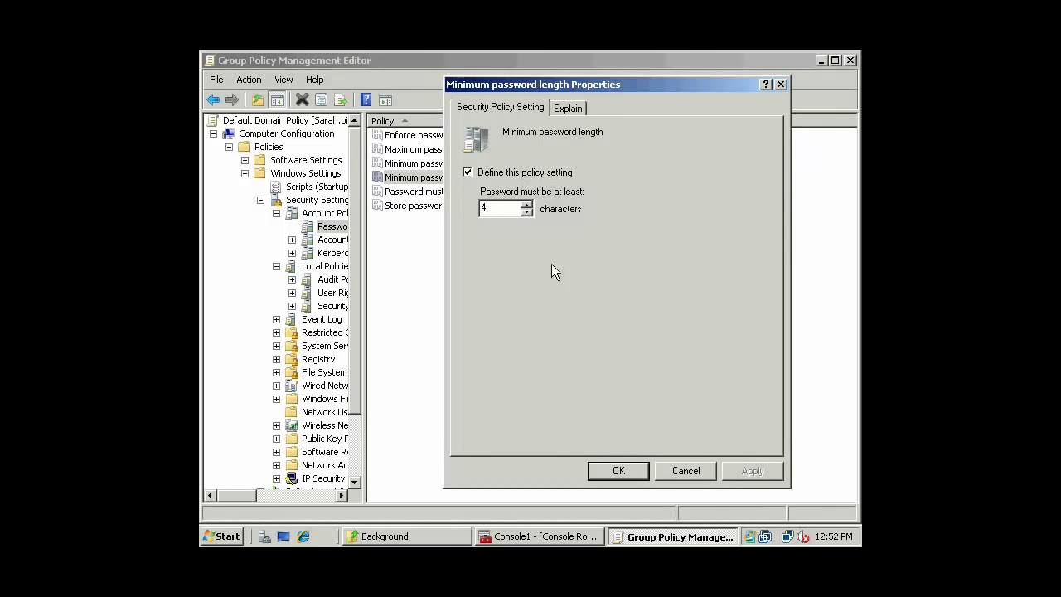
pyautogui.click(680, 468)
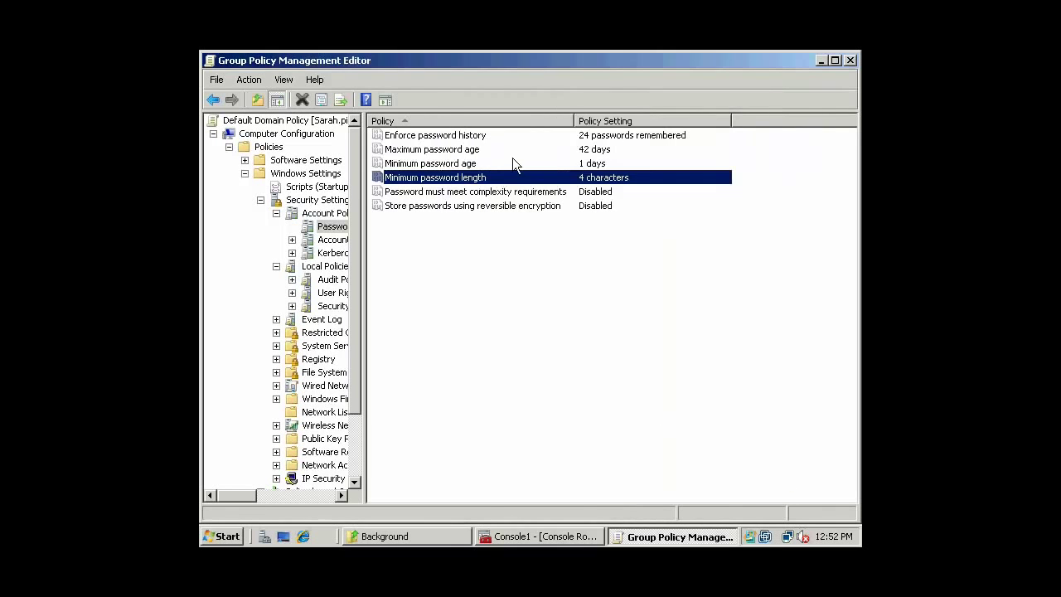
pyautogui.doubleClick(483, 163)
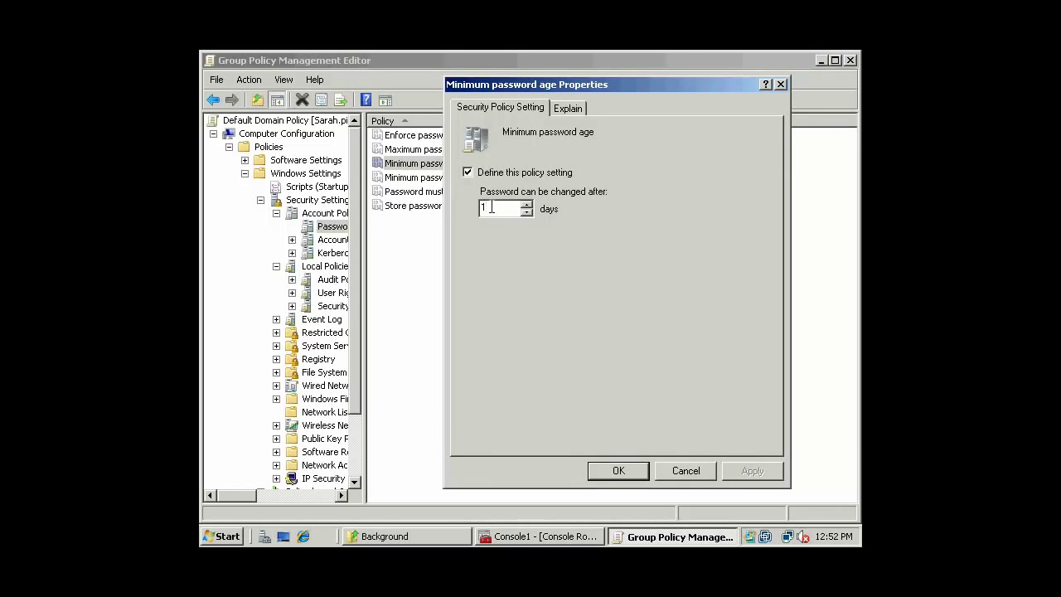
pyautogui.click(688, 473)
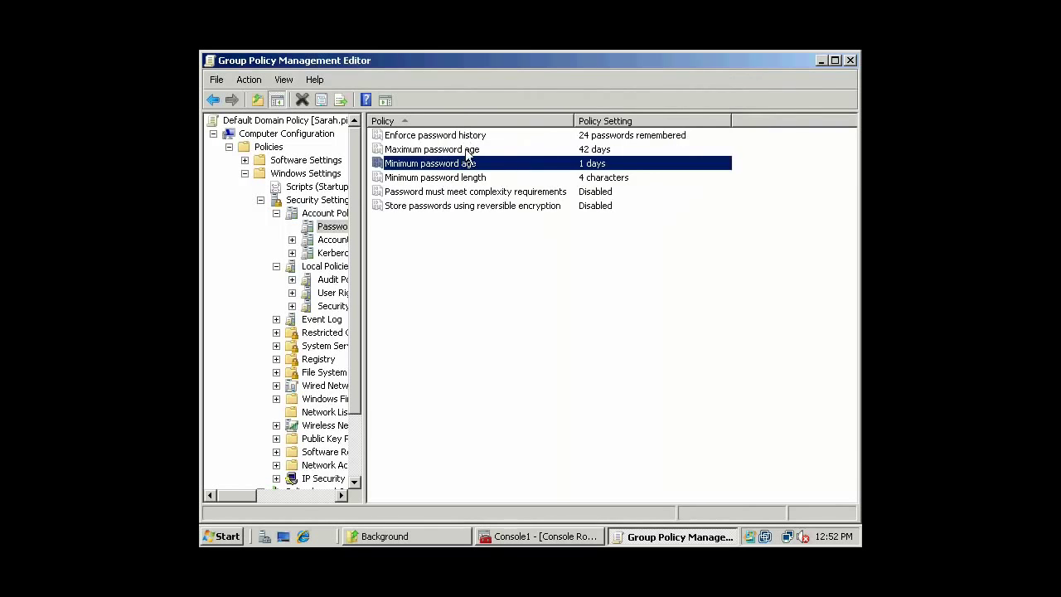
pyautogui.doubleClick(467, 150)
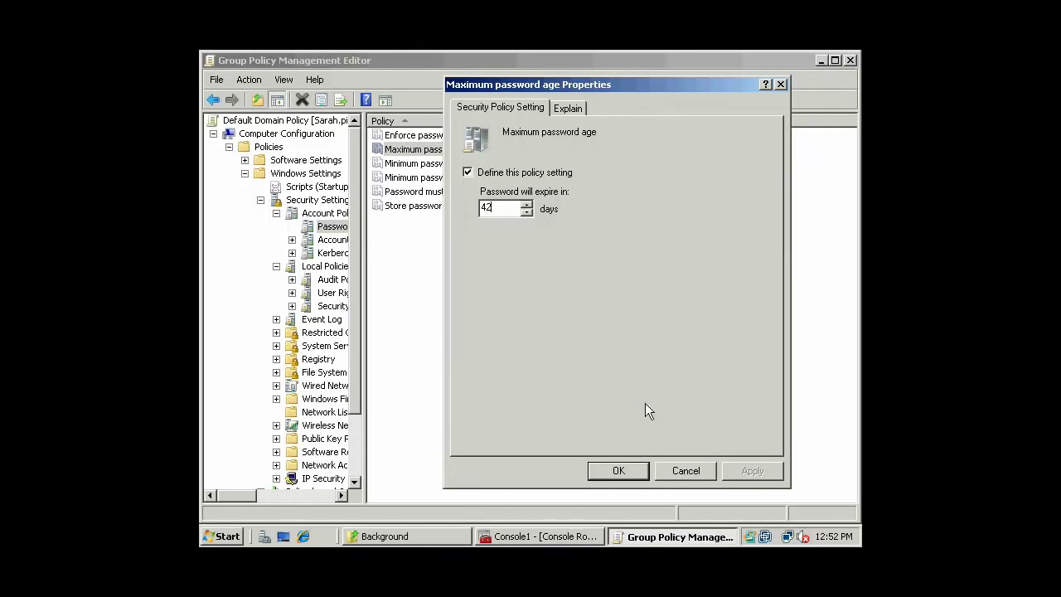
pyautogui.click(619, 471)
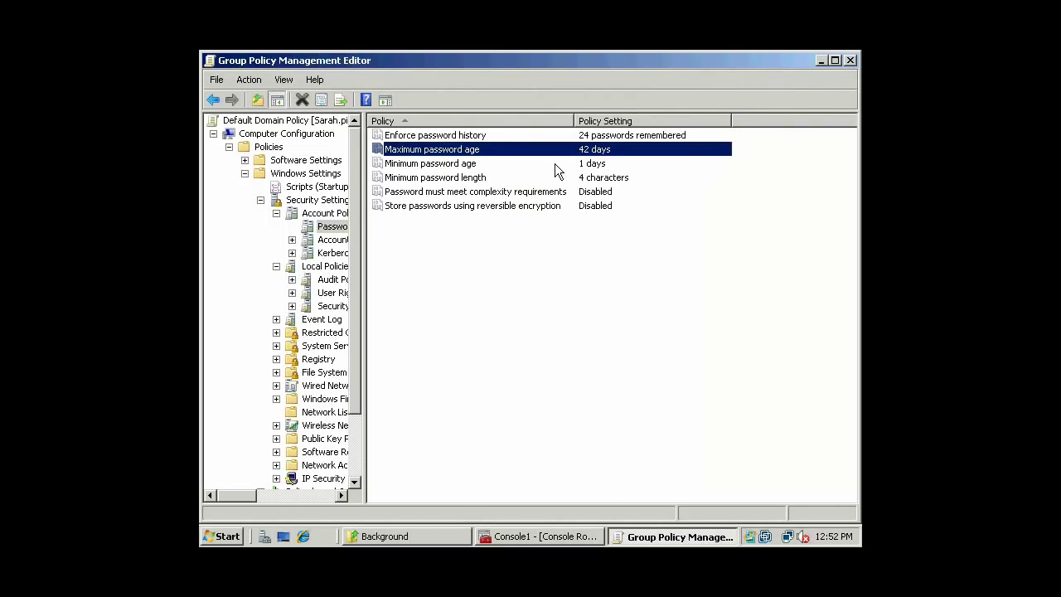
# Save Enforce password history at 24 remembered passwords, then show Account Lockout Policy.
pyautogui.doubleClick(510, 135)
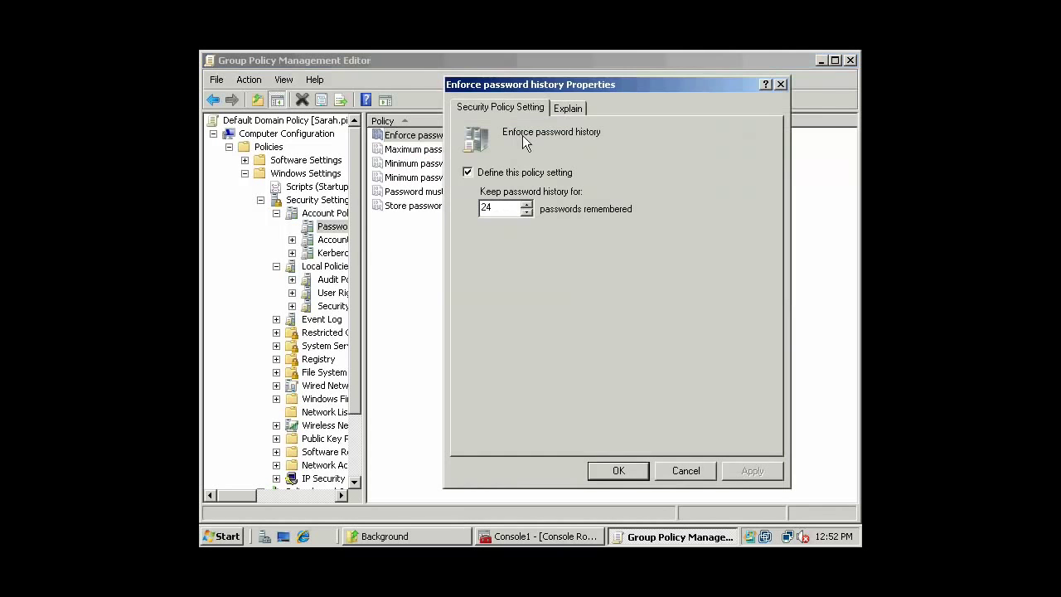
pyautogui.click(504, 207)
pyautogui.click(618, 471)
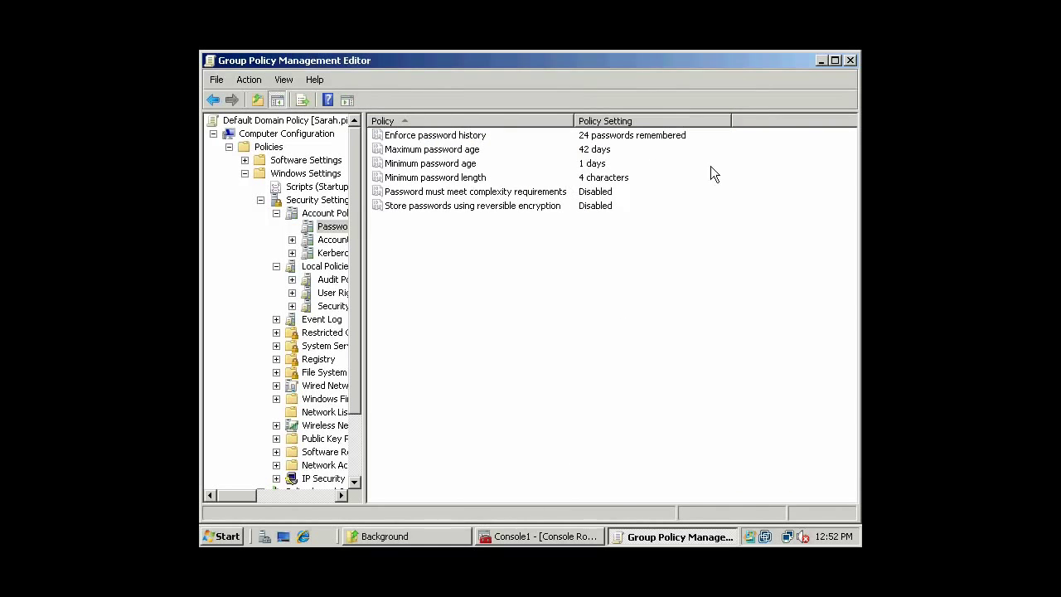
pyautogui.click(467, 164)
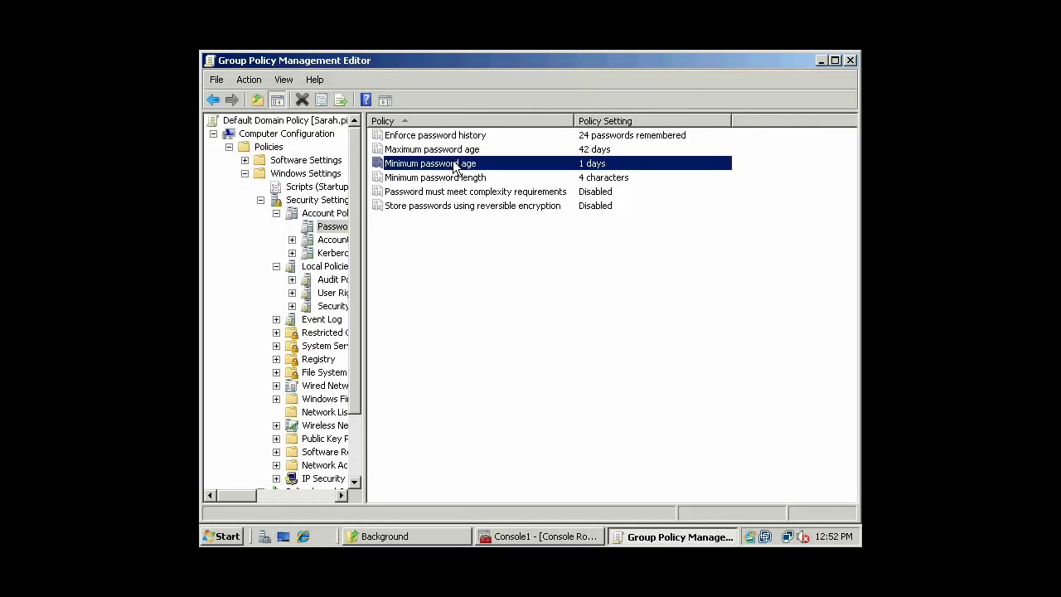
pyautogui.doubleClick(473, 166)
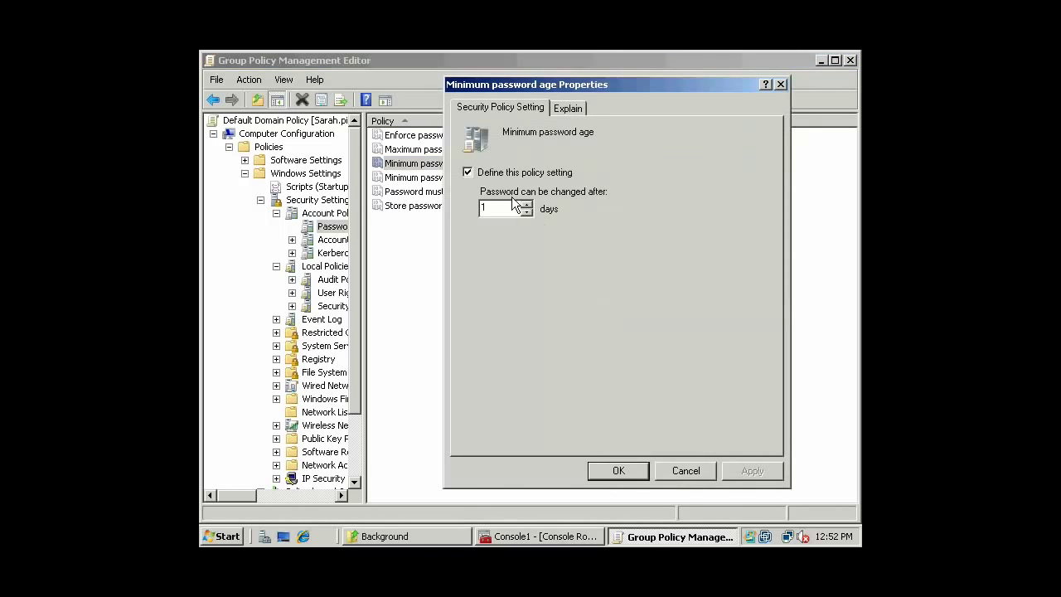
pyautogui.click(675, 471)
pyautogui.click(331, 241)
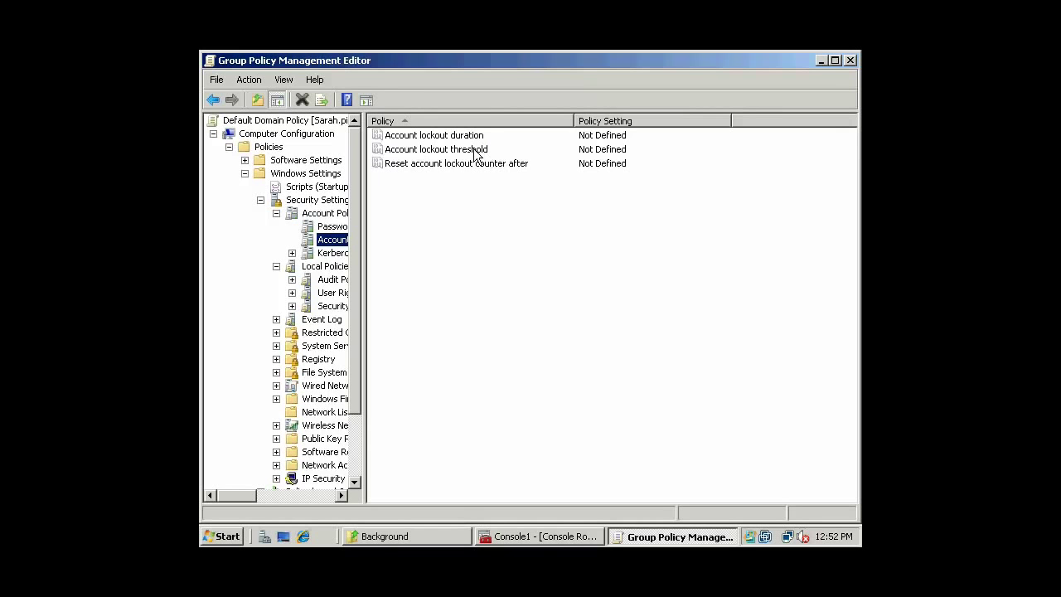
# Define Account lockout threshold as 3 attempts, accepting the suggested 30-minute duration and reset values.
pyautogui.doubleClick(473, 150)
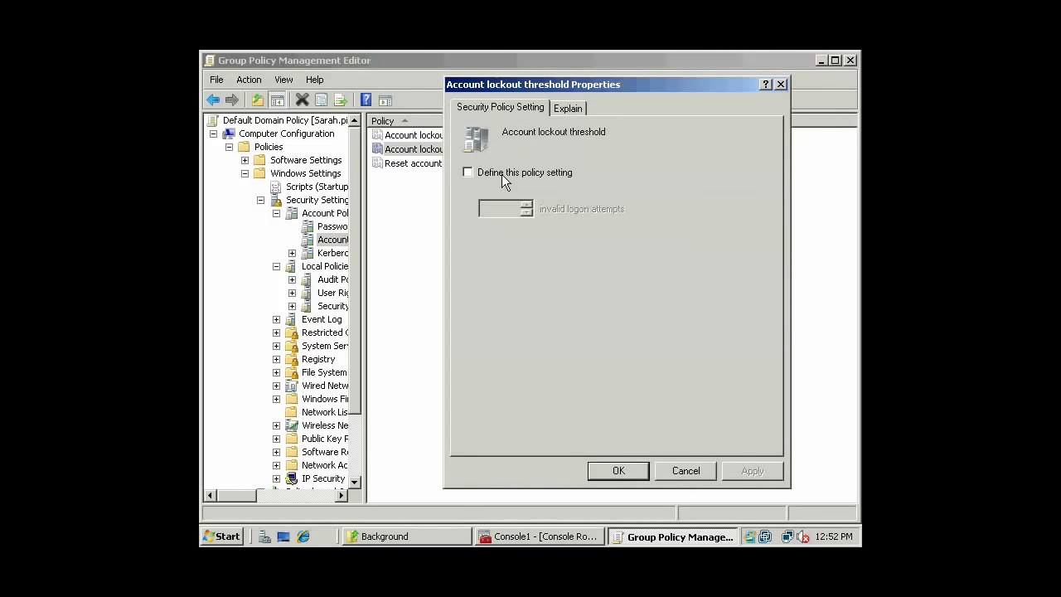
pyautogui.click(502, 174)
pyautogui.click(527, 205)
pyautogui.doubleClick(527, 205)
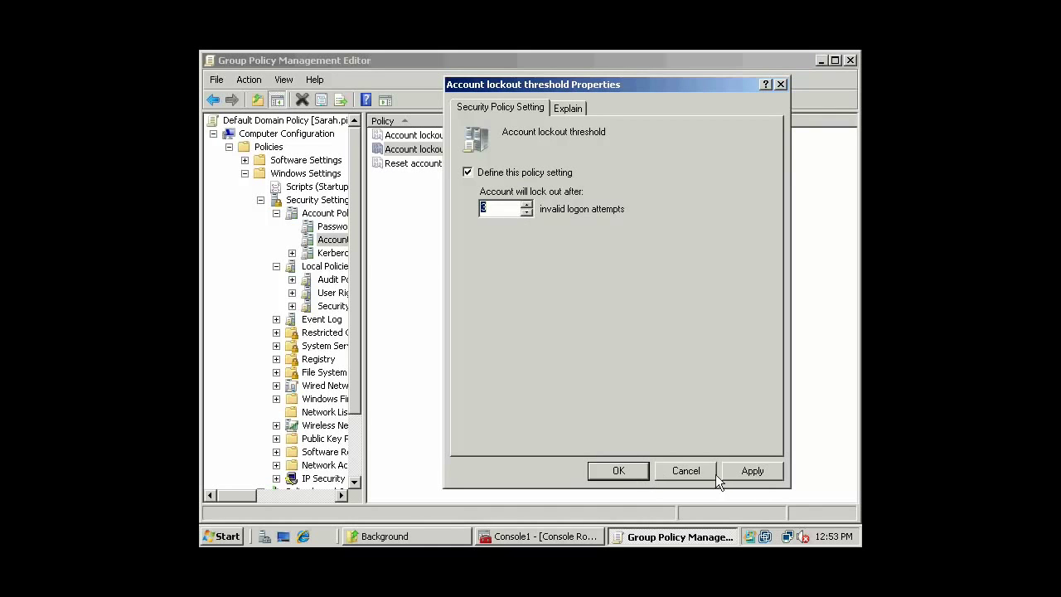
pyautogui.click(628, 468)
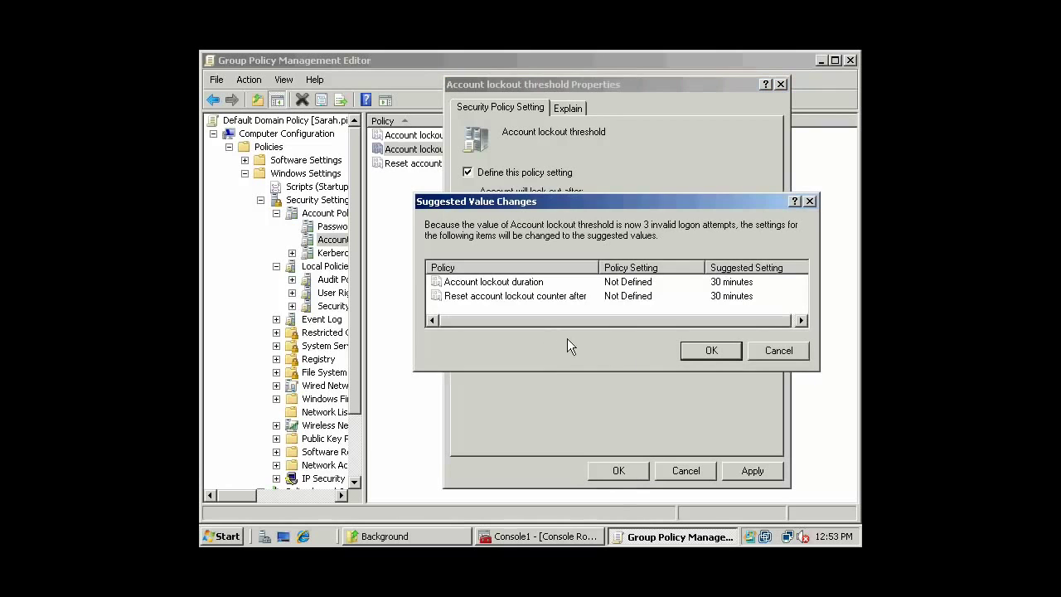
pyautogui.click(713, 350)
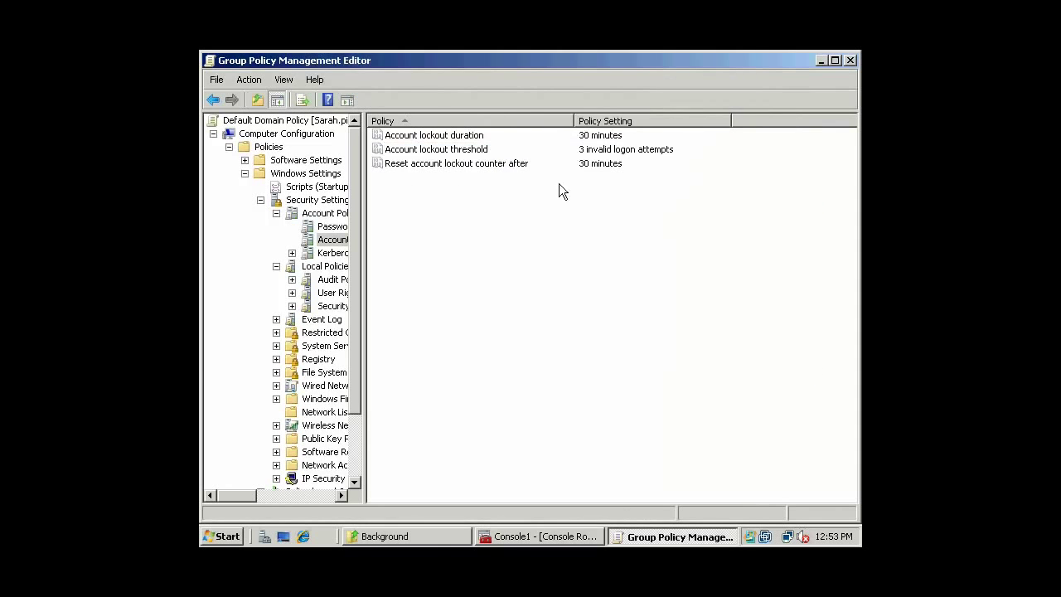
pyautogui.doubleClick(479, 154)
pyautogui.click(618, 469)
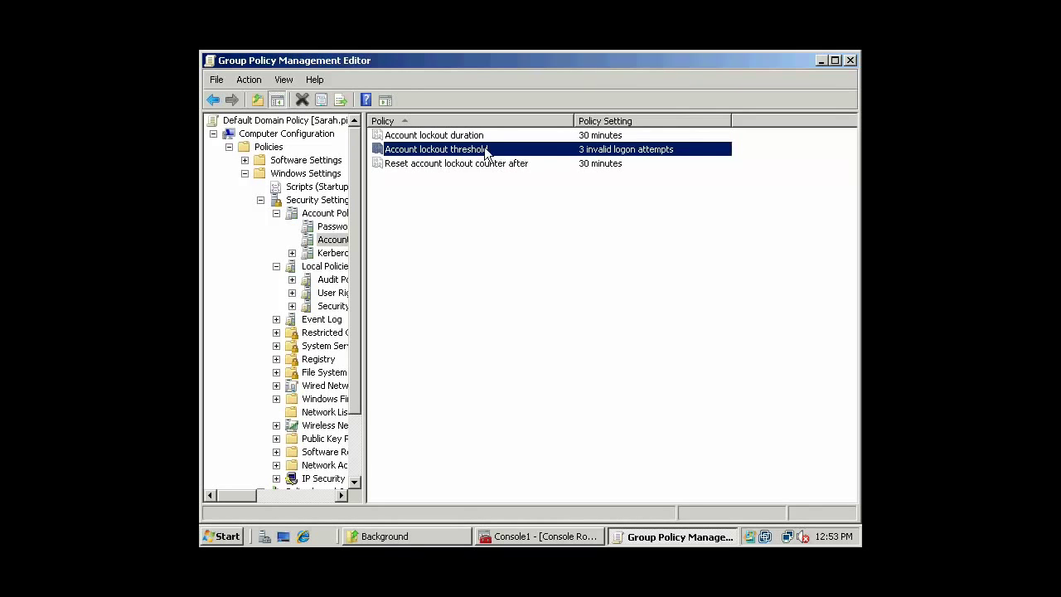
pyautogui.click(521, 165)
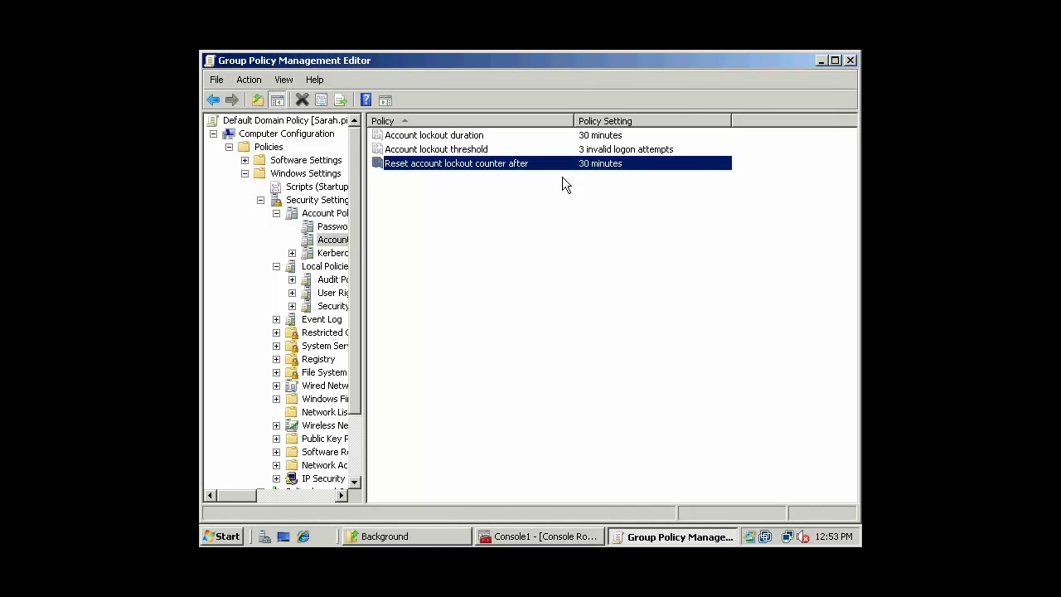
pyautogui.click(484, 150)
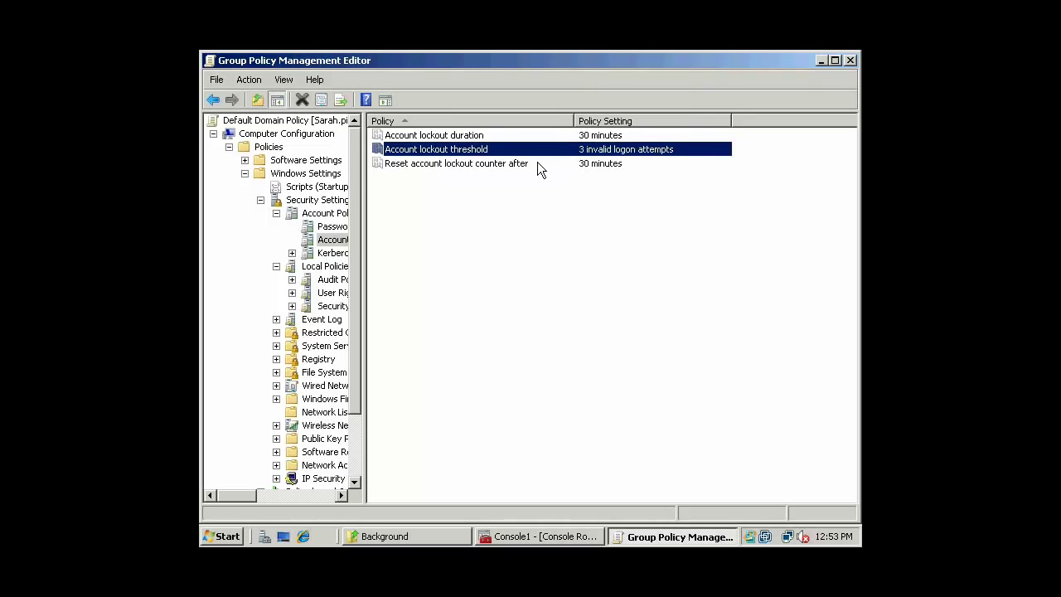
pyautogui.click(822, 62)
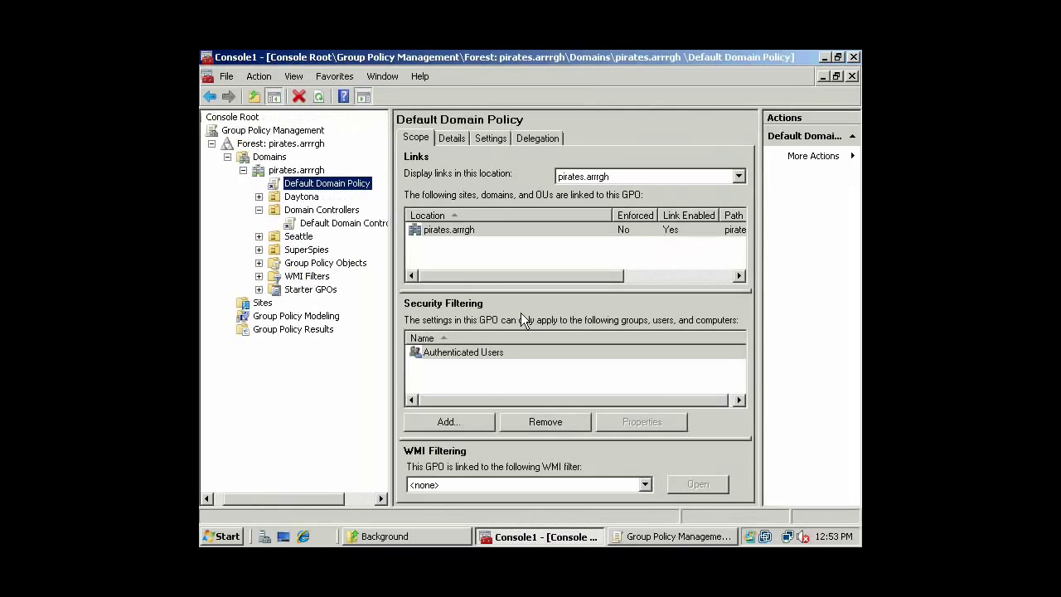
pyautogui.click(825, 58)
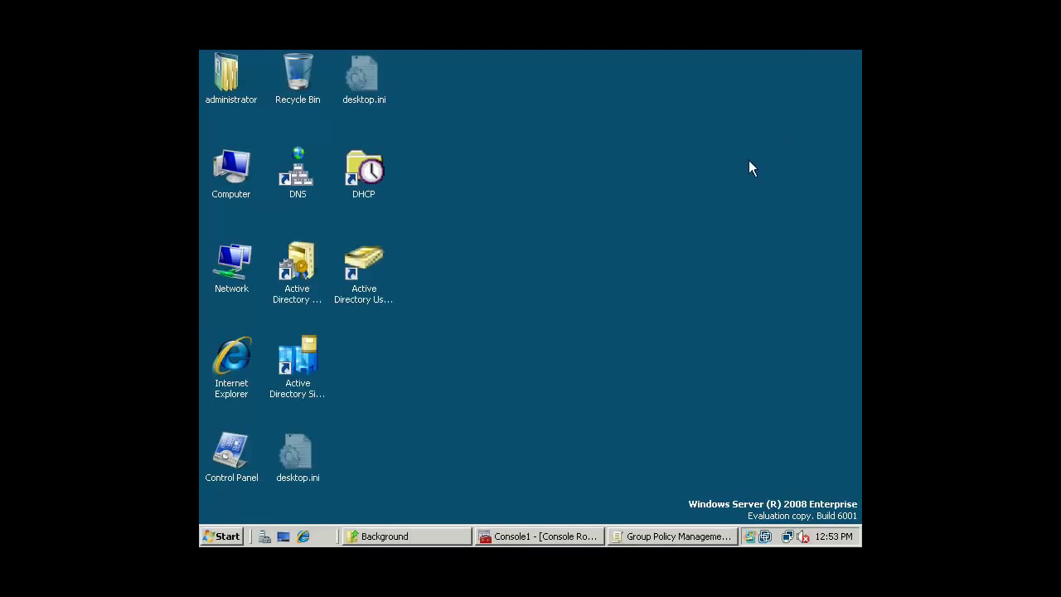
pyautogui.doubleClick(364, 264)
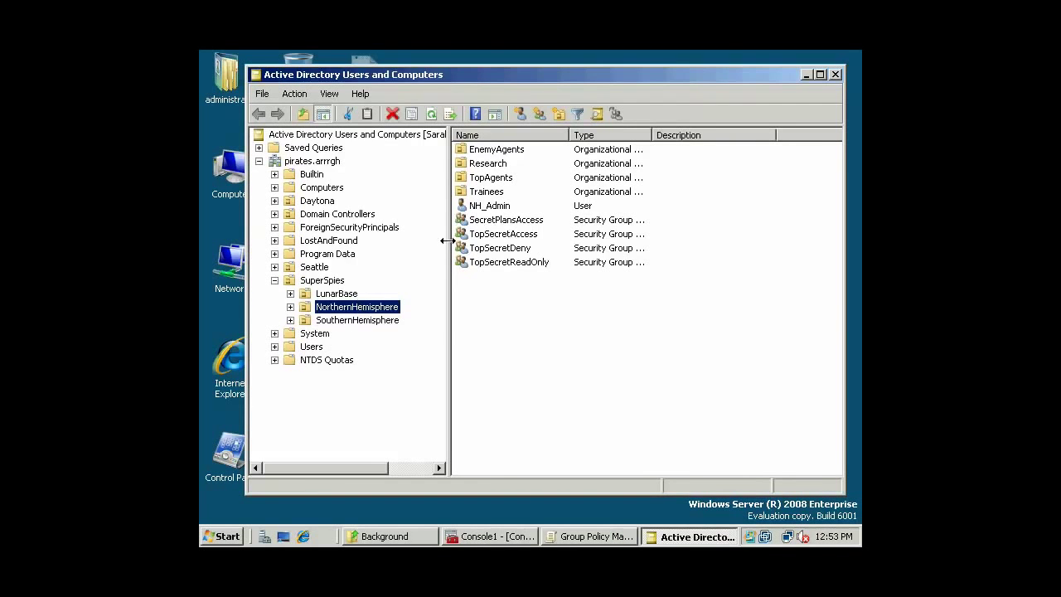
pyautogui.click(330, 294)
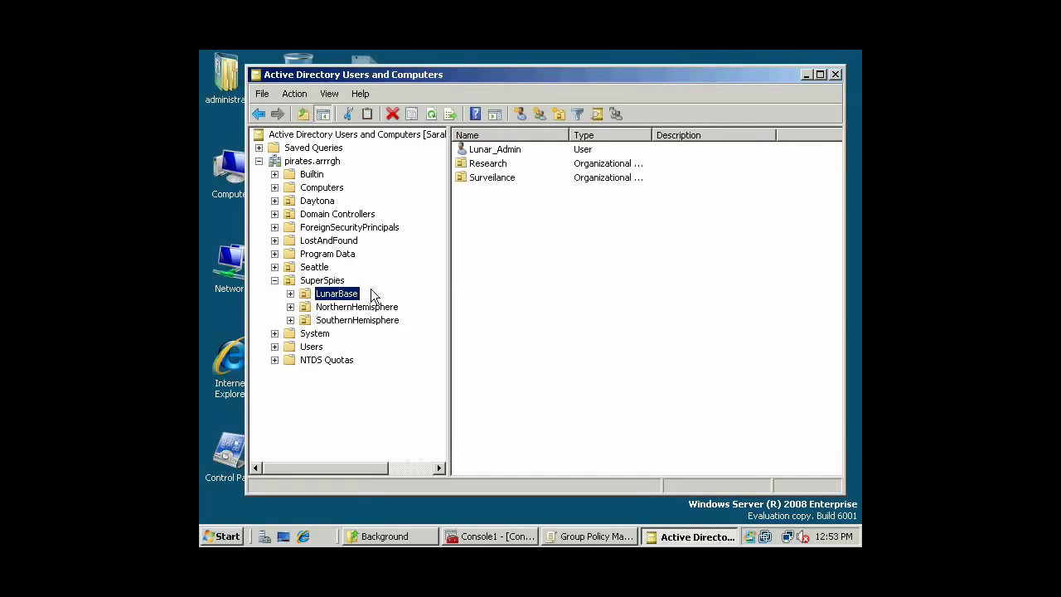
pyautogui.click(290, 306)
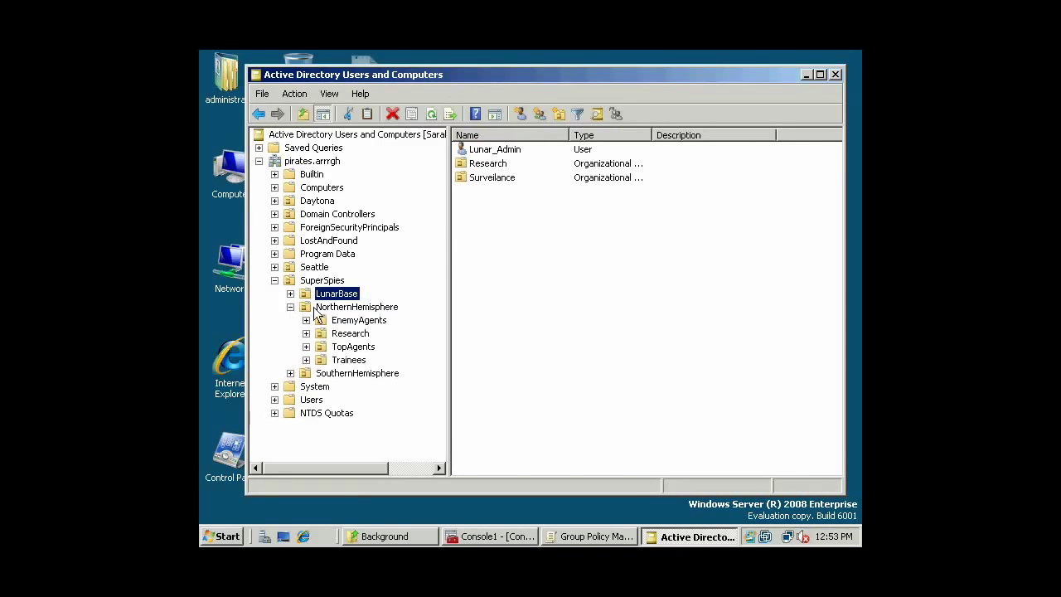
pyautogui.click(306, 320)
pyautogui.click(365, 323)
pyautogui.click(484, 163)
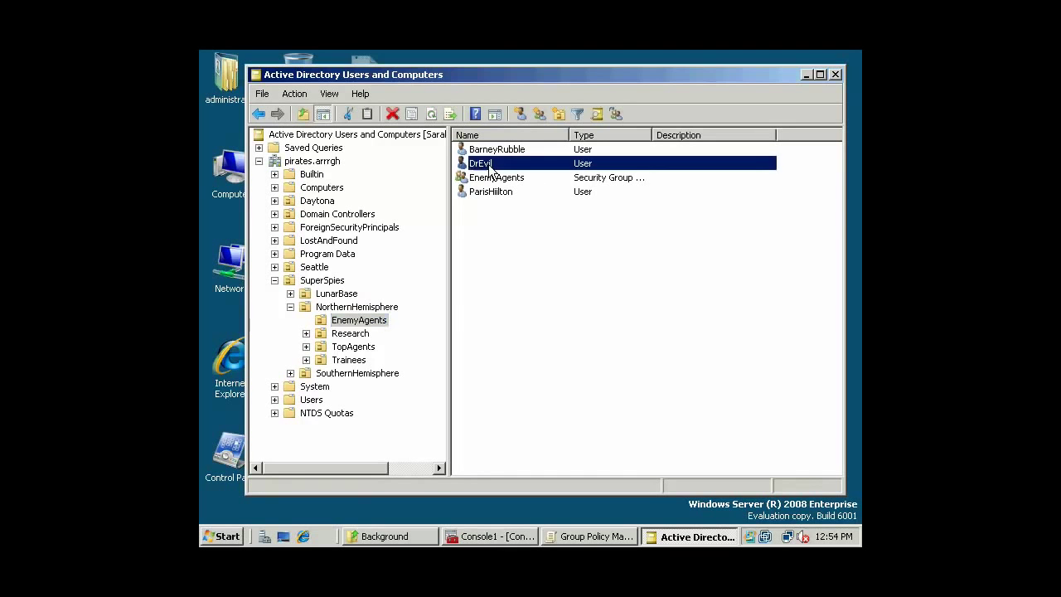
pyautogui.press('Return')
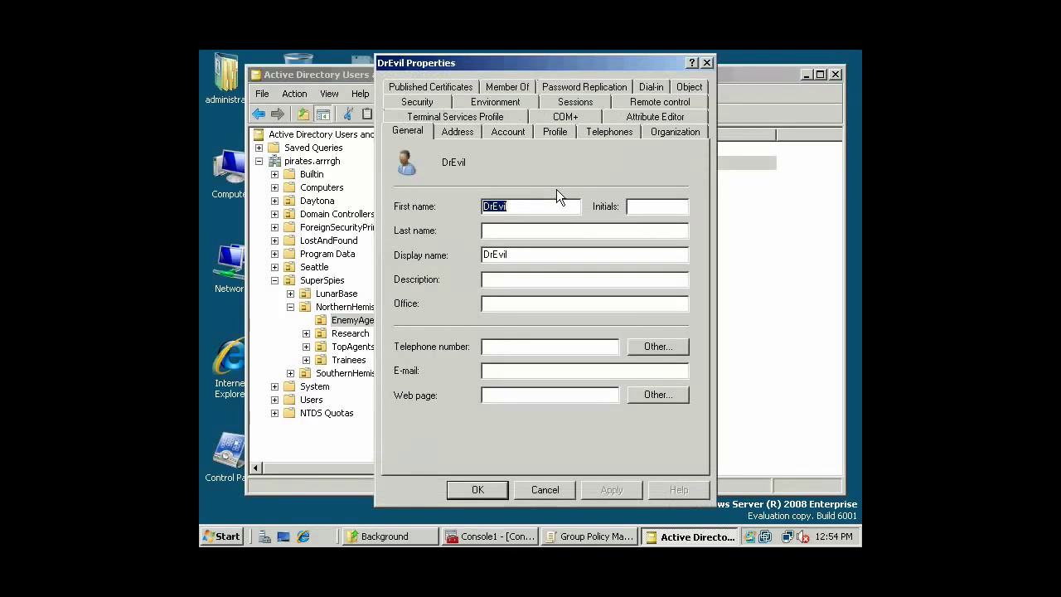
pyautogui.click(509, 132)
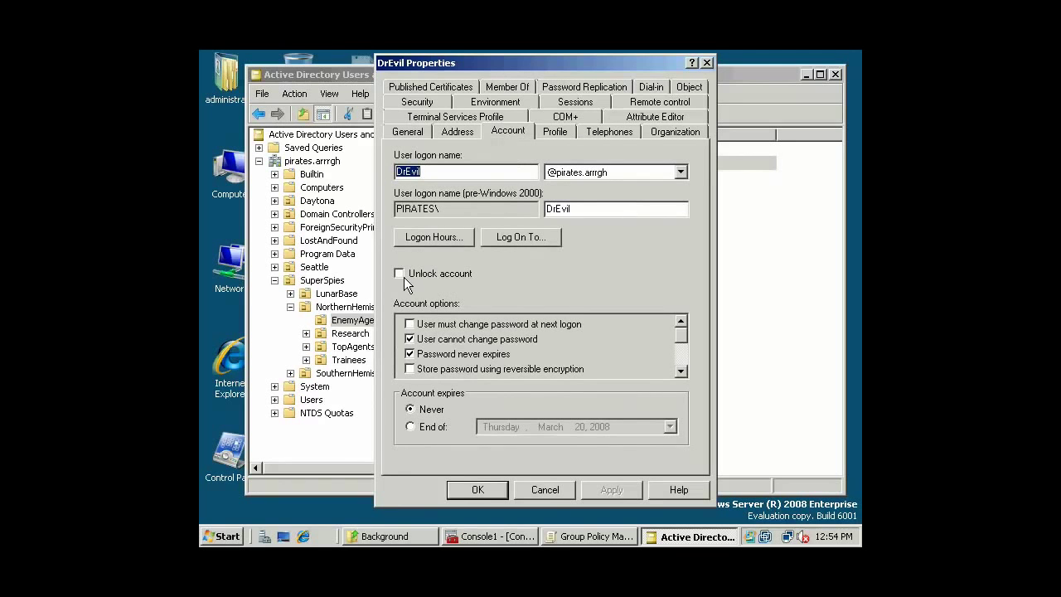
pyautogui.click(403, 276)
pyautogui.click(461, 275)
pyautogui.click(572, 489)
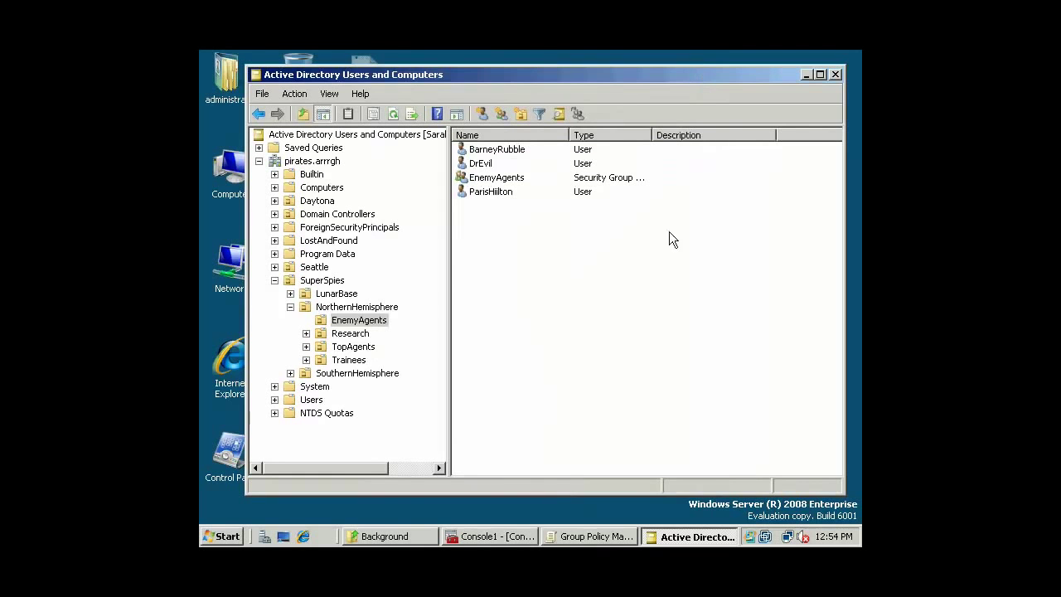
pyautogui.click(595, 536)
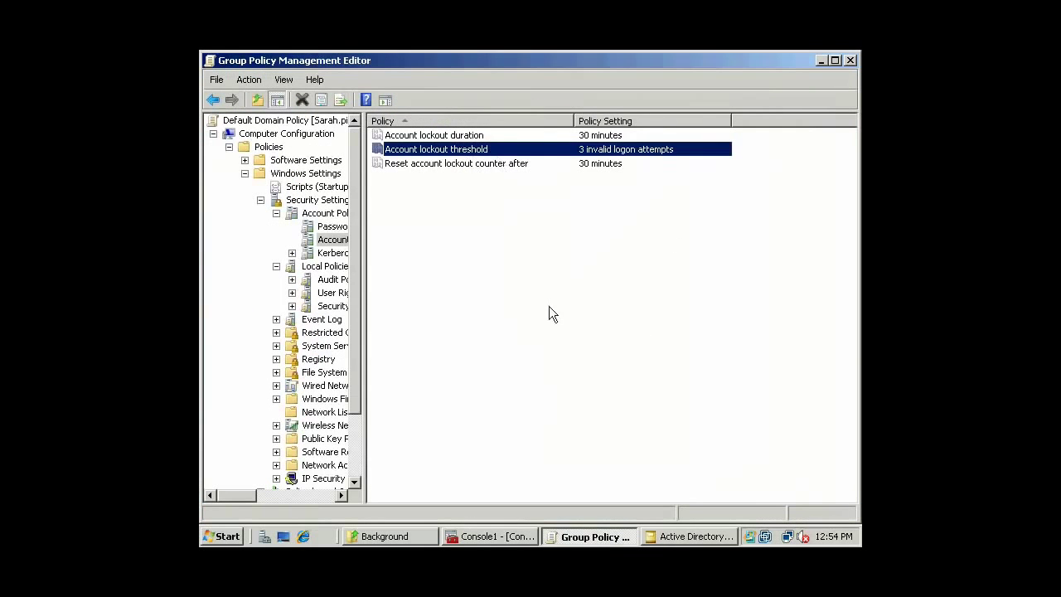
# Undefine the Account lockout threshold, accepting Not Defined for lockout duration and reset counter too.
pyautogui.doubleClick(481, 153)
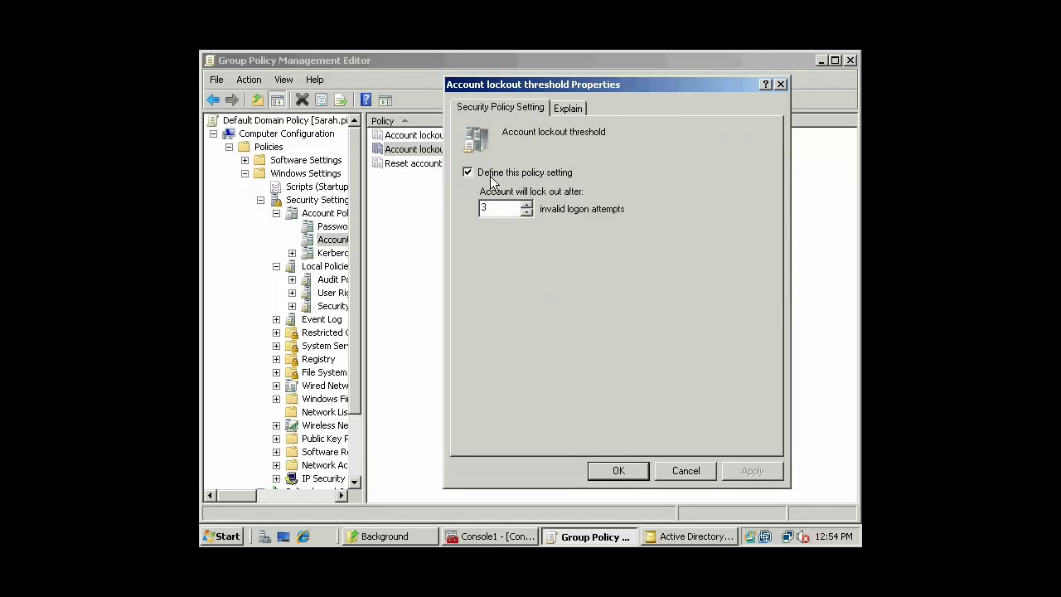
pyautogui.click(490, 175)
pyautogui.click(730, 473)
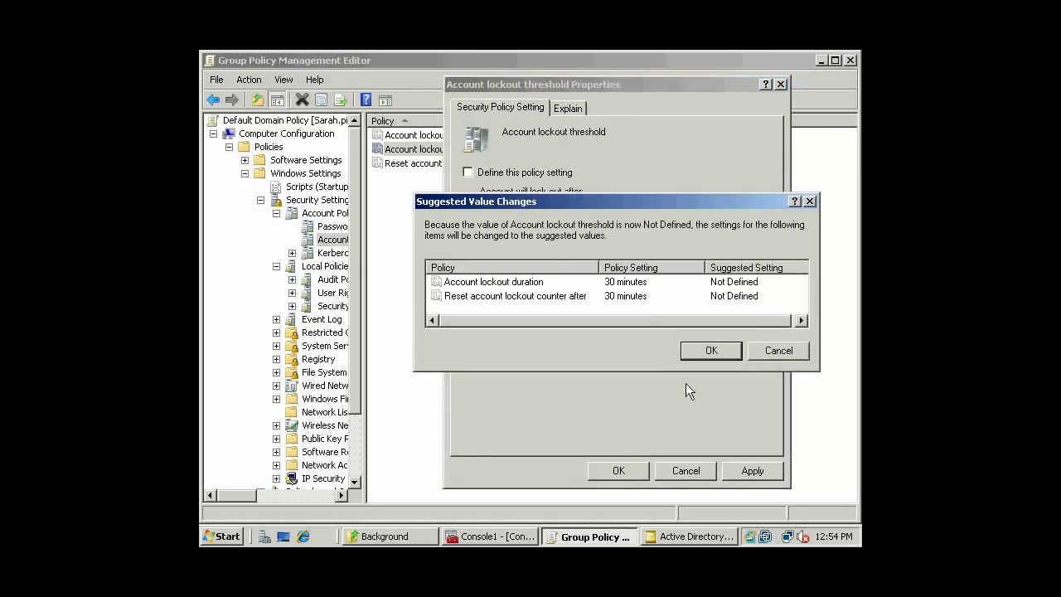
pyautogui.click(699, 352)
pyautogui.click(616, 471)
pyautogui.click(596, 236)
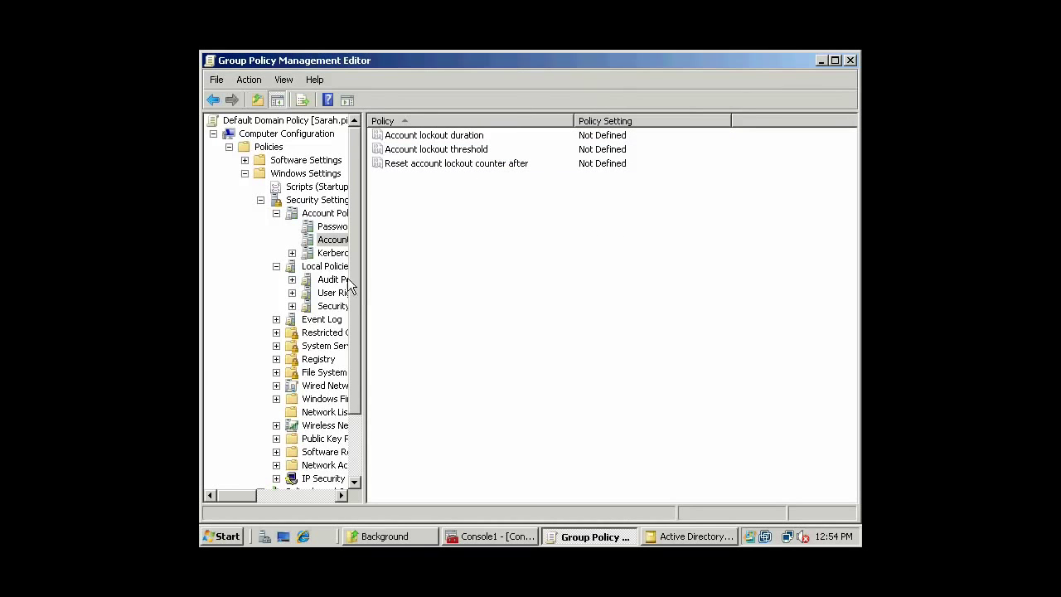
pyautogui.moveTo(364, 261); pyautogui.dragTo(399, 261)
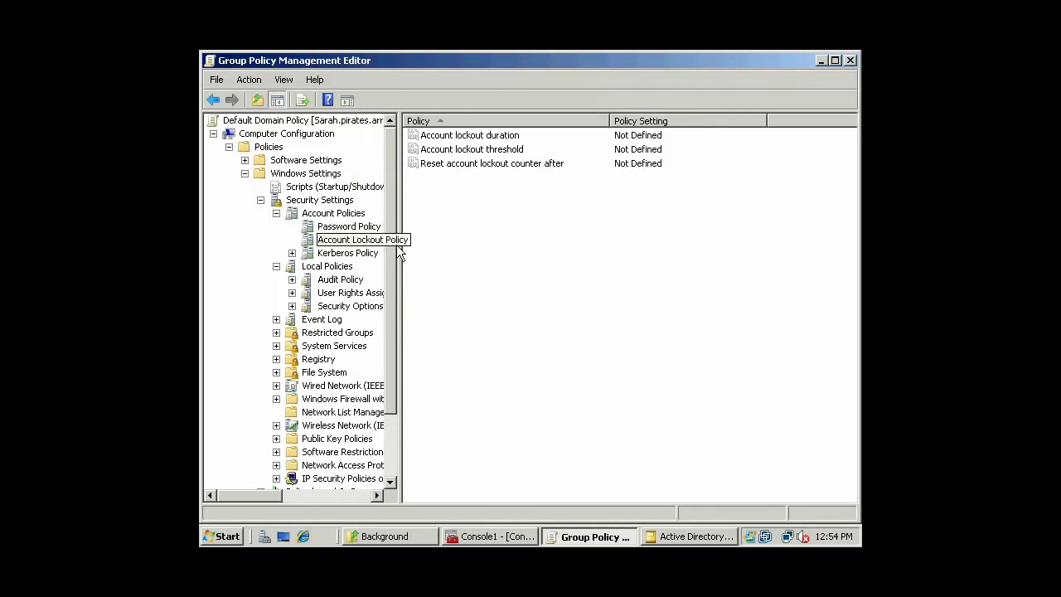
# Browse the Kerberos Policy rows: logon restrictions, service/user ticket lifetimes, renewal and clock tolerance.
pyautogui.click(348, 253)
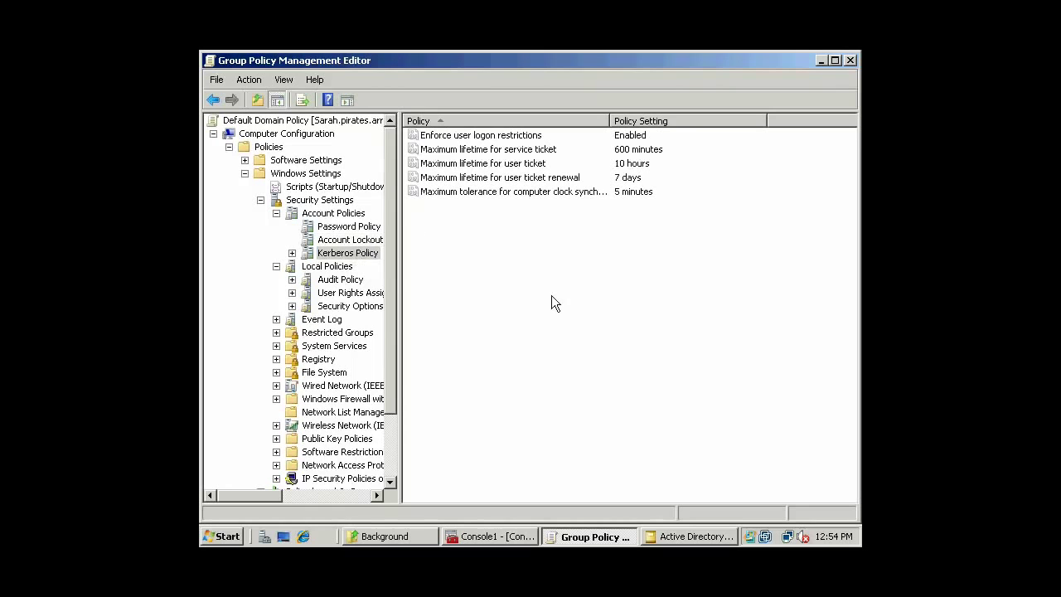
pyautogui.click(531, 137)
pyautogui.click(531, 152)
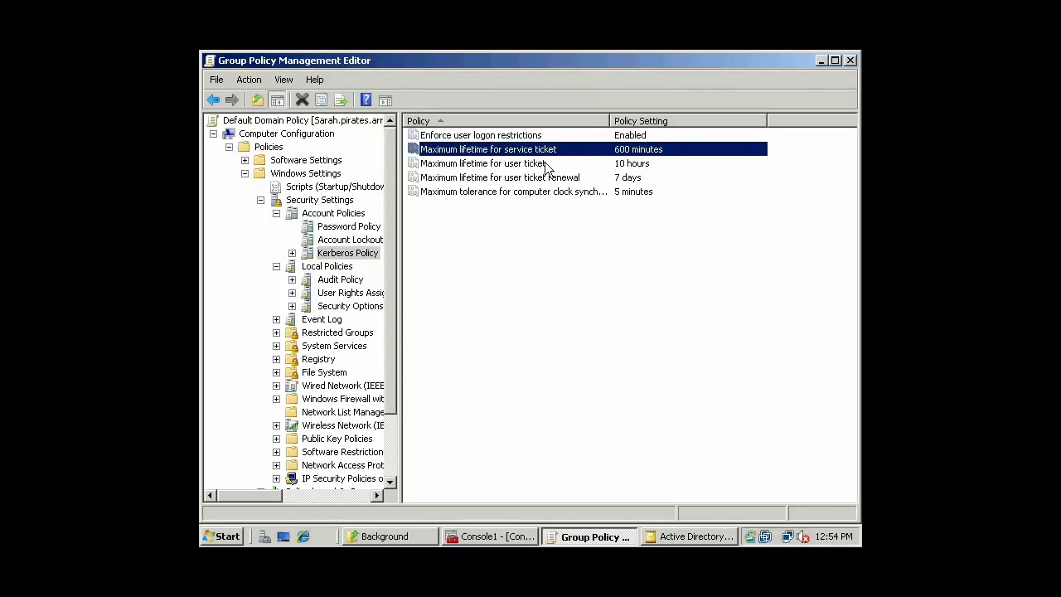
pyautogui.click(546, 165)
pyautogui.click(532, 179)
pyautogui.click(531, 191)
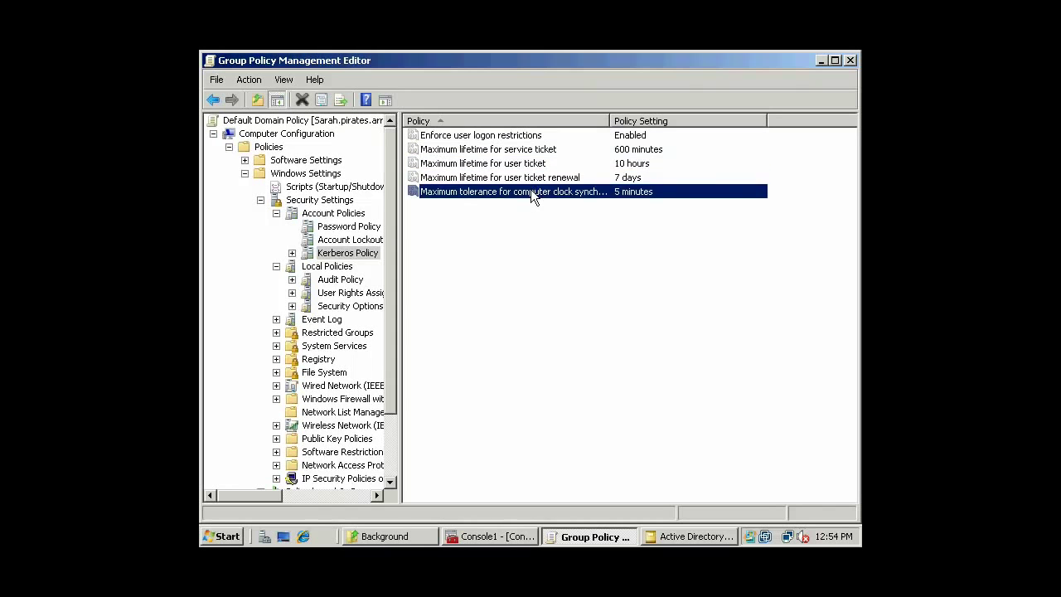
# Recheck the Kerberos ticket lifetime rows, then display the Local Policies > Audit Policy list.
pyautogui.click(535, 164)
pyautogui.click(537, 149)
pyautogui.click(537, 135)
pyautogui.click(537, 163)
pyautogui.click(524, 191)
pyautogui.click(328, 266)
pyautogui.click(339, 280)
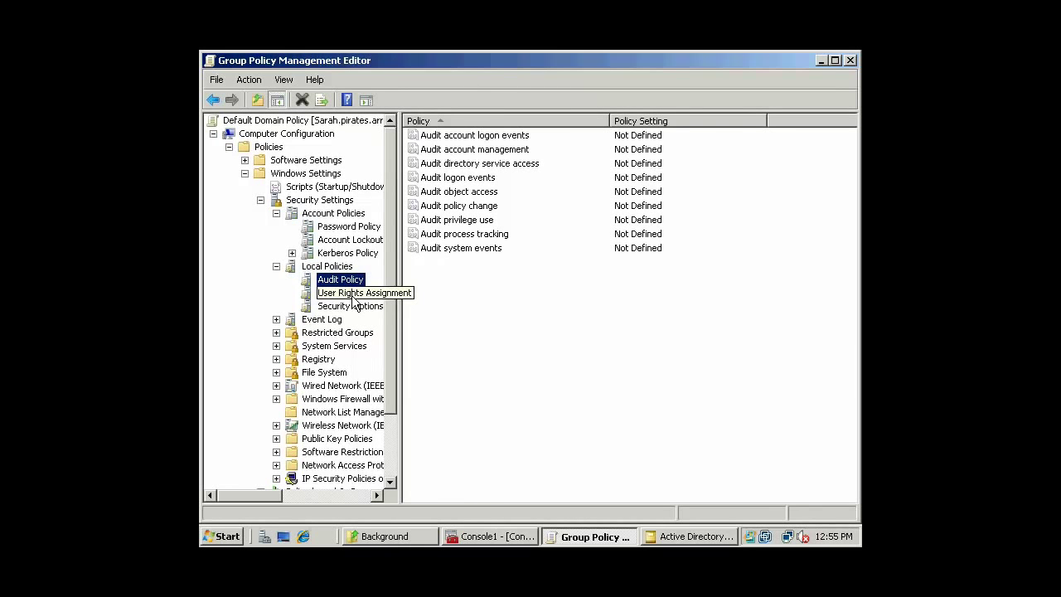
# Display User Rights Assignment and check Add workstations to domain and Allow log on locally.
pyautogui.click(355, 299)
pyautogui.click(496, 292)
pyautogui.click(352, 306)
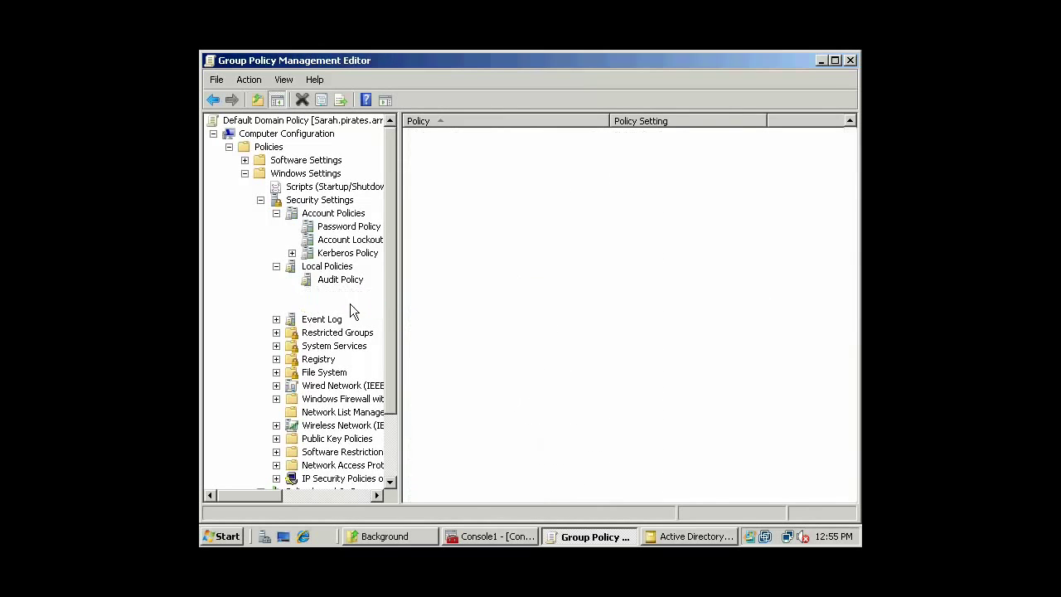
pyautogui.click(350, 292)
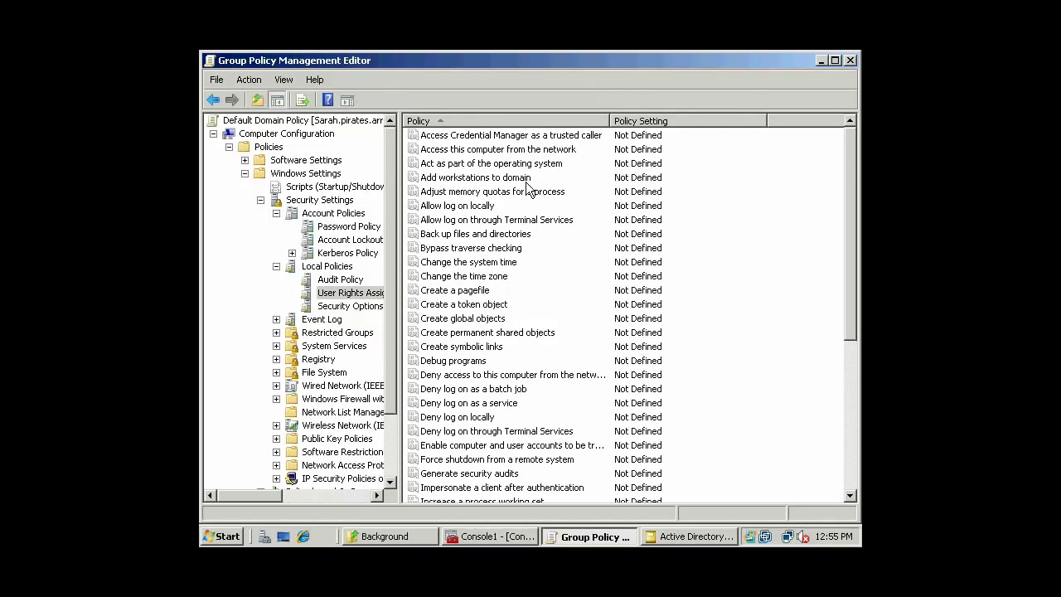
pyautogui.click(527, 178)
pyautogui.click(514, 207)
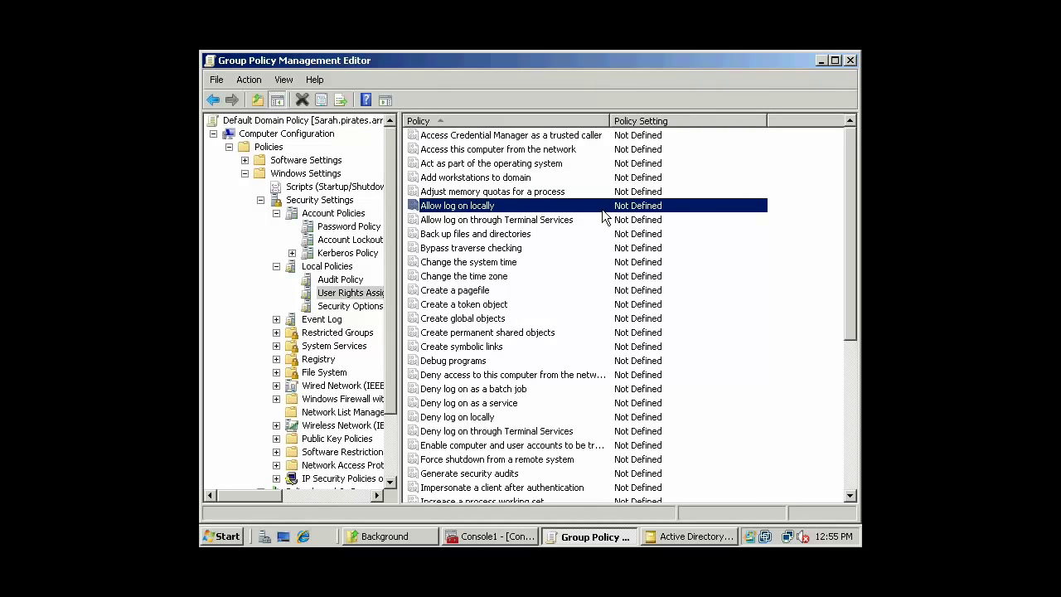
# Review Create global objects, Deny log on locally, Allow log on locally and Terminal Services rights.
pyautogui.click(535, 318)
pyautogui.scroll(-1, 579, 300)
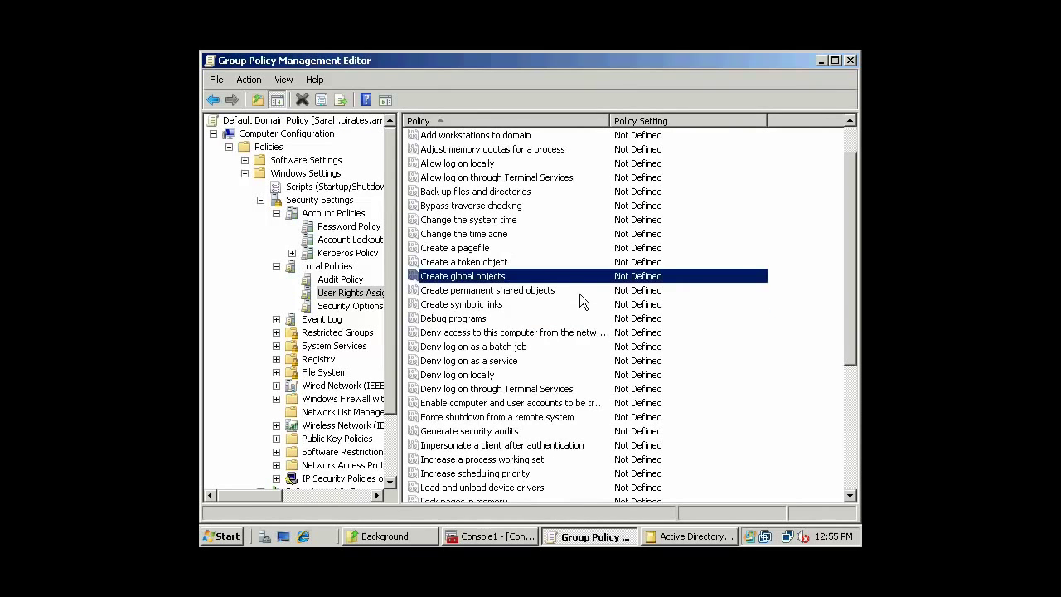
pyautogui.click(571, 376)
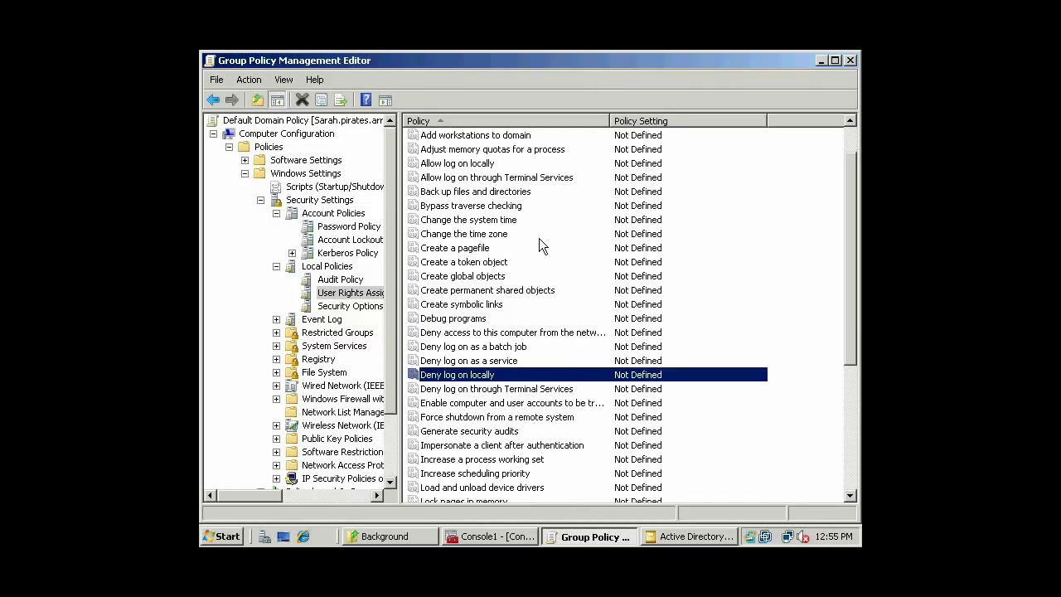
pyautogui.scroll(1, 539, 239)
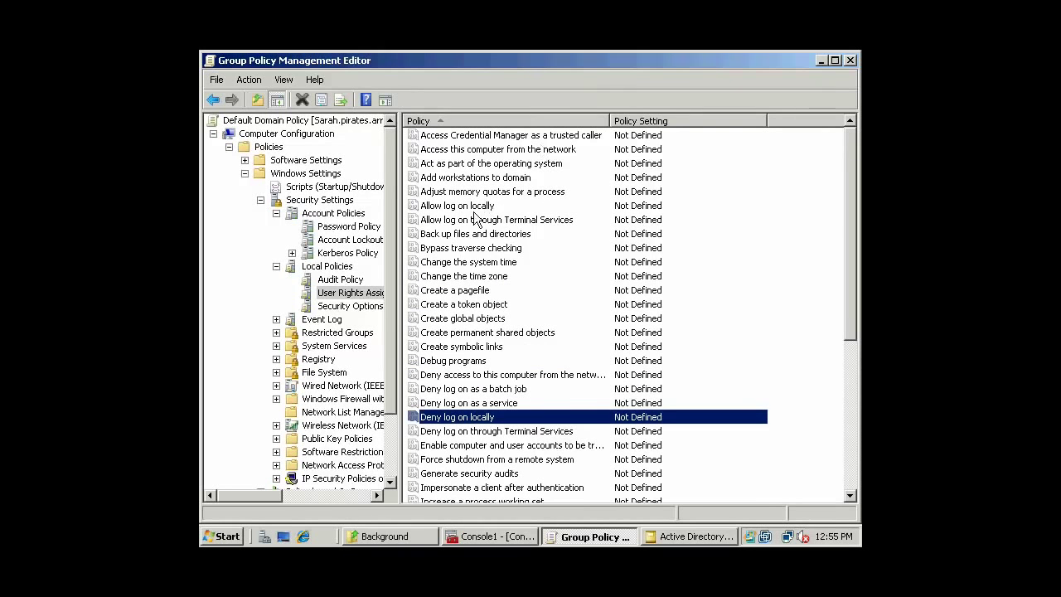
pyautogui.click(474, 220)
pyautogui.click(511, 205)
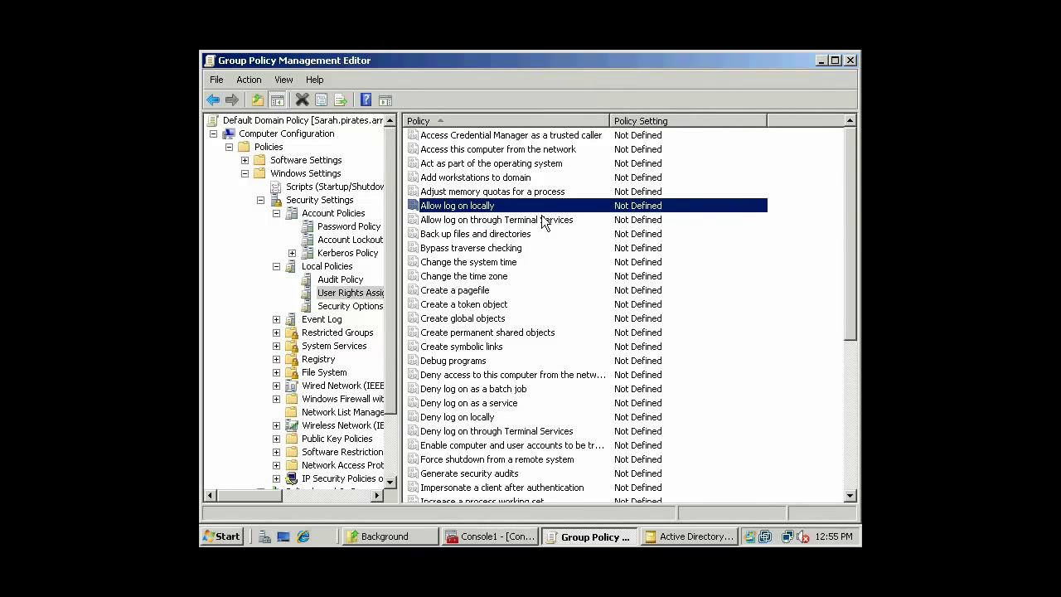
pyautogui.click(573, 221)
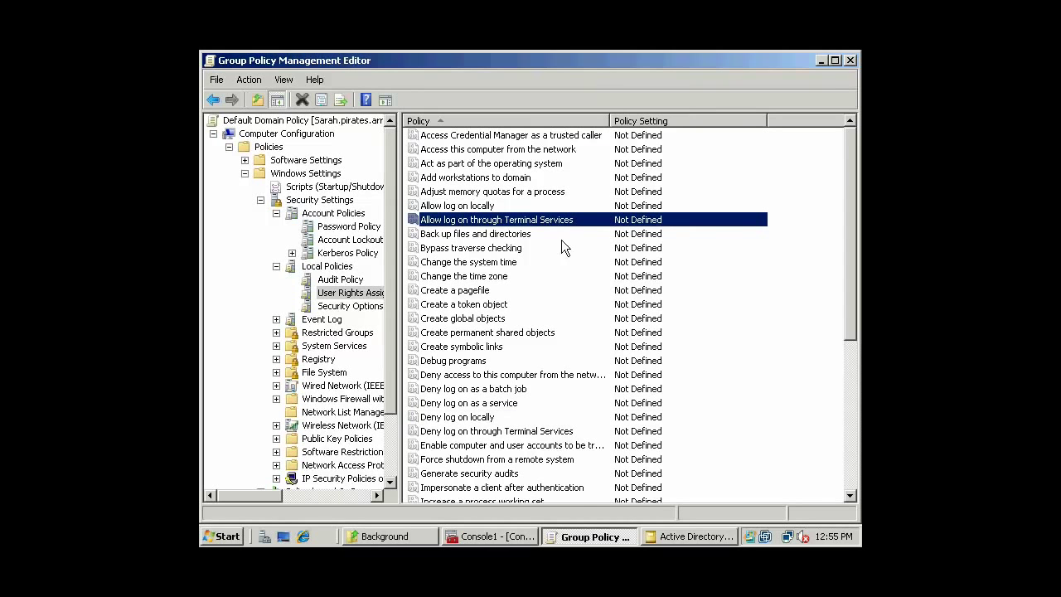
# Review Create a token object, Create a pagefile, Change the time zone and Change the system time.
pyautogui.click(507, 306)
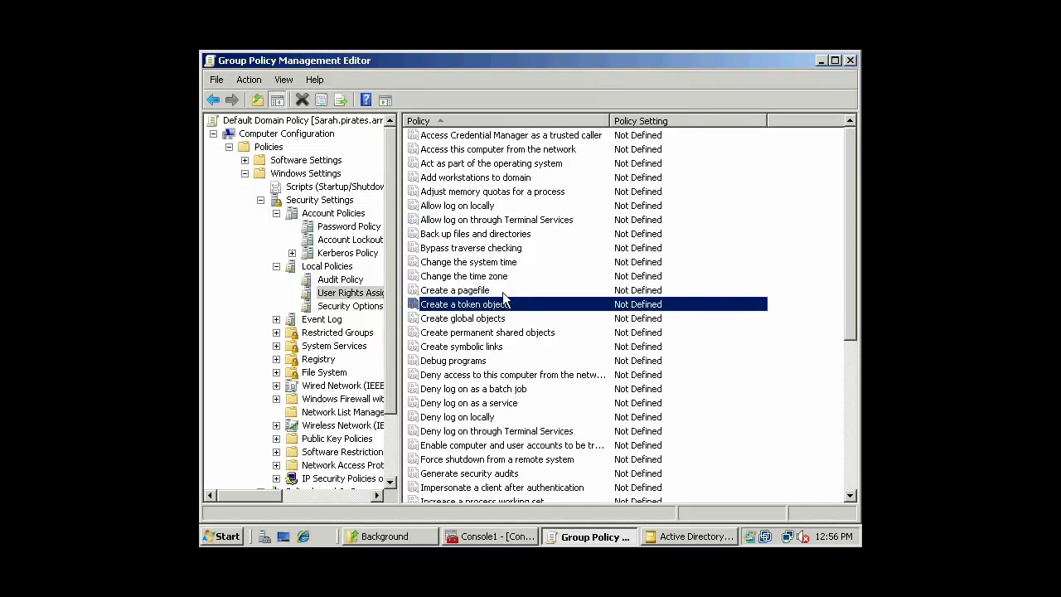
pyautogui.click(541, 289)
pyautogui.scroll(-1, 541, 287)
pyautogui.click(540, 234)
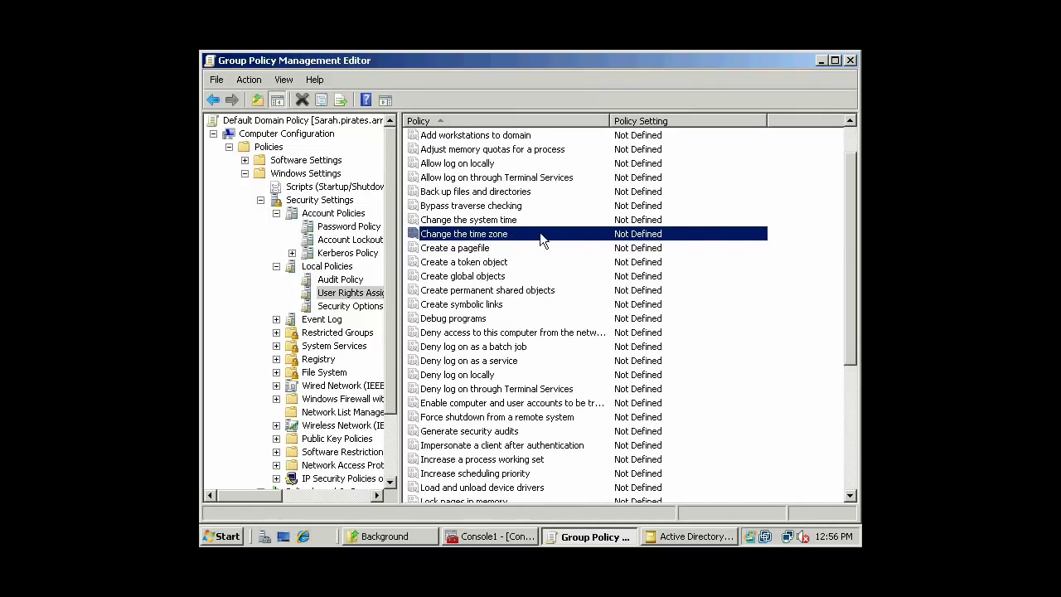
pyautogui.click(536, 222)
pyautogui.scroll(-1, 551, 228)
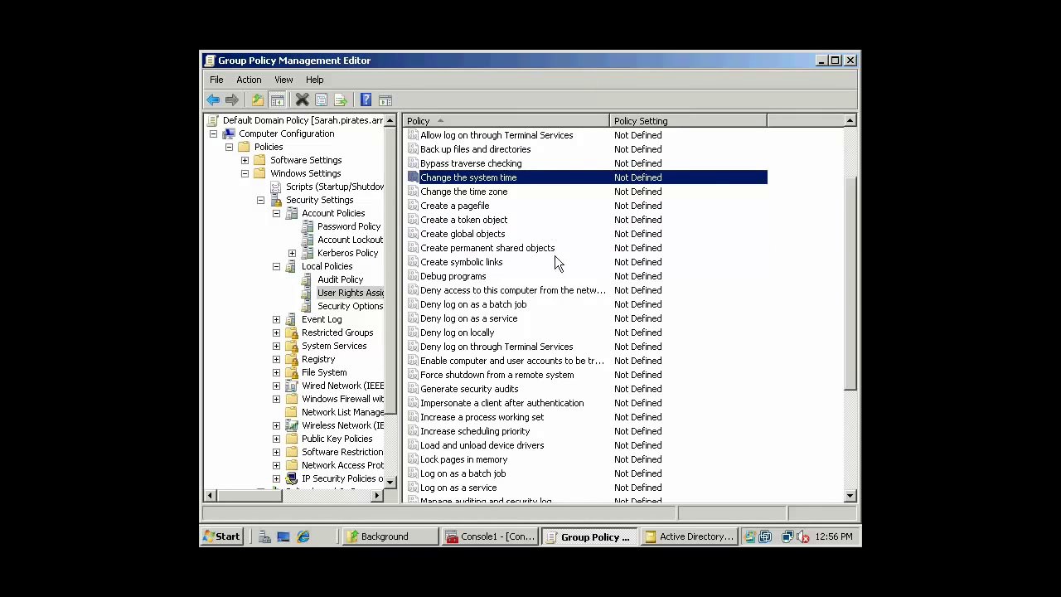
# Review the Deny network access, batch job, service, local and Terminal Services rights, plus delegation trust.
pyautogui.click(514, 287)
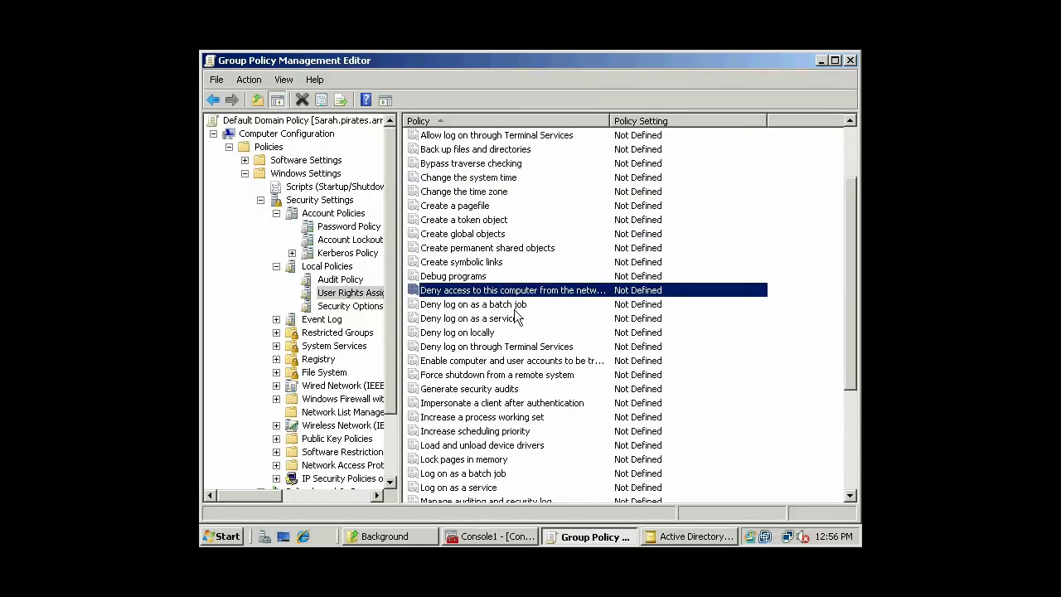
pyautogui.click(516, 304)
pyautogui.click(511, 319)
pyautogui.click(503, 333)
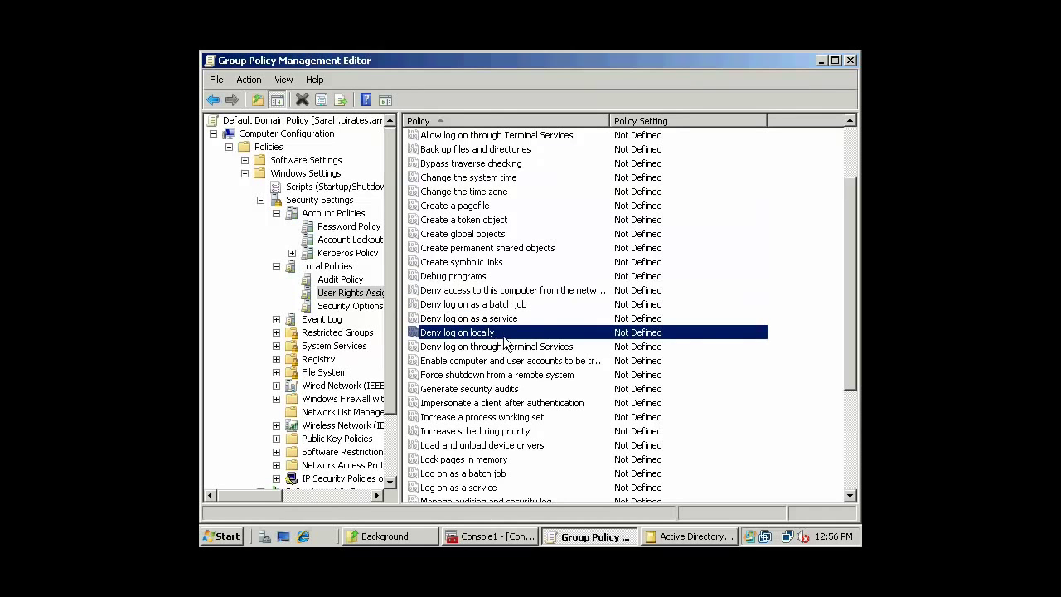
pyautogui.click(554, 348)
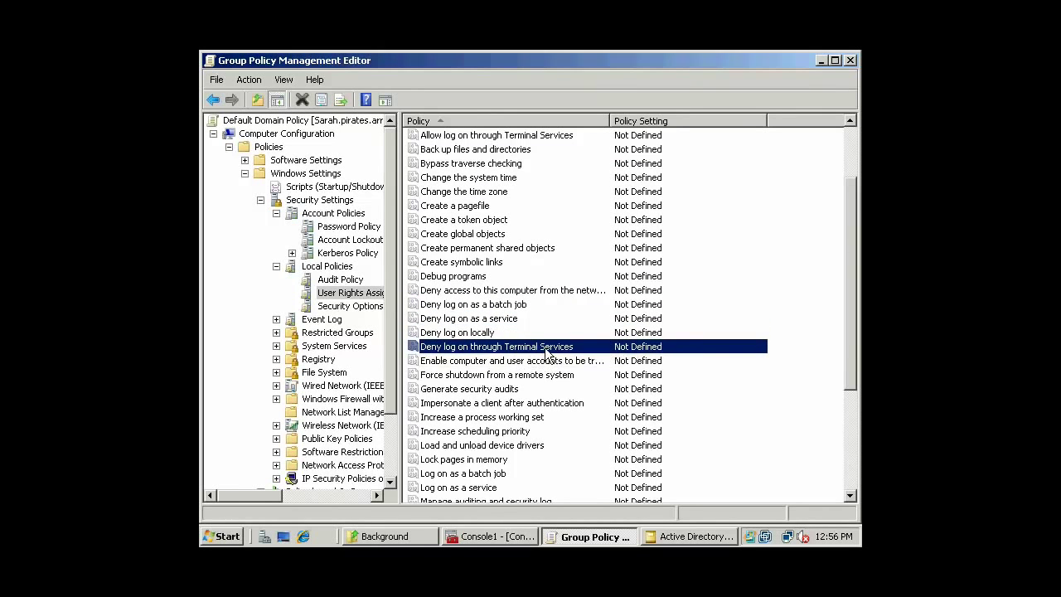
pyautogui.click(537, 362)
pyautogui.scroll(-3, 585, 355)
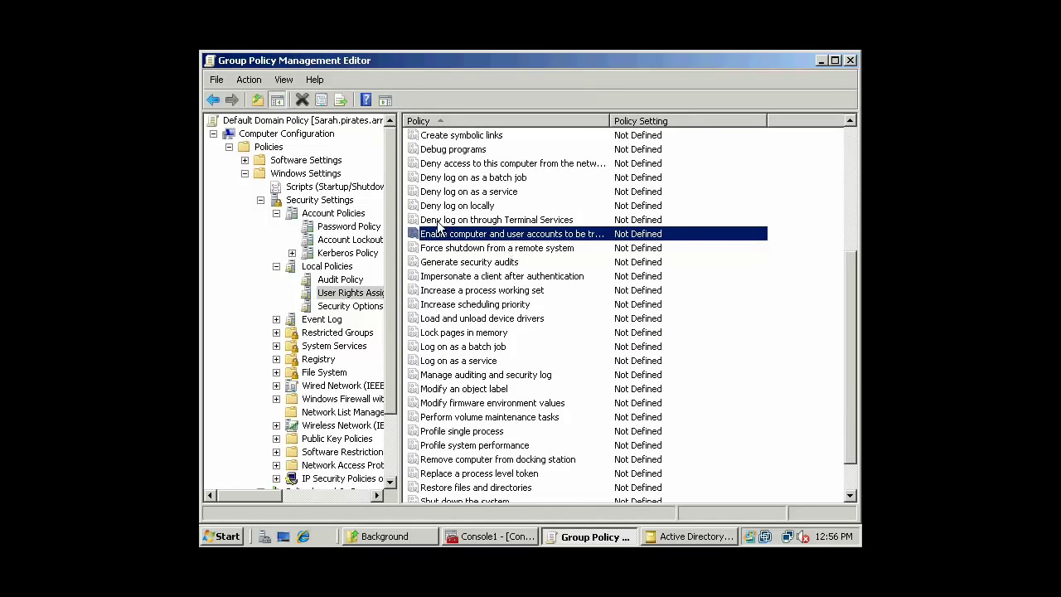
pyautogui.scroll(-1, 551, 275)
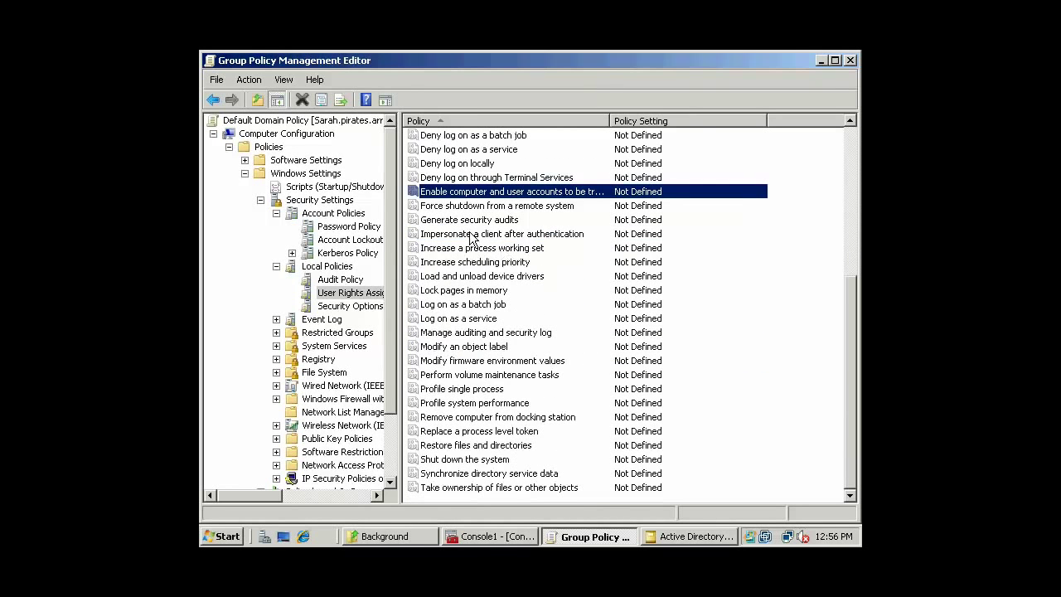
# Review Increase scheduling priority, Log on as a service, auditing log, profiling, restore and shutdown rights.
pyautogui.click(520, 262)
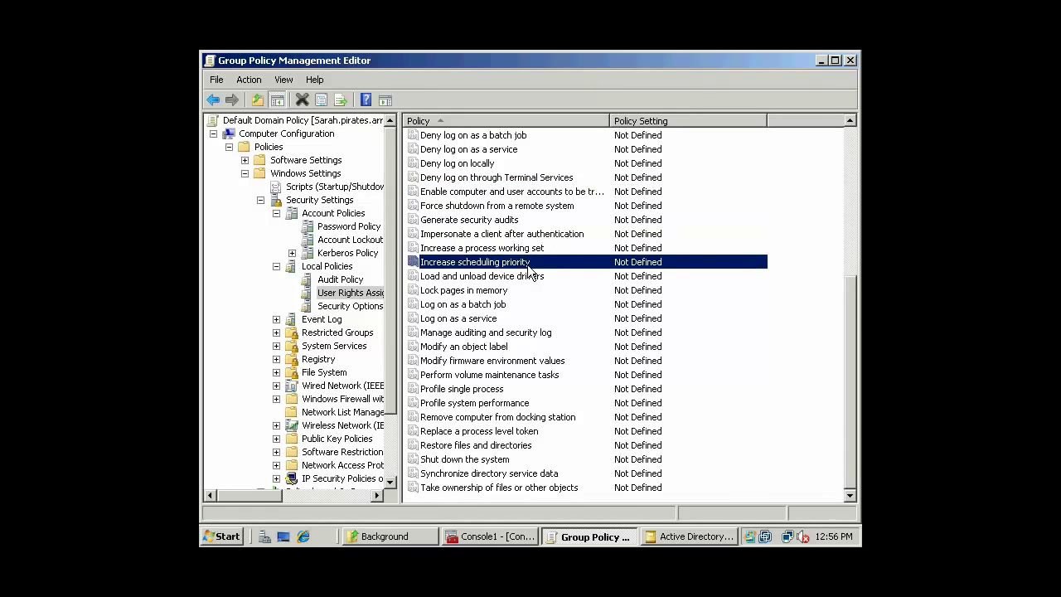
pyautogui.click(499, 321)
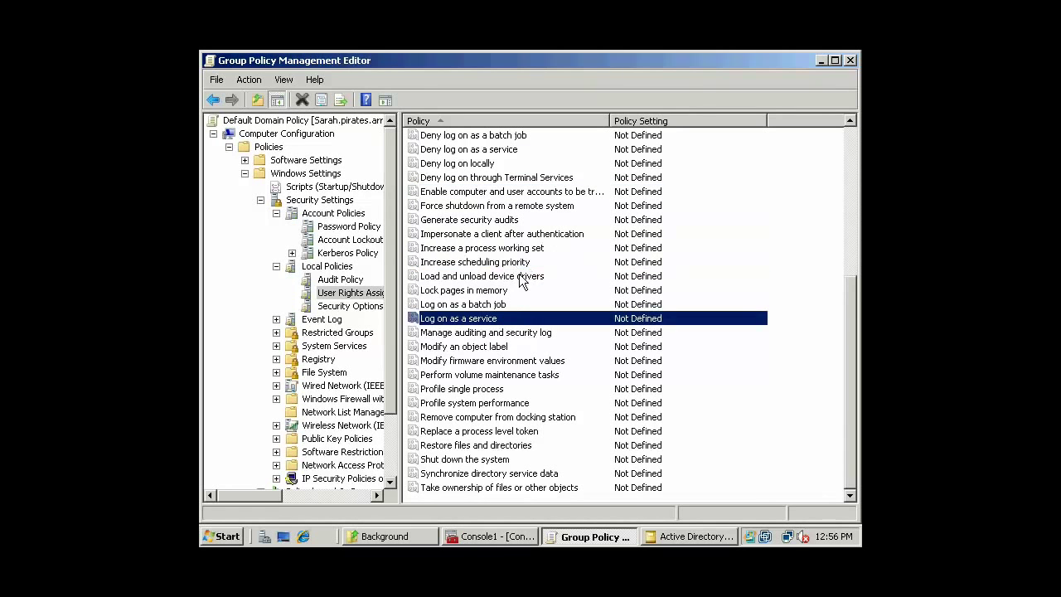
pyautogui.click(494, 335)
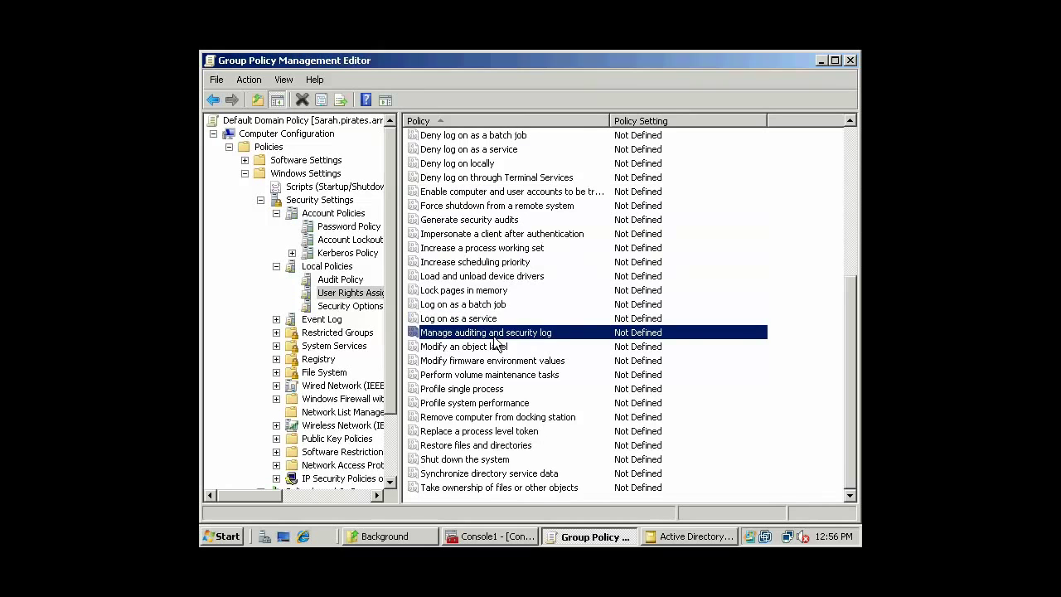
pyautogui.click(495, 406)
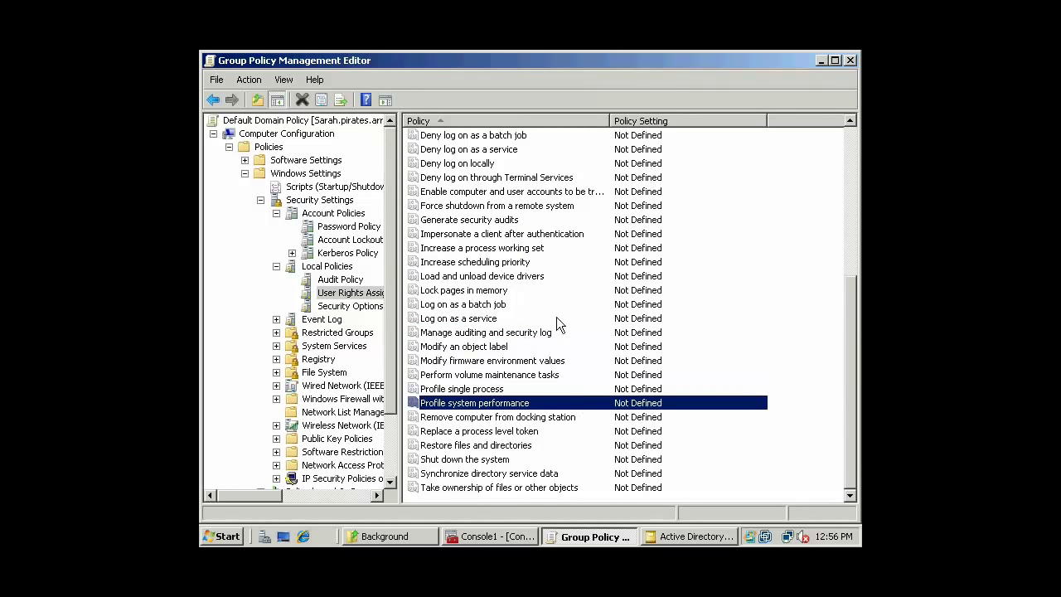
pyautogui.click(498, 447)
pyautogui.click(505, 461)
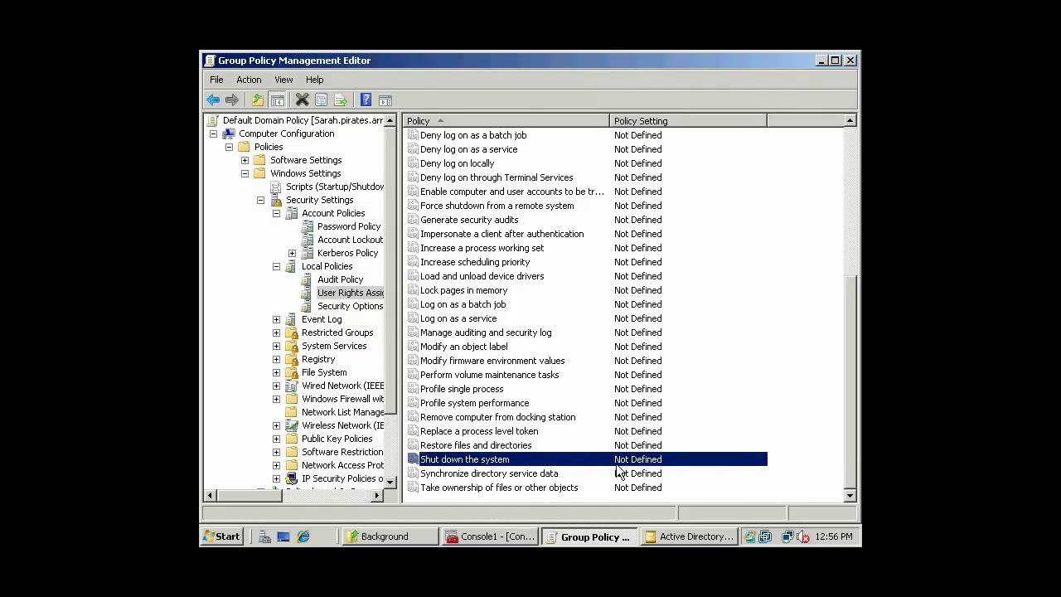
# Review Take ownership, Synchronize directory service data, Restore files and Profile single process rights.
pyautogui.click(536, 488)
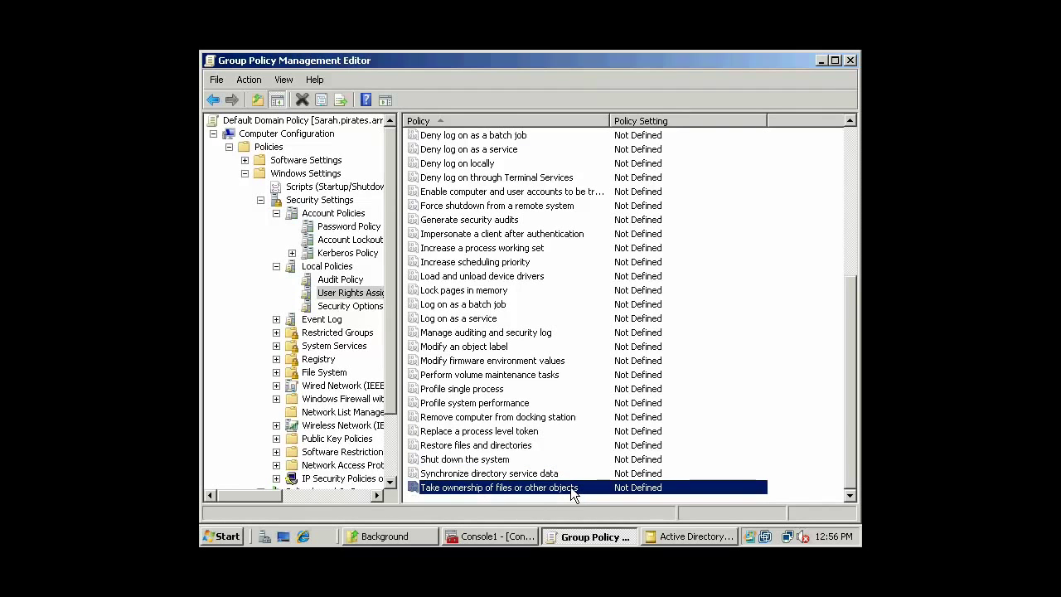
pyautogui.click(551, 474)
pyautogui.click(547, 445)
pyautogui.click(532, 392)
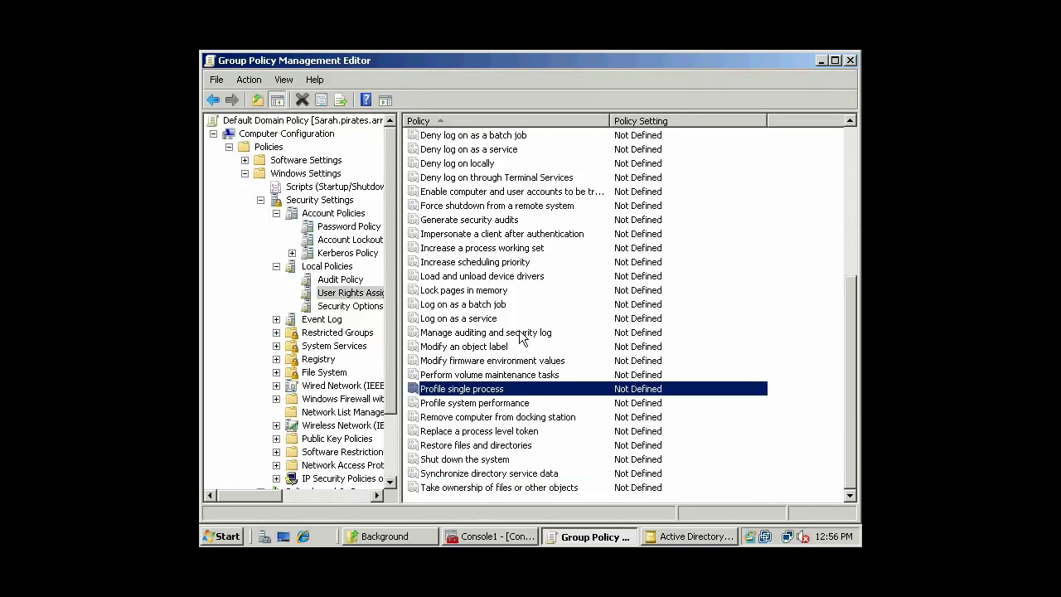
pyautogui.scroll(2, 522, 349)
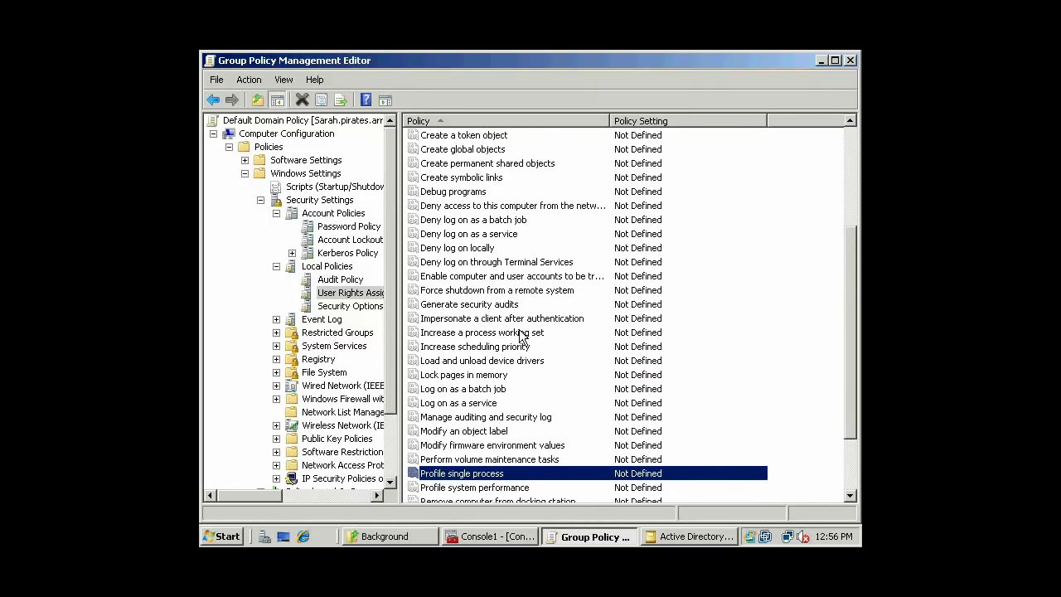
# Display Security Options and check audit shutdown, Administrator and Guest account status, global objects audit.
pyautogui.click(349, 307)
pyautogui.click(519, 249)
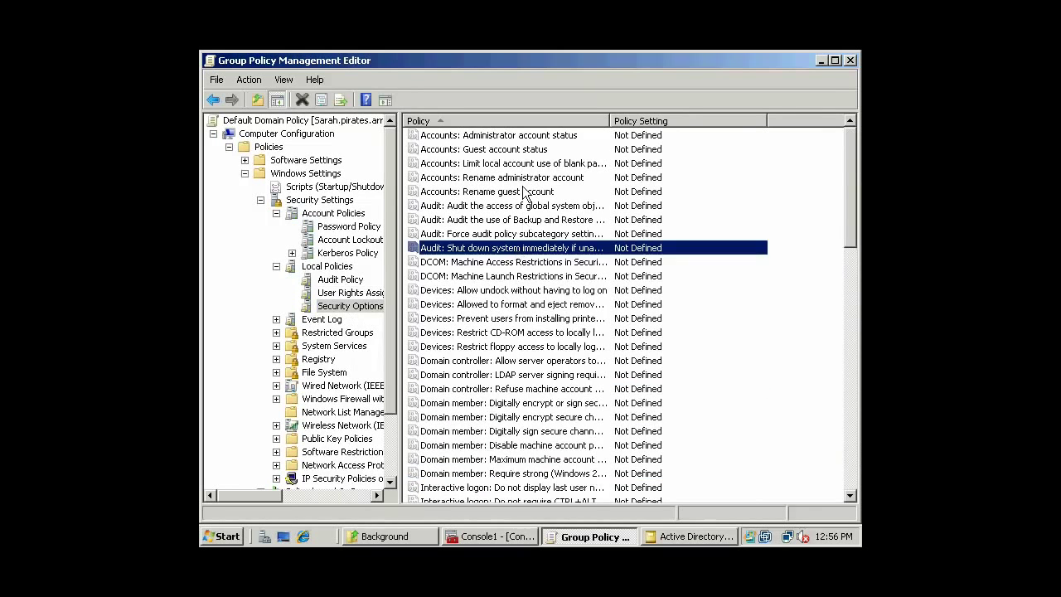
pyautogui.click(531, 136)
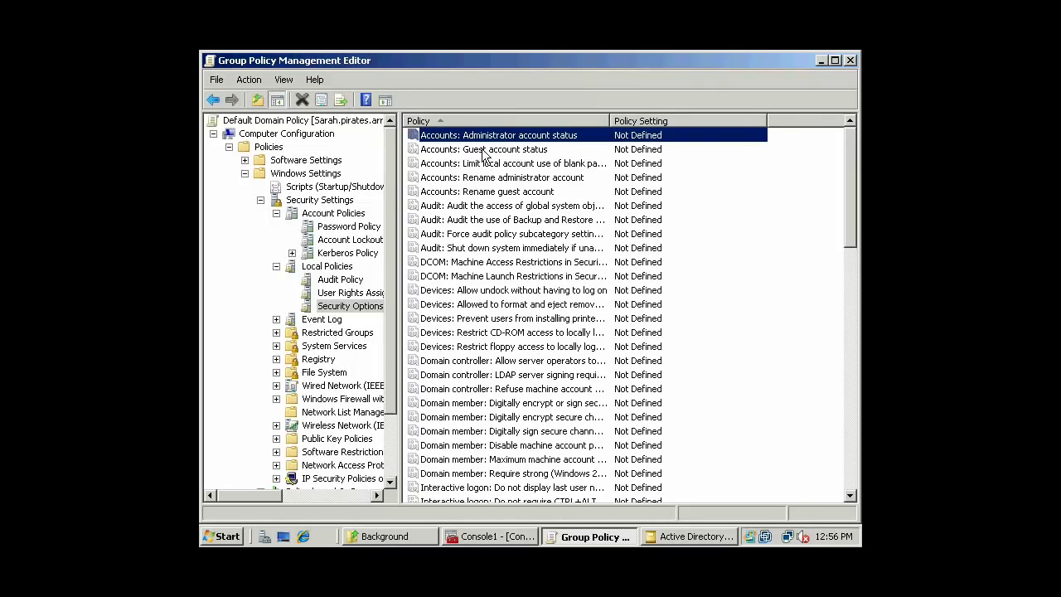
pyautogui.click(507, 153)
pyautogui.click(528, 209)
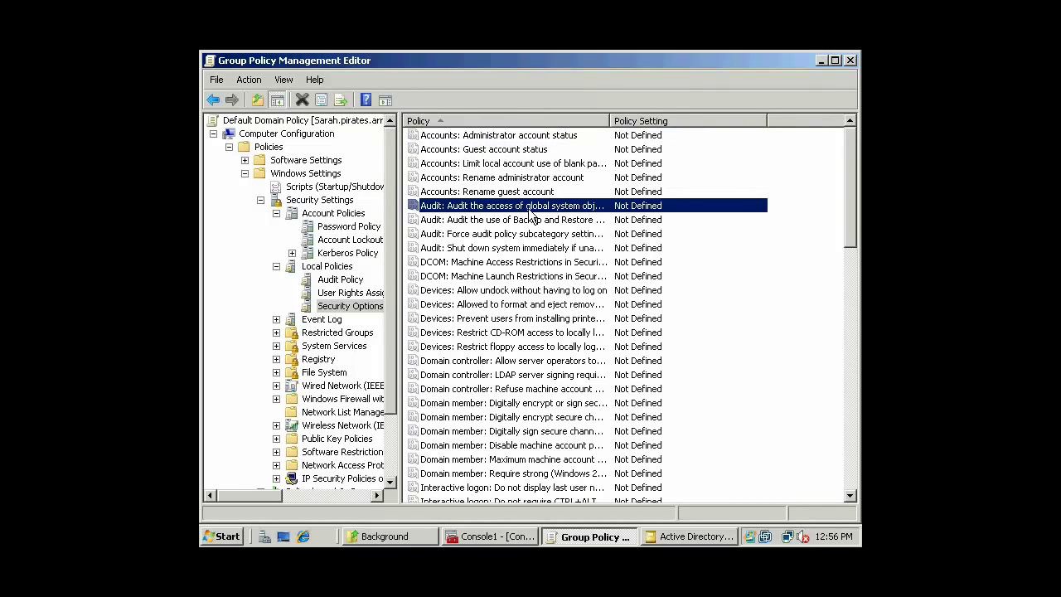
# Inspect Guest account status properties without saving, then select the DCOM and audit shutdown policies.
pyautogui.doubleClick(500, 146)
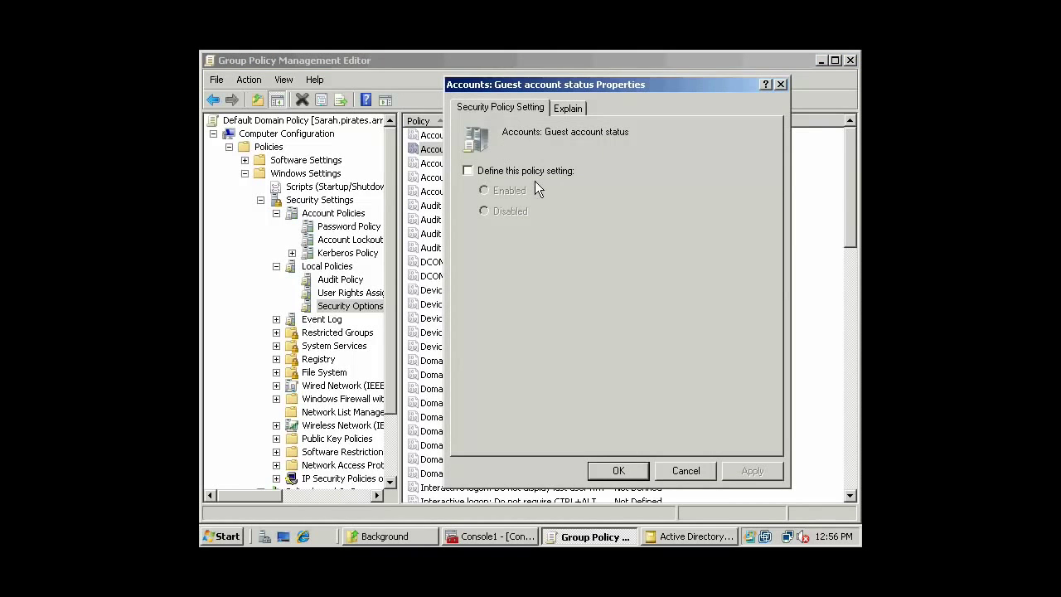
pyautogui.click(682, 472)
pyautogui.click(499, 279)
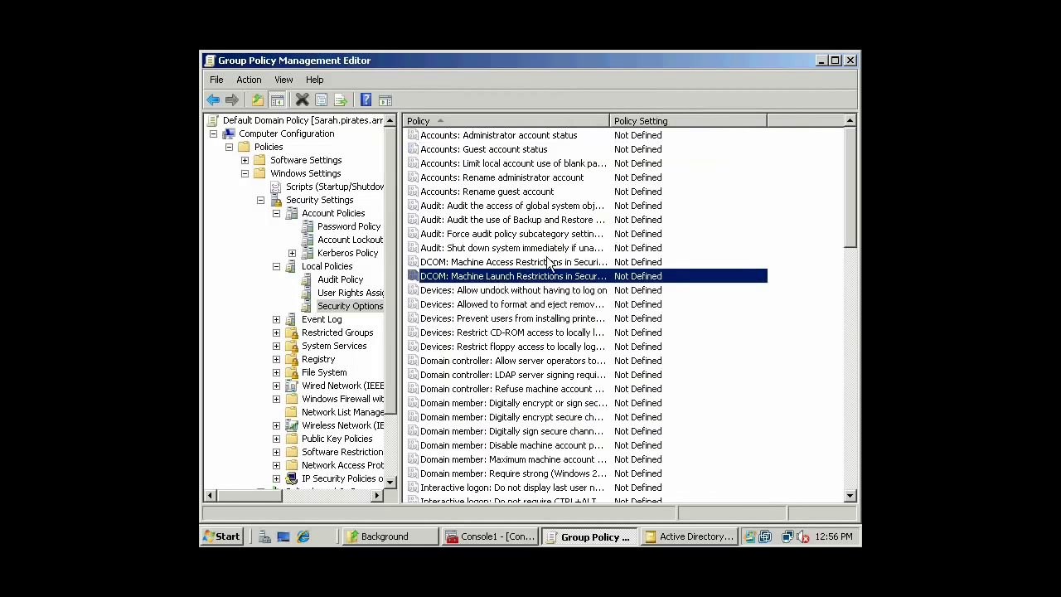
pyautogui.click(554, 251)
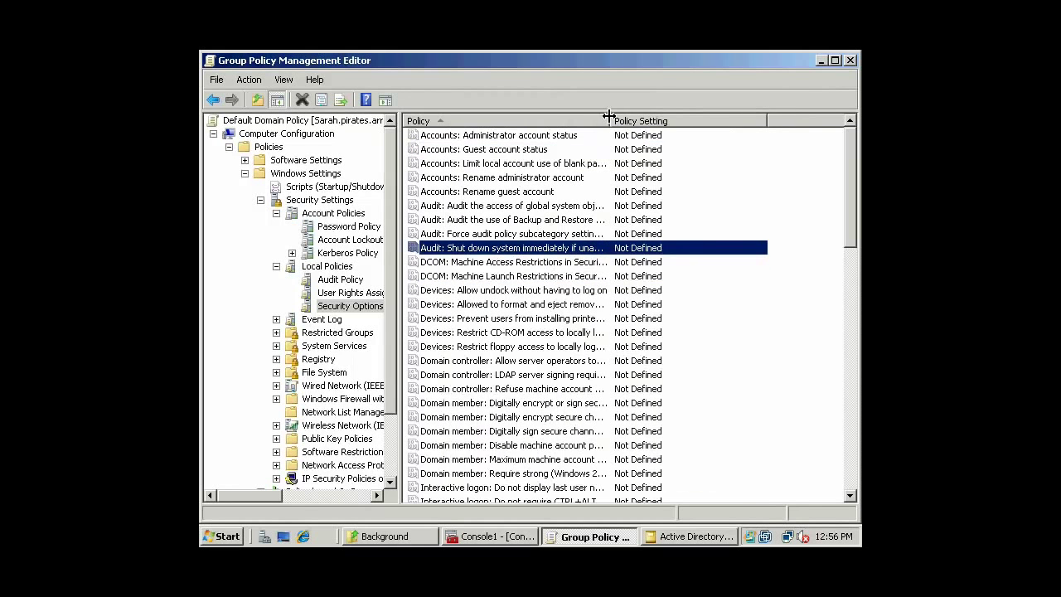
# Widen the Policy column and browse Allow undock, DCOM launch restrictions and removable media eject policies.
pyautogui.moveTo(610, 122); pyautogui.dragTo(729, 124)
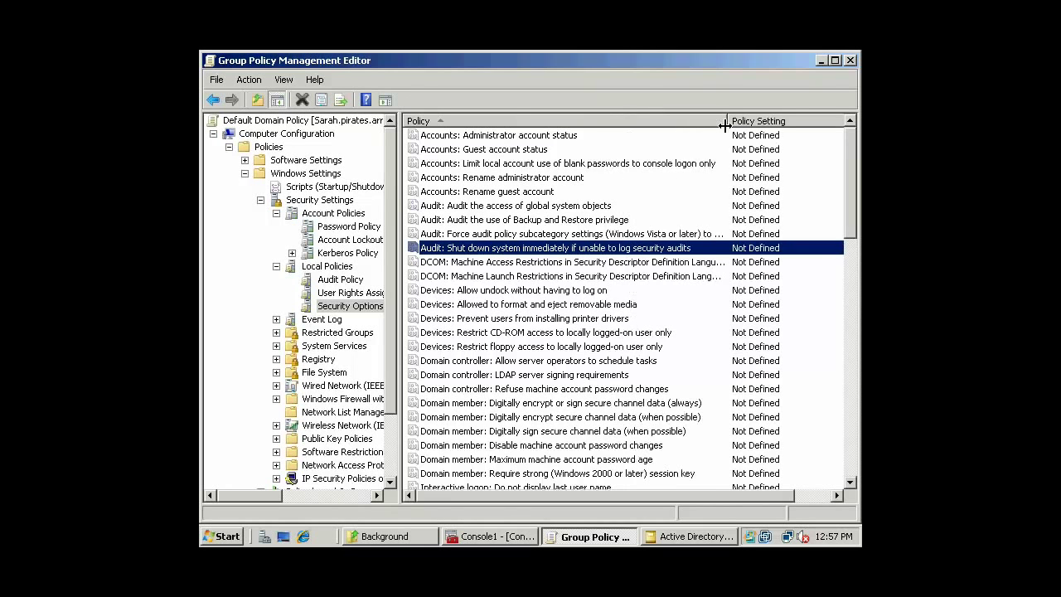
pyautogui.click(561, 294)
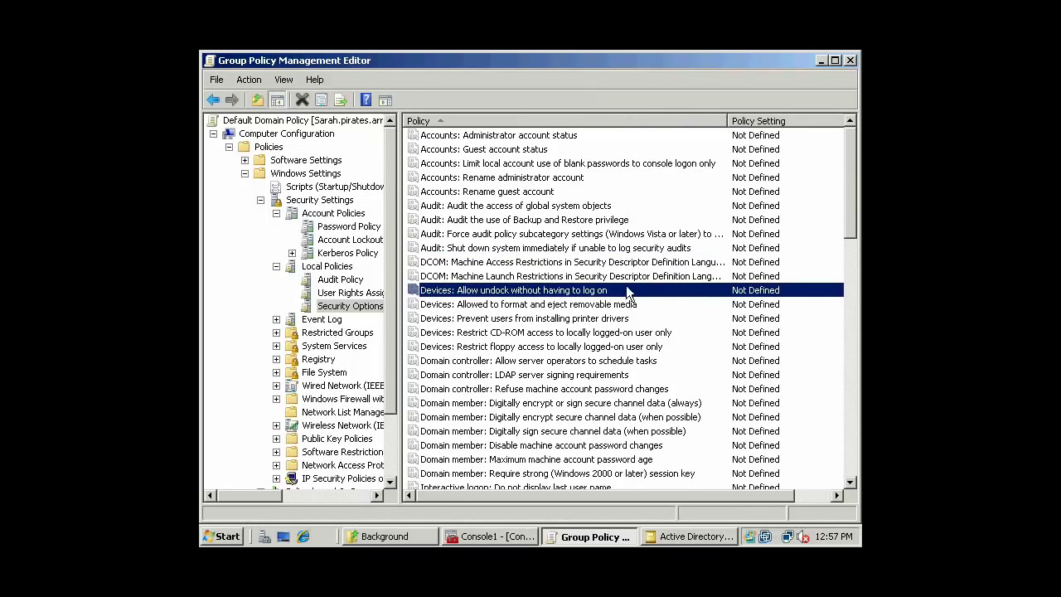
pyautogui.scroll(-1, 531, 270)
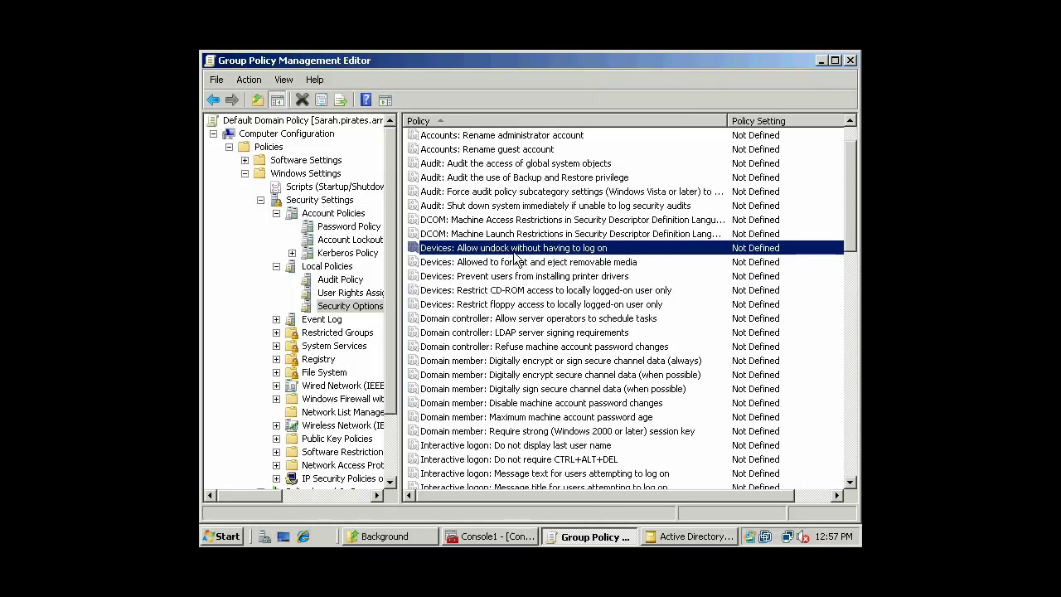
pyautogui.click(491, 239)
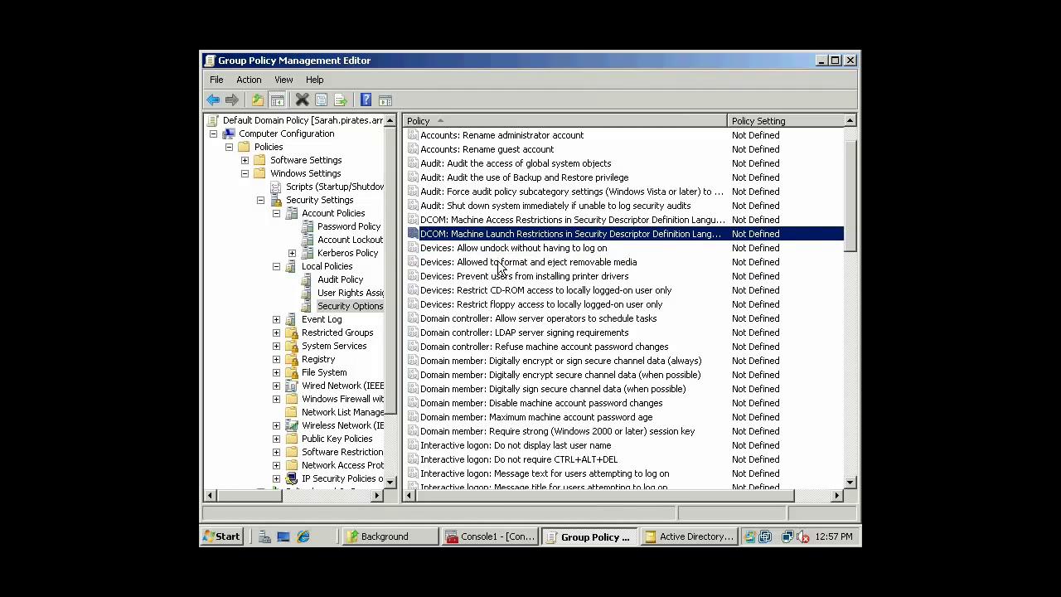
pyautogui.click(502, 262)
pyautogui.scroll(-1, 620, 269)
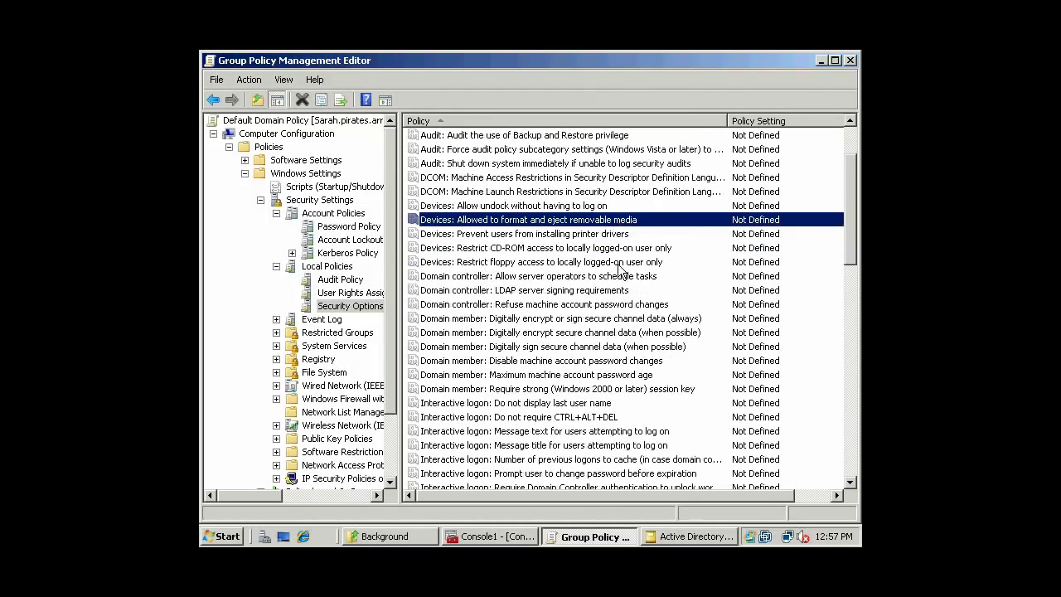
pyautogui.doubleClick(593, 224)
pyautogui.click(535, 178)
pyautogui.click(751, 194)
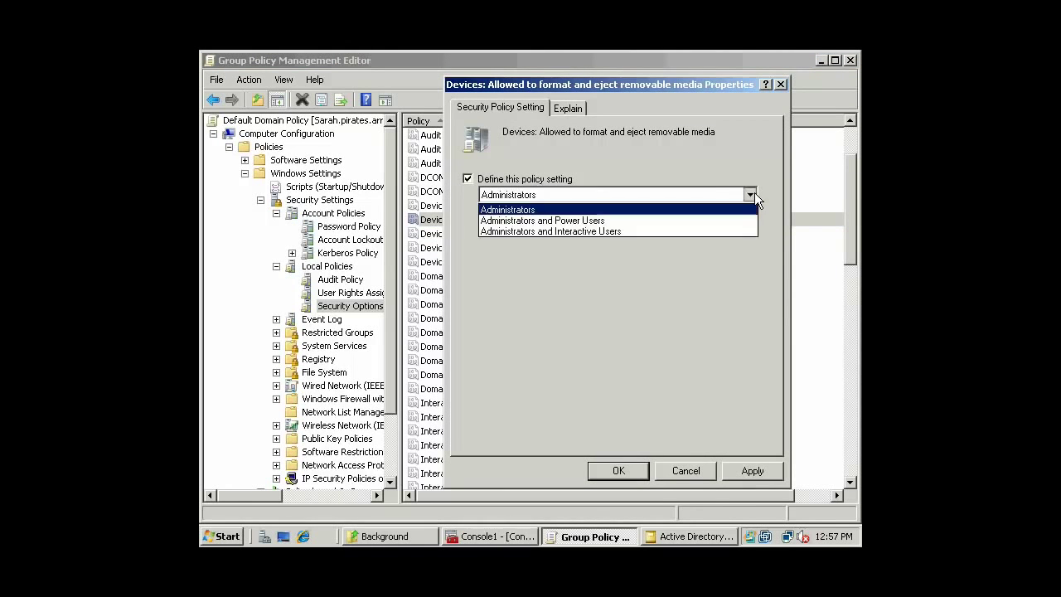
pyautogui.click(640, 209)
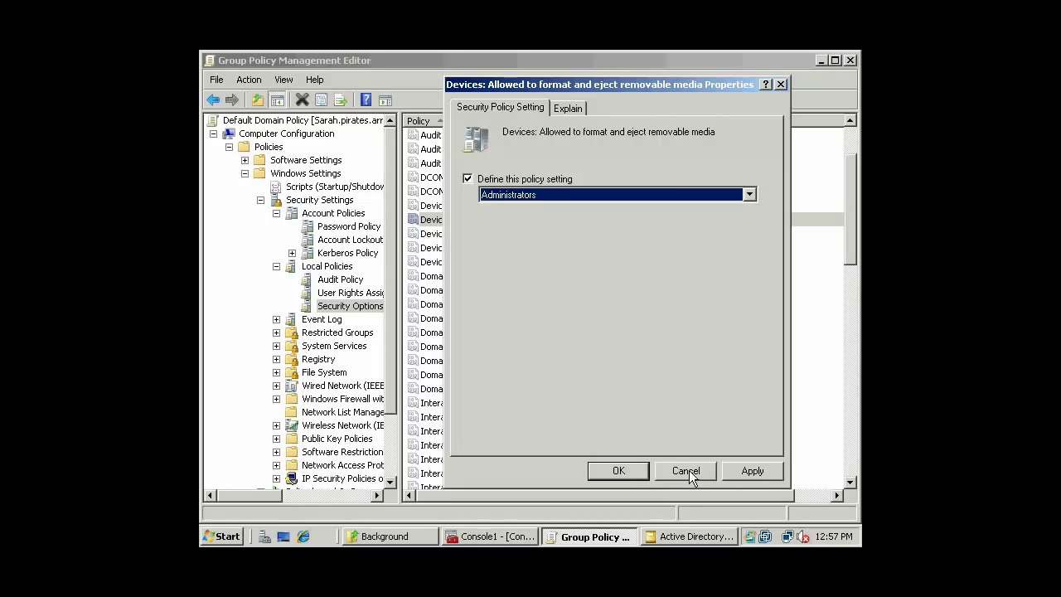
pyautogui.click(751, 195)
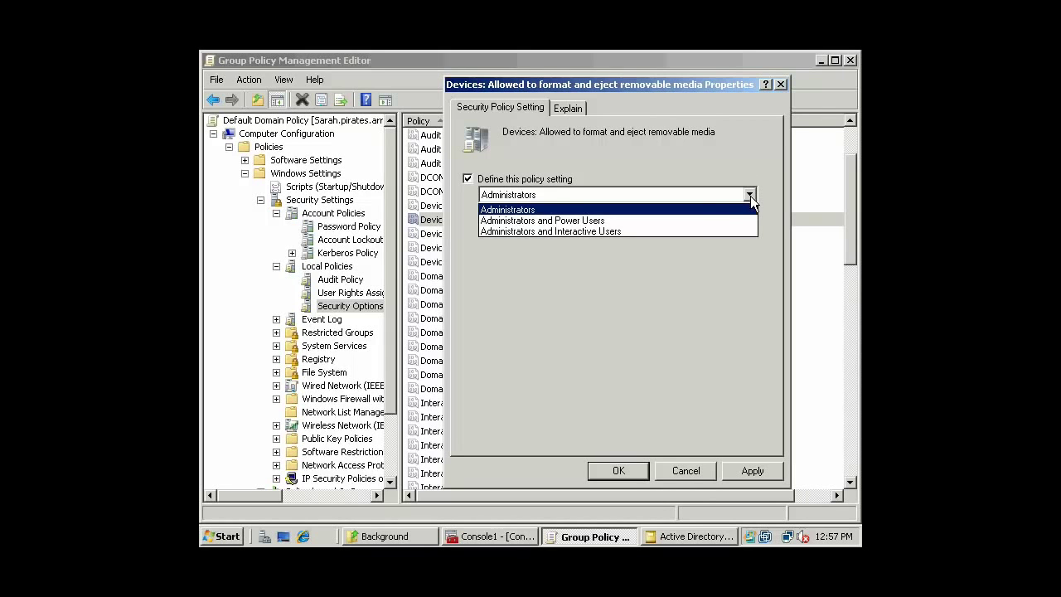
pyautogui.click(669, 208)
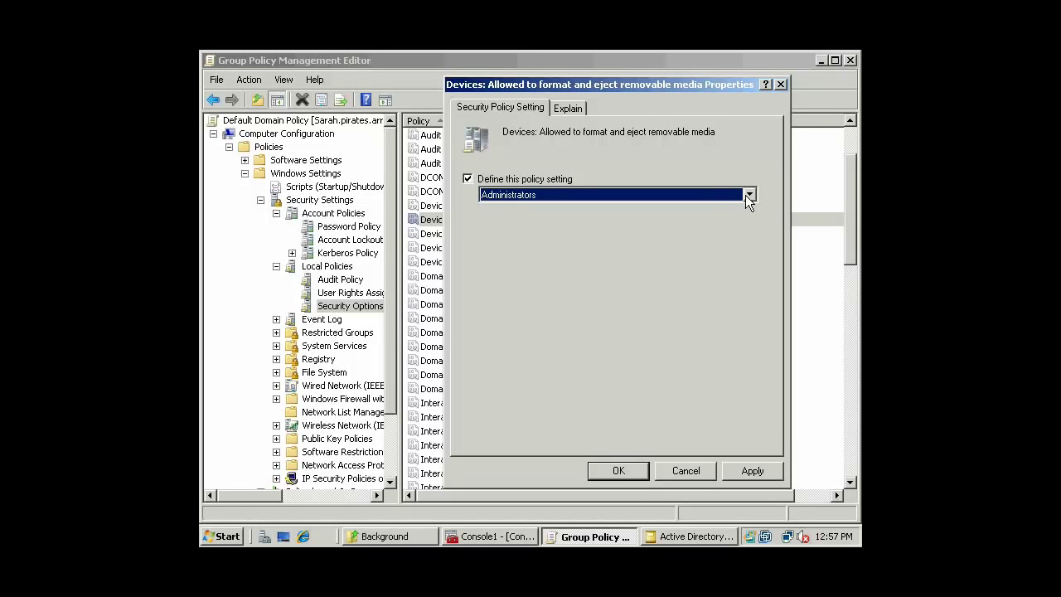
pyautogui.click(682, 471)
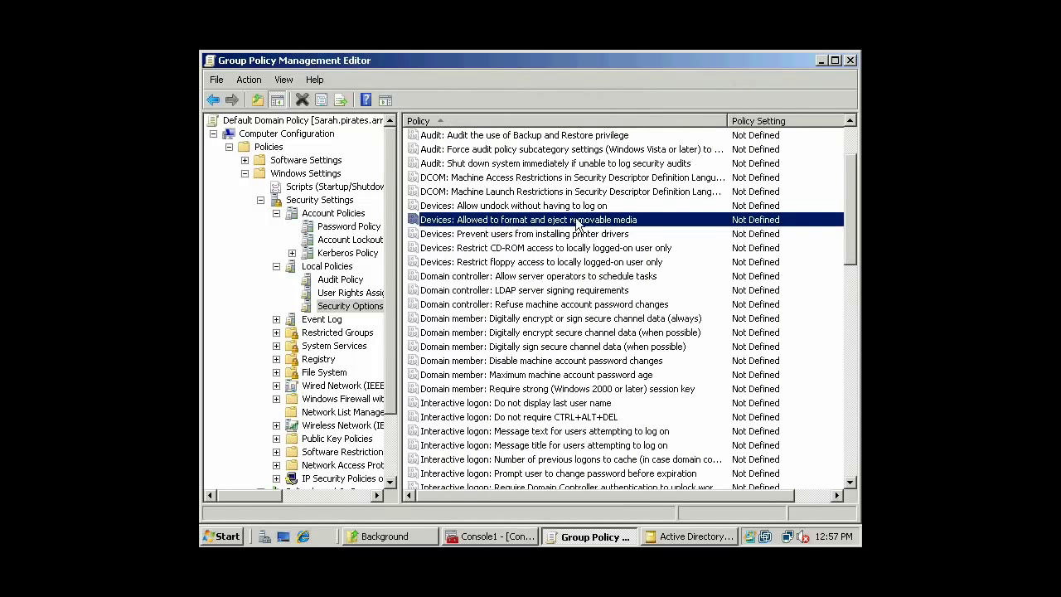
pyautogui.click(562, 234)
pyautogui.click(610, 249)
pyautogui.scroll(-1, 626, 249)
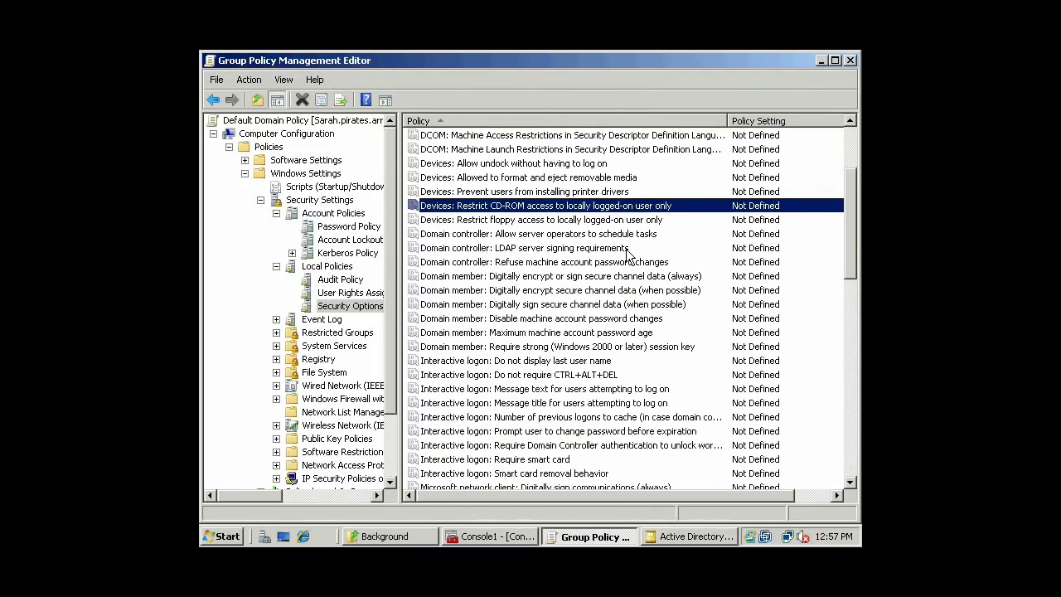
pyautogui.doubleClick(637, 205)
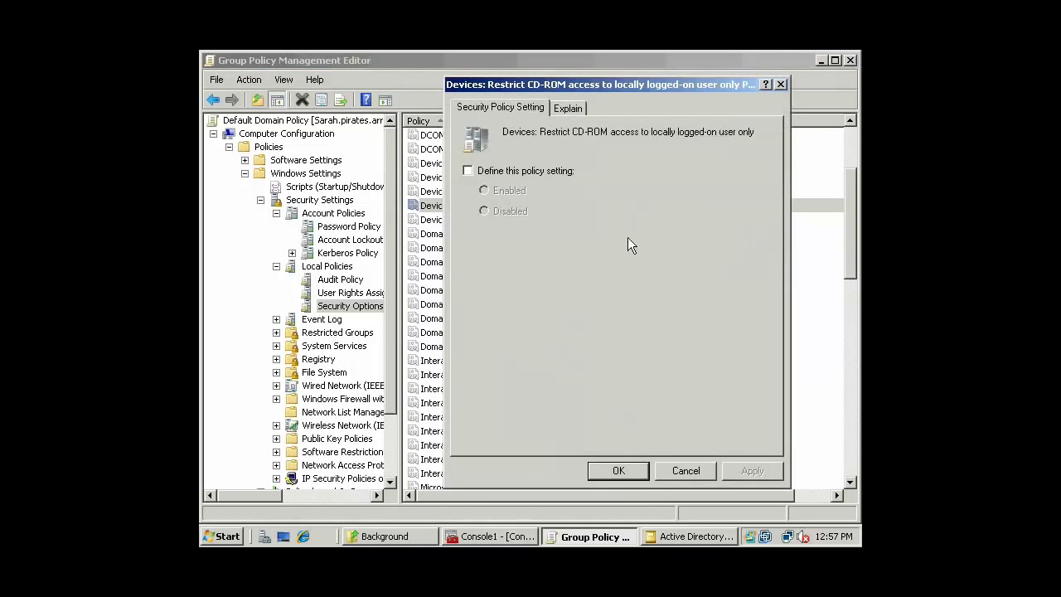
pyautogui.click(683, 470)
pyautogui.click(580, 262)
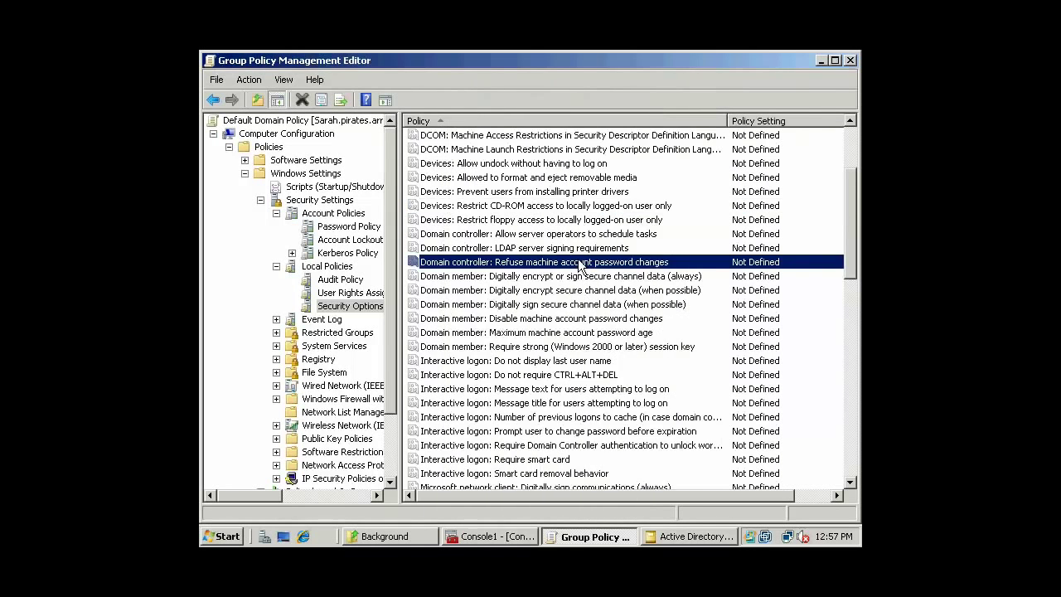
pyautogui.scroll(-2, 581, 264)
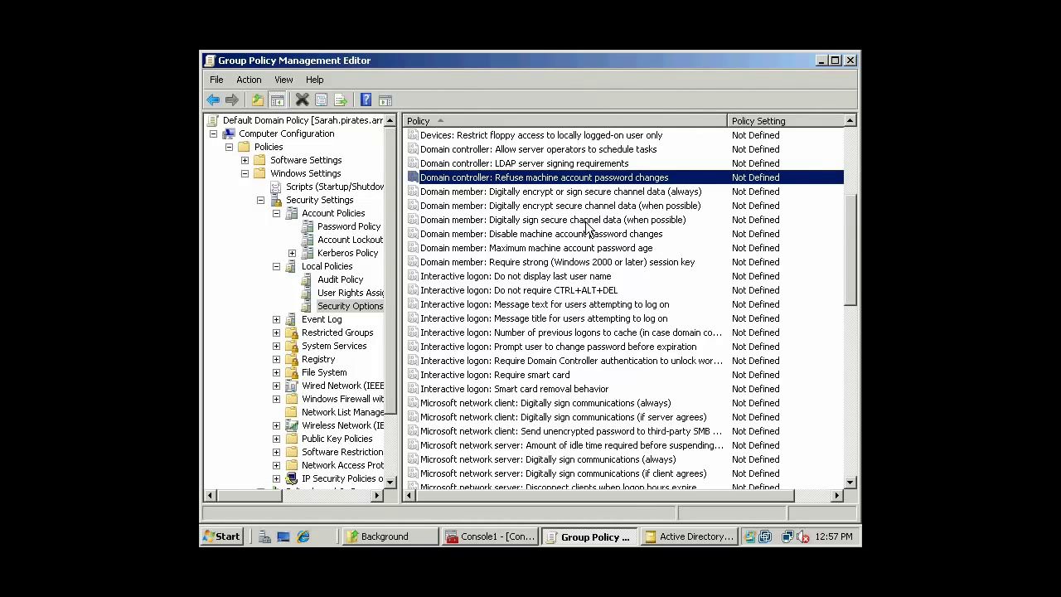
pyautogui.click(586, 223)
pyautogui.scroll(-1, 586, 222)
pyautogui.scroll(2, 586, 222)
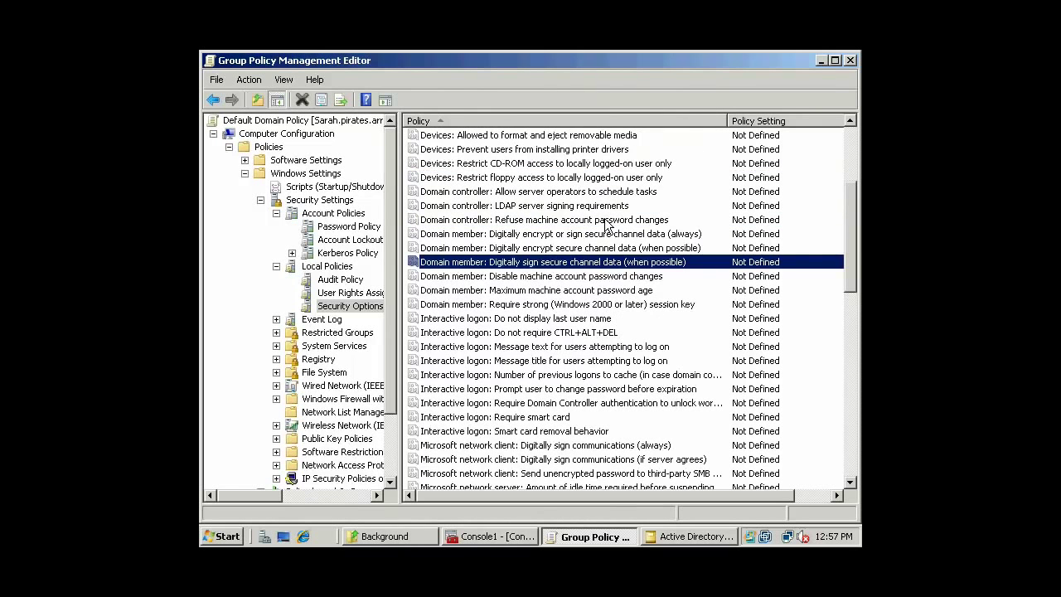
pyautogui.scroll(-1, 578, 234)
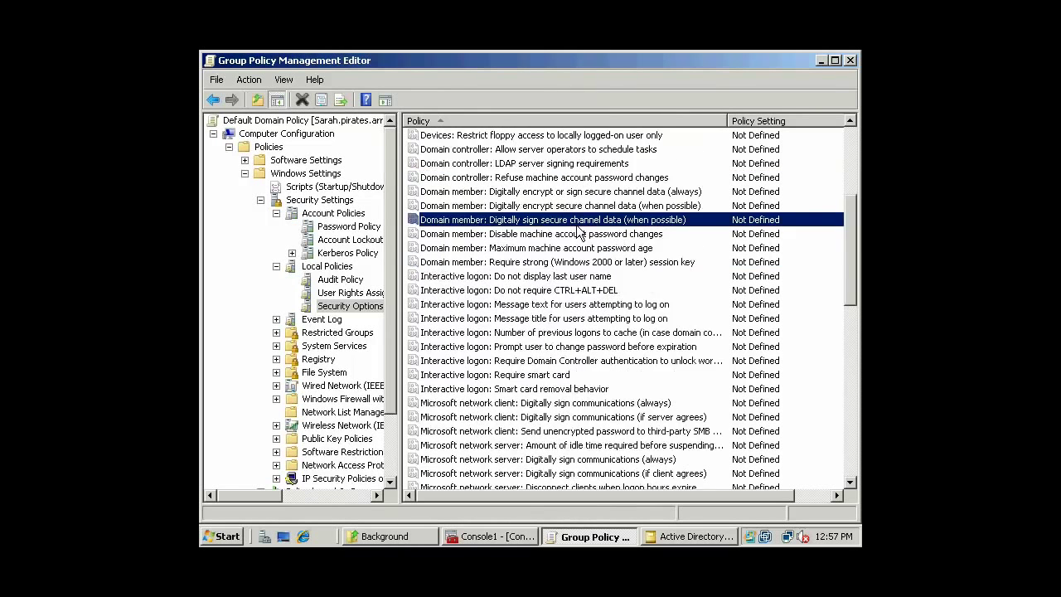
pyautogui.scroll(-1, 578, 233)
pyautogui.click(599, 206)
pyautogui.click(606, 192)
pyautogui.click(620, 221)
pyautogui.click(602, 235)
pyautogui.click(600, 248)
pyautogui.scroll(-1, 601, 248)
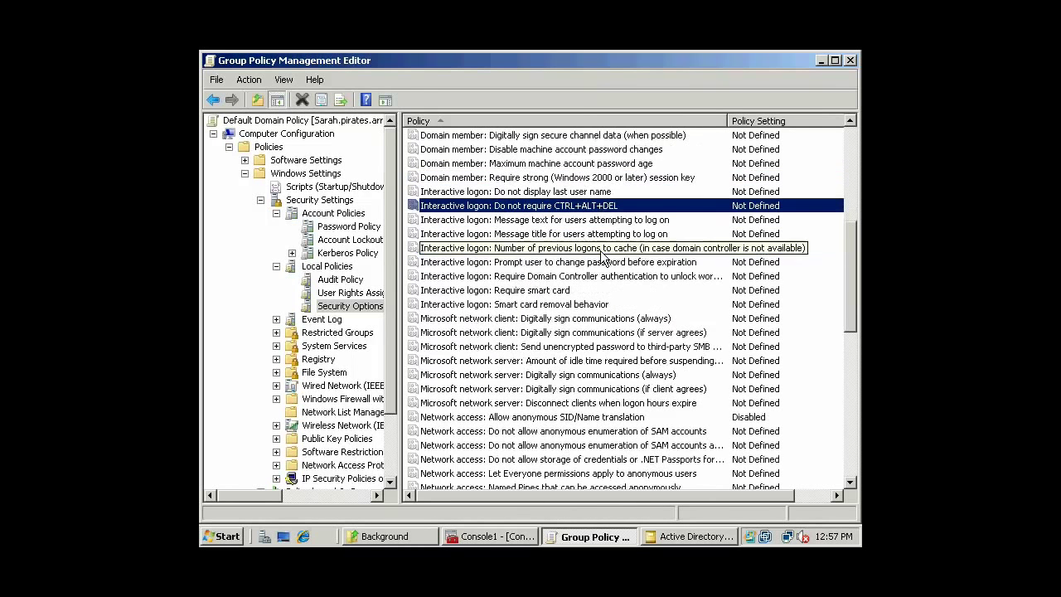
pyautogui.scroll(-1, 599, 210)
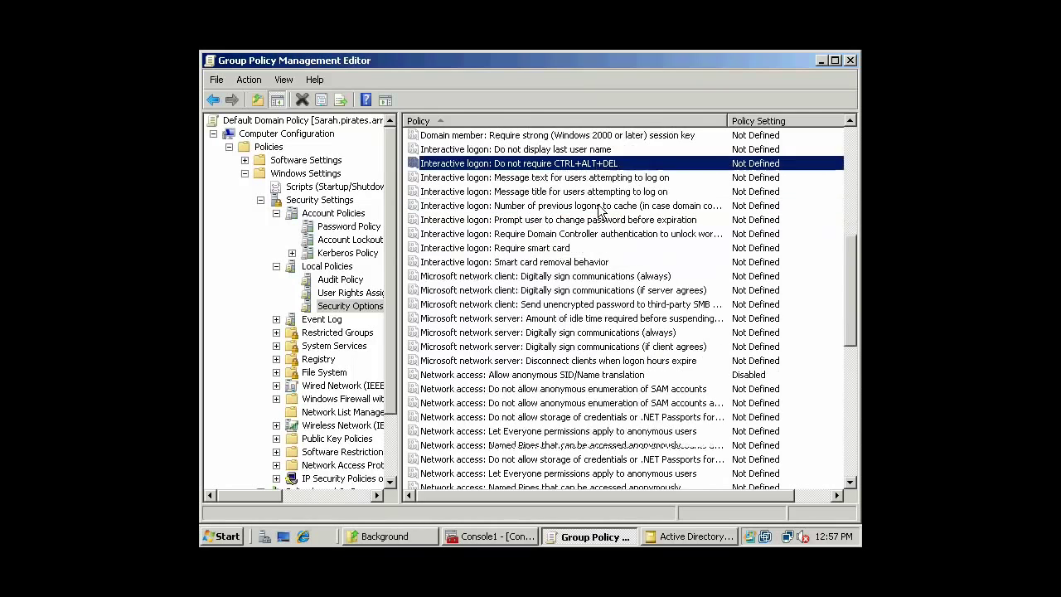
pyautogui.click(576, 236)
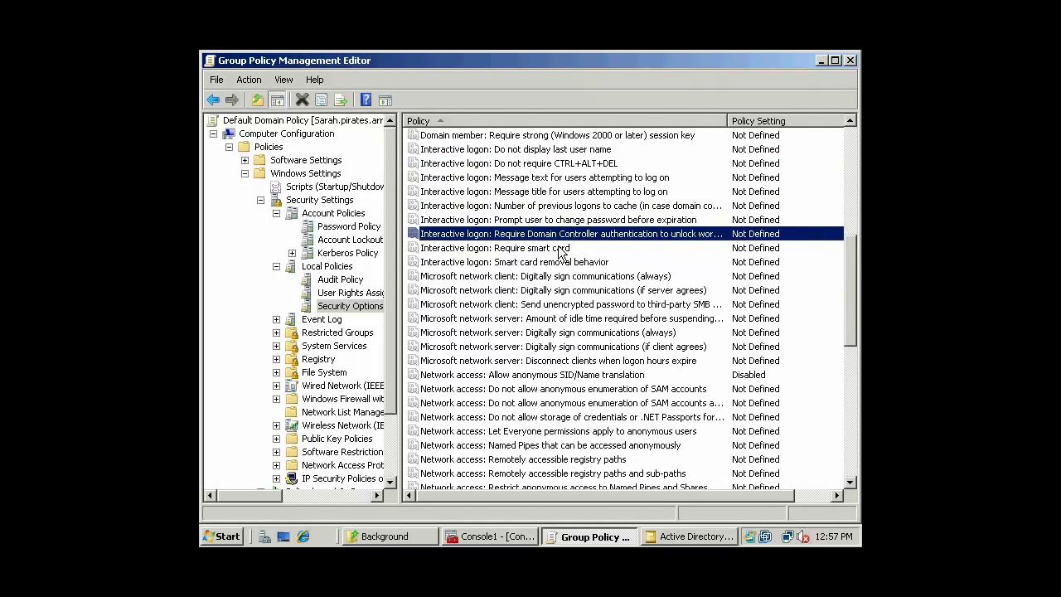
pyautogui.click(561, 249)
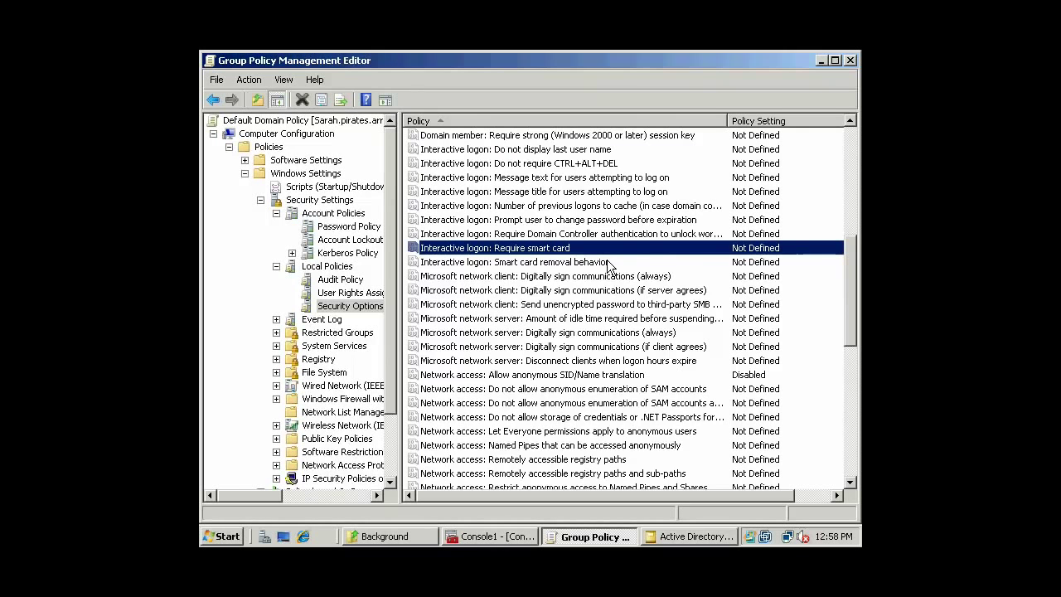
pyautogui.scroll(-2, 610, 264)
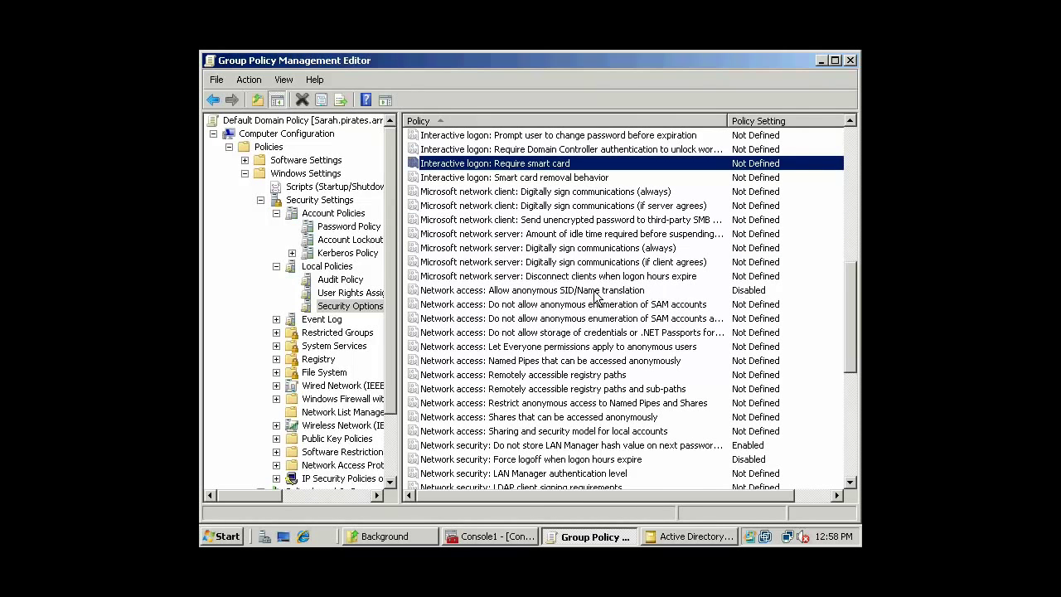
pyautogui.click(596, 194)
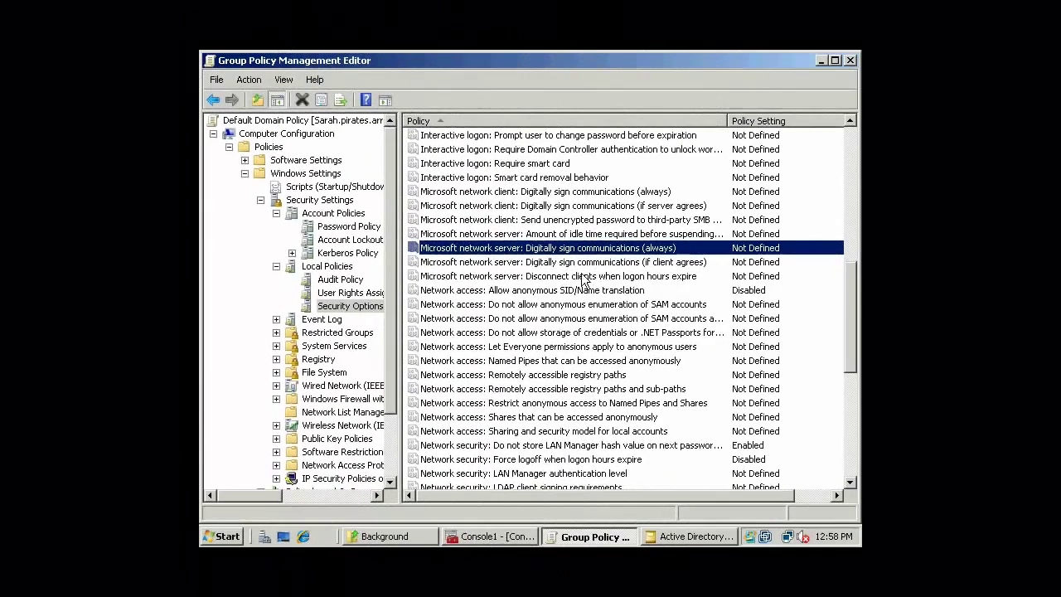
pyautogui.click(580, 291)
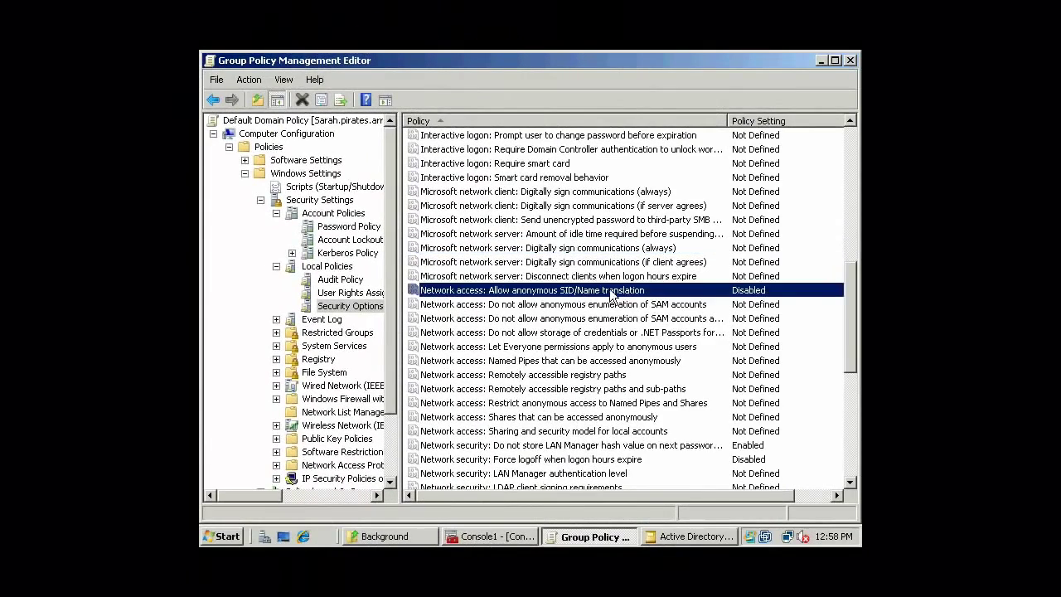
pyautogui.scroll(-1, 634, 297)
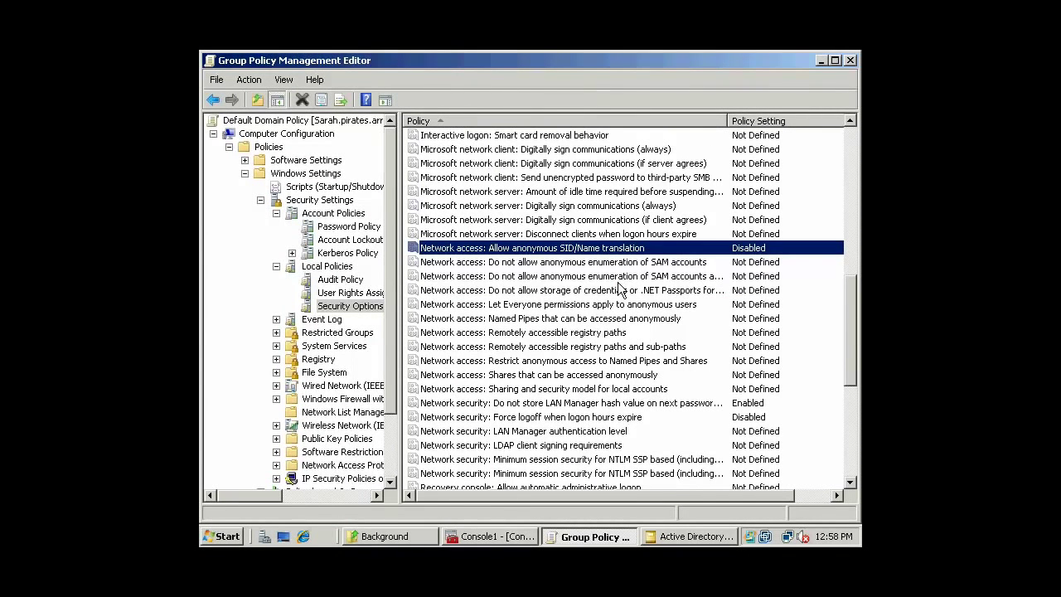
pyautogui.click(620, 278)
pyautogui.click(629, 290)
pyautogui.scroll(-2, 632, 292)
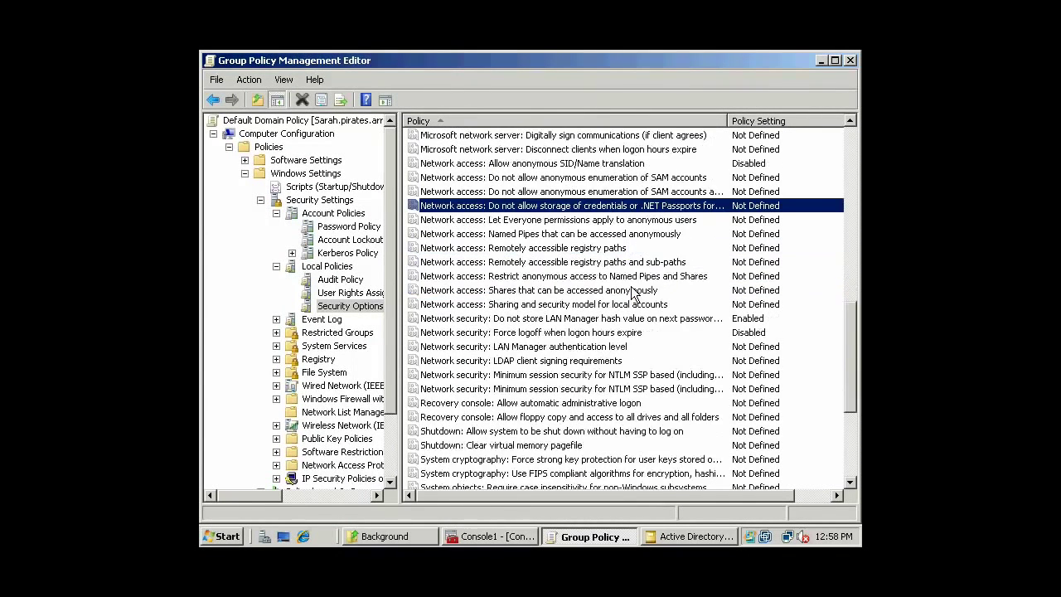
pyautogui.click(594, 221)
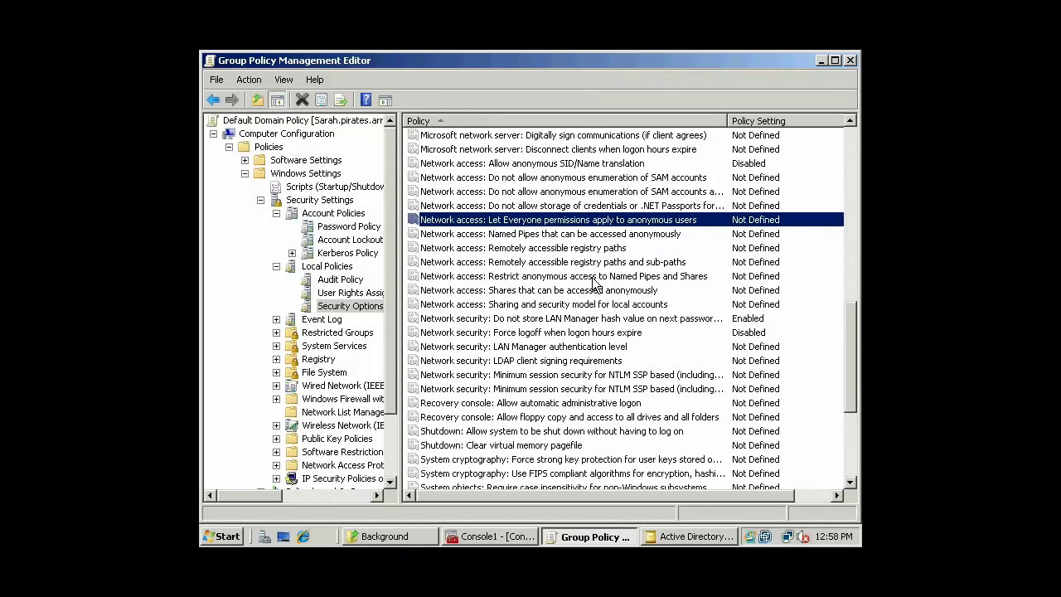
pyautogui.scroll(-3, 596, 283)
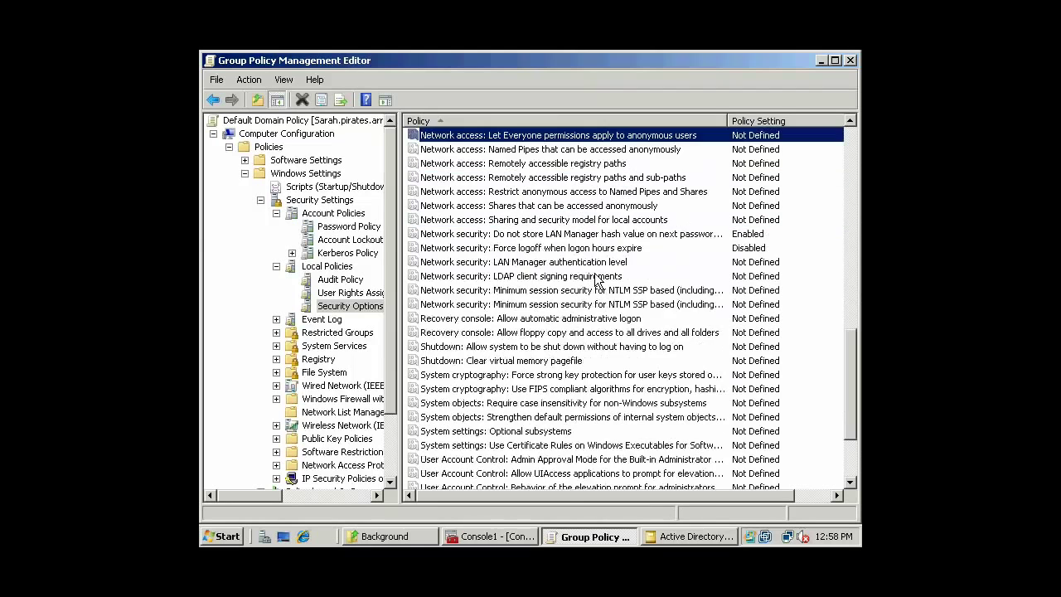
pyautogui.click(597, 250)
pyautogui.scroll(-2, 609, 257)
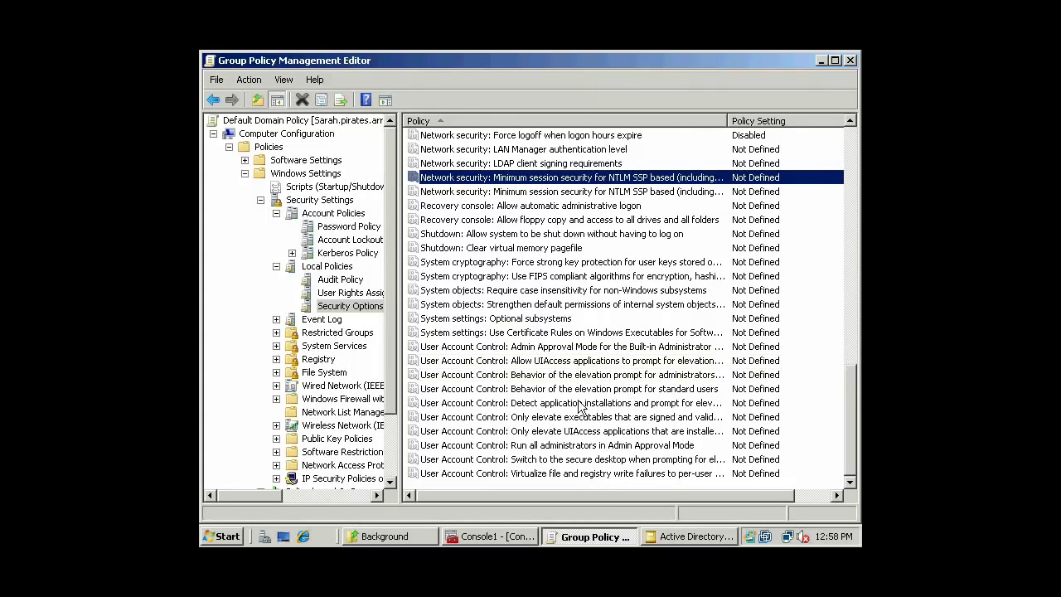
pyautogui.click(588, 461)
pyautogui.click(593, 279)
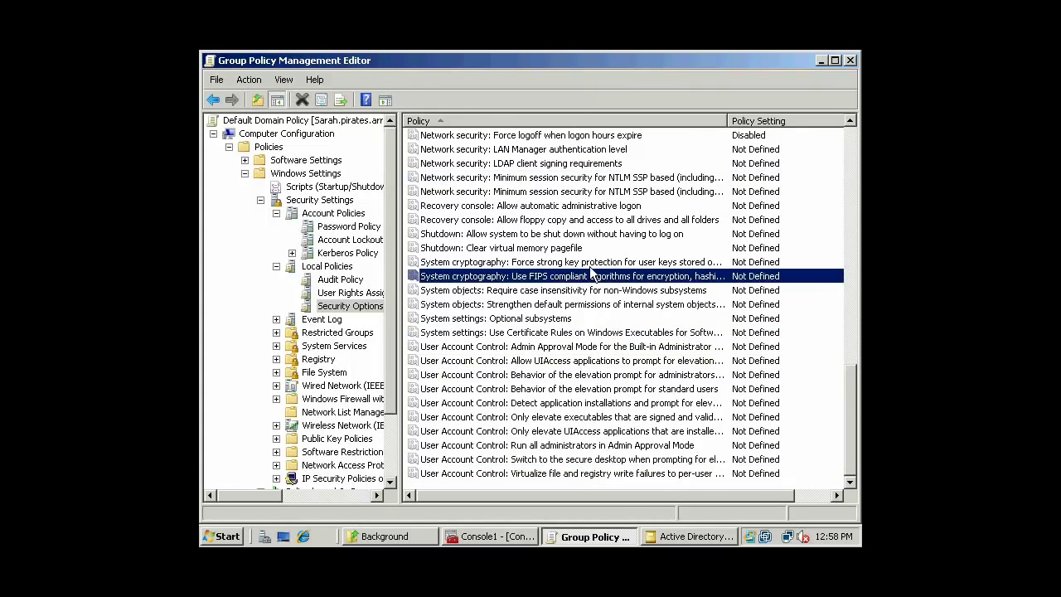
pyautogui.scroll(5, 592, 267)
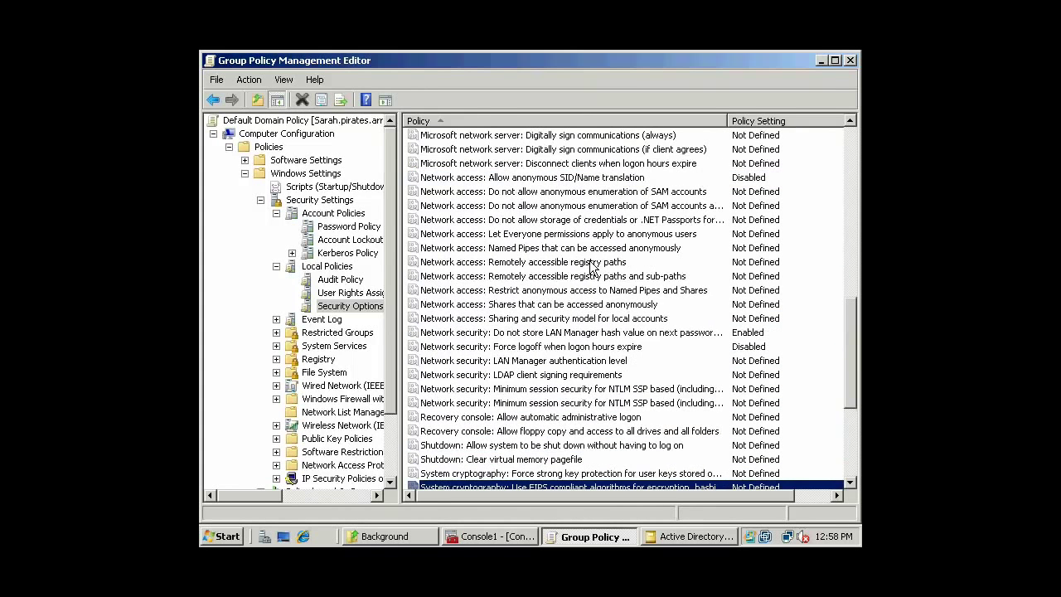
pyautogui.scroll(8, 593, 267)
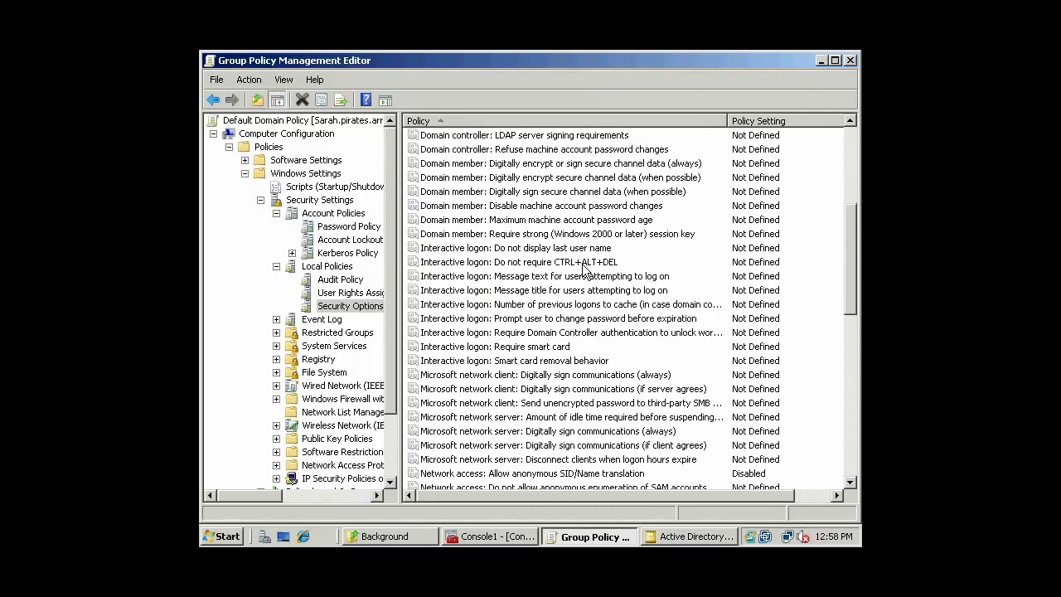
pyautogui.scroll(5, 583, 269)
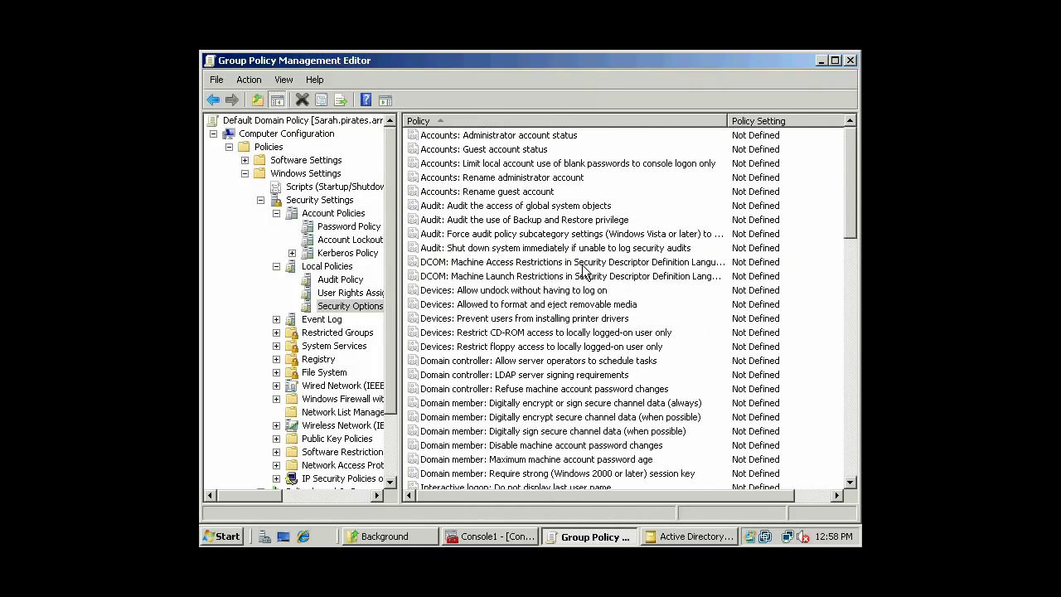
pyautogui.click(549, 194)
pyautogui.click(350, 293)
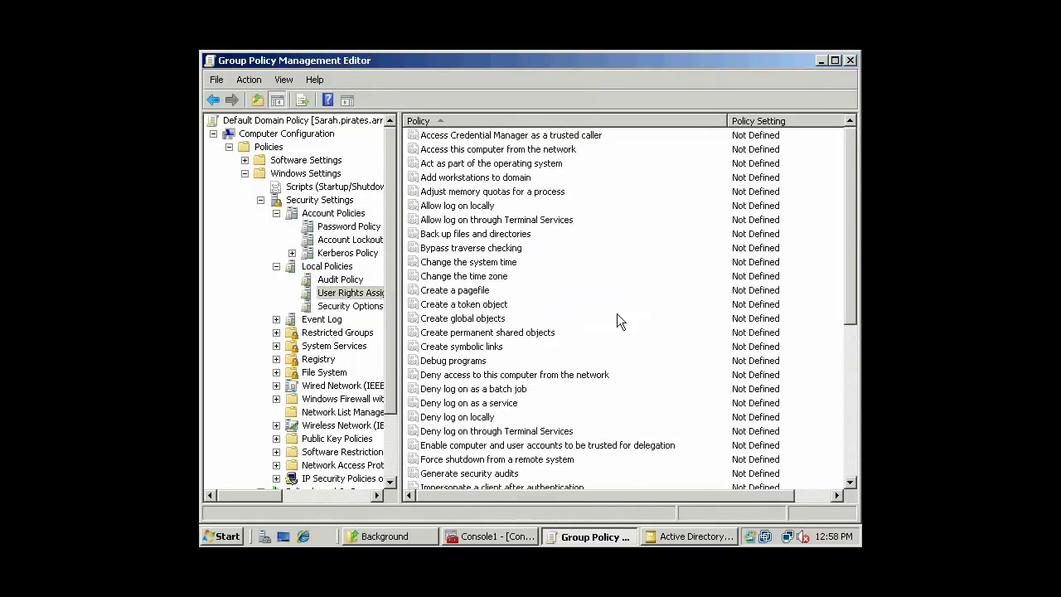
pyautogui.click(505, 333)
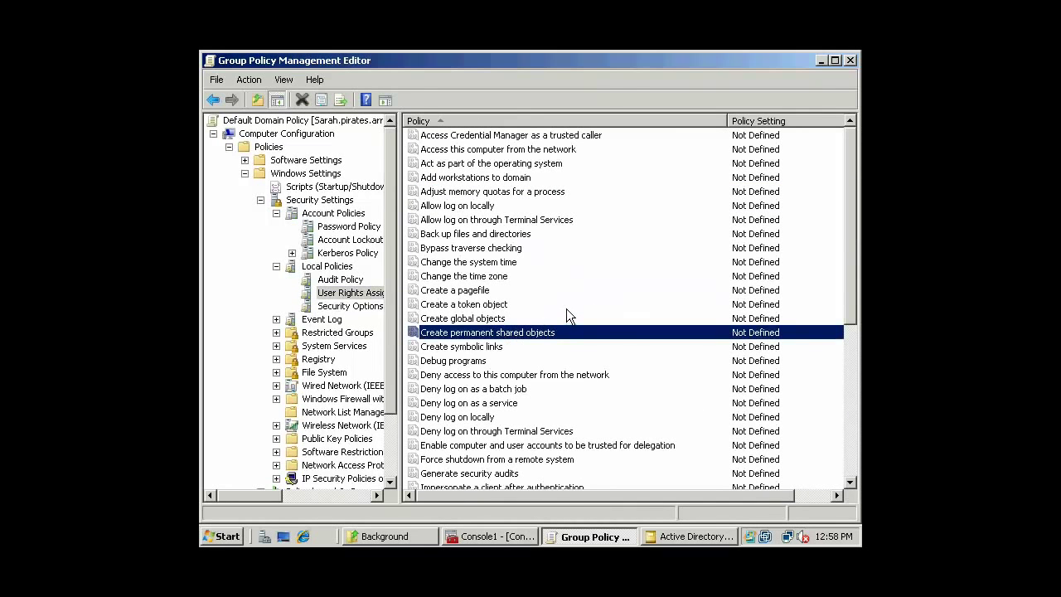
pyautogui.scroll(-4, 567, 311)
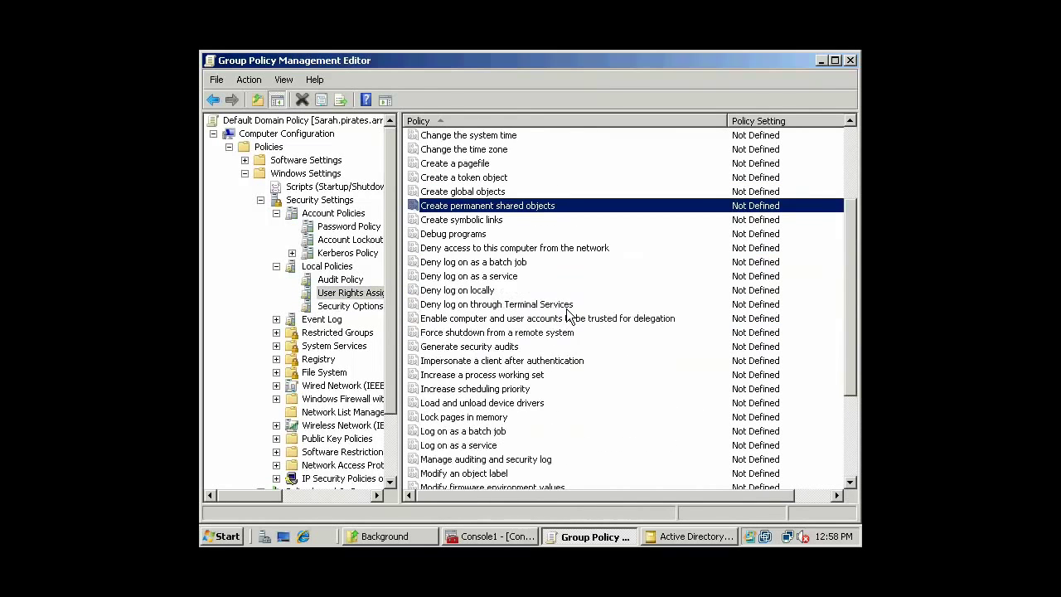
pyautogui.scroll(-3, 566, 311)
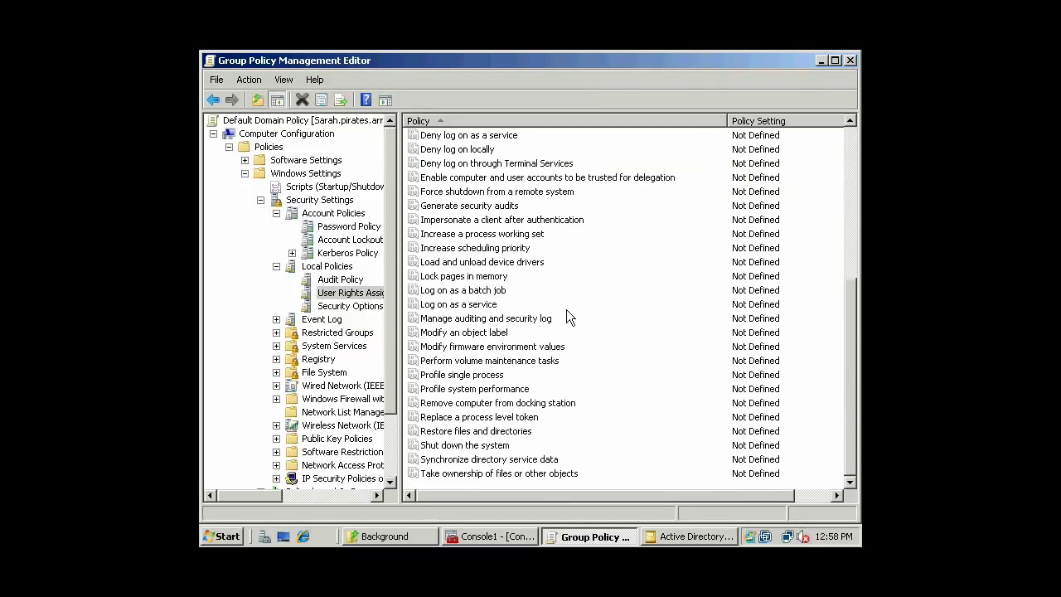
pyautogui.click(532, 301)
pyautogui.click(345, 306)
pyautogui.click(520, 280)
pyautogui.scroll(-7, 520, 282)
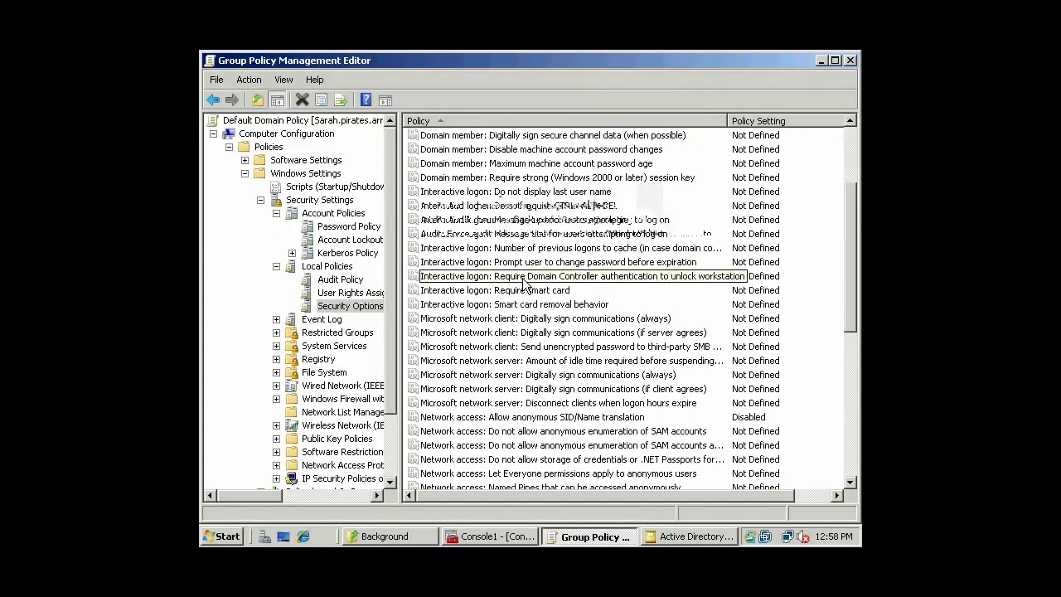
pyautogui.click(524, 196)
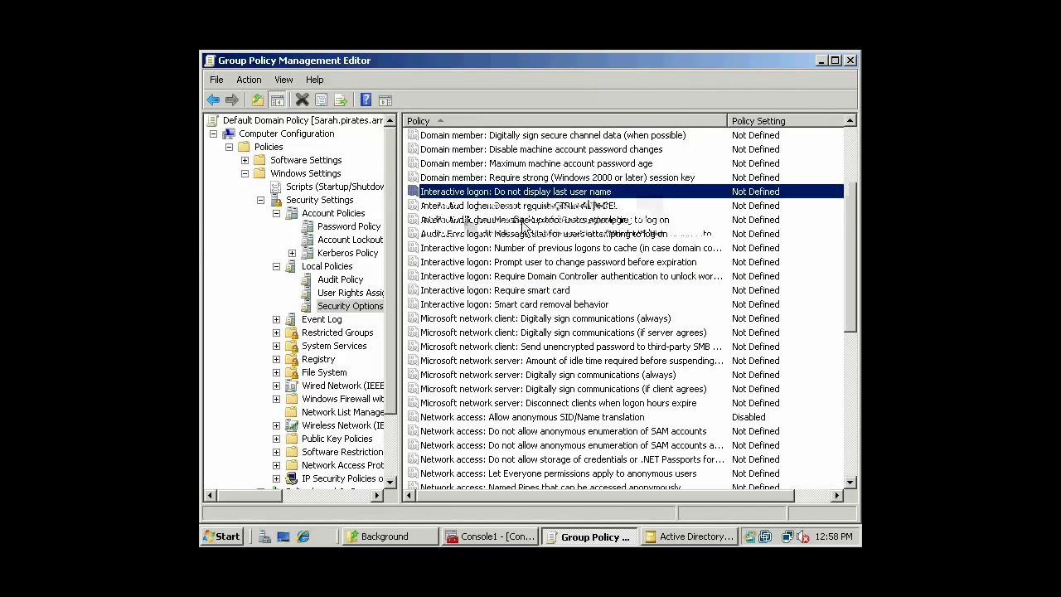
pyautogui.click(524, 223)
# Define the logon message text: 'Welcome to TopSecret of the domain Pirates! Unauthorized users and enemy agents will be shot for treason'.
pyautogui.doubleClick(524, 220)
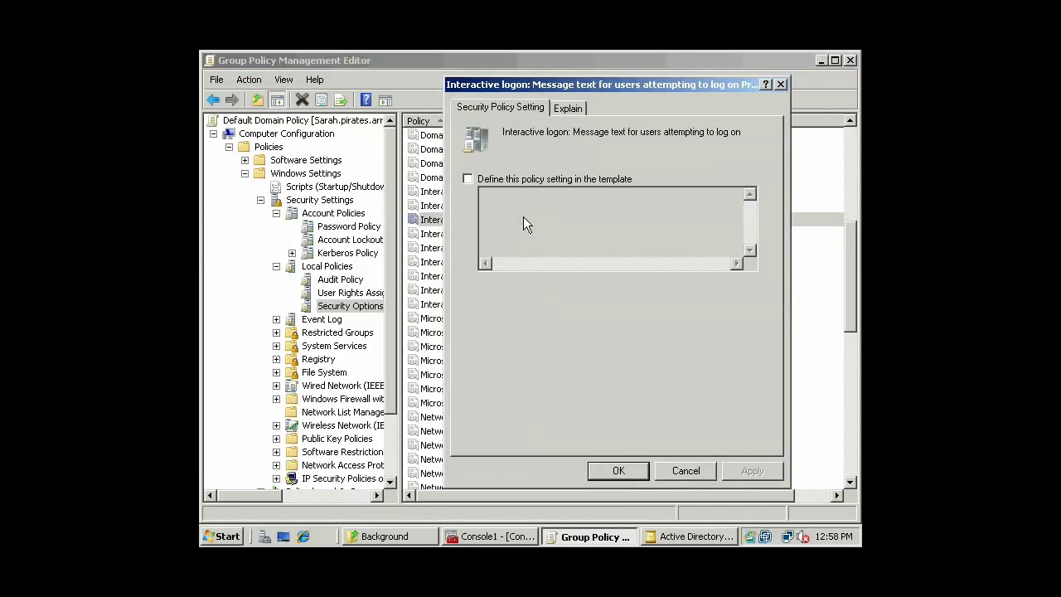
pyautogui.click(484, 181)
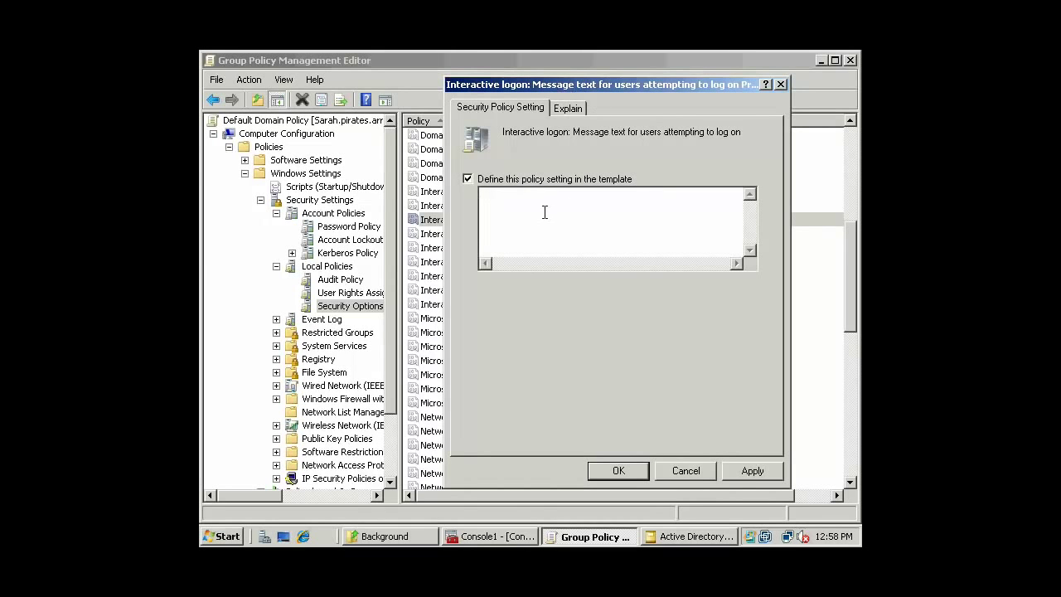
pyautogui.write('Welcome to TopSecret of the domain Pirates! Unautohro')
pyautogui.press('BackSpace')
pyautogui.press('BackSpace')
pyautogui.press('BackSpace')
pyautogui.press('BackSpace')
pyautogui.write('horized users and ')
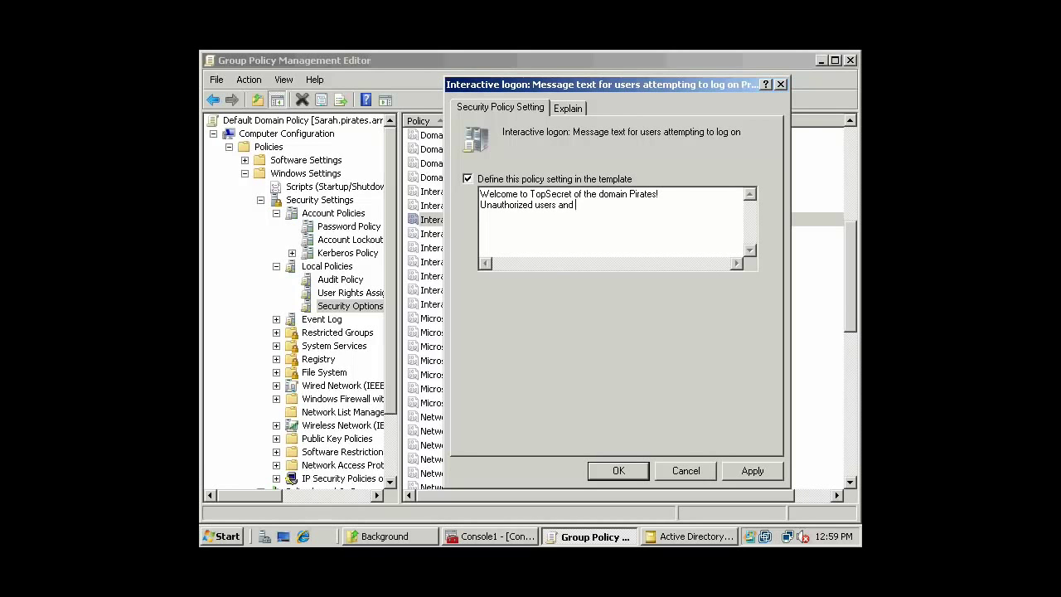
pyautogui.write('enemy age')
pyautogui.write('nts will b')
pyautogui.write('e')
pyautogui.press('Return')
pyautogui.write('shot for treason!')
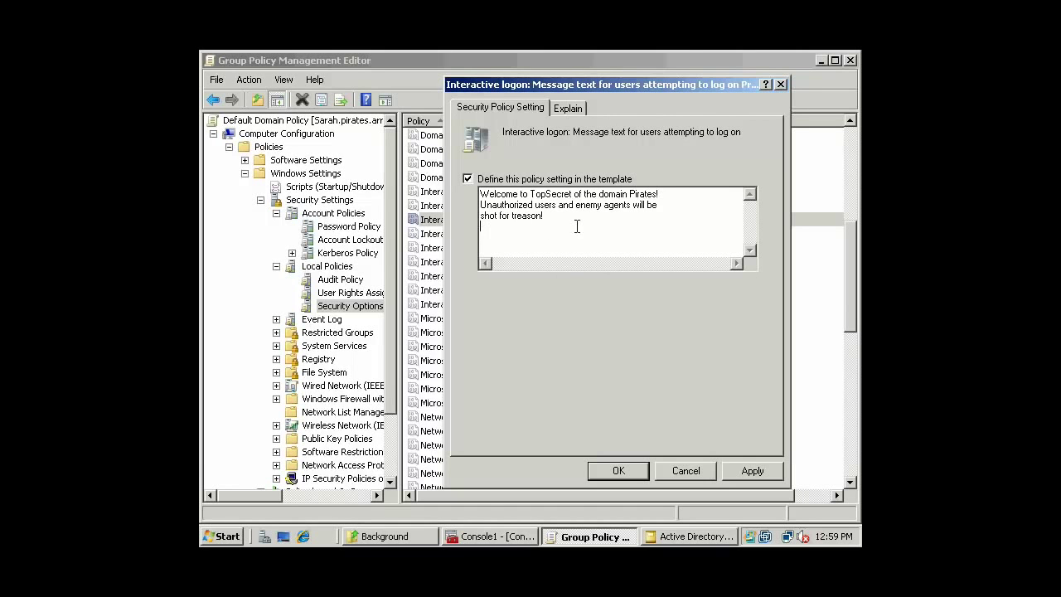
pyautogui.click(618, 471)
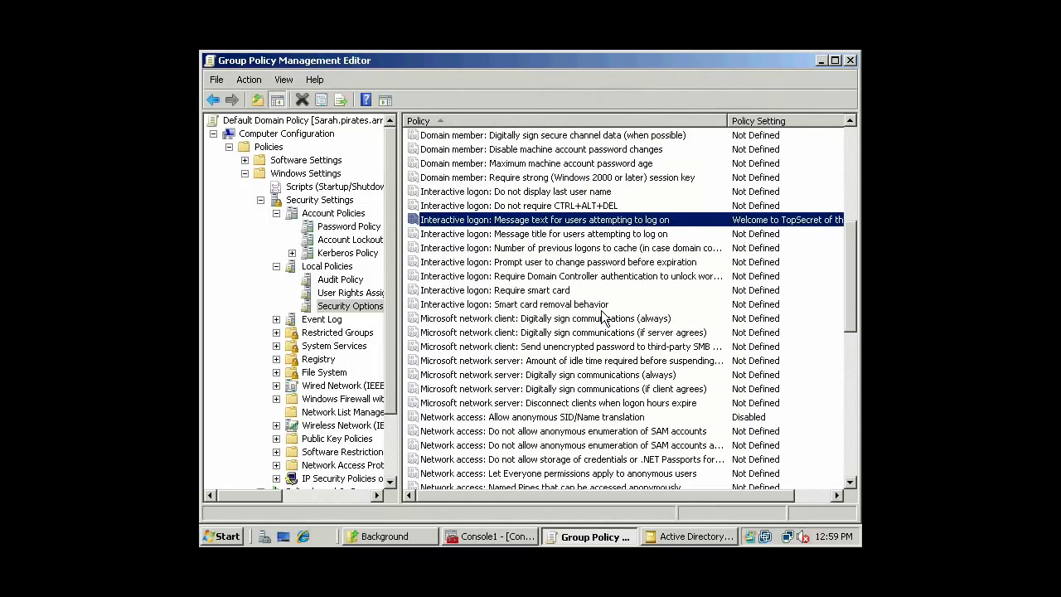
# Define the logon message title as 'PIRATES TopSecret Logon - Warning'.
pyautogui.doubleClick(535, 234)
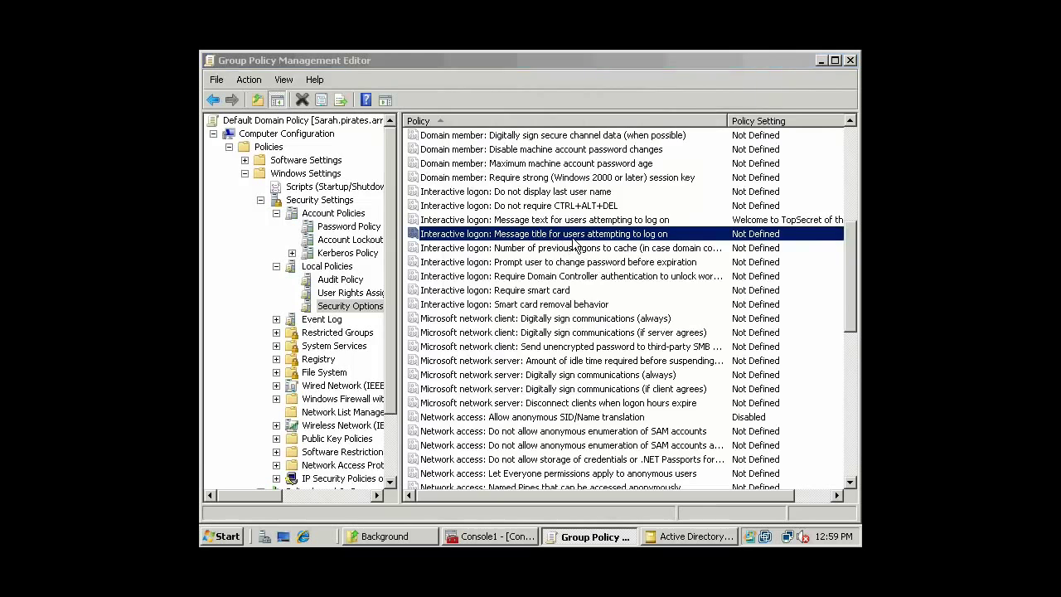
pyautogui.click(508, 179)
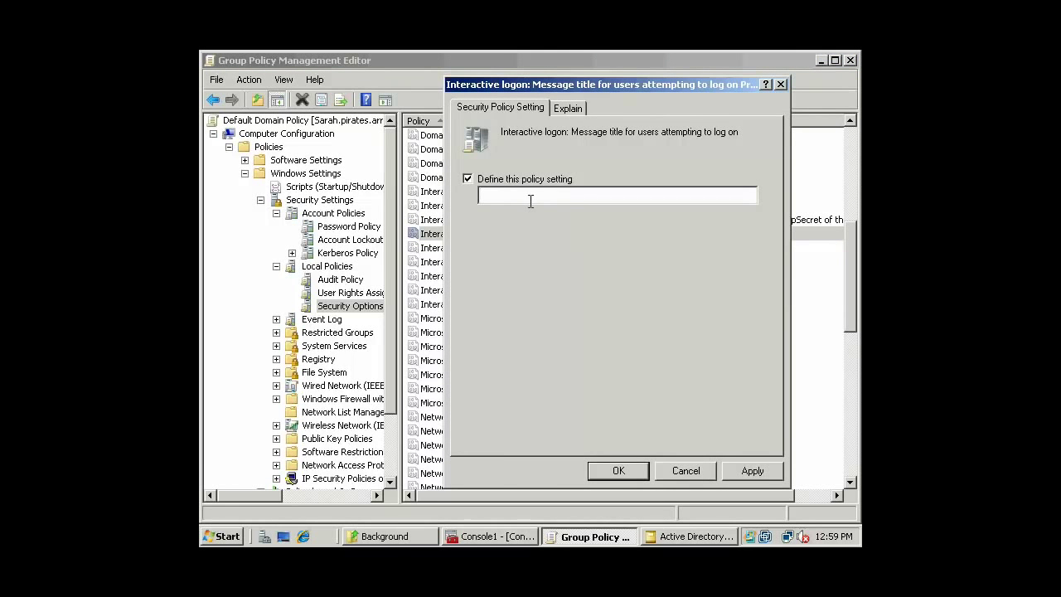
pyautogui.write('PIRATESATopSecret Logon - Warning')
pyautogui.click(620, 470)
pyautogui.click(580, 251)
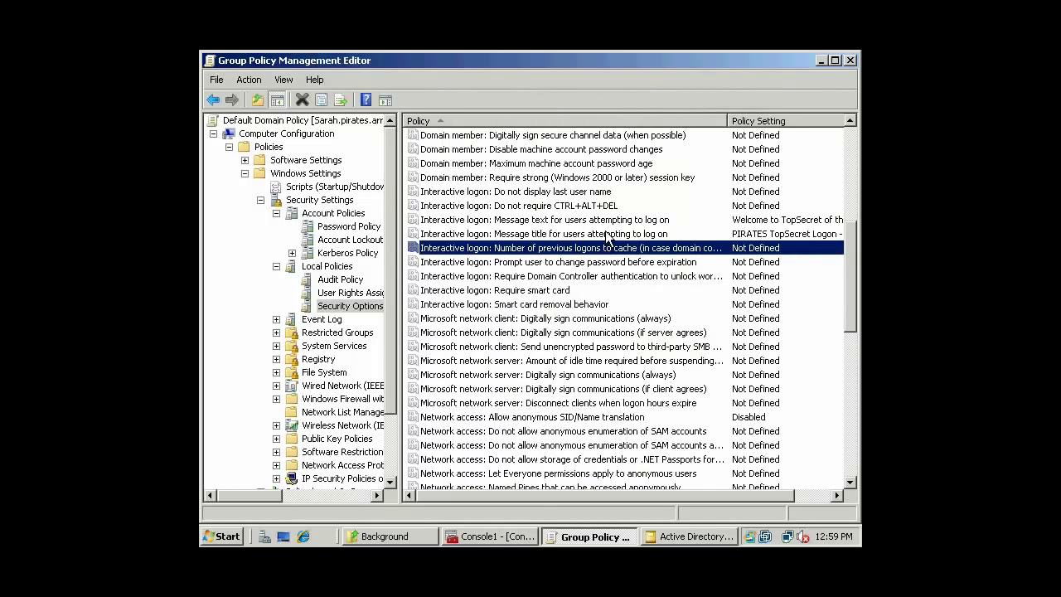
# Return to the Local Policies > Audit Policy list in the tree.
pyautogui.click(609, 234)
pyautogui.click(609, 222)
pyautogui.moveTo(856, 277); pyautogui.dragTo(854, 199)
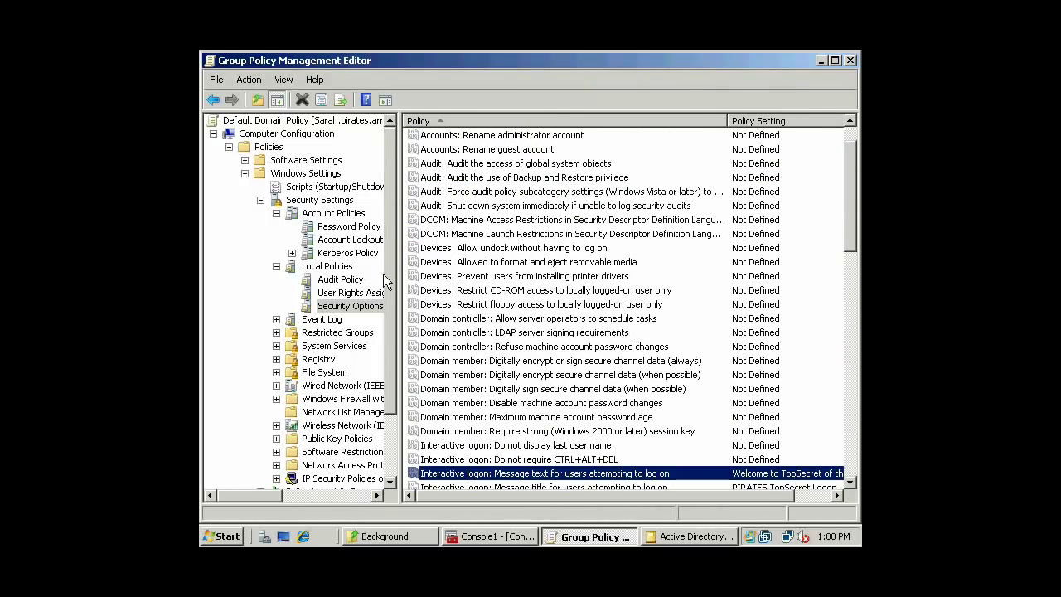
pyautogui.moveTo(393, 281); pyautogui.dragTo(393, 290)
pyautogui.click(352, 266)
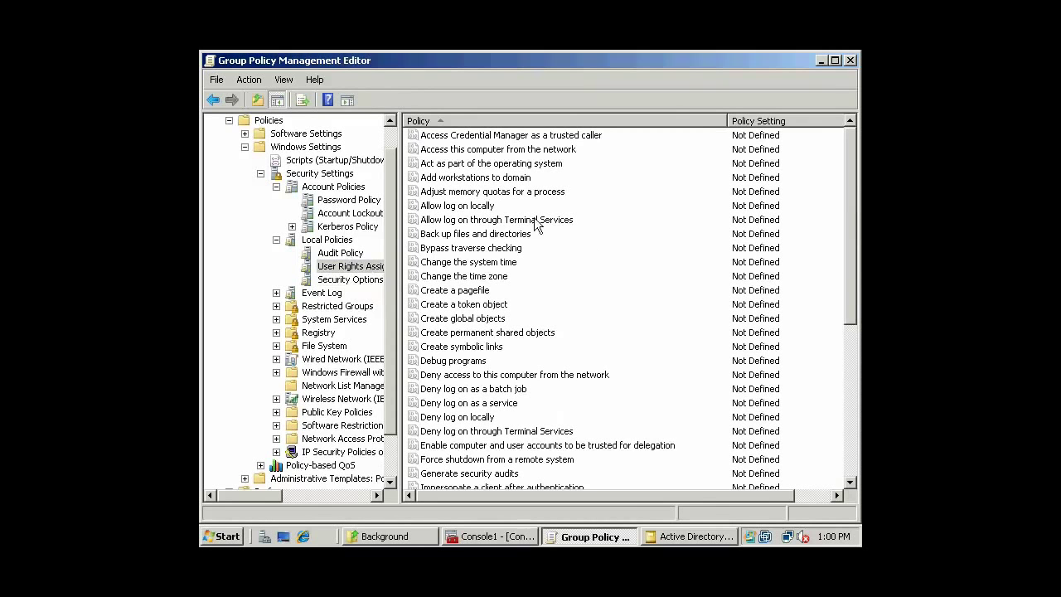
pyautogui.click(339, 253)
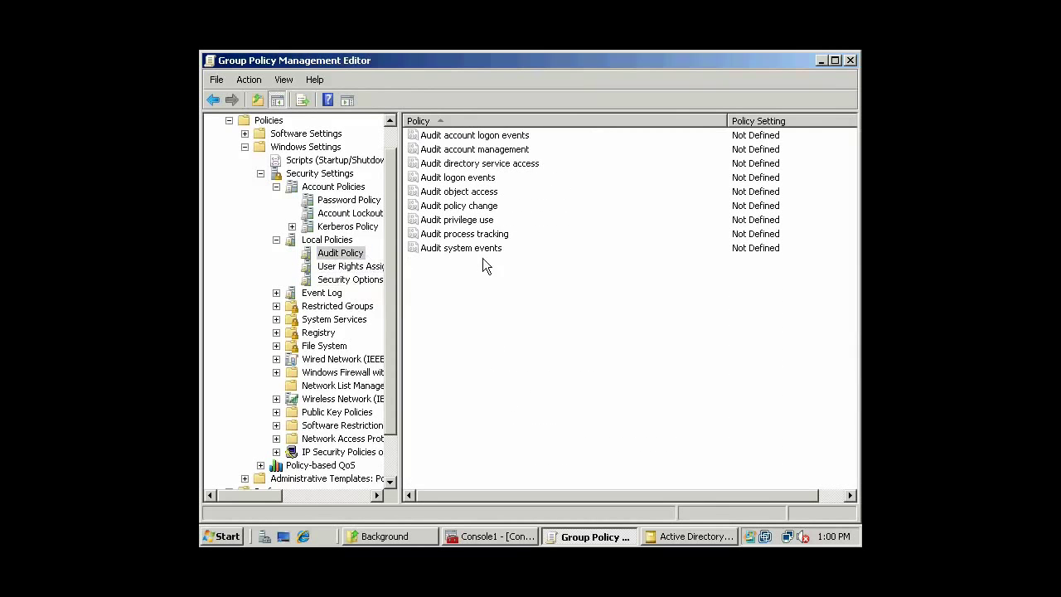
pyautogui.moveTo(397, 156); pyautogui.dragTo(393, 129)
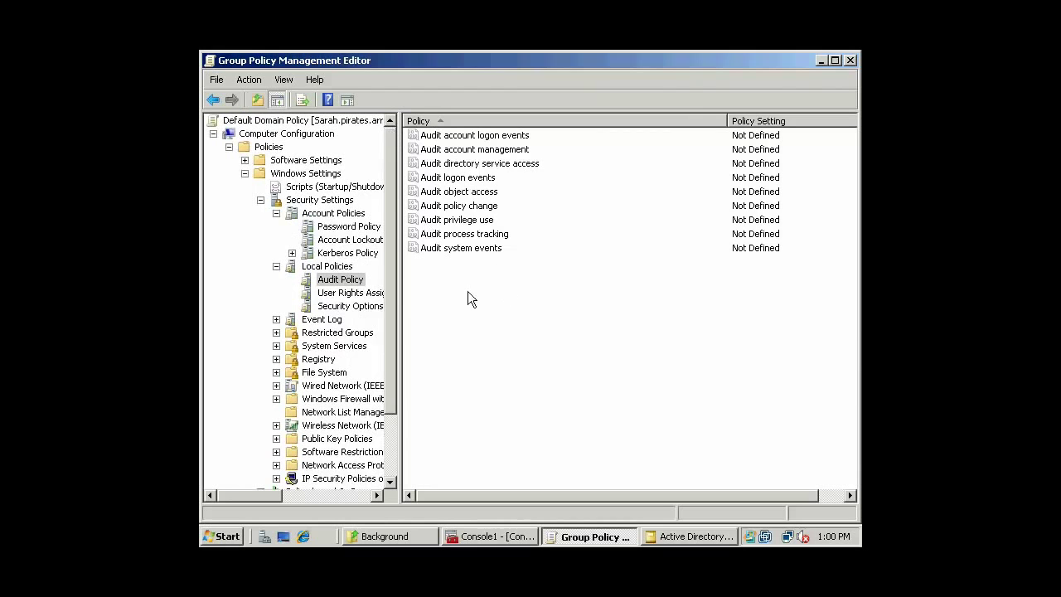
# Define Audit object access for both Success and Failure.
pyautogui.click(478, 192)
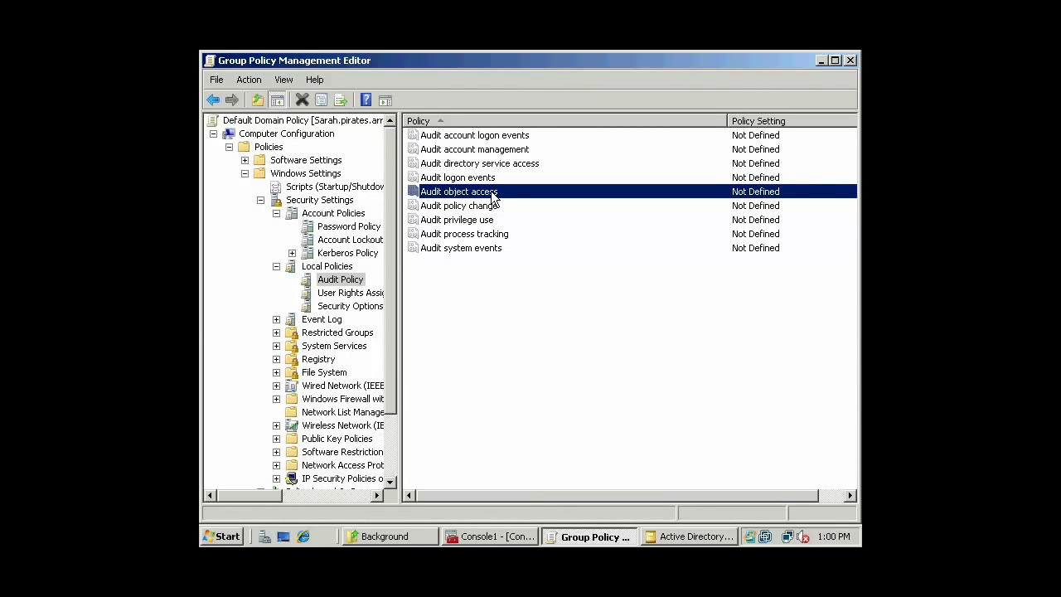
pyautogui.doubleClick(493, 196)
pyautogui.click(504, 183)
pyautogui.click(760, 473)
pyautogui.click(616, 470)
# Define Audit account logon events for Failure only.
pyautogui.click(512, 140)
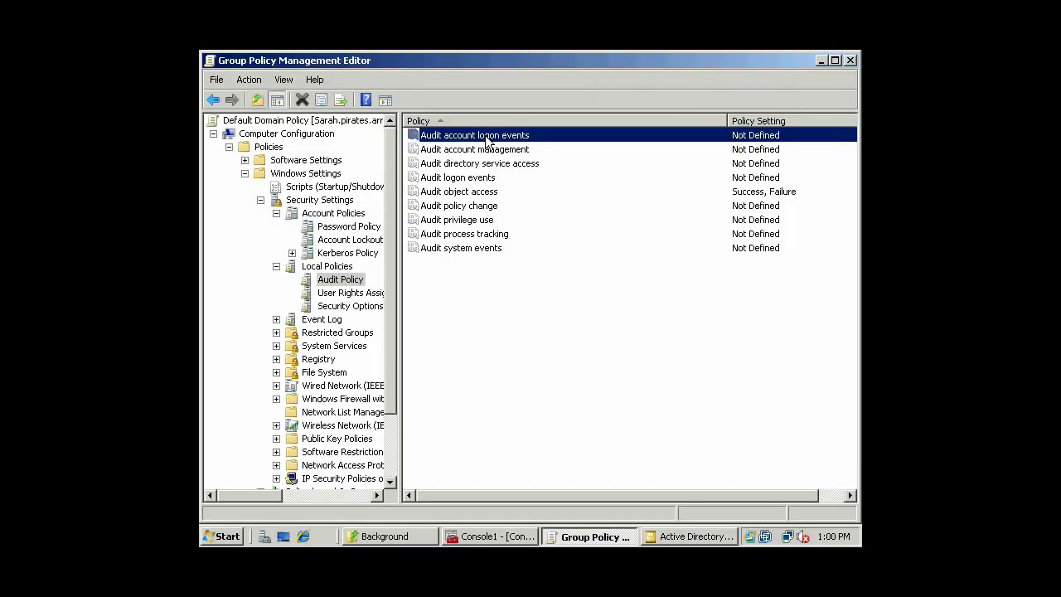
pyautogui.doubleClick(488, 140)
pyautogui.click(508, 181)
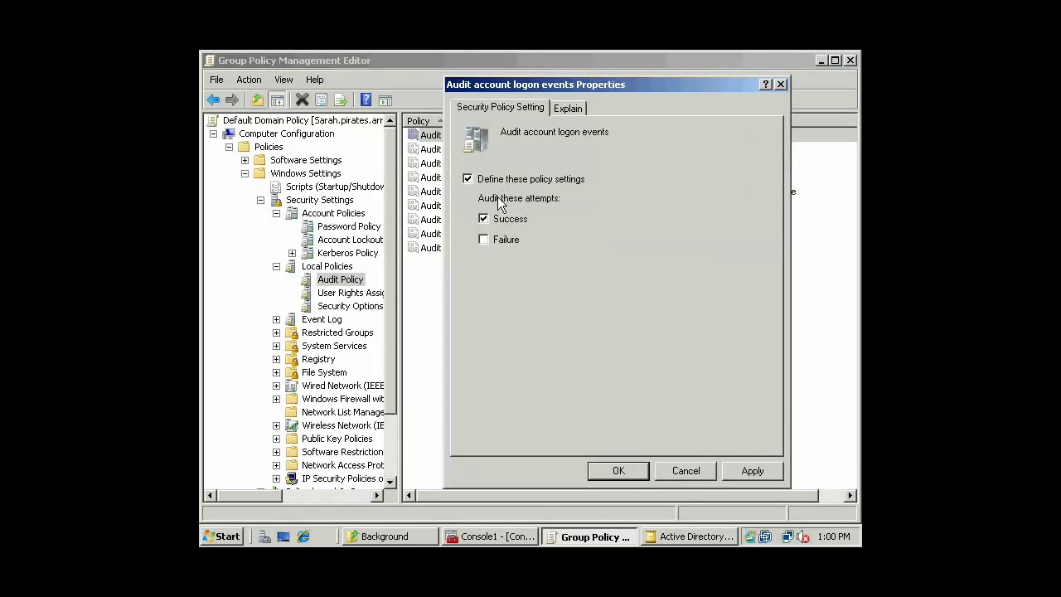
pyautogui.click(483, 219)
pyautogui.click(483, 239)
pyautogui.click(620, 471)
pyautogui.click(512, 292)
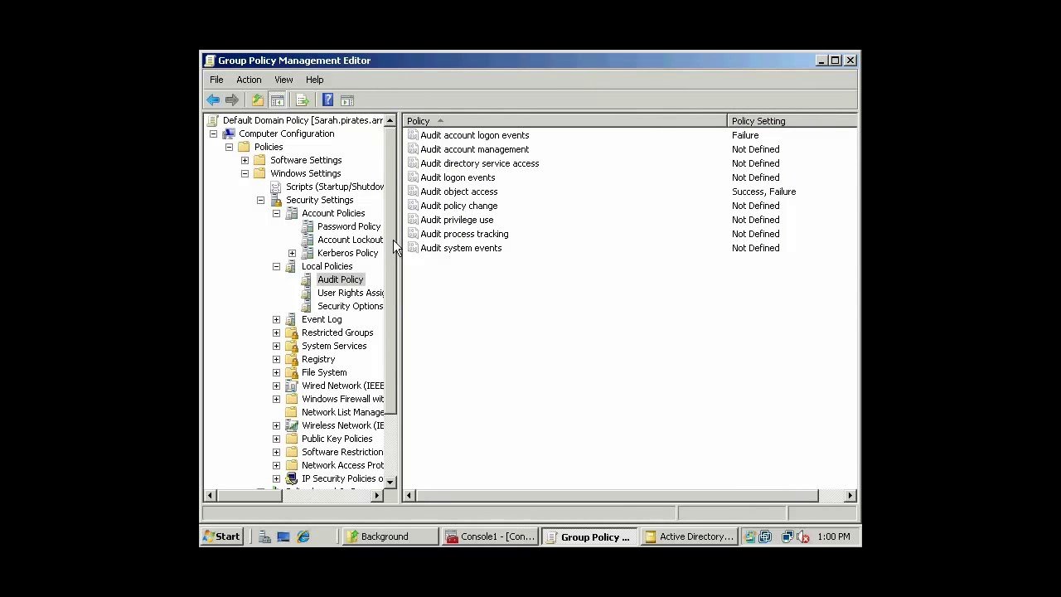
pyautogui.moveTo(399, 240); pyautogui.dragTo(419, 240)
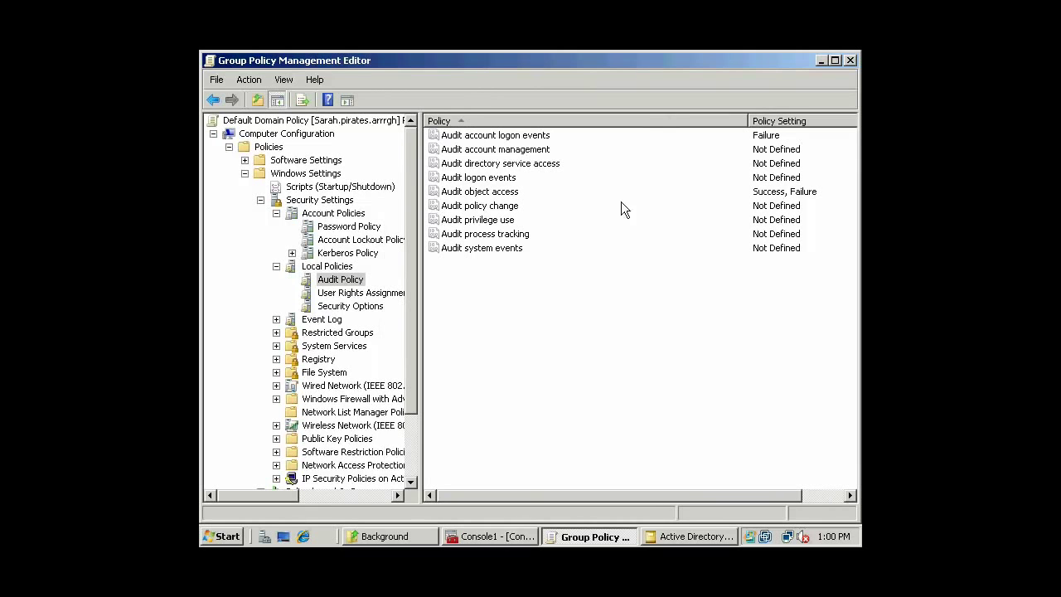
# Close the Group Policy editor, launch cmd from Run, and switch to C:\ with cd\.
pyautogui.click(850, 61)
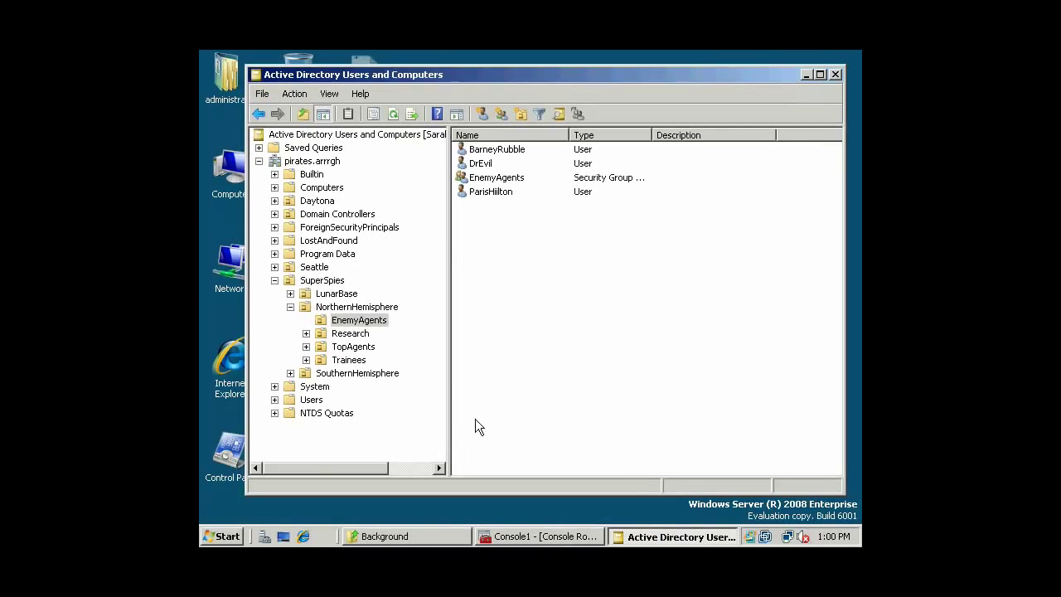
pyautogui.moveTo(448, 350); pyautogui.dragTo(465, 342)
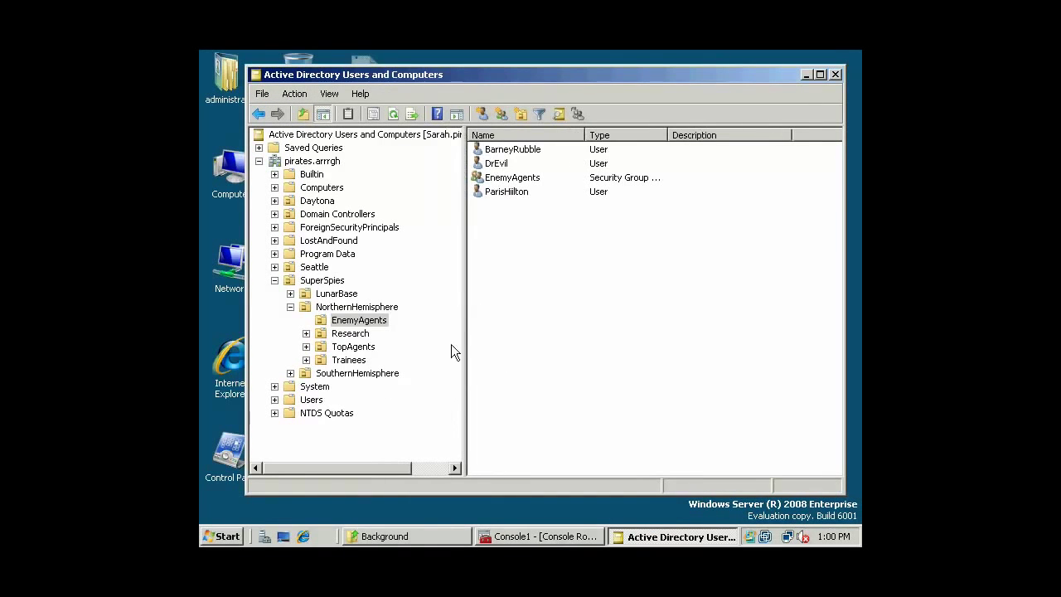
pyautogui.click(222, 536)
pyautogui.click(289, 441)
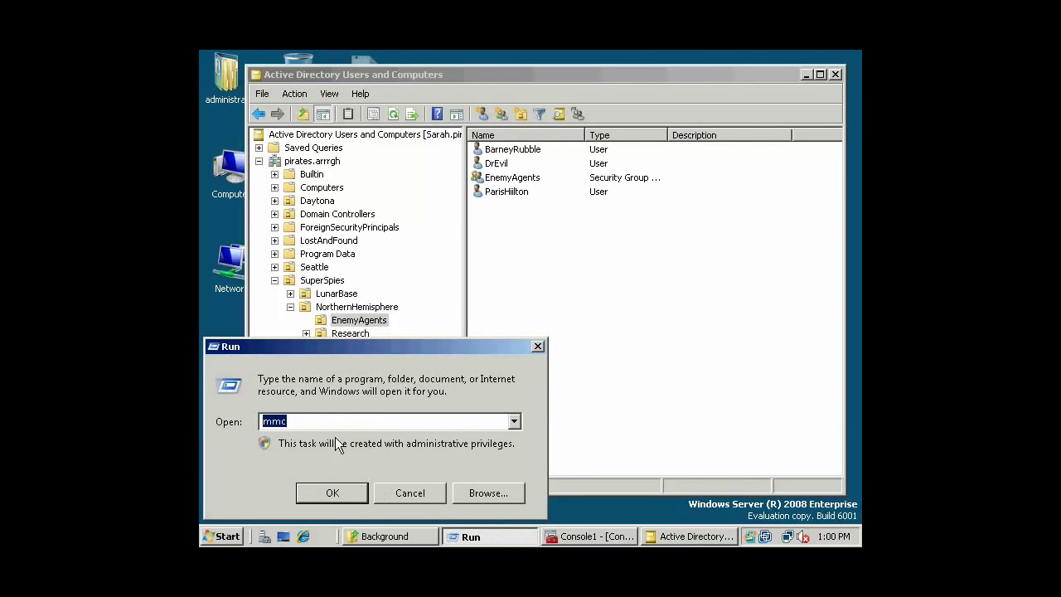
pyautogui.write('cmd')
pyautogui.press('Return')
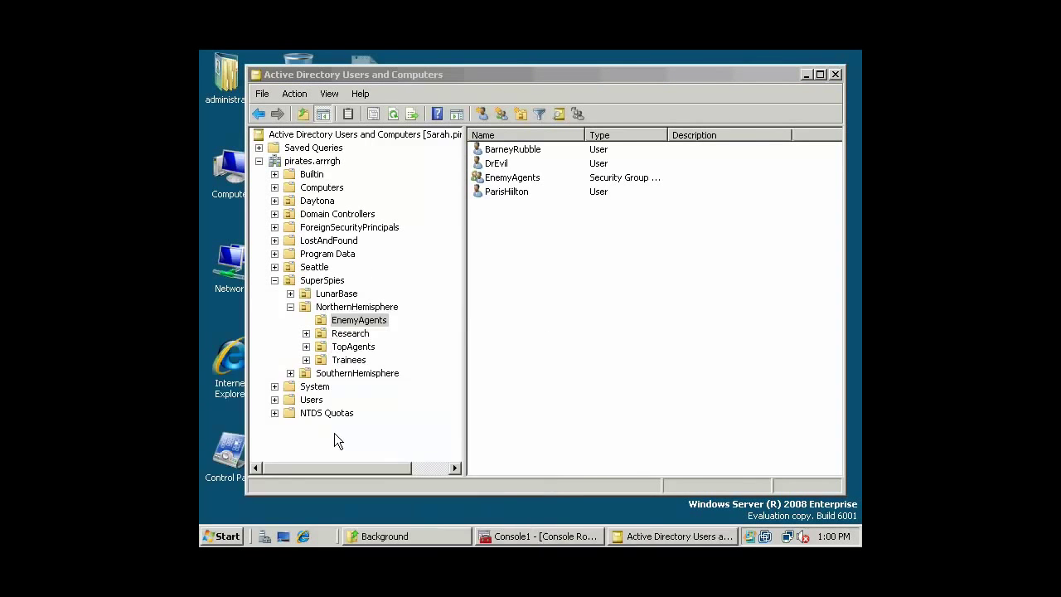
pyautogui.write('cd\\')
pyautogui.press('Return')
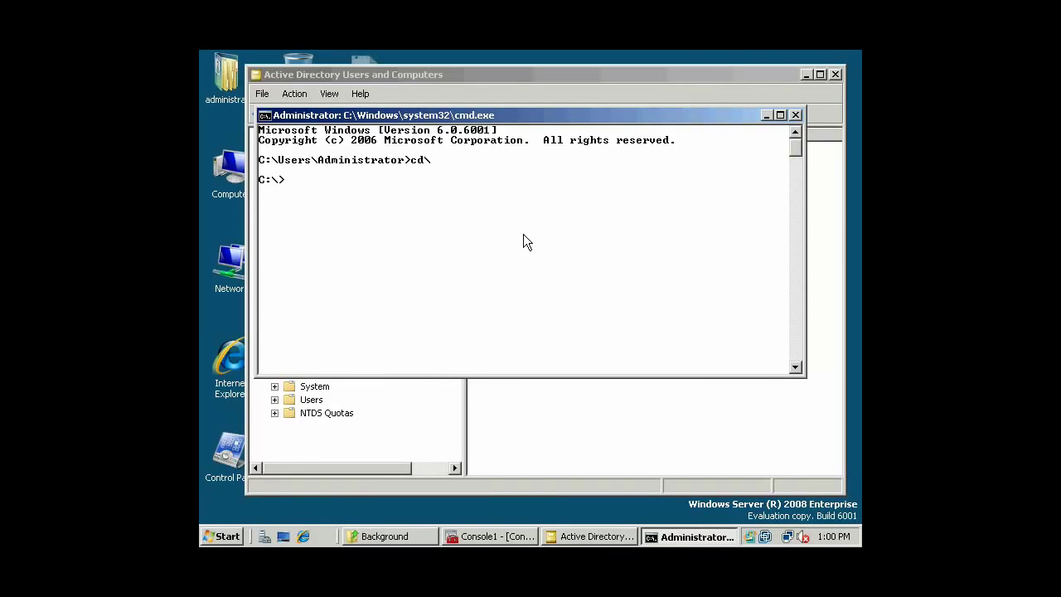
# Run gpupdate to refresh user and computer policy, then exit the Command Prompt.
pyautogui.write('gpupdte')
pyautogui.press('BackSpace')
pyautogui.press('BackSpace')
pyautogui.write('ate')
pyautogui.press('Return')
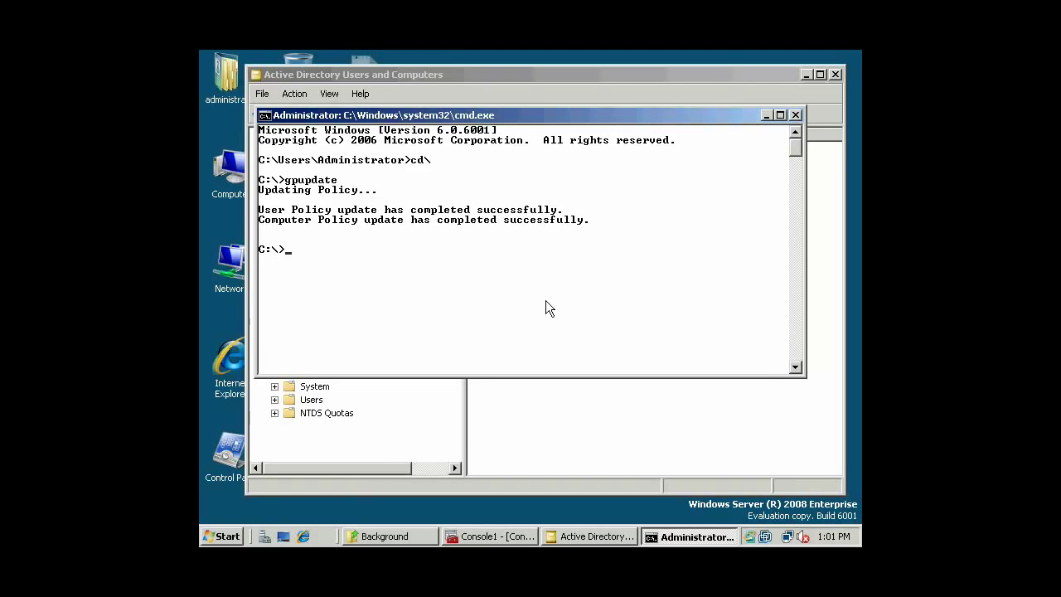
pyautogui.write('exit')
pyautogui.press('Return')
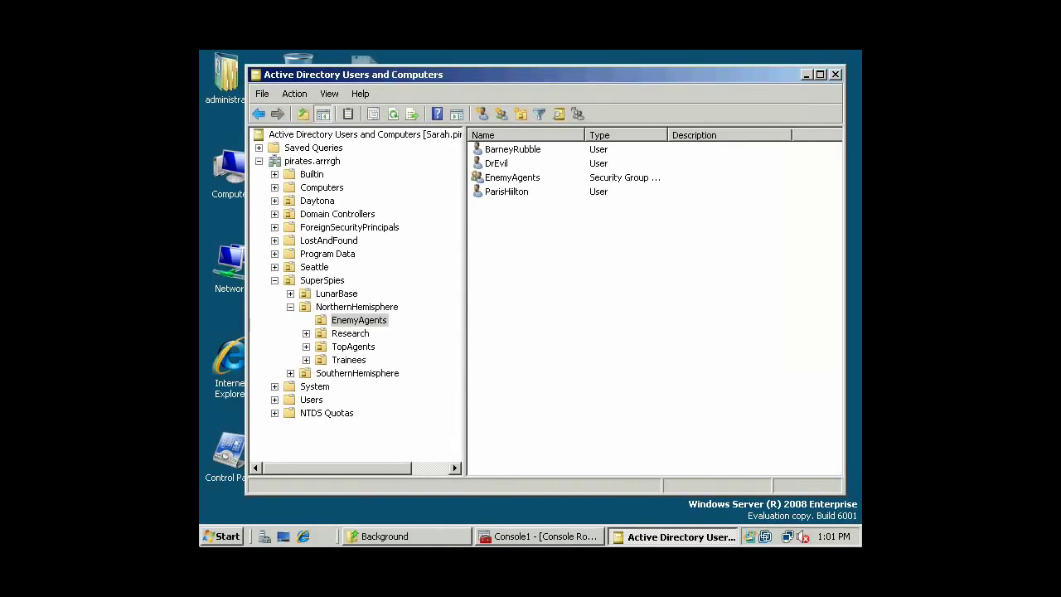
# Run gpupdate again from the Run box, then close Active Directory Users and Computers.
pyautogui.click(234, 536)
pyautogui.click(266, 456)
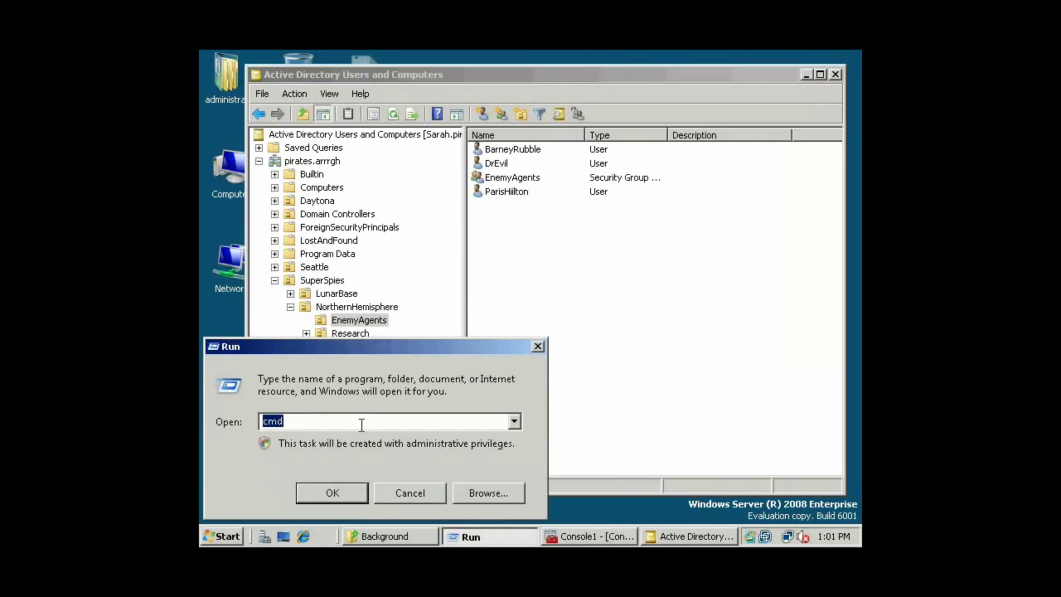
pyautogui.write('gpupdate')
pyautogui.press('Return')
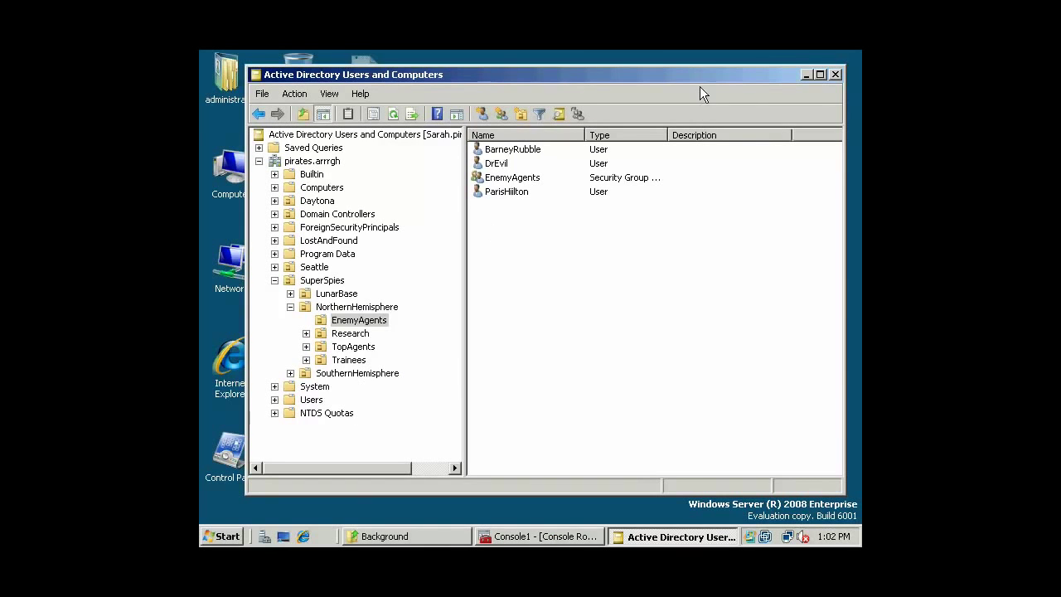
pyautogui.moveTo(706, 79); pyautogui.dragTo(698, 83)
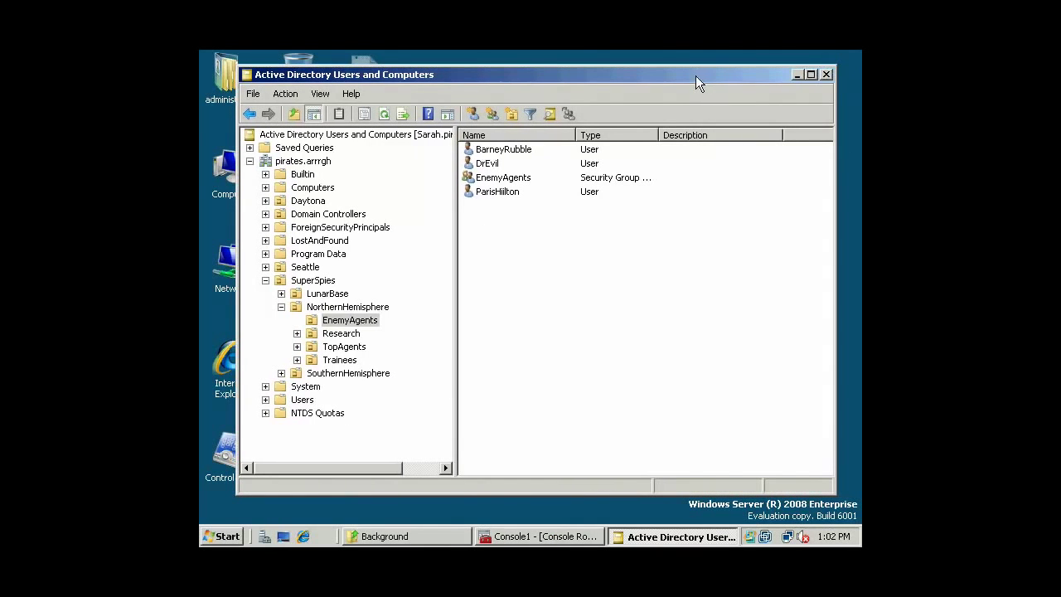
pyautogui.click(828, 74)
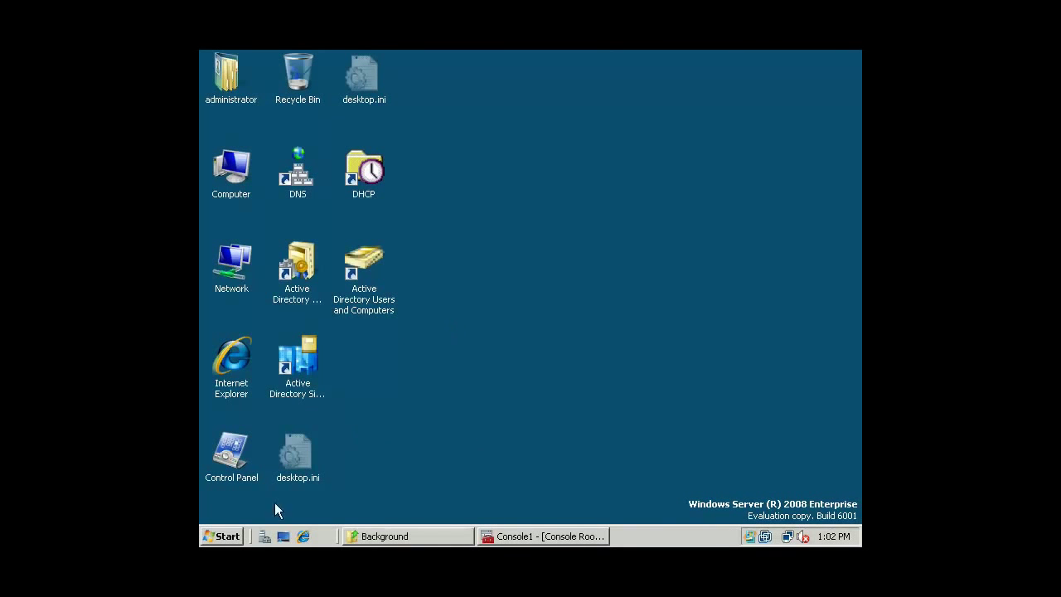
# Launch Windows Explorer by running 'explorer' from the Run box.
pyautogui.click(213, 537)
pyautogui.click(297, 454)
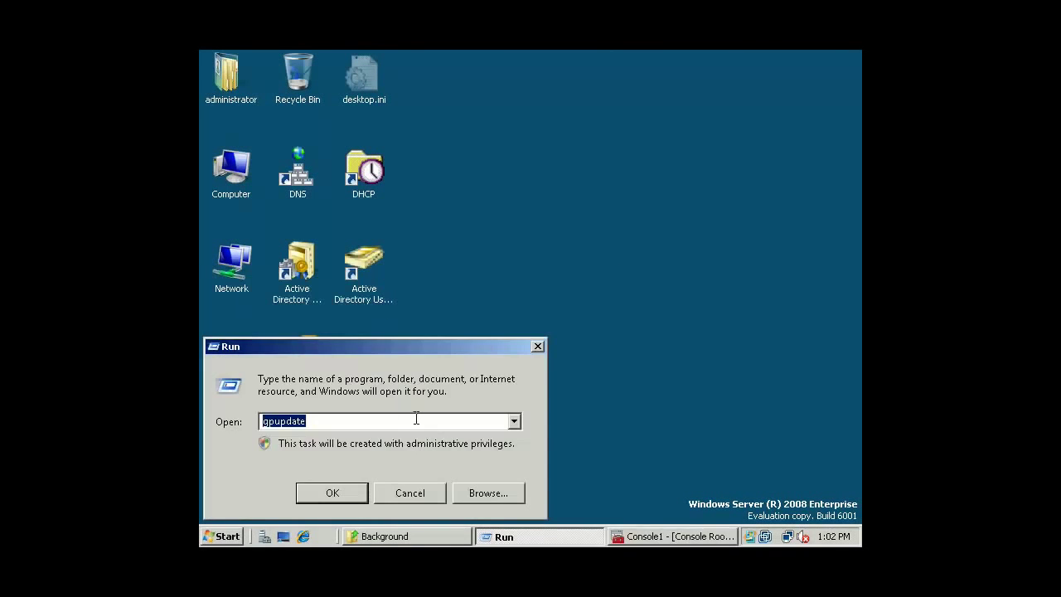
pyautogui.press('BackSpace')
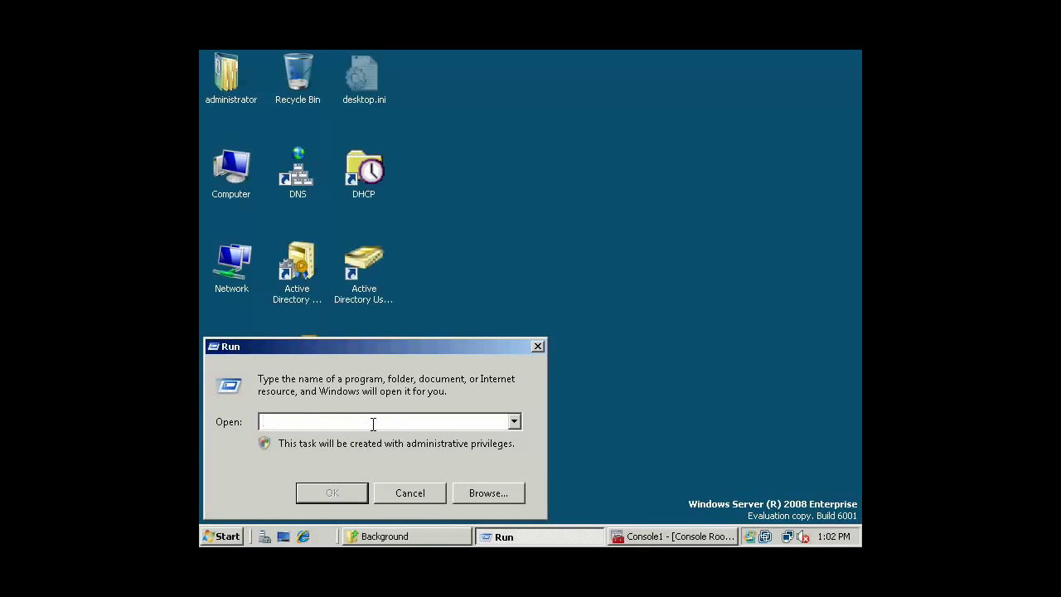
pyautogui.write('explore')
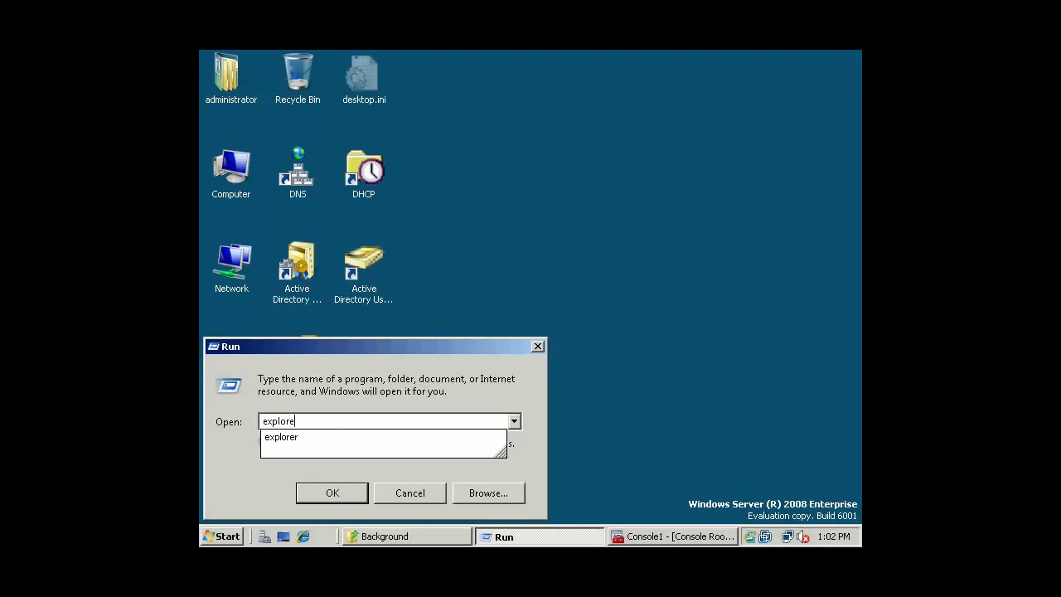
pyautogui.write('r')
pyautogui.press('Return')
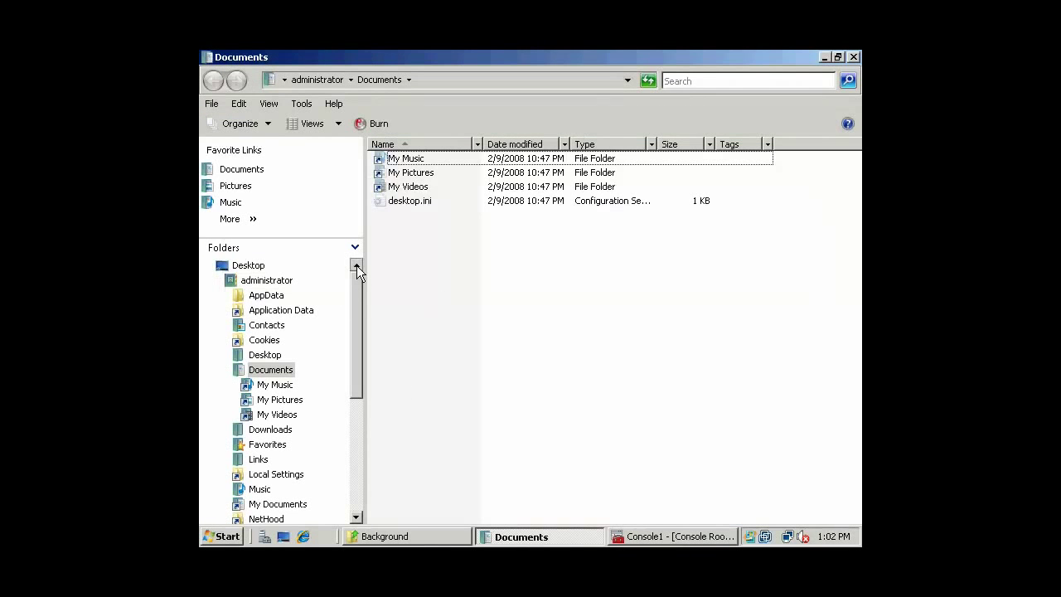
# Browse the folder tree to Computer > Local Disk (C:) to list its folders.
pyautogui.click(218, 281)
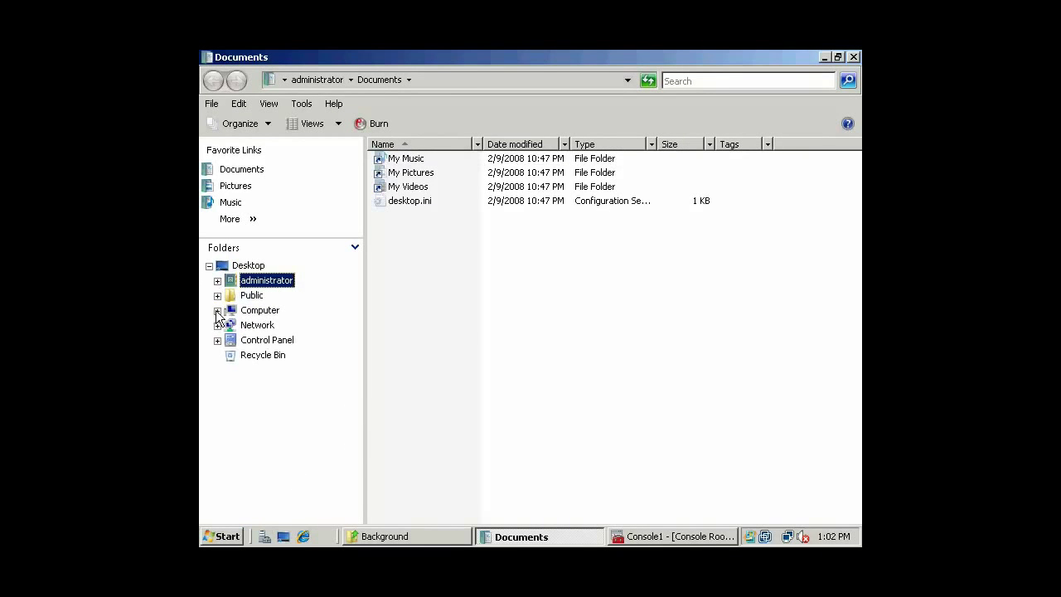
pyautogui.click(217, 310)
pyautogui.click(280, 340)
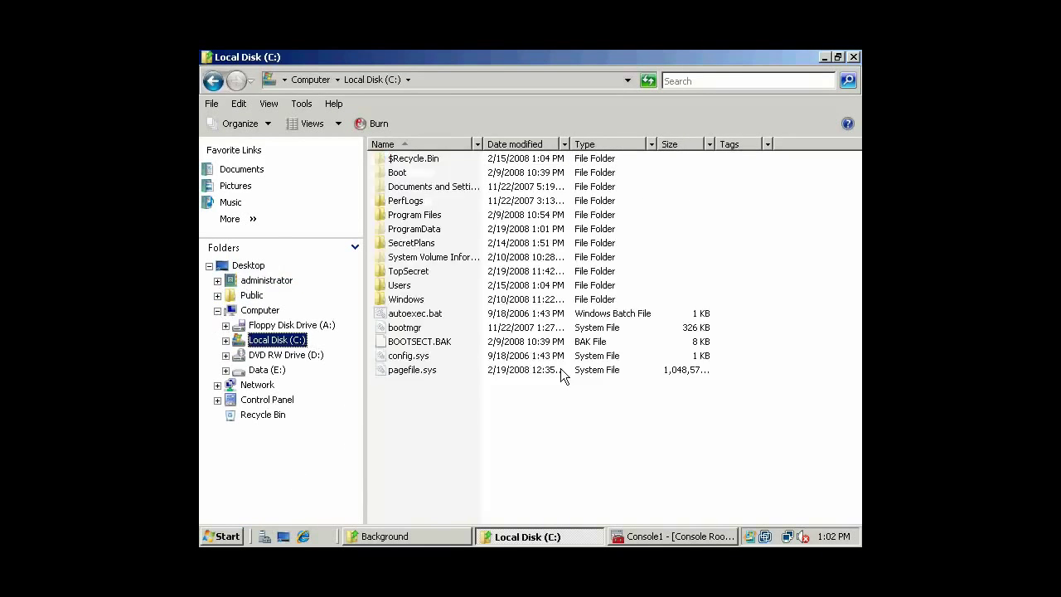
pyautogui.press('Tab')
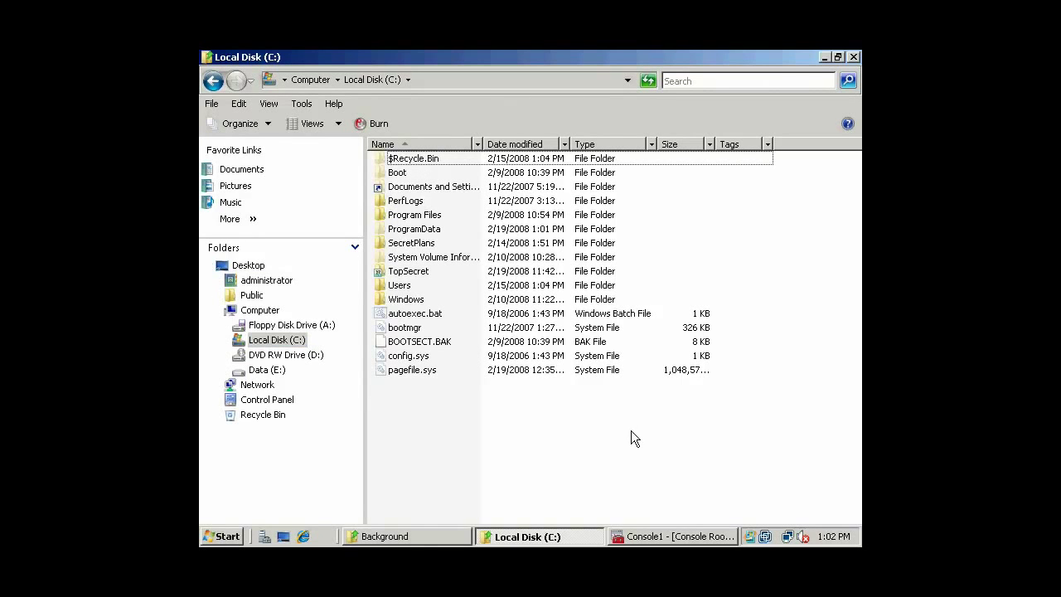
# Open the TopSecret folder's advanced auditing settings and start a new auditing entry.
pyautogui.rightClick(407, 273)
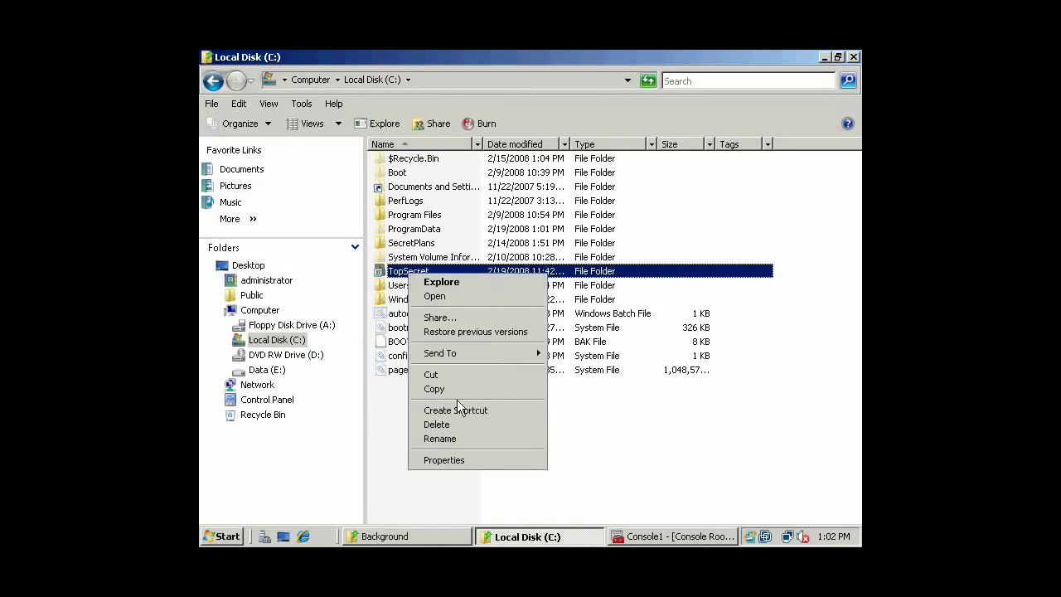
pyautogui.click(446, 459)
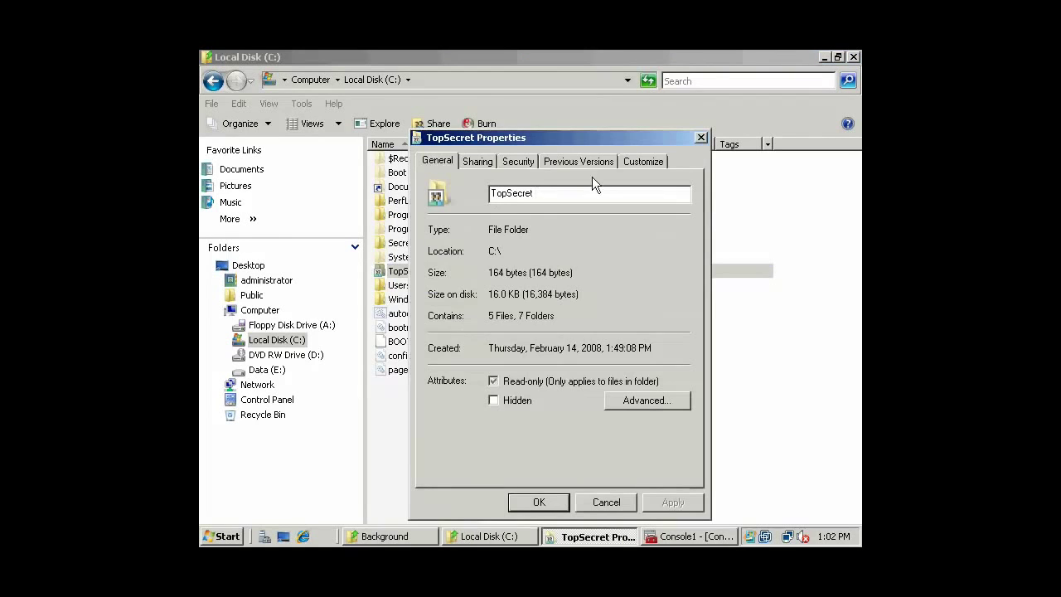
pyautogui.click(520, 163)
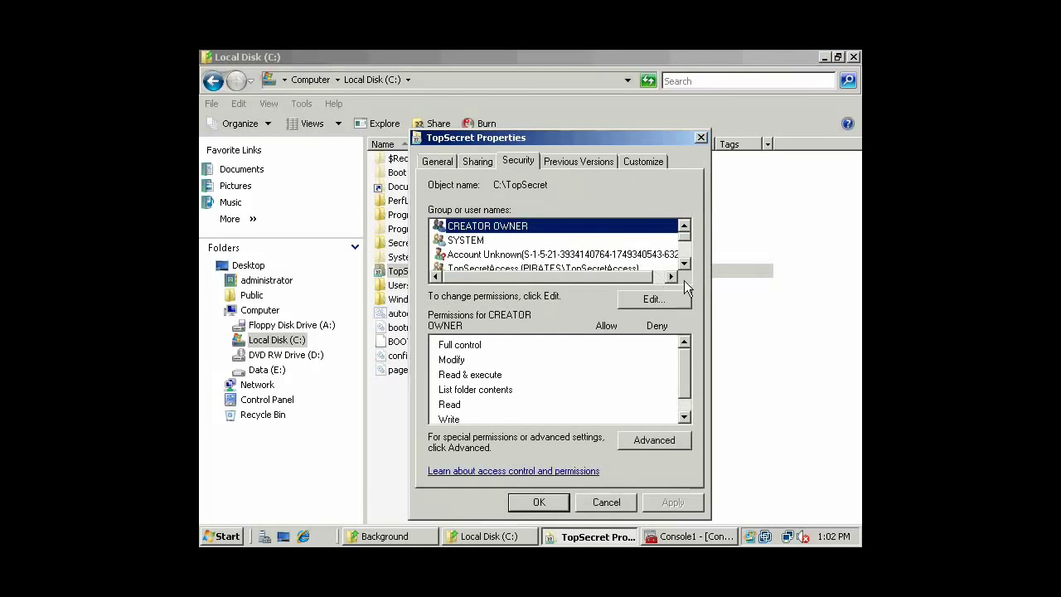
pyautogui.scroll(-2, 689, 267)
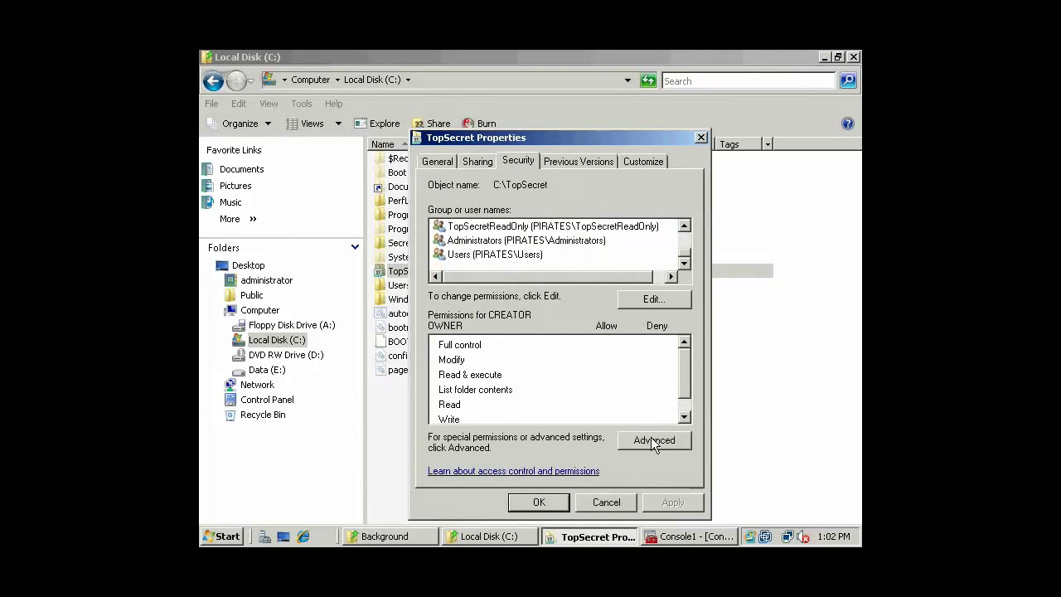
pyautogui.click(651, 437)
pyautogui.click(422, 161)
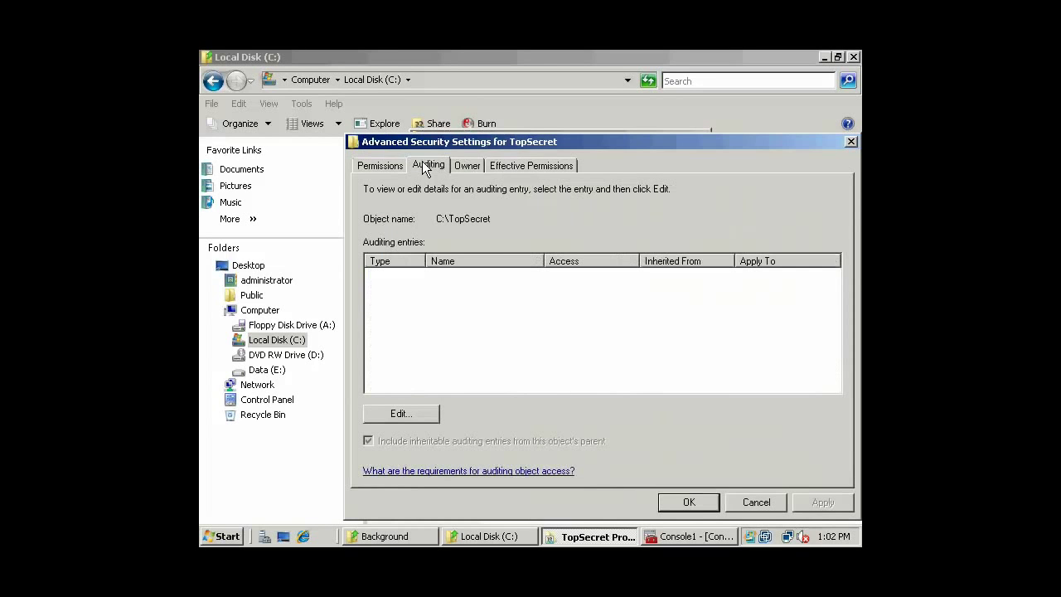
pyautogui.click(403, 419)
pyautogui.click(433, 382)
# Search the domain's users and groups and pick TopSecretAccess as the group to audit.
pyautogui.click(398, 332)
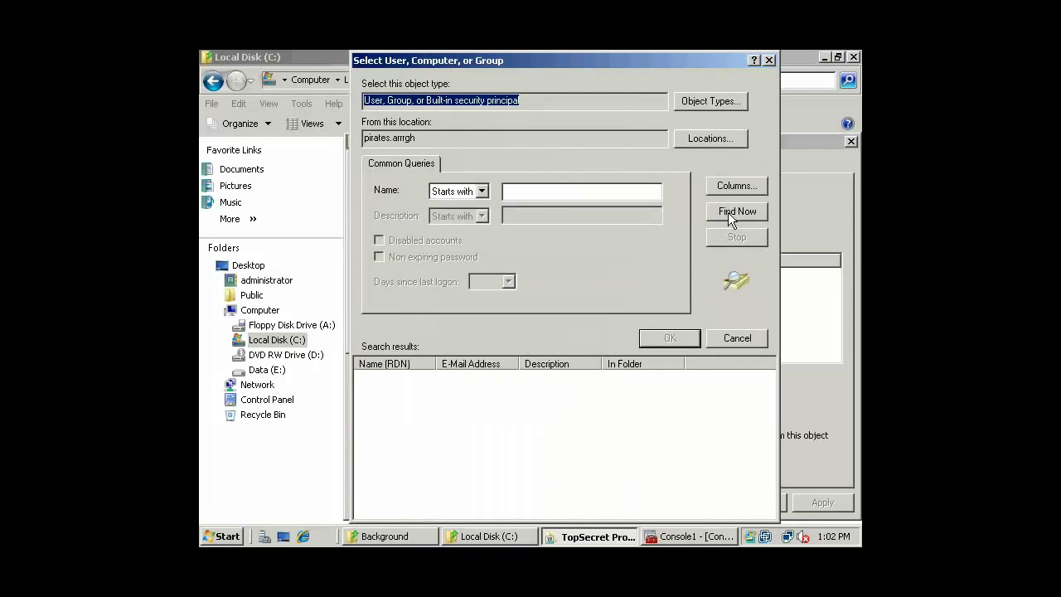
pyautogui.click(728, 212)
pyautogui.click(426, 463)
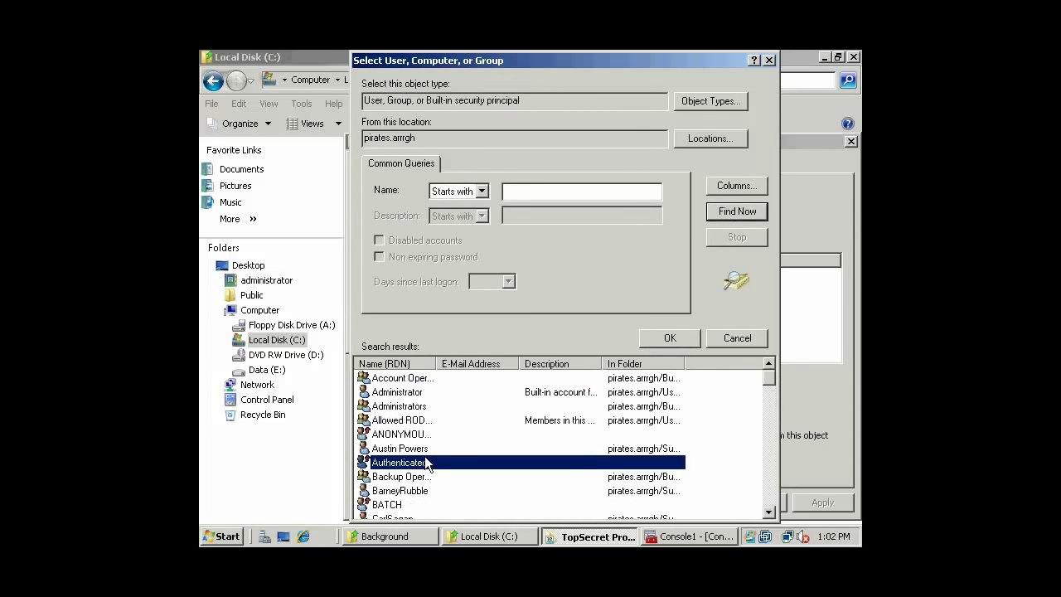
pyautogui.press('t')
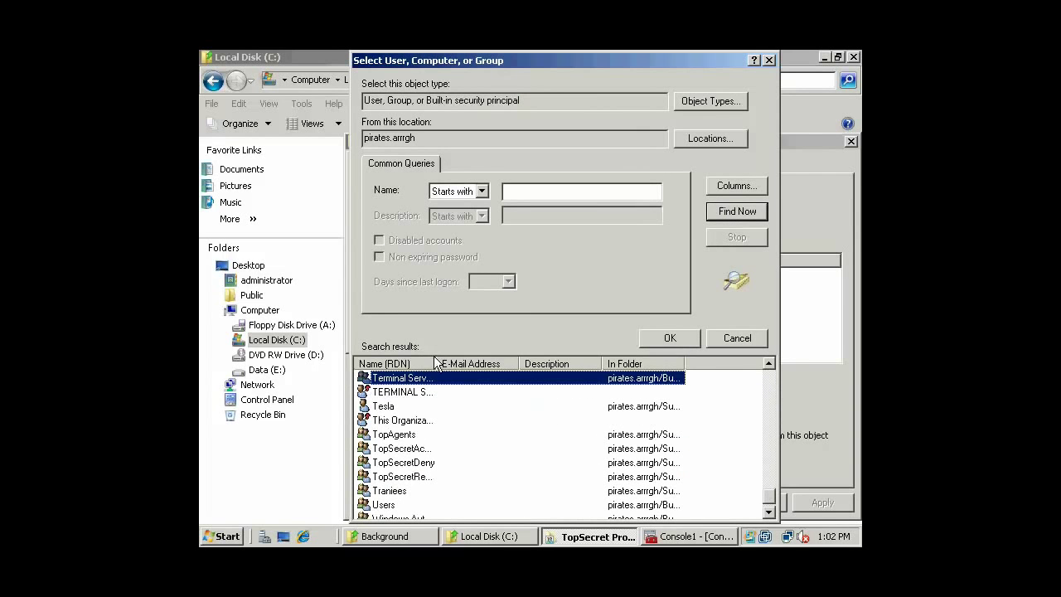
pyautogui.doubleClick(437, 363)
pyautogui.click(440, 448)
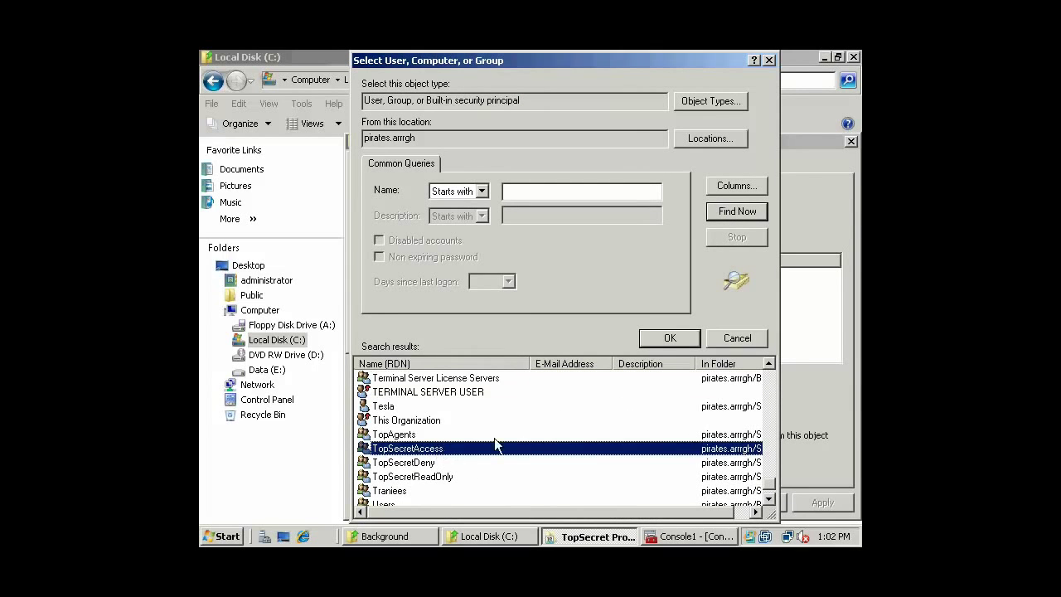
pyautogui.click(660, 338)
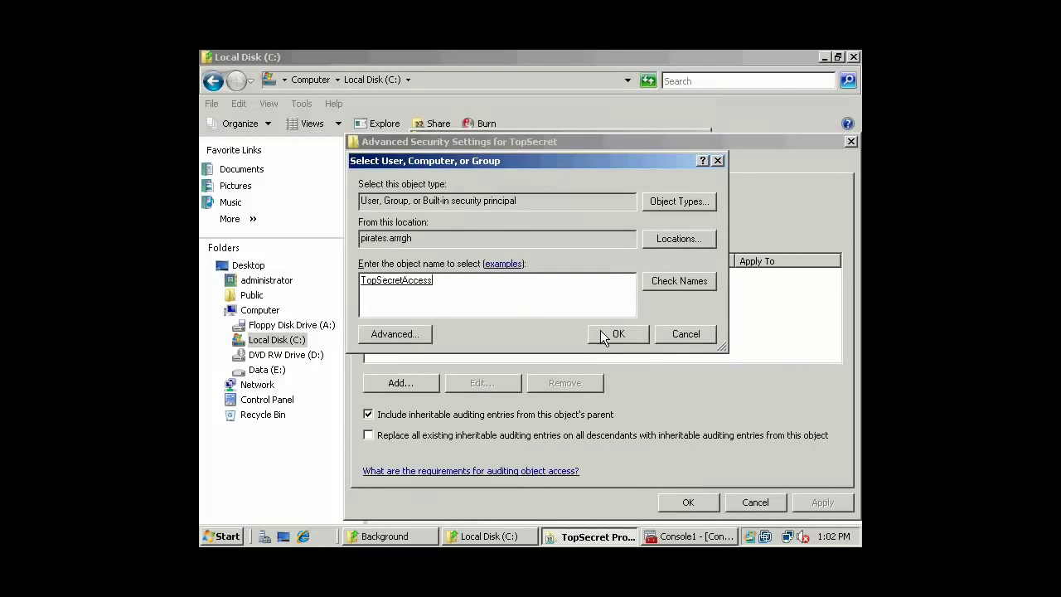
pyautogui.click(606, 332)
# Audit Full control success and failure for TopSecretAccess, replacing auditing on all descendants.
pyautogui.click(566, 266)
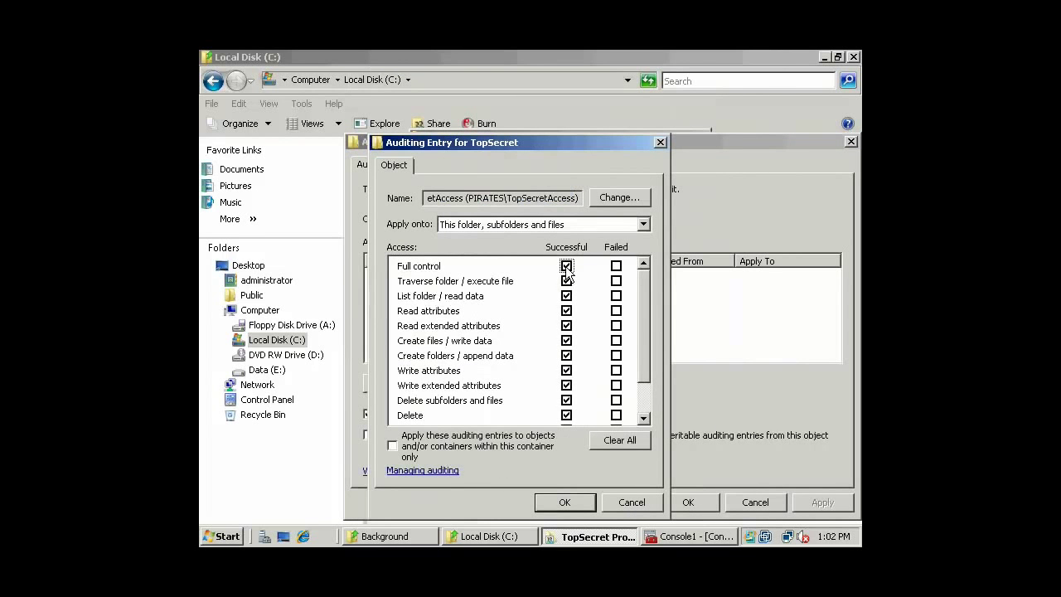
pyautogui.click(620, 267)
pyautogui.click(565, 502)
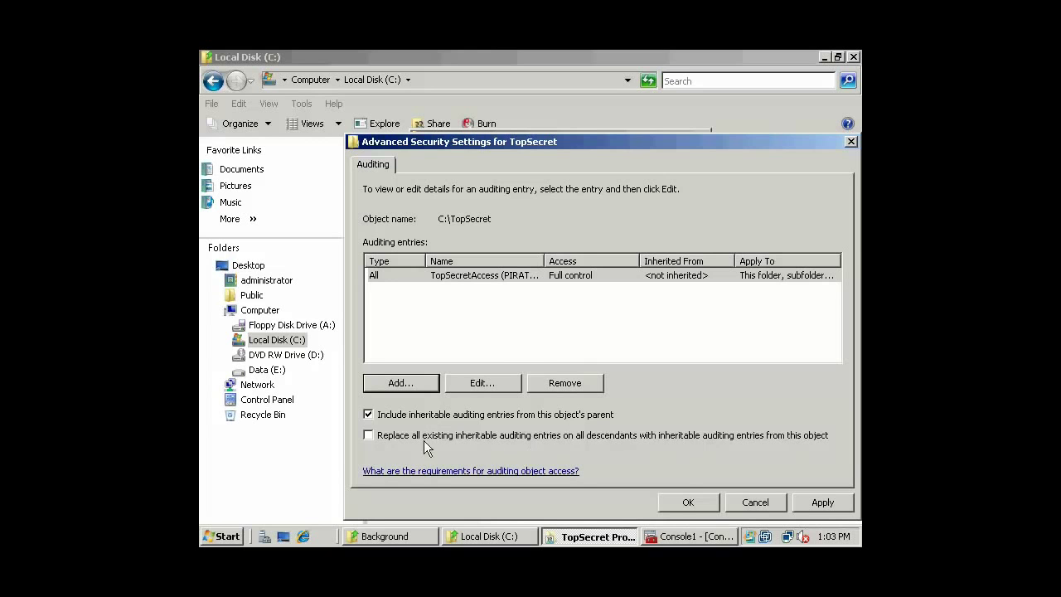
pyautogui.click(370, 437)
# Confirm the auditing entry, then review the TopSecret owner without changing it from Administrators.
pyautogui.click(704, 502)
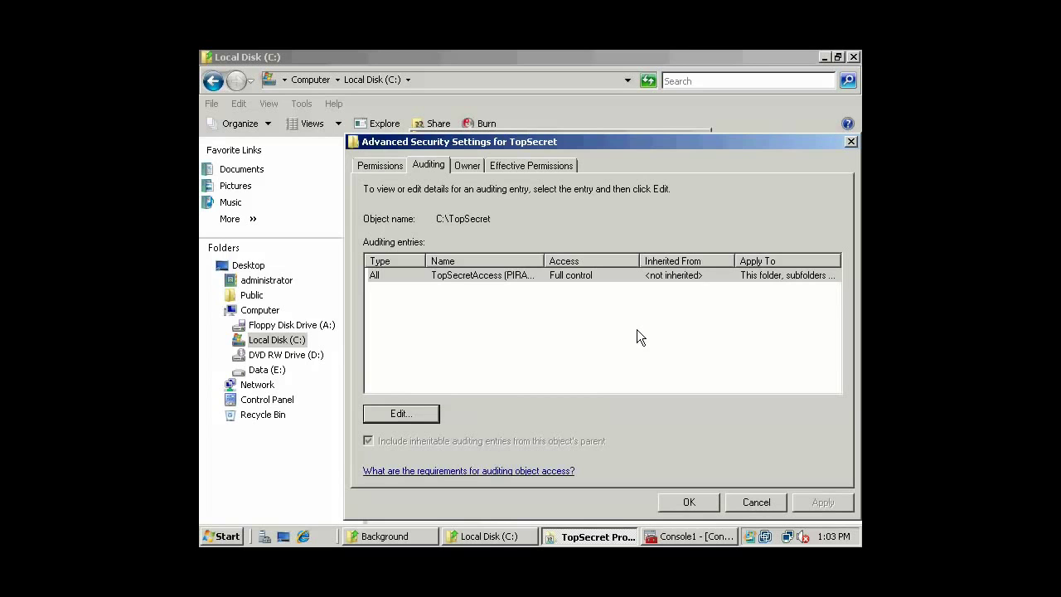
pyautogui.click(466, 165)
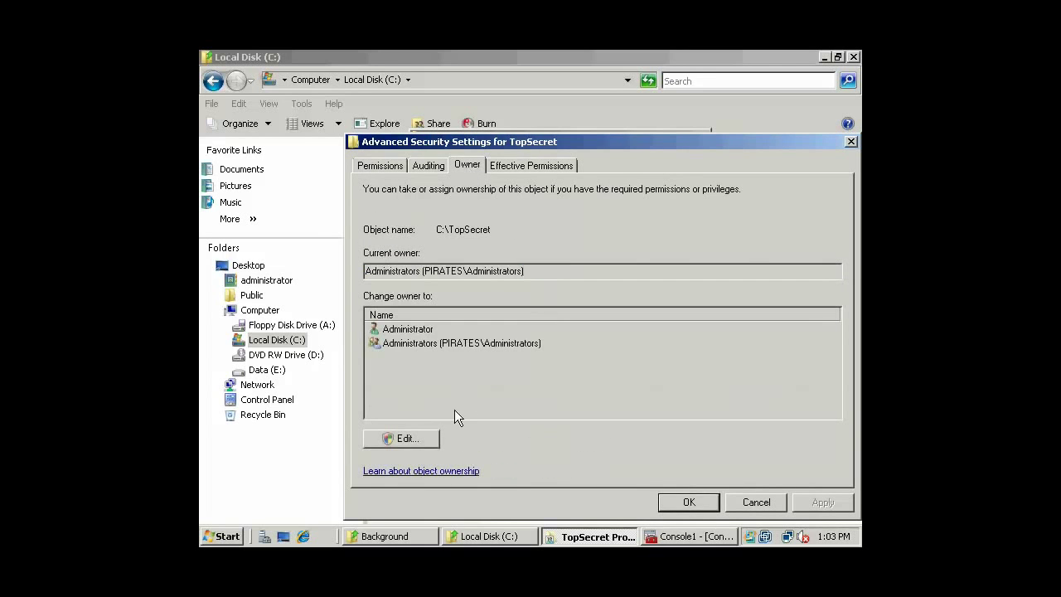
pyautogui.click(413, 436)
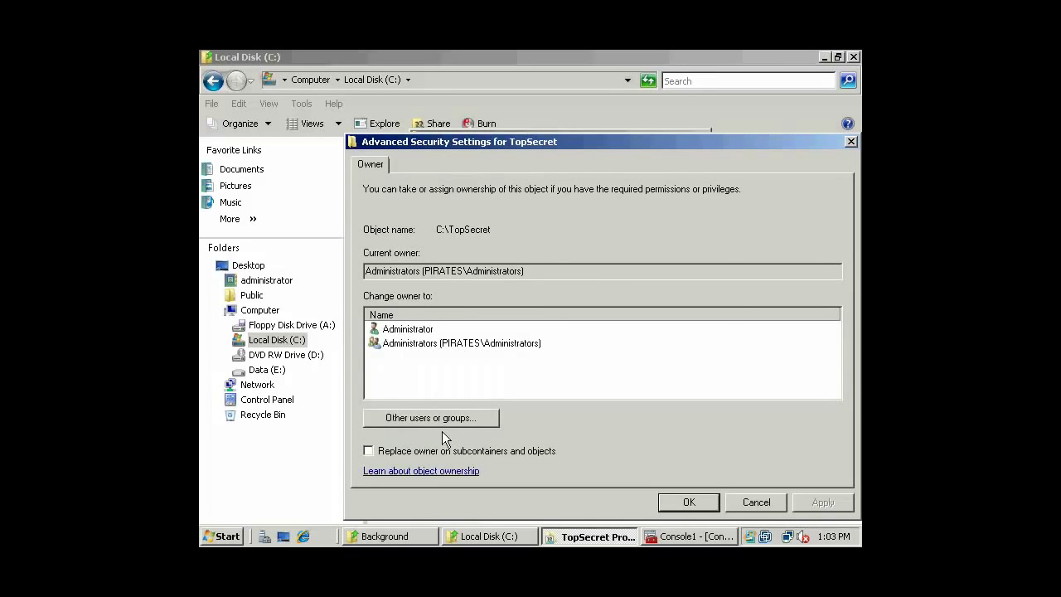
pyautogui.click(448, 420)
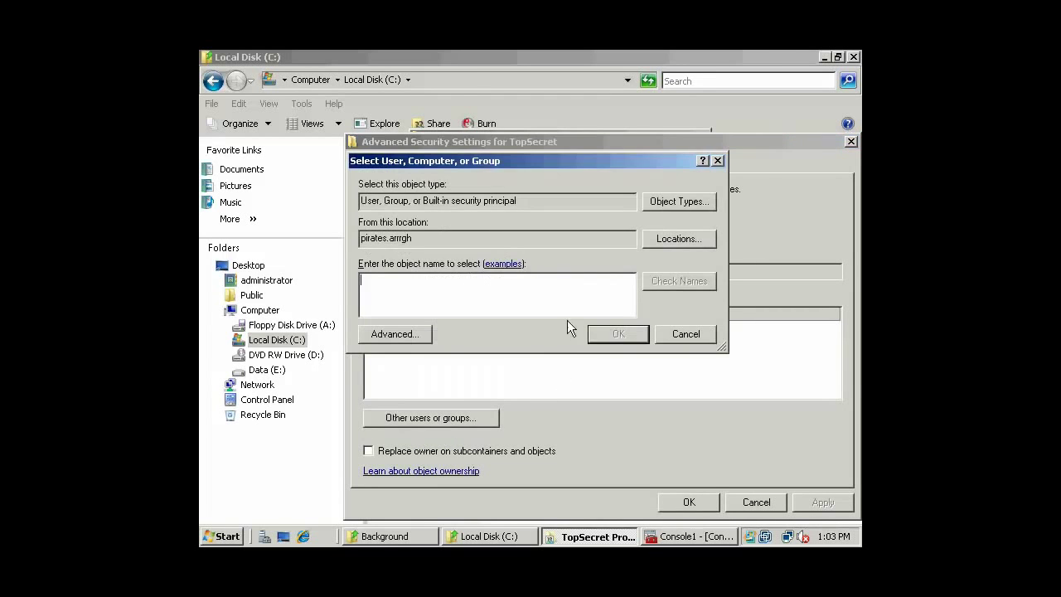
pyautogui.click(708, 341)
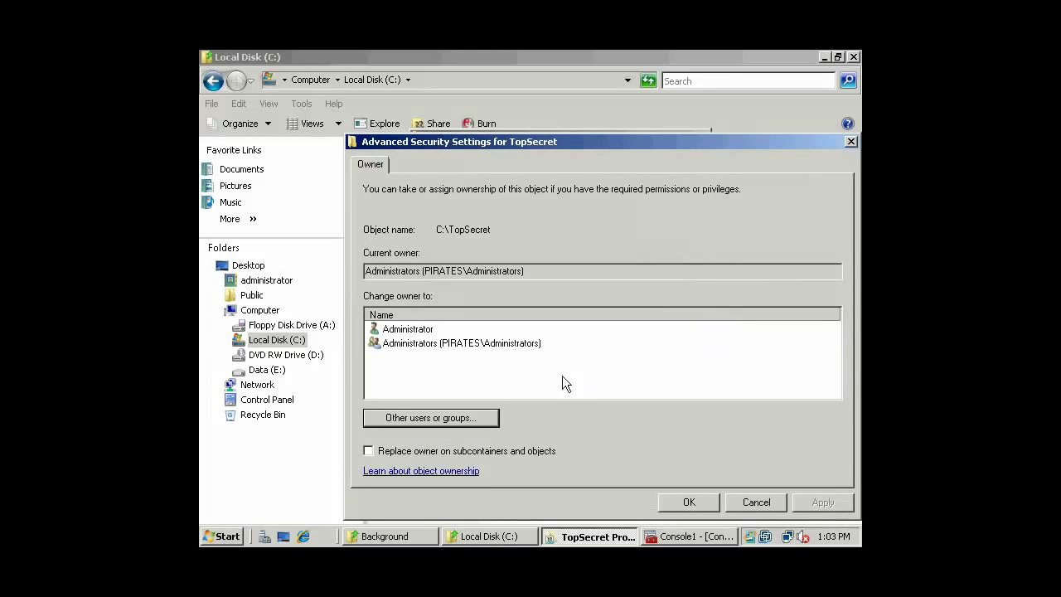
pyautogui.click(462, 422)
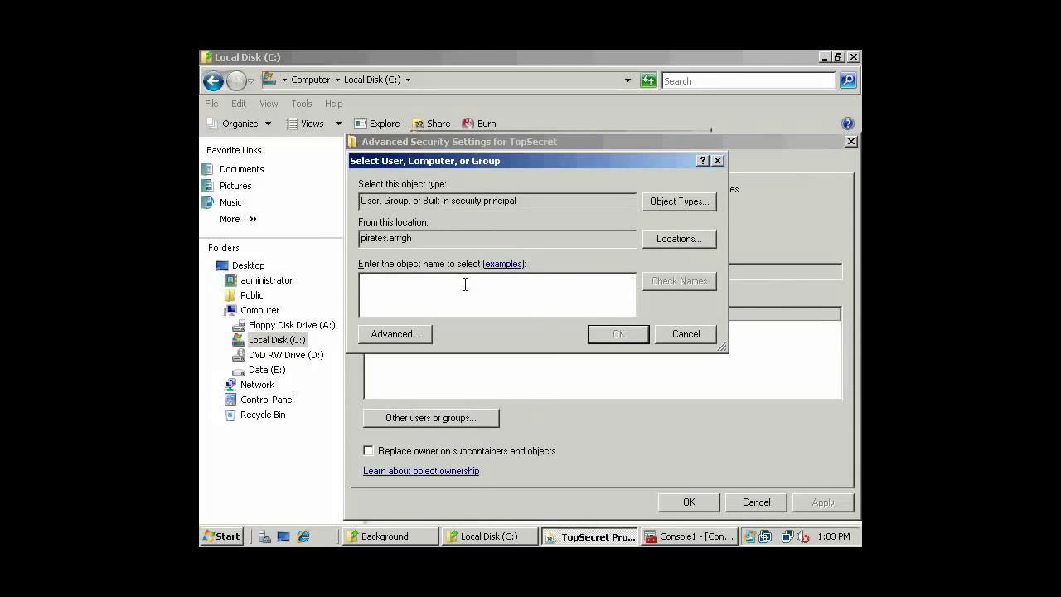
pyautogui.click(677, 333)
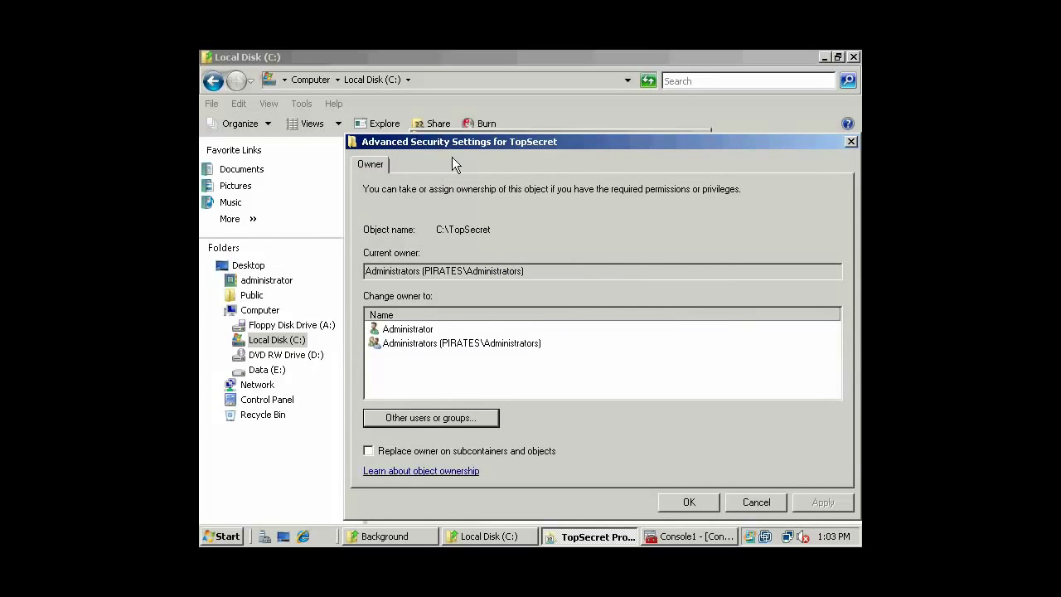
pyautogui.click(749, 502)
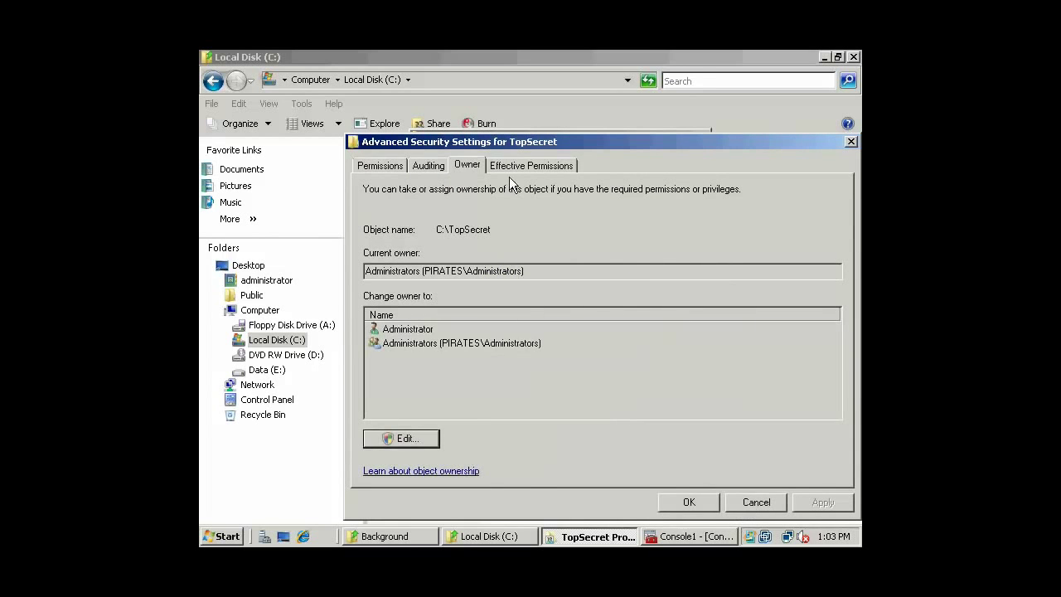
# Show the first domain user's effective permissions on the TopSecret folder.
pyautogui.click(525, 166)
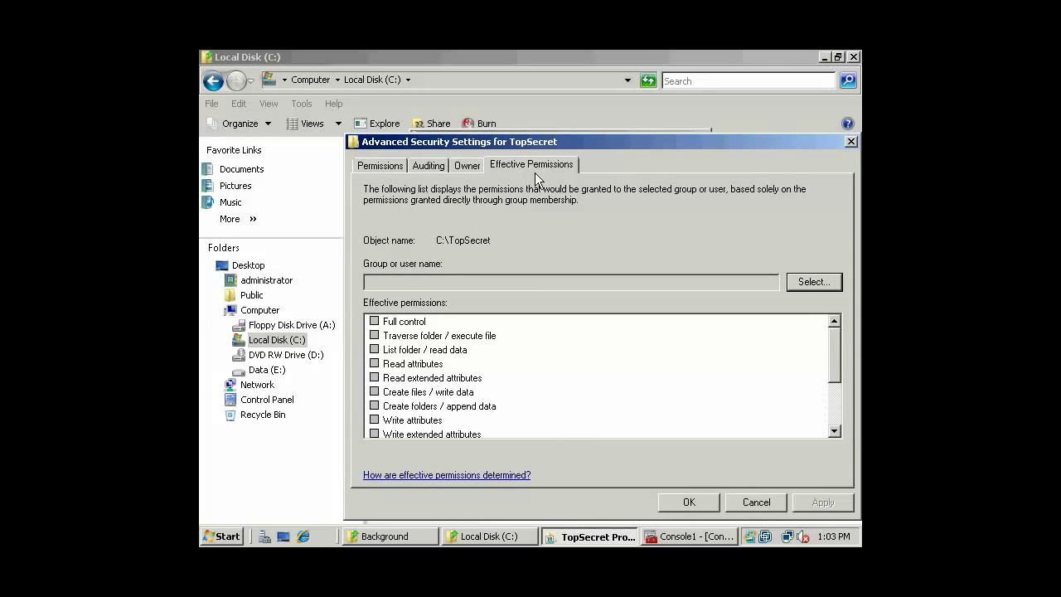
pyautogui.click(819, 284)
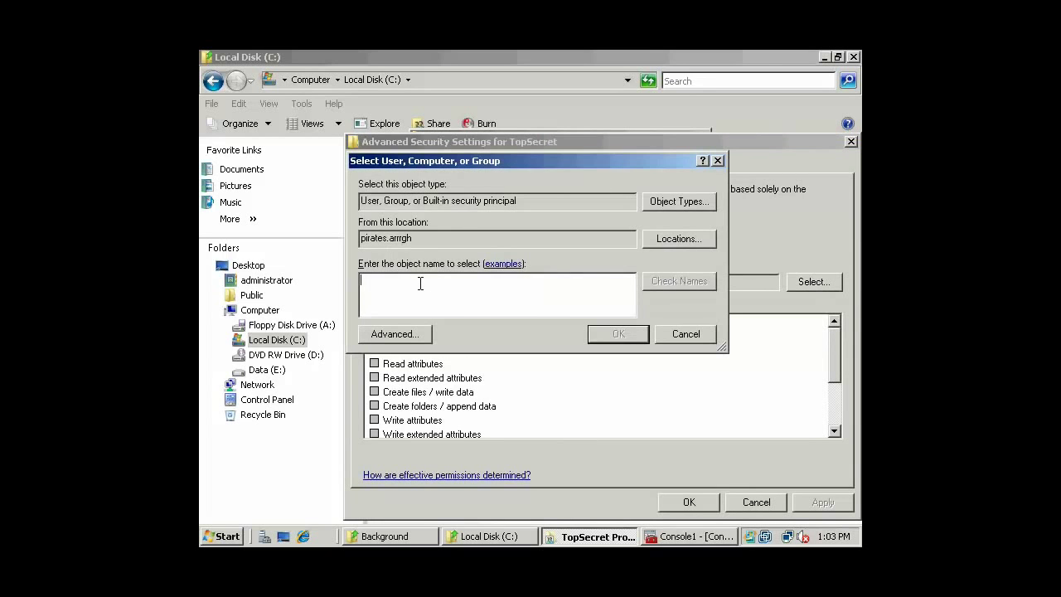
pyautogui.write('DrEvil')
pyautogui.press('Return')
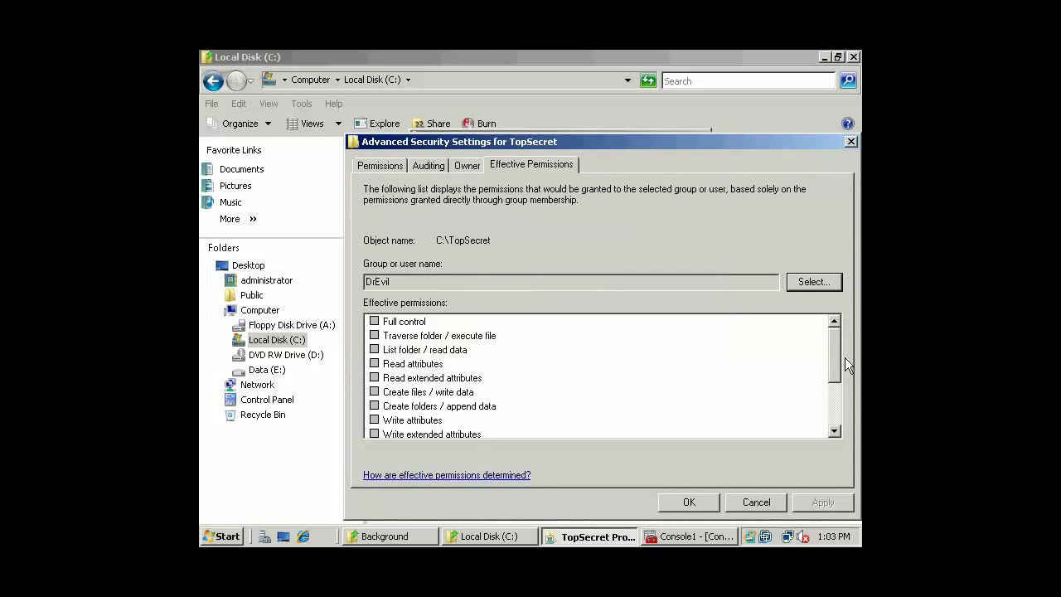
pyautogui.moveTo(834, 342)
pyautogui.mouseDown()
pyautogui.moveTo(832, 400)
pyautogui.moveTo(838, 325)
pyautogui.mouseUp()
pyautogui.moveTo(408, 285); pyautogui.dragTo(355, 284)
pyautogui.moveTo(421, 281); pyautogui.dragTo(364, 286)
pyautogui.click(394, 284)
pyautogui.doubleClick(403, 285)
# Check a second domain user's effective permissions, then return to the Permissions entries.
pyautogui.click(807, 282)
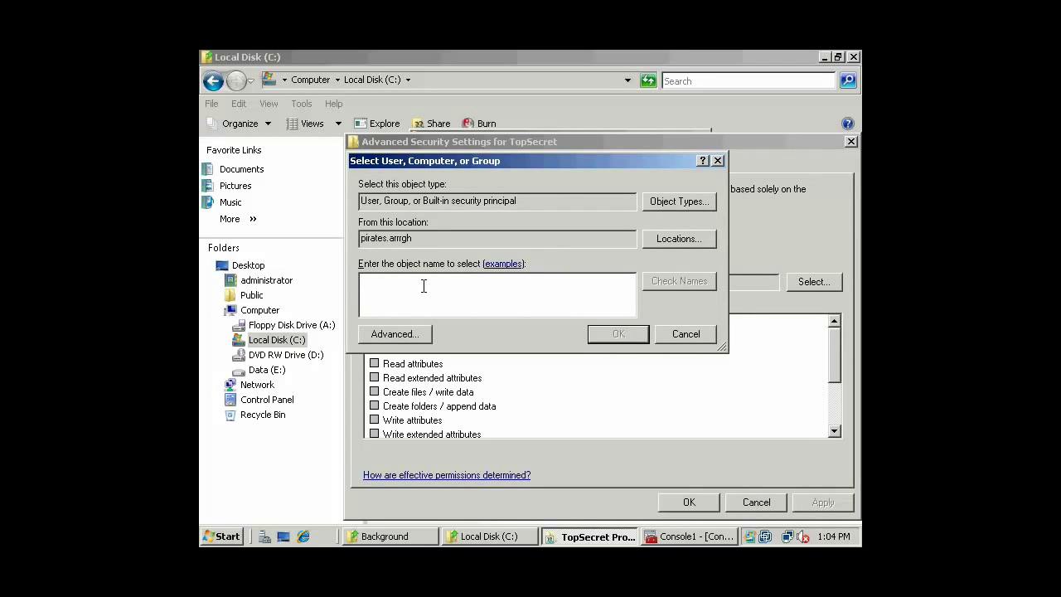
pyautogui.write('AustinPowers')
pyautogui.press('Return')
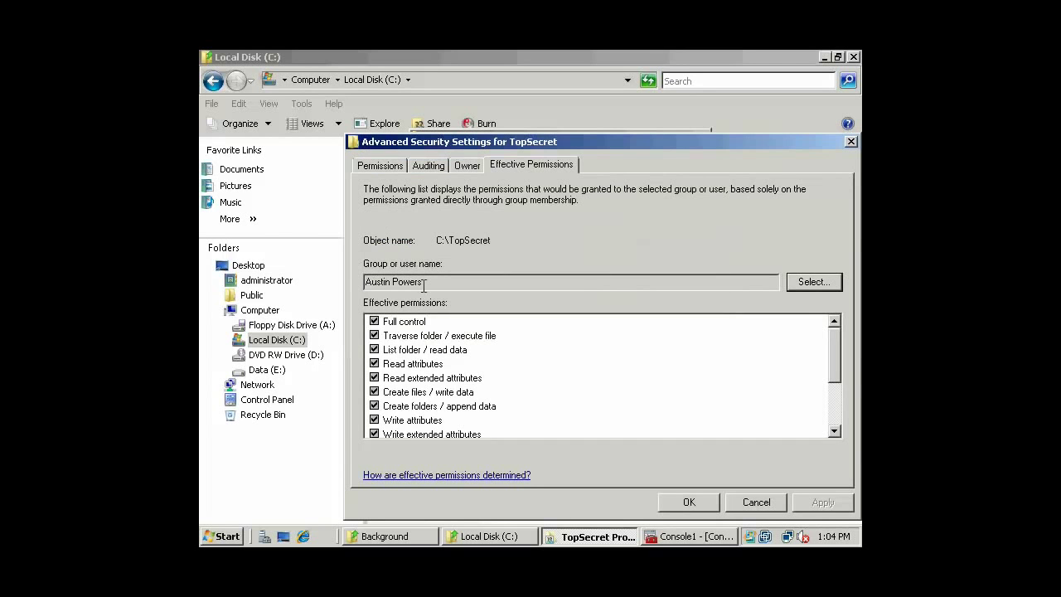
pyautogui.moveTo(836, 356); pyautogui.dragTo(834, 327)
pyautogui.click(375, 165)
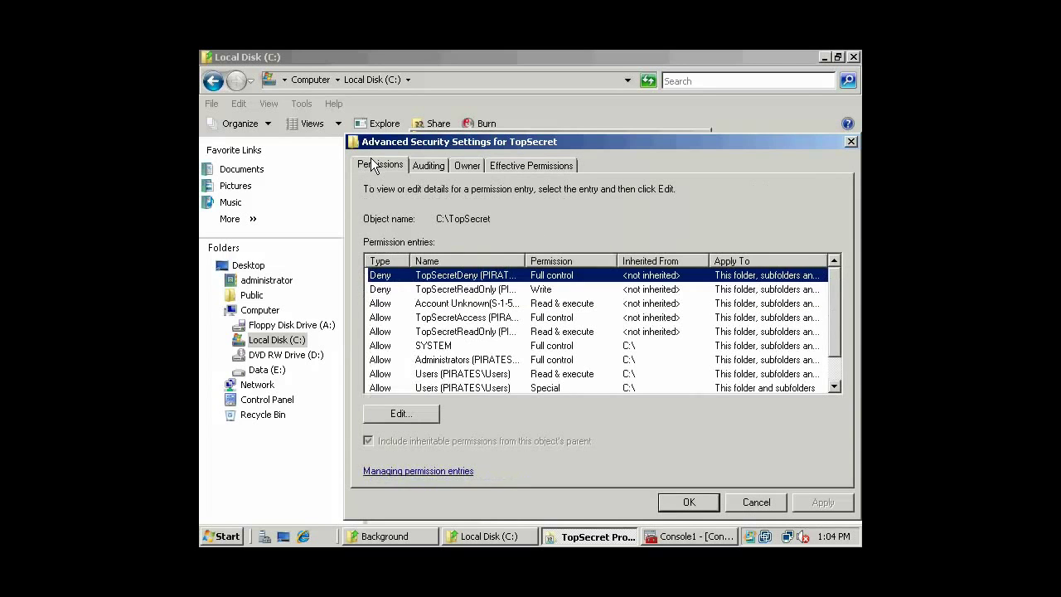
# Accept the TopSecret security dialogs and close the Local Disk (C:) window.
pyautogui.click(441, 165)
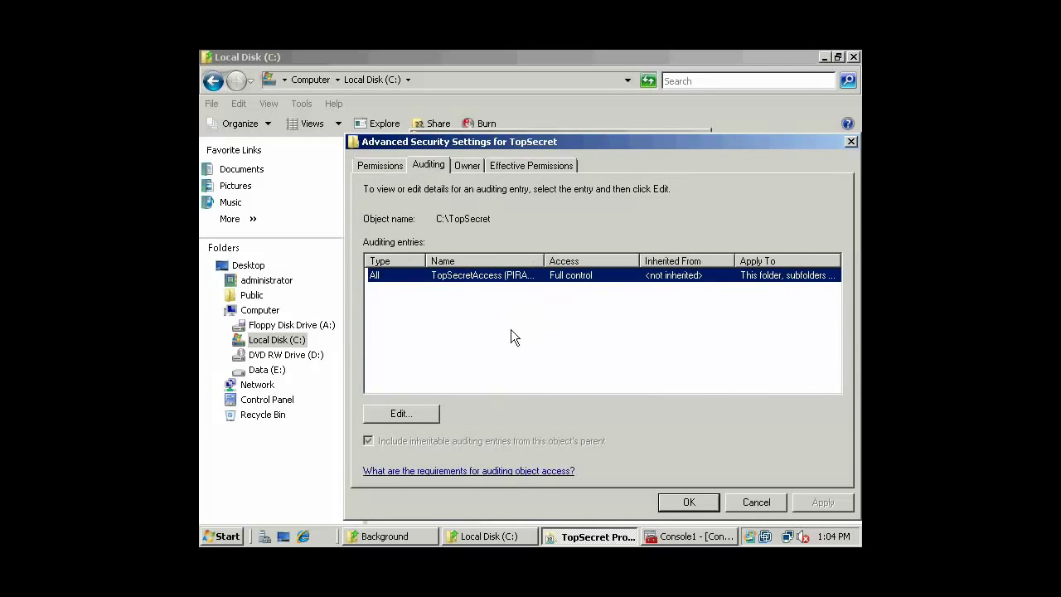
pyautogui.click(690, 506)
pyautogui.click(514, 500)
pyautogui.click(583, 496)
pyautogui.click(854, 56)
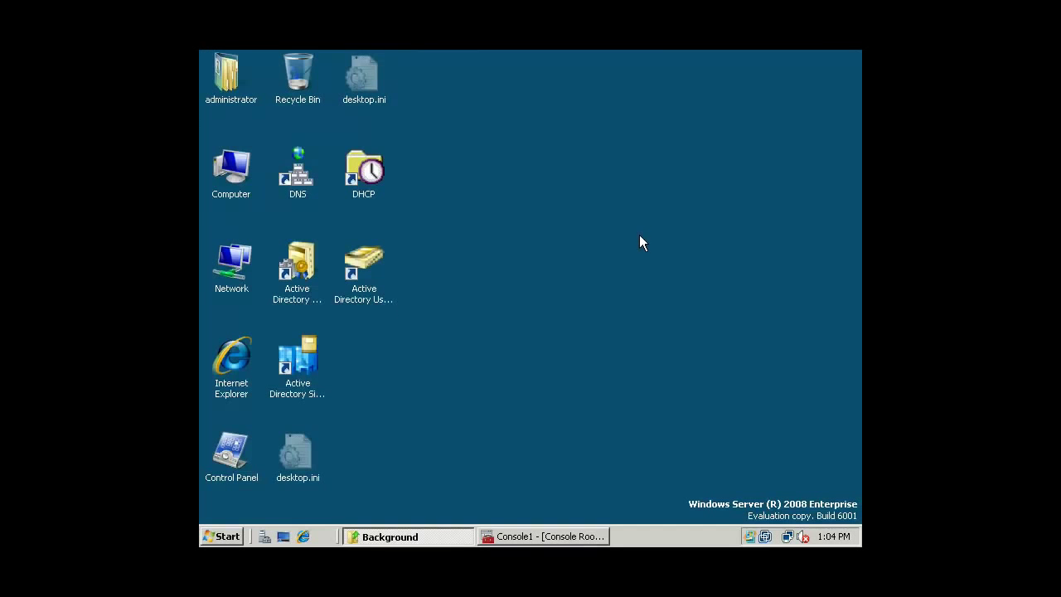
# Close the Group Policy console without saving and restore the Background folder window.
pyautogui.click(537, 536)
pyautogui.click(854, 56)
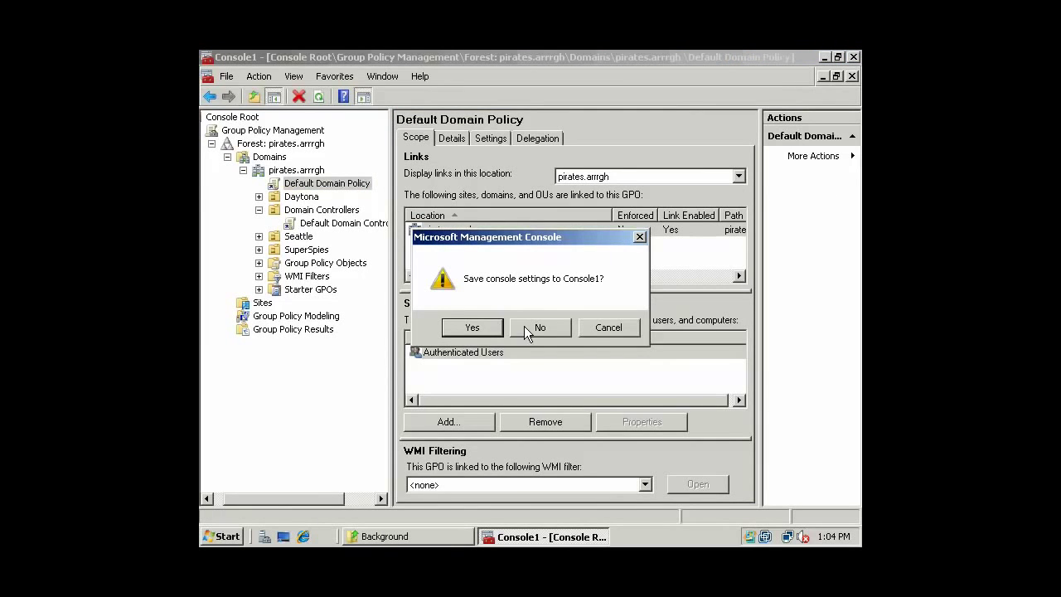
pyautogui.click(525, 327)
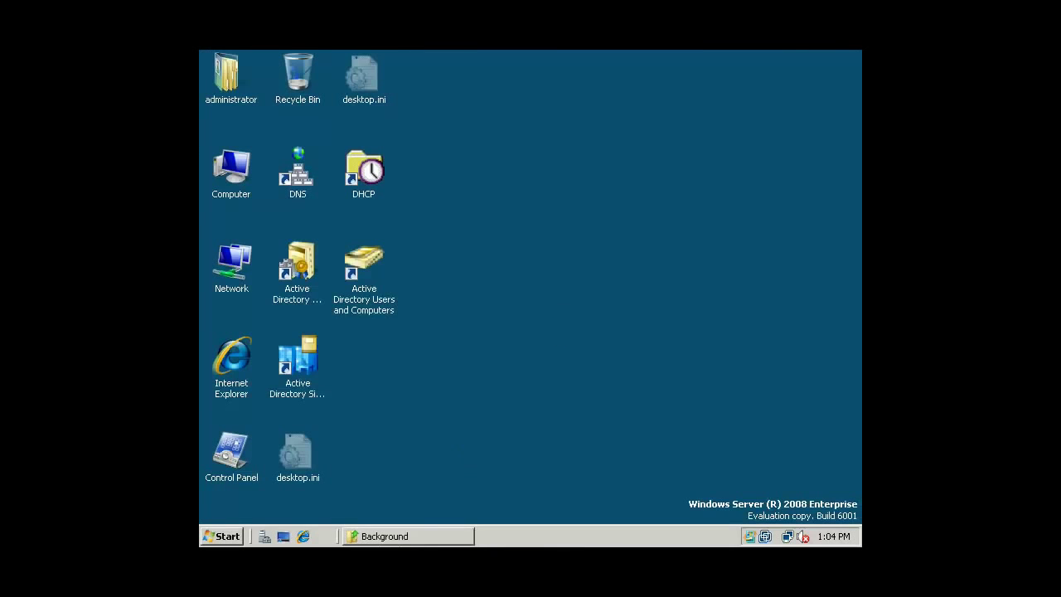
pyautogui.click(393, 540)
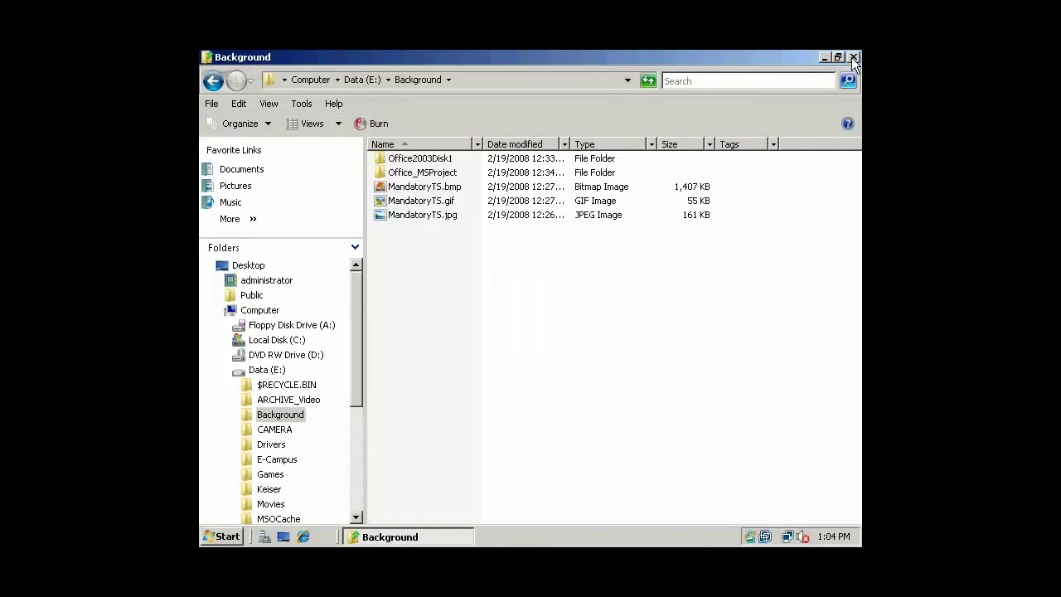
# Close the Background window and log off administrator from the Start menu.
pyautogui.click(854, 57)
pyautogui.click(220, 537)
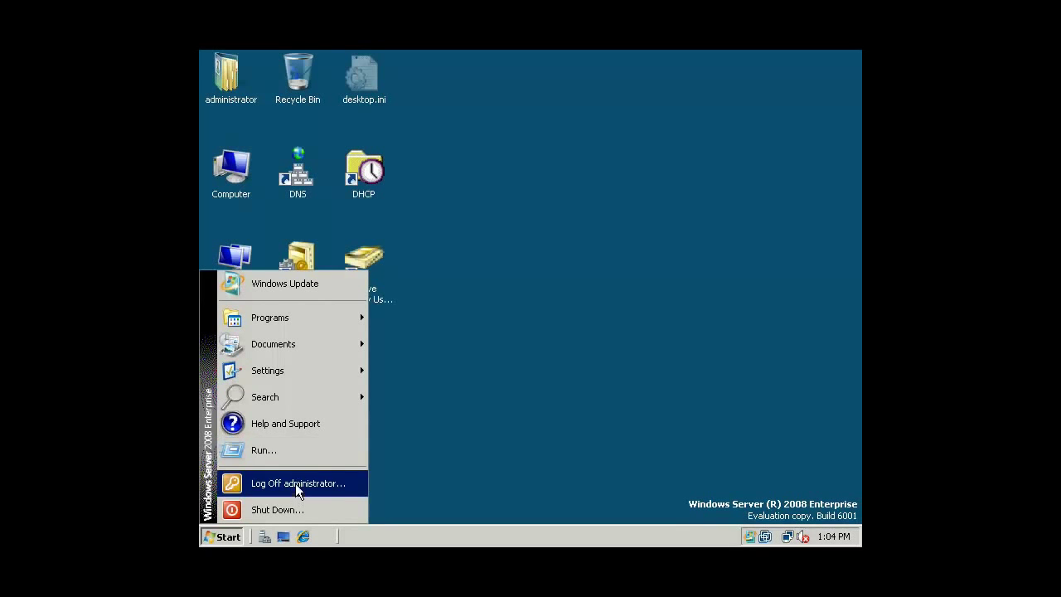
pyautogui.click(296, 488)
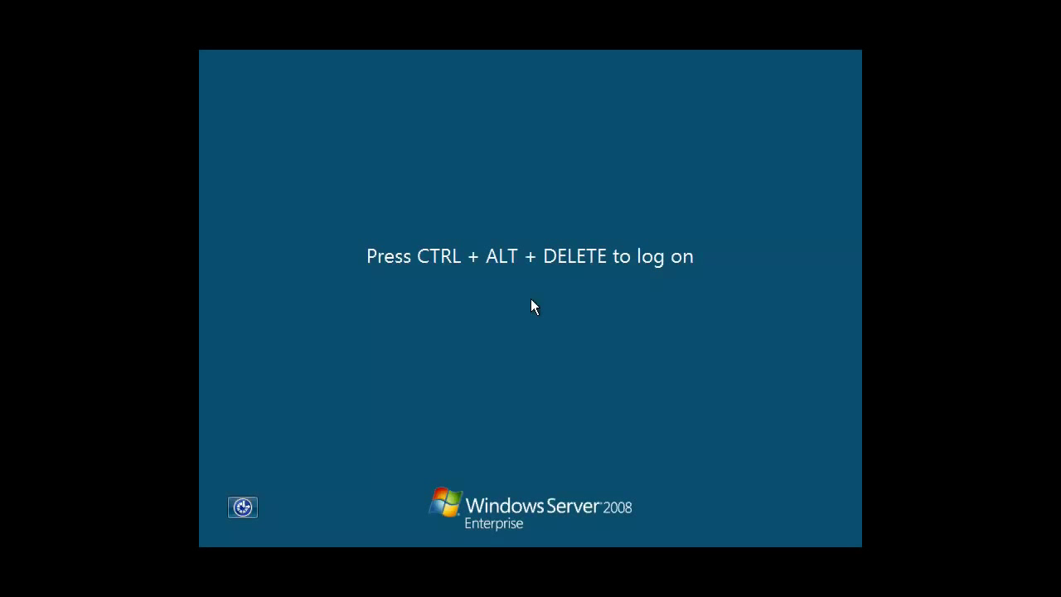
# Press Ctrl+Alt+Delete and acknowledge the PIRATES TopSecret Logon warning.
pyautogui.hotkey('ctrl', 'alt', 'Delete')
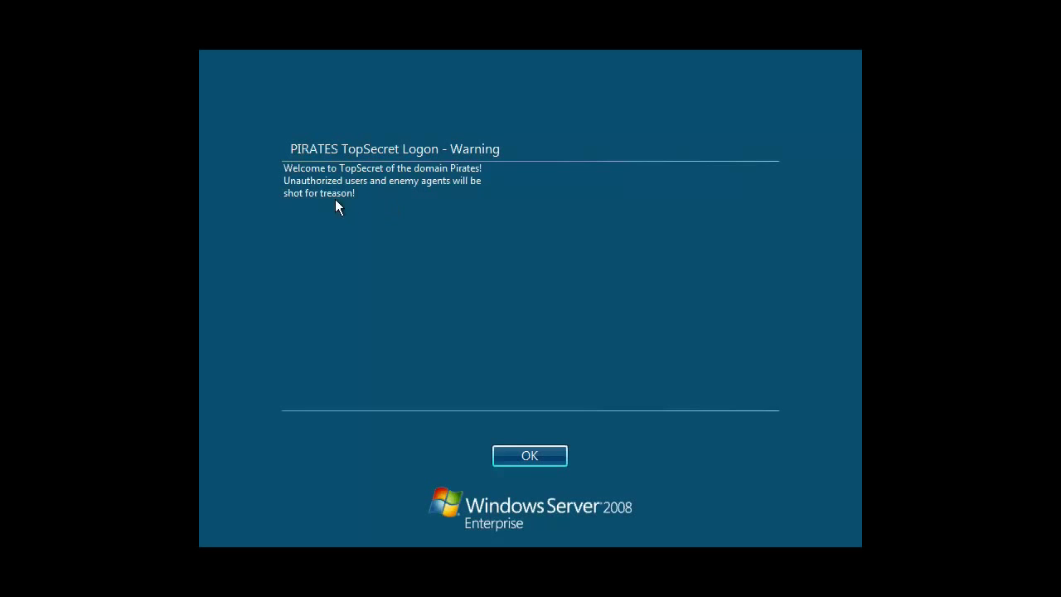
pyautogui.click(511, 458)
pyautogui.click(479, 381)
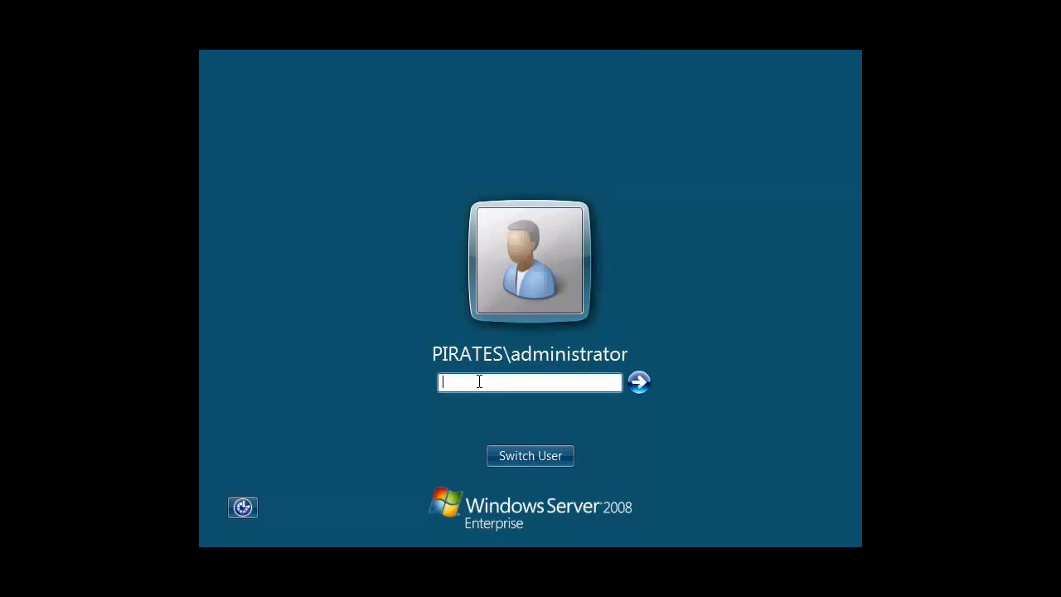
# Enter the administrator password, submit it, and dismiss the incorrect-password error.
pyautogui.write('****')
pyautogui.press('BackSpace')
pyautogui.press('BackSpace')
pyautogui.press('BackSpace')
pyautogui.press('BackSpace')
pyautogui.write('********')
pyautogui.press('Return')
pyautogui.click(498, 457)
pyautogui.write('********')
# Submit the retyped password to sign in, then immediately log administrator off again.
pyautogui.press('Return')
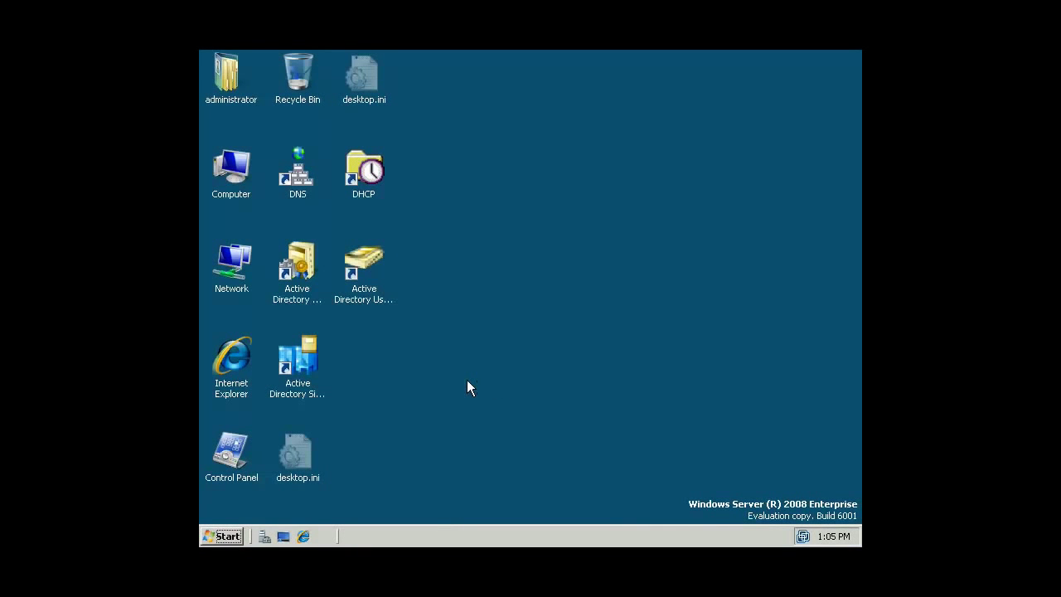
pyautogui.click(226, 536)
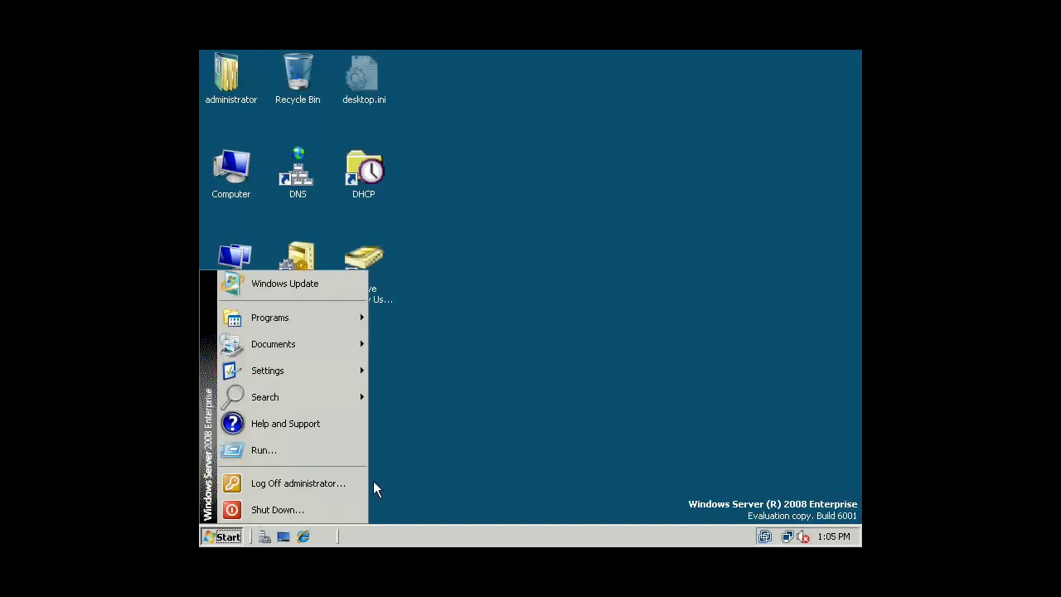
pyautogui.click(326, 486)
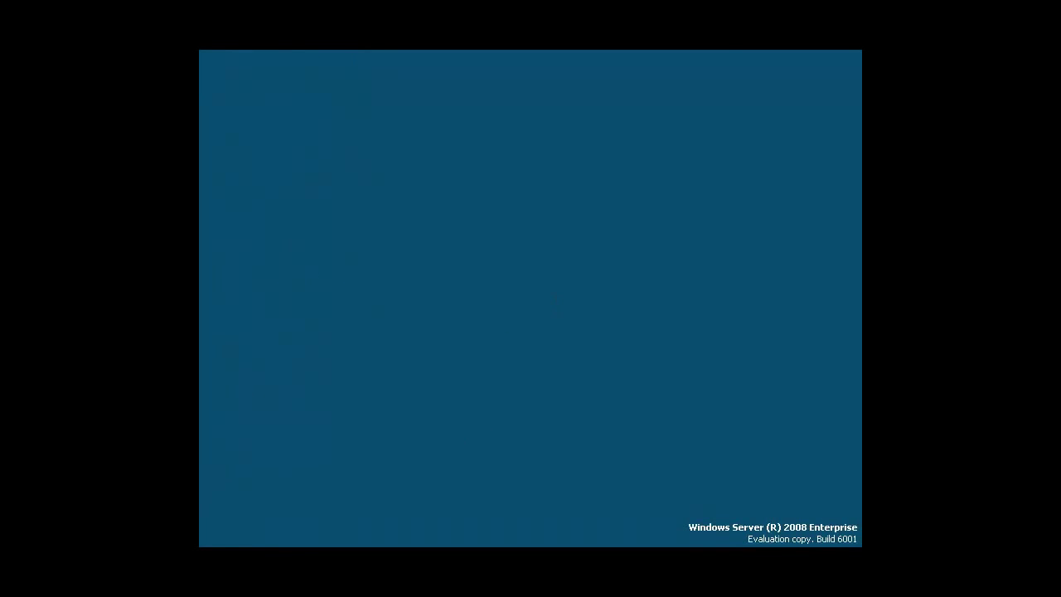
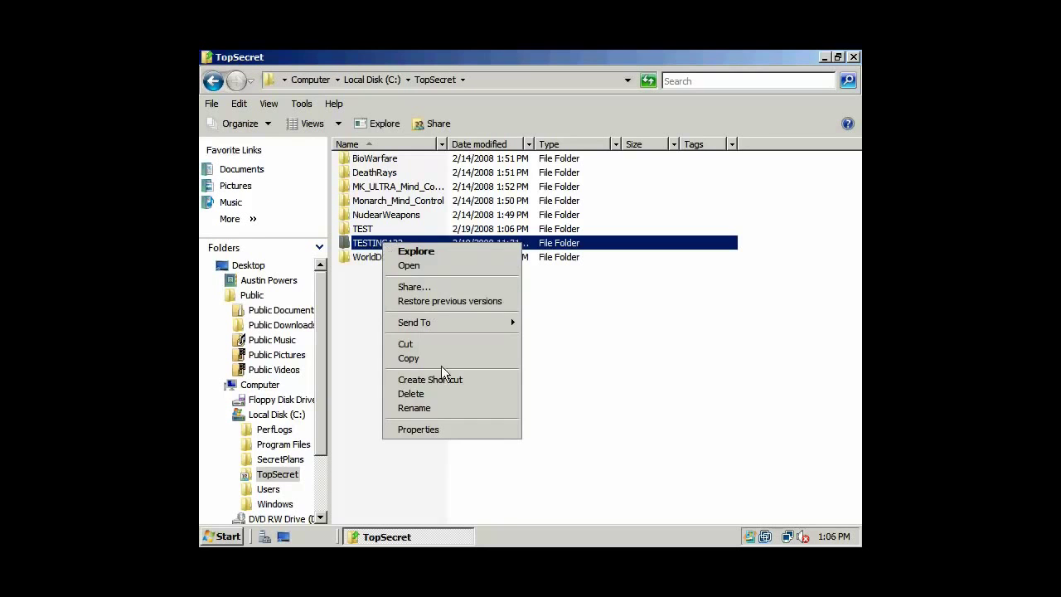
# Add the line 'REM Yeah baby!' to the testing123 batch file in Notepad and save it.
pyautogui.click(394, 250)
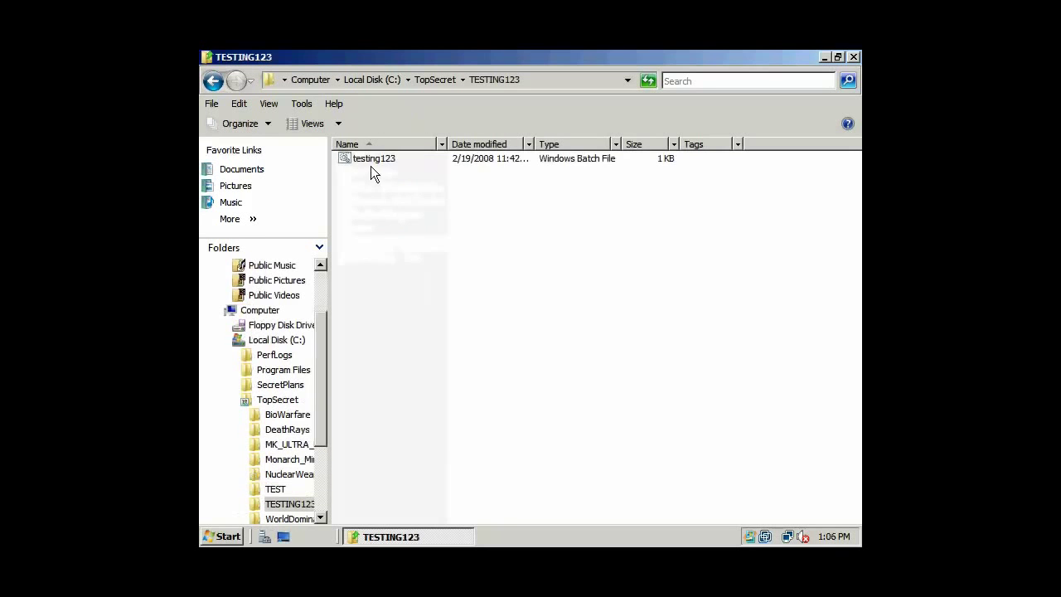
pyautogui.rightClick(372, 157)
pyautogui.click(411, 180)
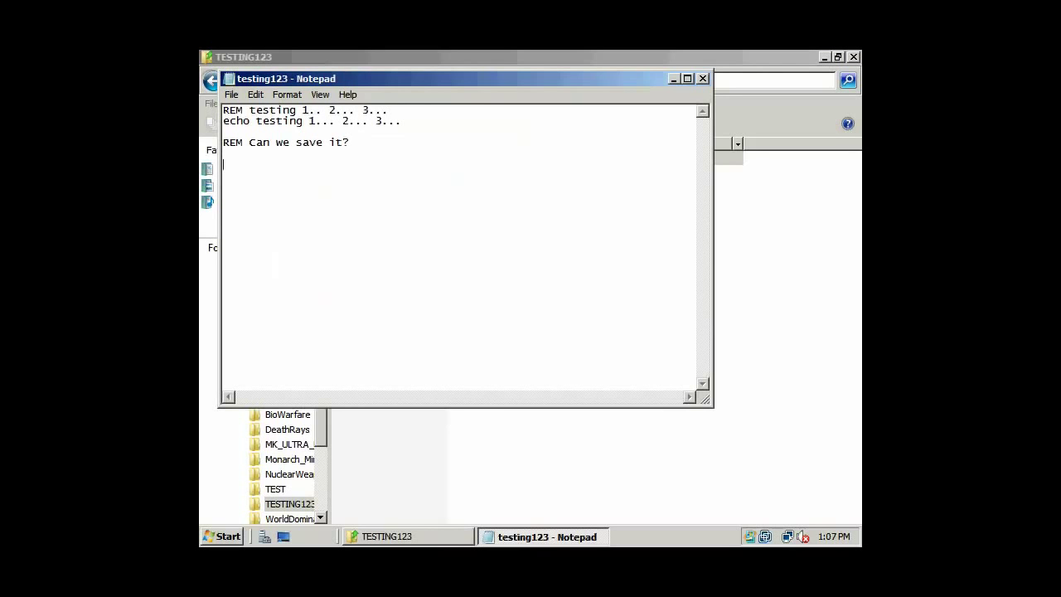
pyautogui.write('Yah ')
pyautogui.write('e')
pyautogui.press('Down')
pyautogui.click(232, 95)
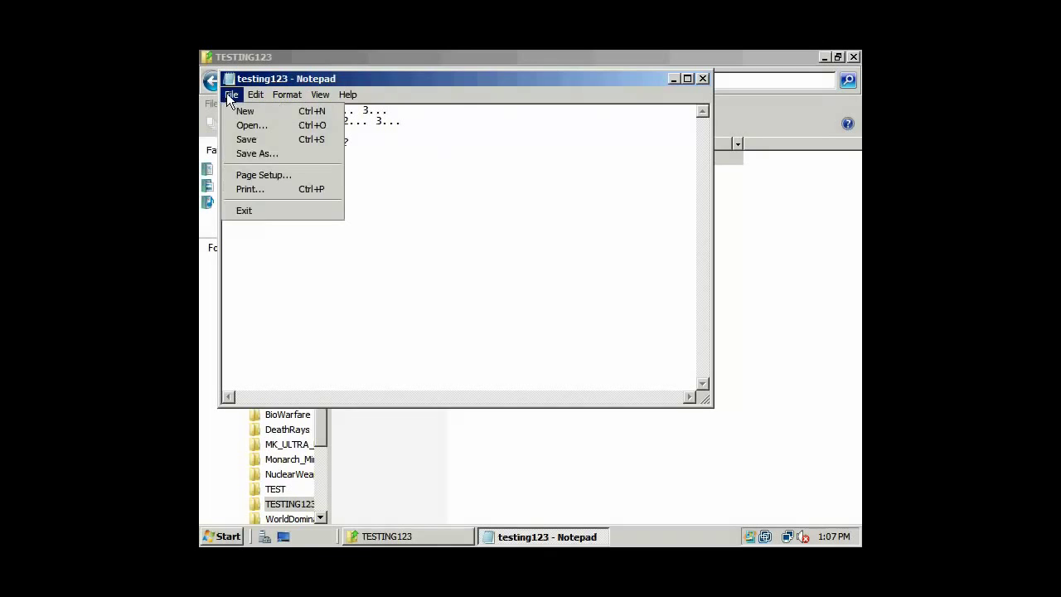
pyautogui.click(243, 140)
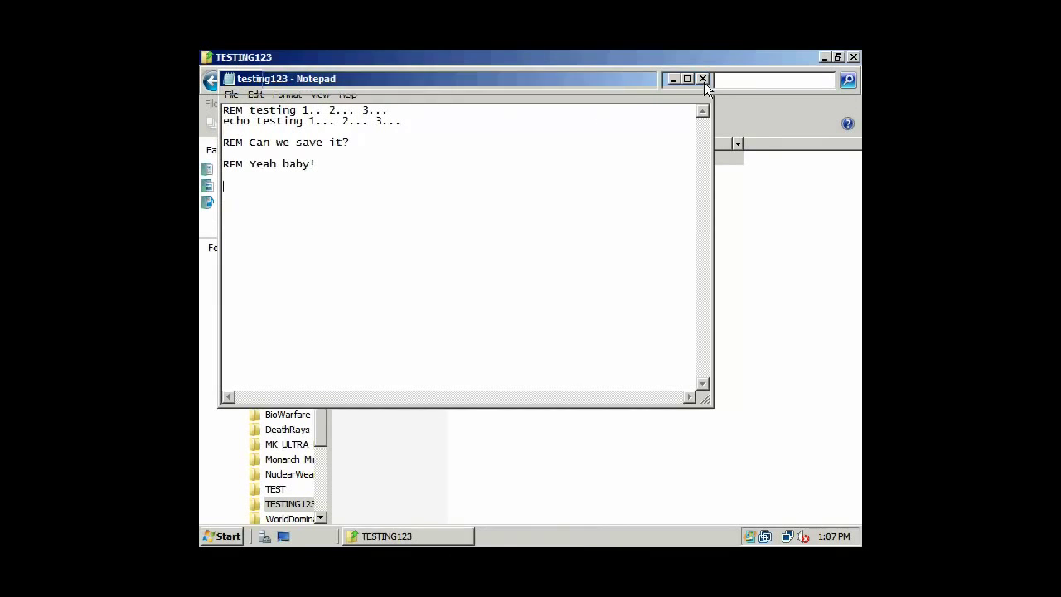
# Close Notepad and go back two folder levels in Explorer, to drive C:.
pyautogui.click(703, 78)
pyautogui.rightClick(663, 290)
pyautogui.click(356, 134)
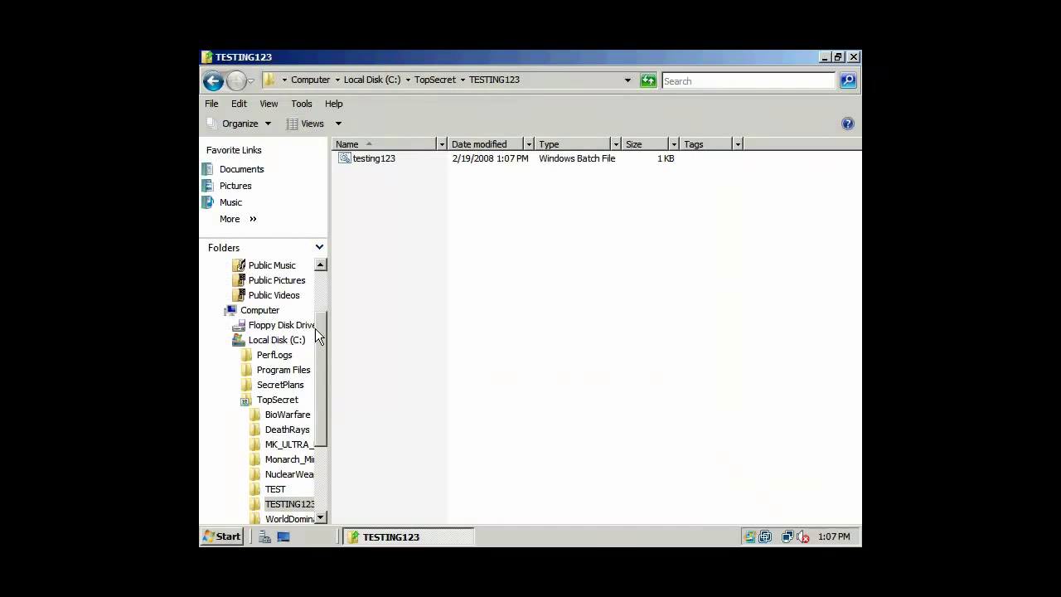
pyautogui.moveTo(315, 329); pyautogui.dragTo(315, 286)
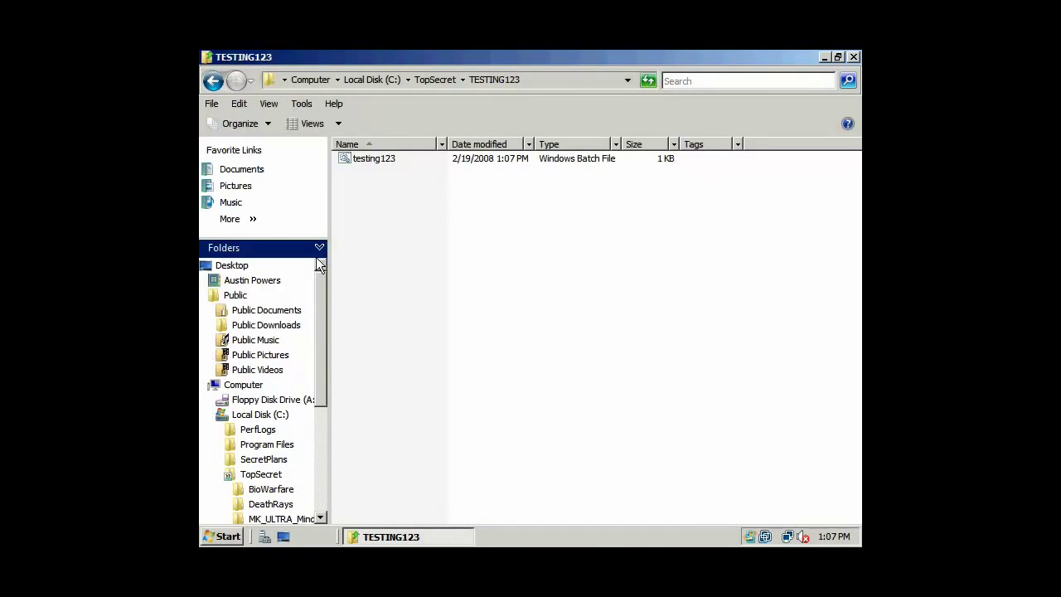
pyautogui.click(212, 80)
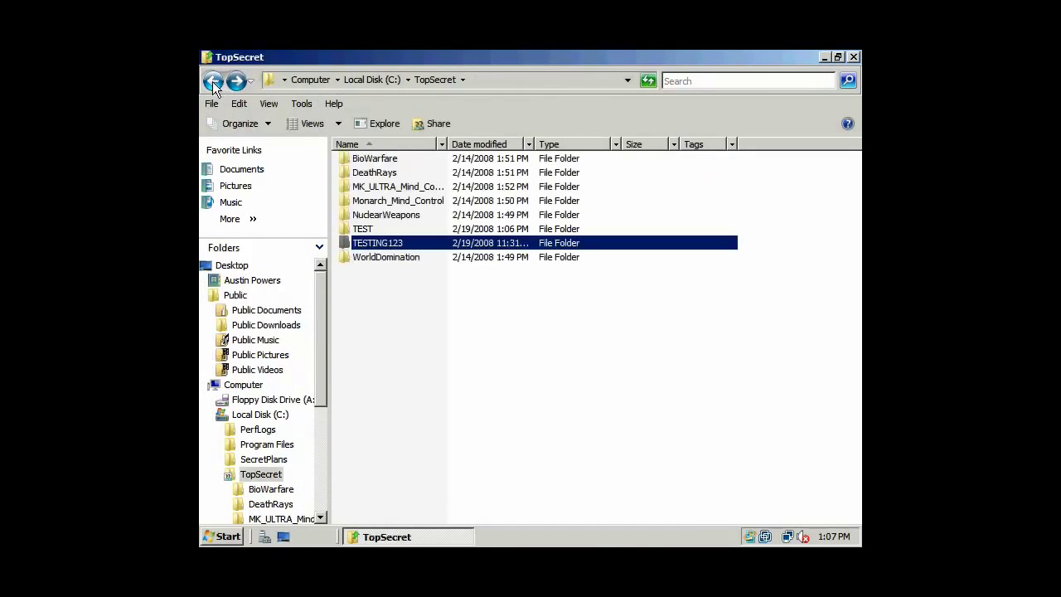
pyautogui.click(212, 81)
# Close Explorer and log off the current user from the Start menu.
pyautogui.click(854, 57)
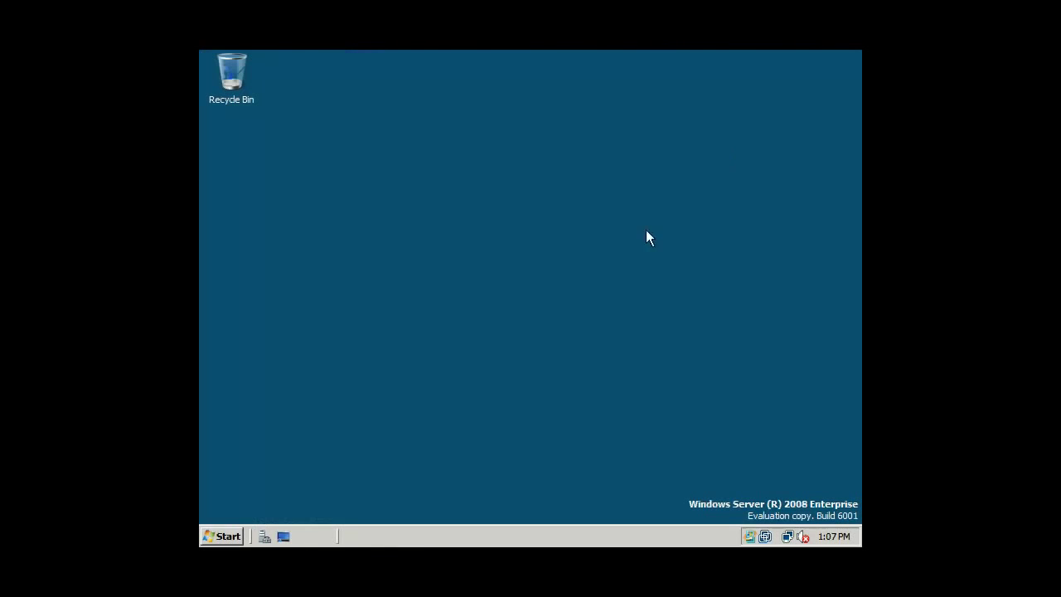
pyautogui.click(229, 539)
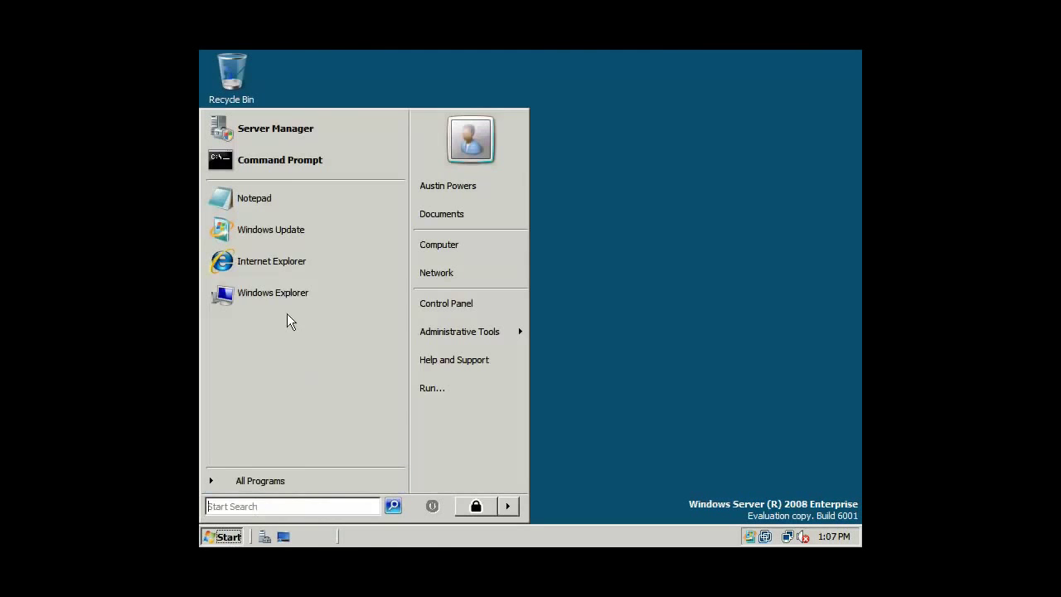
pyautogui.click(514, 511)
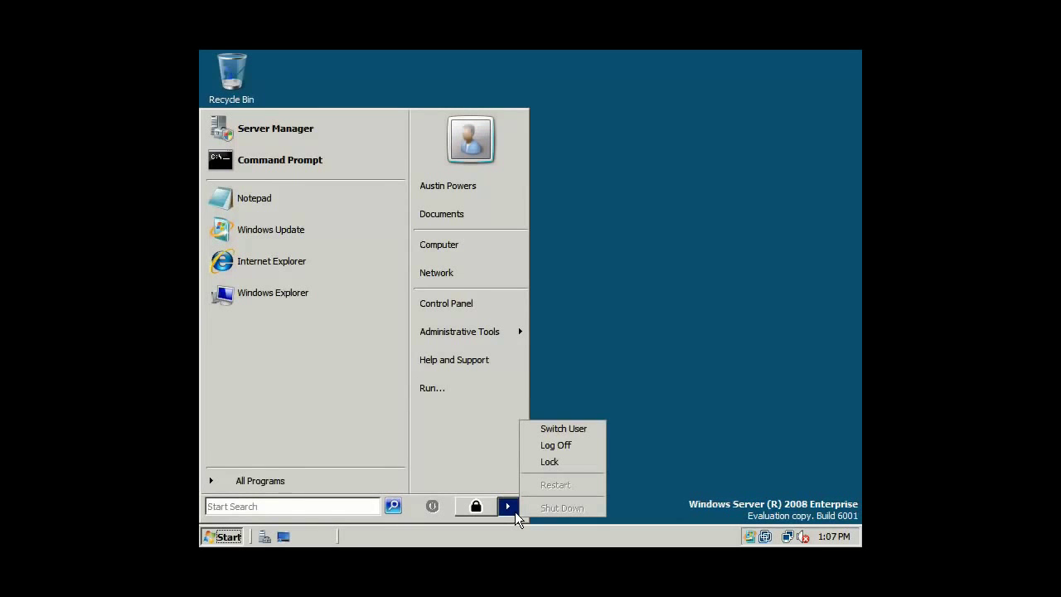
pyautogui.click(556, 444)
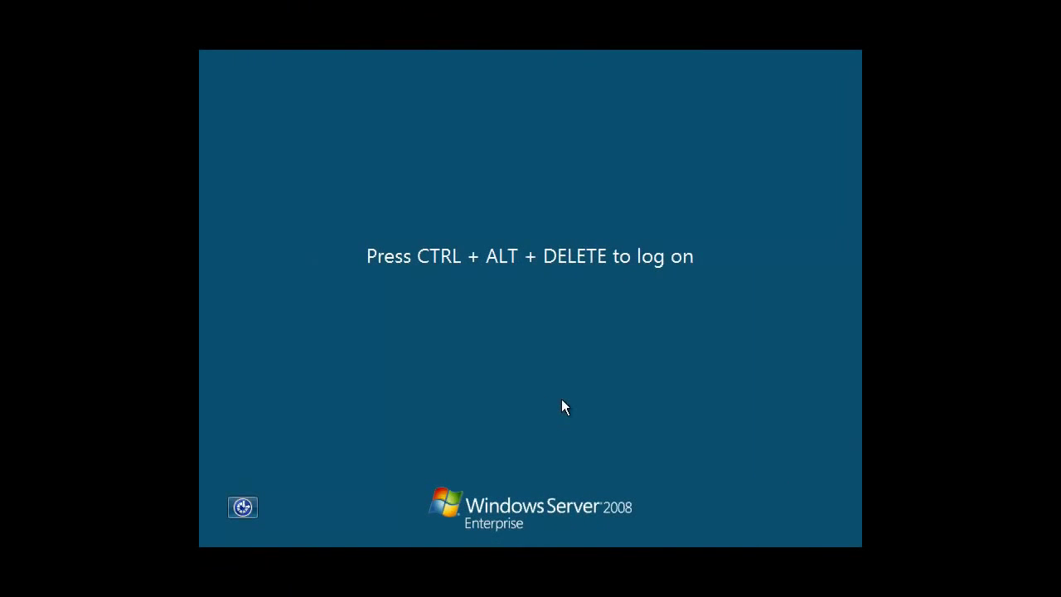
# Log back on as PIRATES\administrator through Other User with the administrator password.
pyautogui.hotkey('ctrl', 'alt', 'Delete')
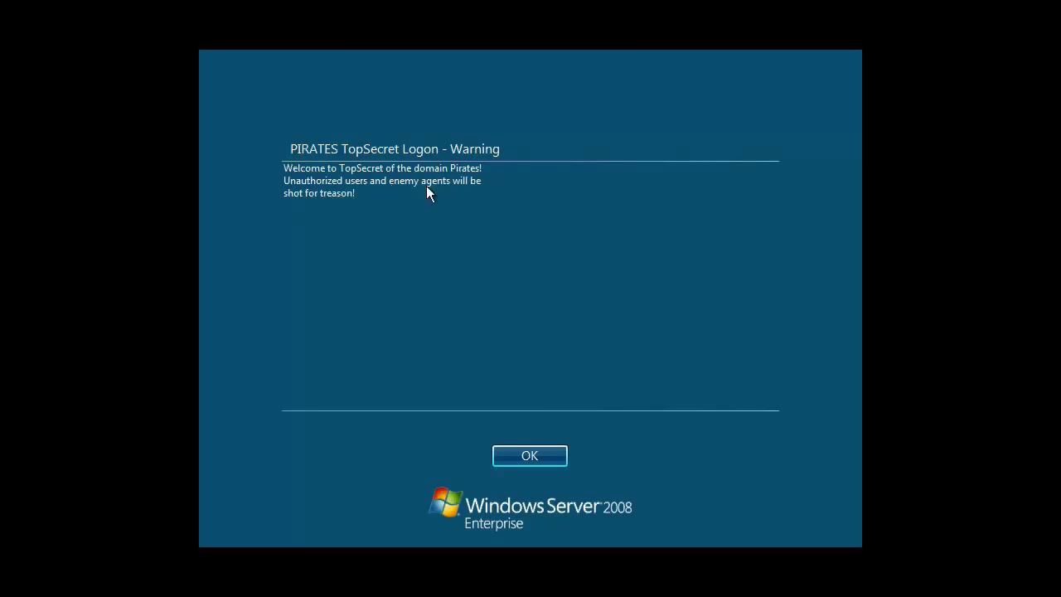
pyautogui.click(544, 461)
pyautogui.click(539, 455)
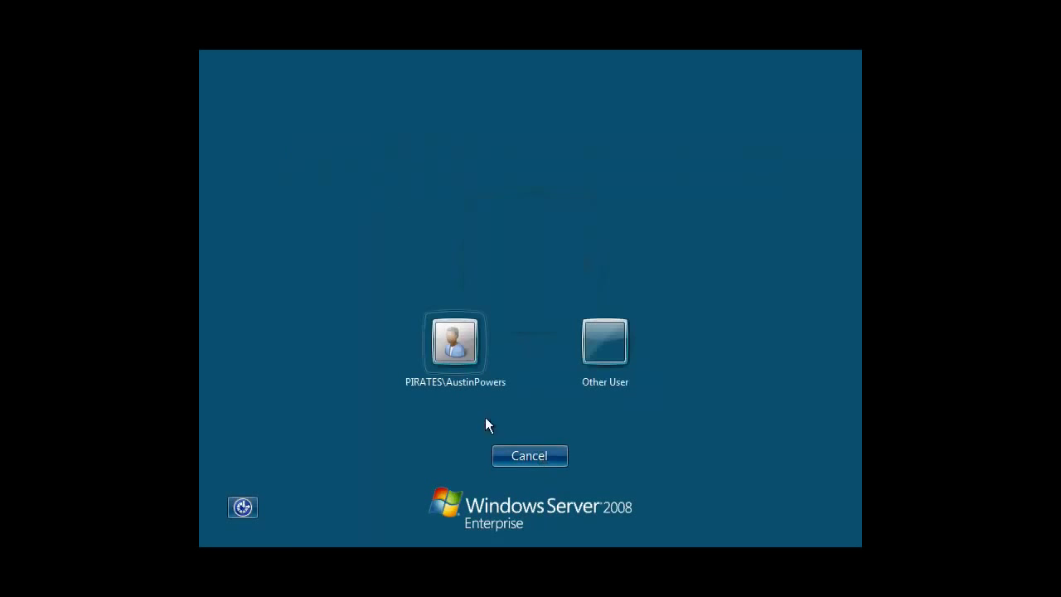
pyautogui.click(601, 345)
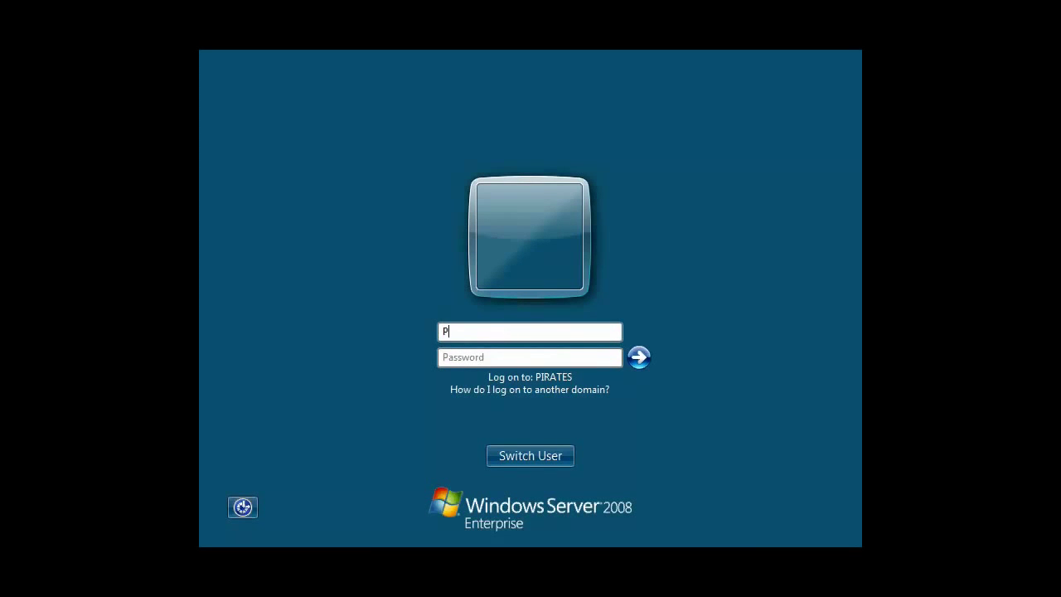
pyautogui.write('PIRATES\\administrator')
pyautogui.press('Tab')
pyautogui.write('password')
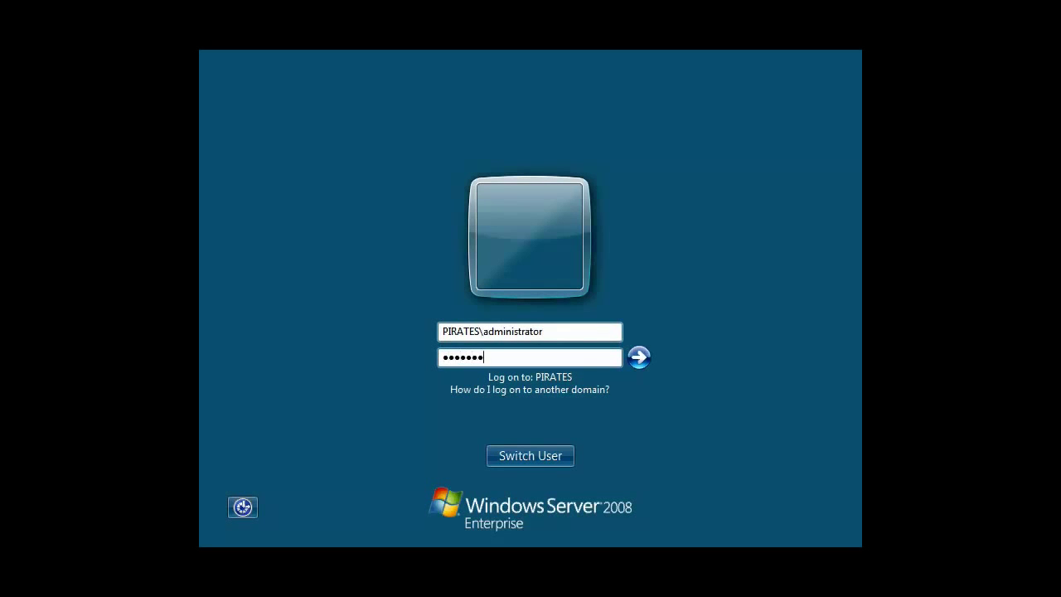
pyautogui.press('Return')
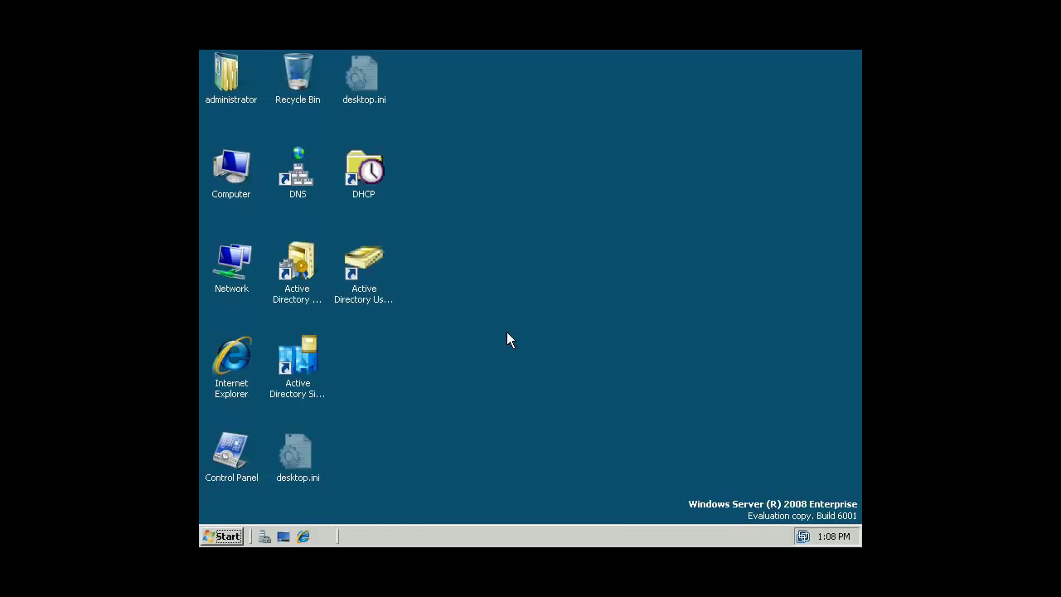
# Open Server Manager via Computer > Manage and expand Diagnostics > Event Viewer.
pyautogui.click(229, 539)
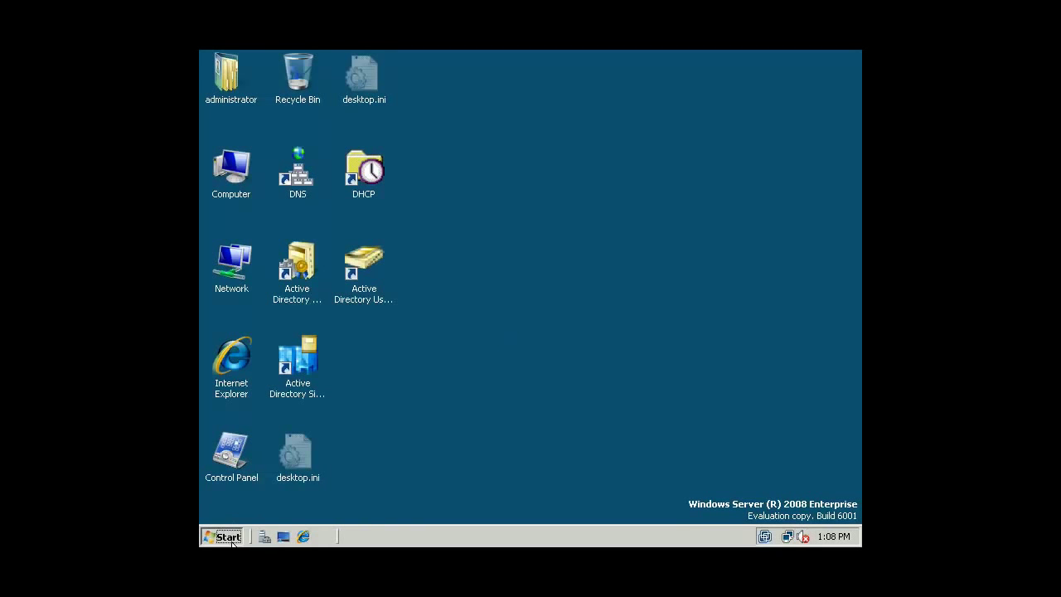
pyautogui.click(516, 403)
pyautogui.rightClick(238, 195)
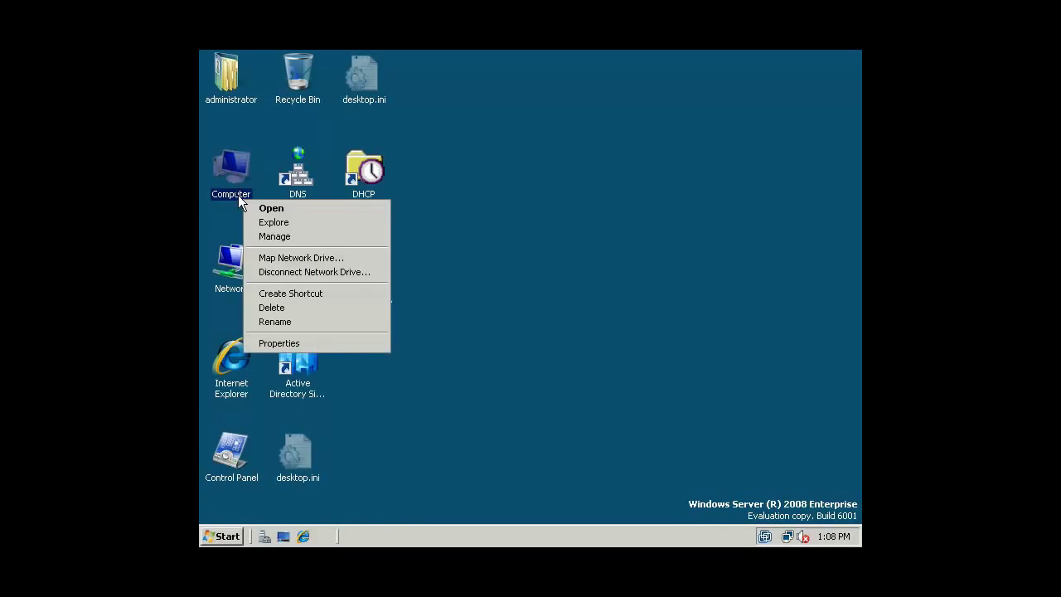
pyautogui.click(280, 235)
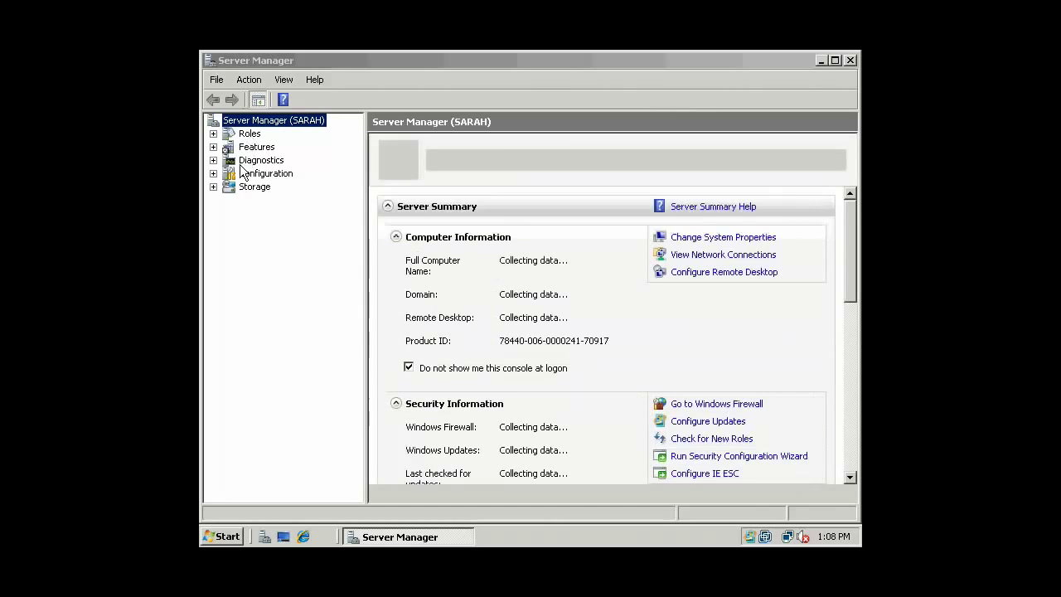
pyautogui.click(238, 178)
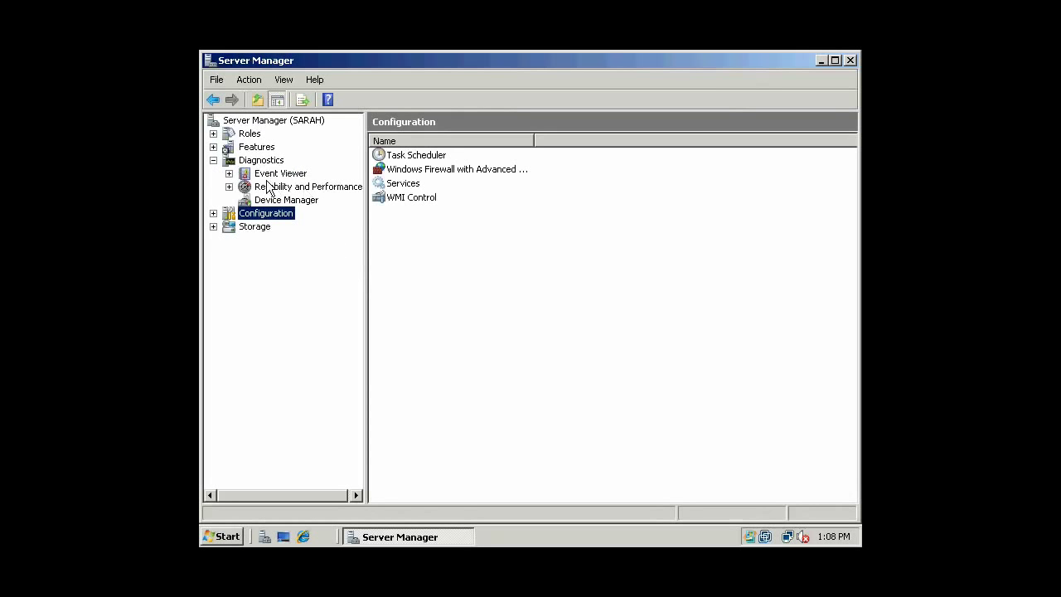
pyautogui.click(274, 174)
pyautogui.click(230, 173)
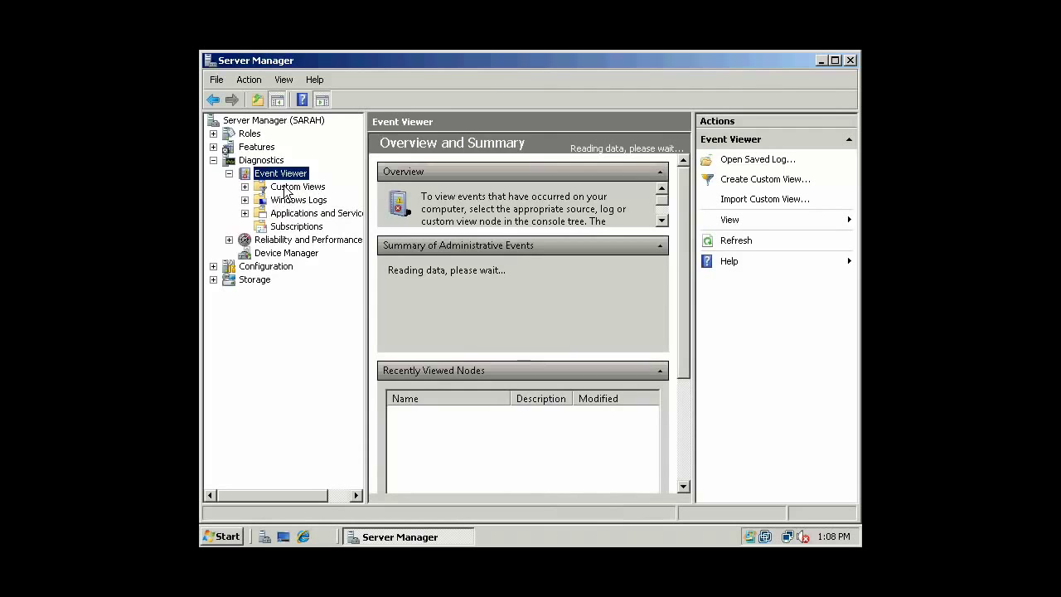
# Open the Security log, widen the list and view the top 4658 event's properties.
pyautogui.click(268, 201)
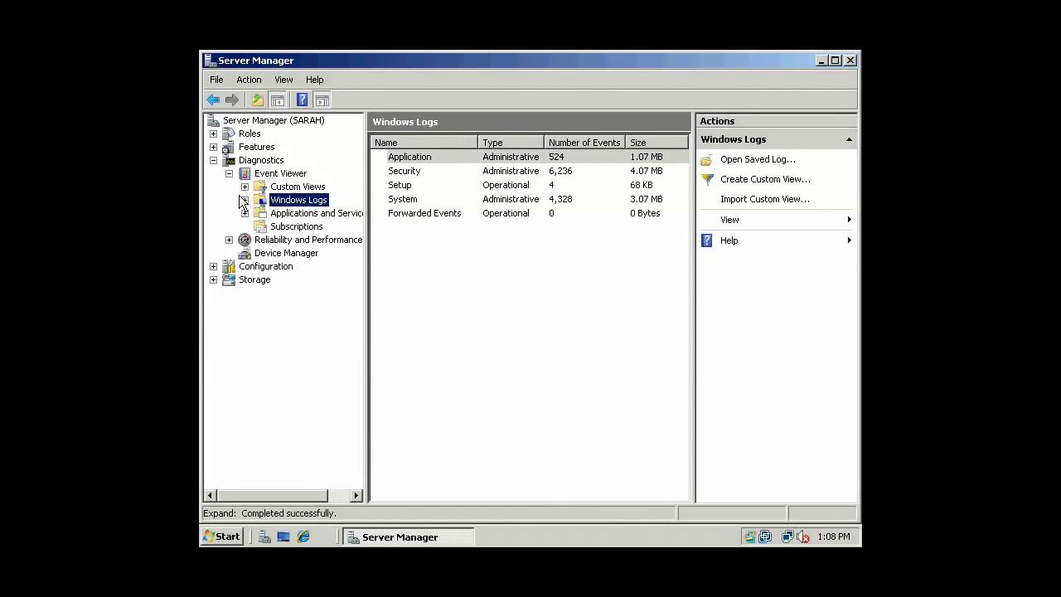
pyautogui.click(245, 199)
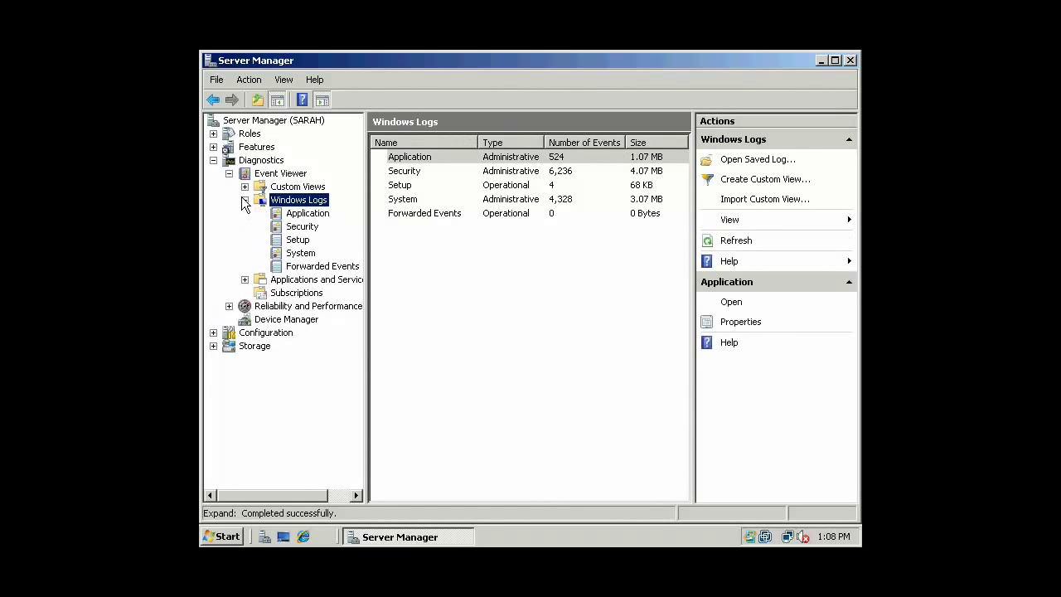
pyautogui.click(304, 228)
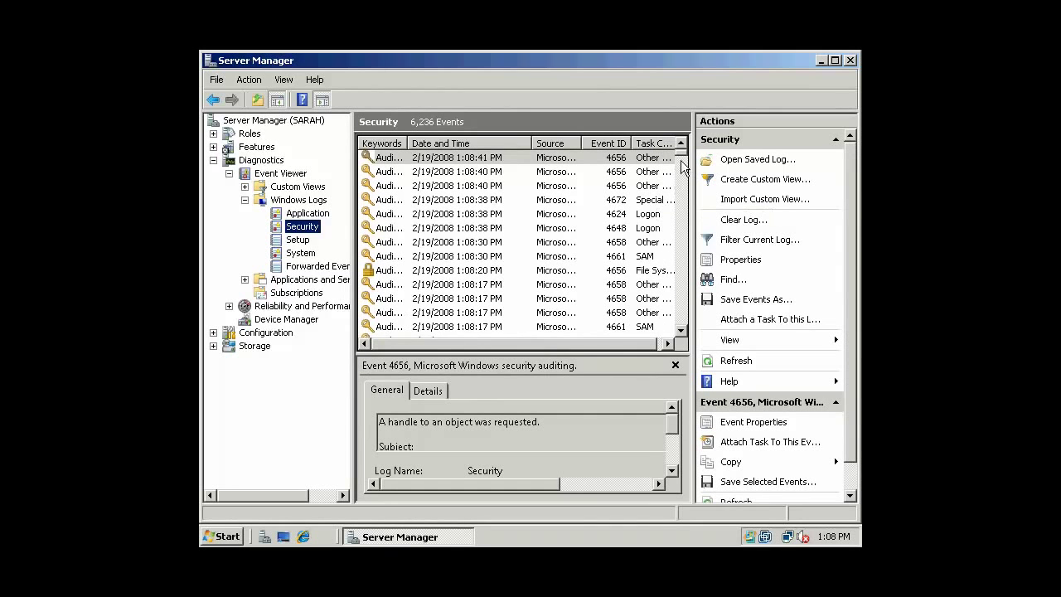
pyautogui.moveTo(682, 162); pyautogui.dragTo(841, 209)
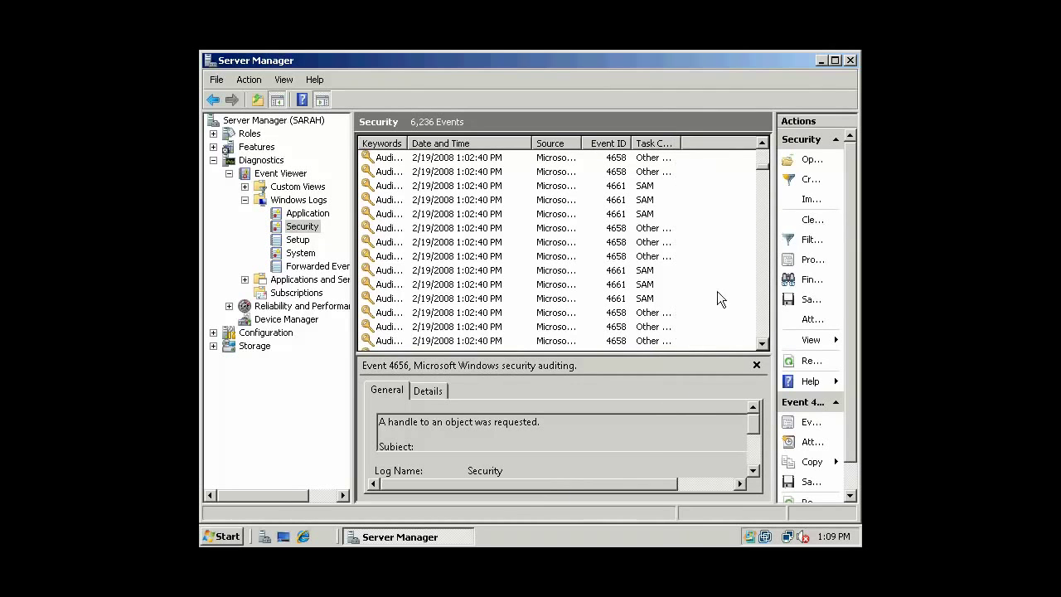
pyautogui.click(610, 190)
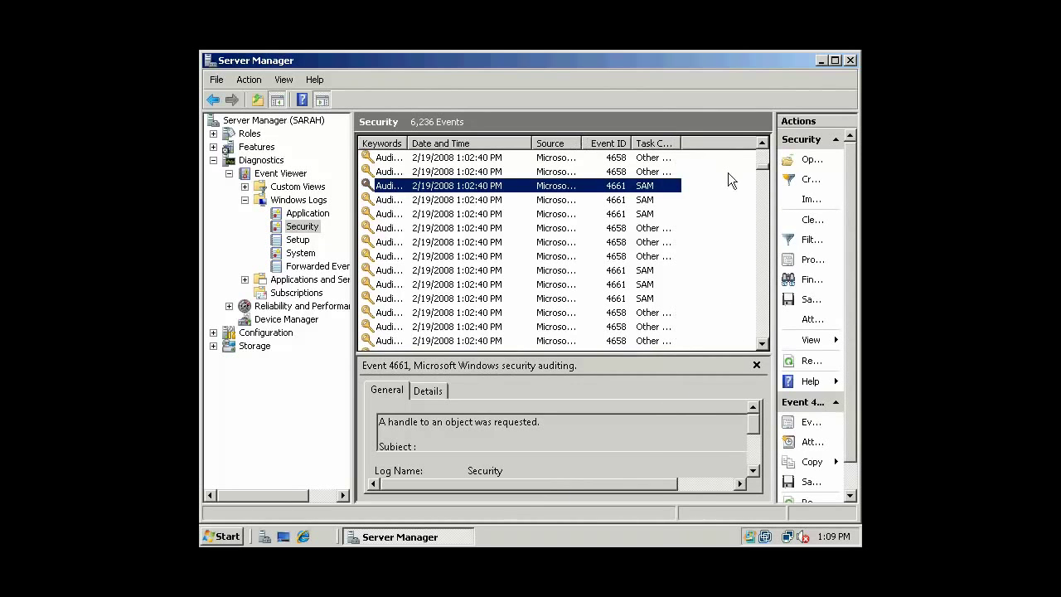
pyautogui.click(479, 172)
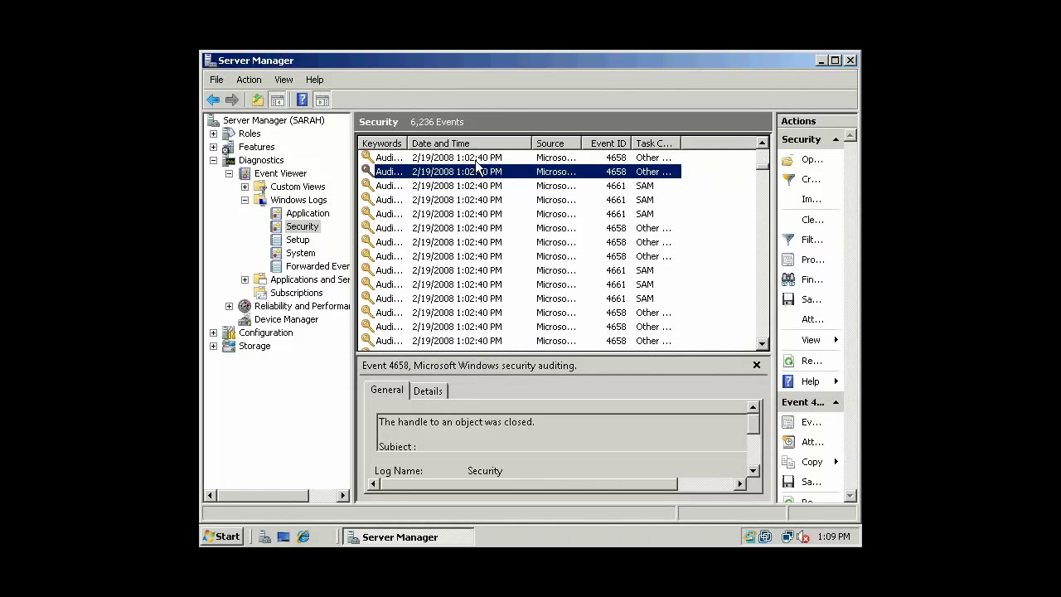
pyautogui.click(479, 158)
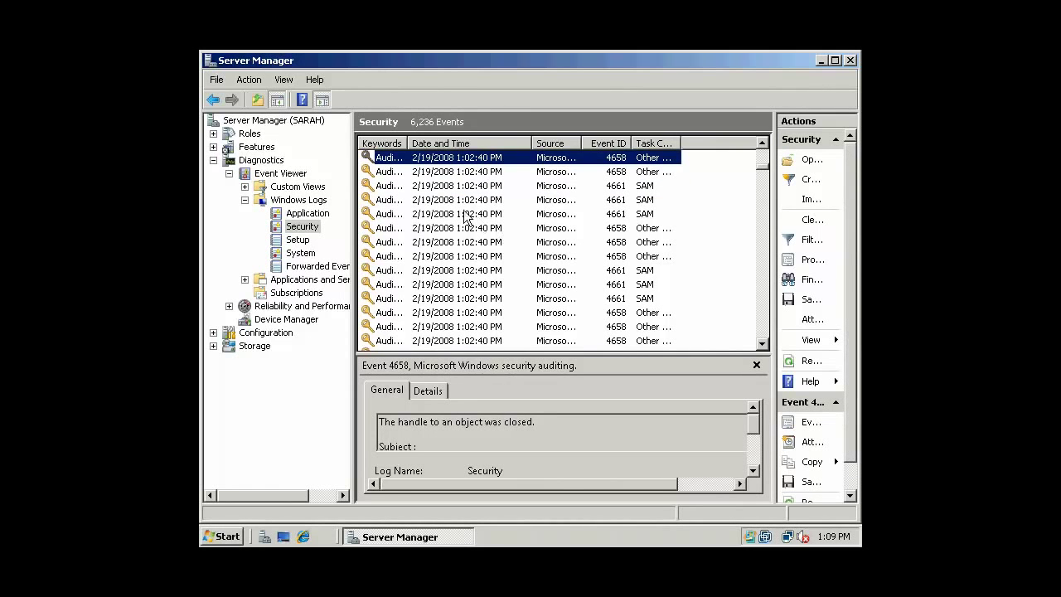
pyautogui.doubleClick(429, 172)
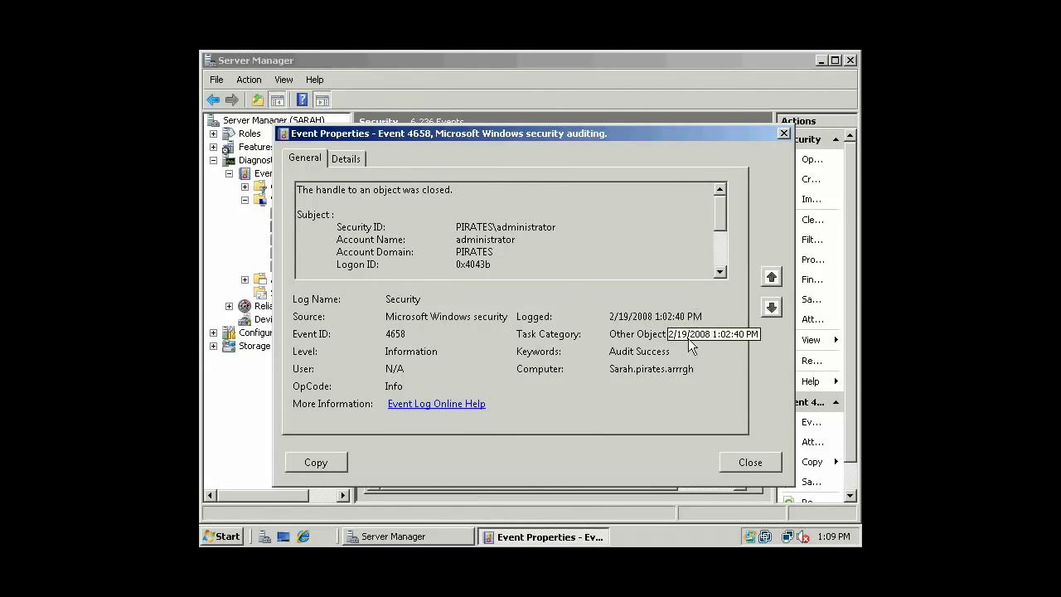
pyautogui.click(742, 463)
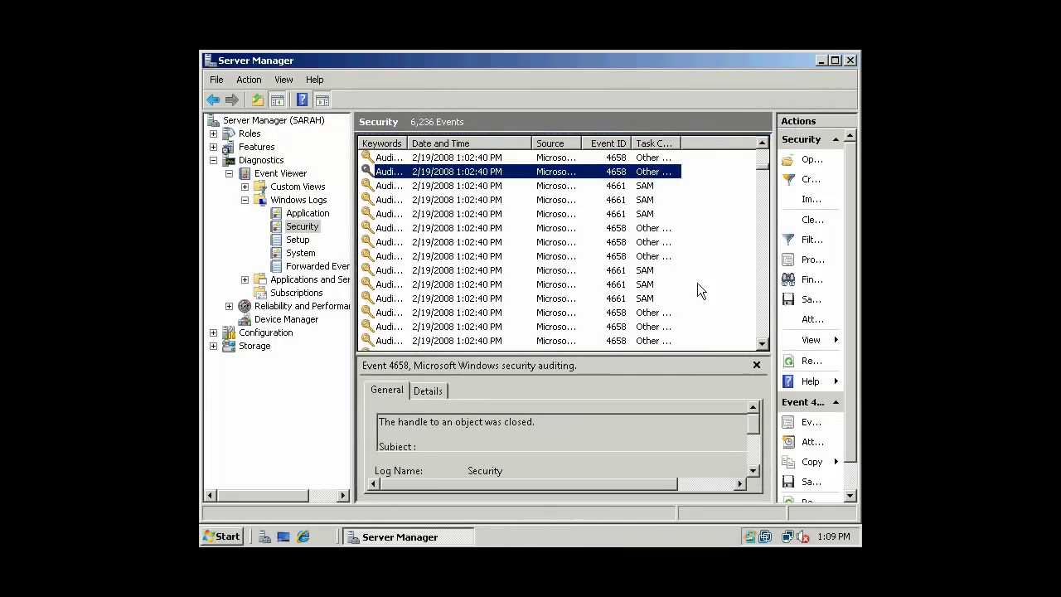
# Scroll through the Security events and widen the Keywords column to show full text.
pyautogui.scroll(-5, 766, 223)
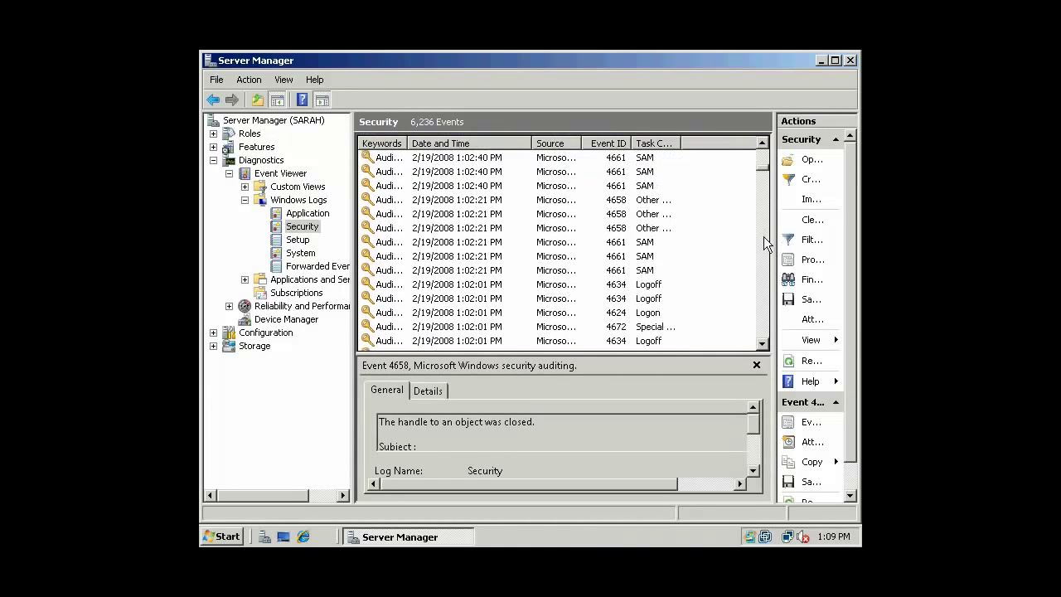
pyautogui.scroll(-10, 765, 238)
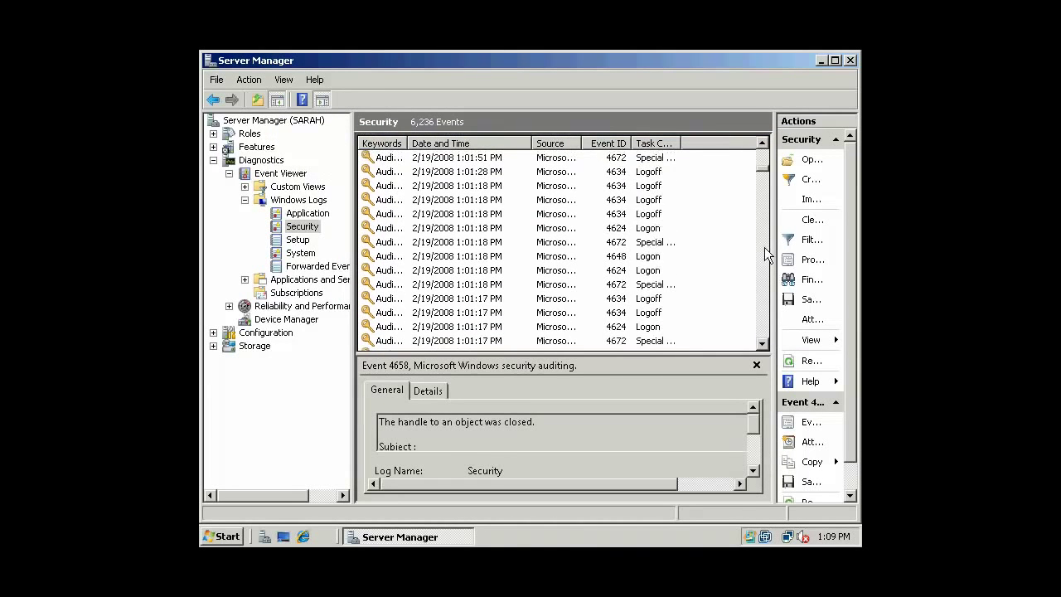
pyautogui.scroll(-3, 764, 254)
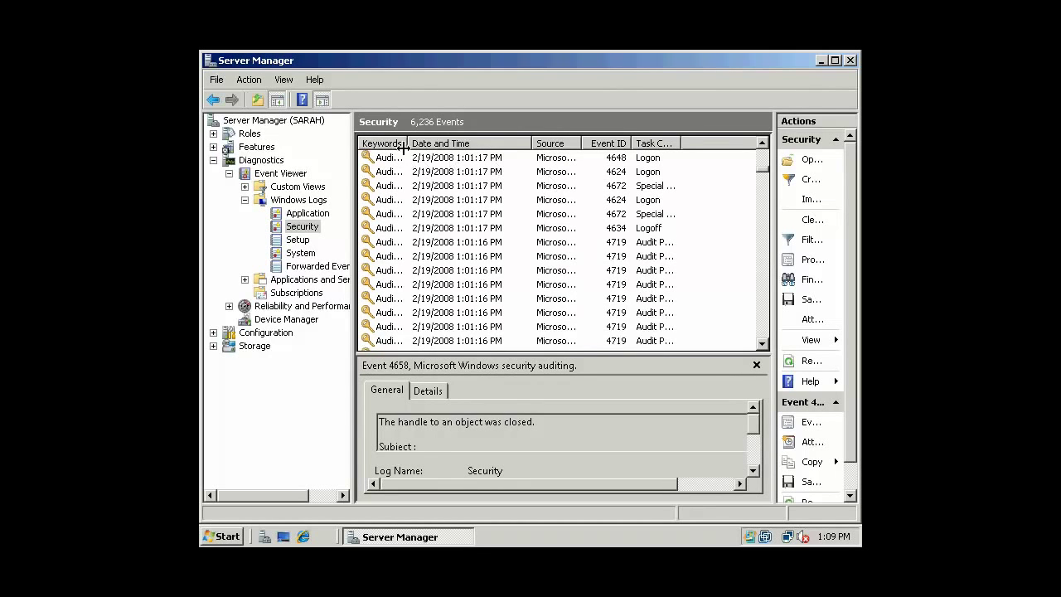
pyautogui.moveTo(421, 145); pyautogui.dragTo(457, 145)
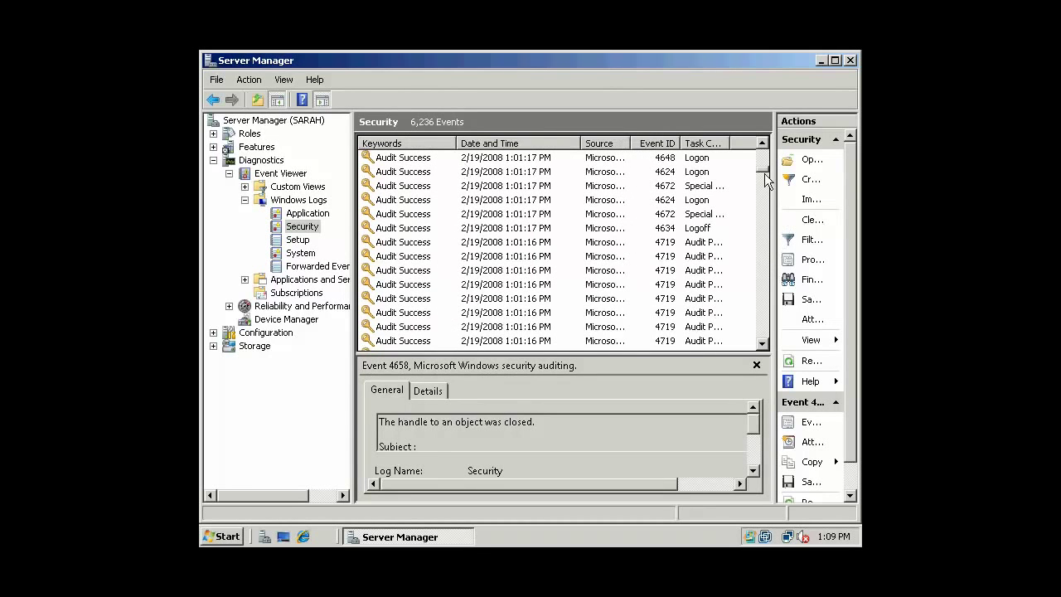
pyautogui.moveTo(764, 179); pyautogui.dragTo(763, 263)
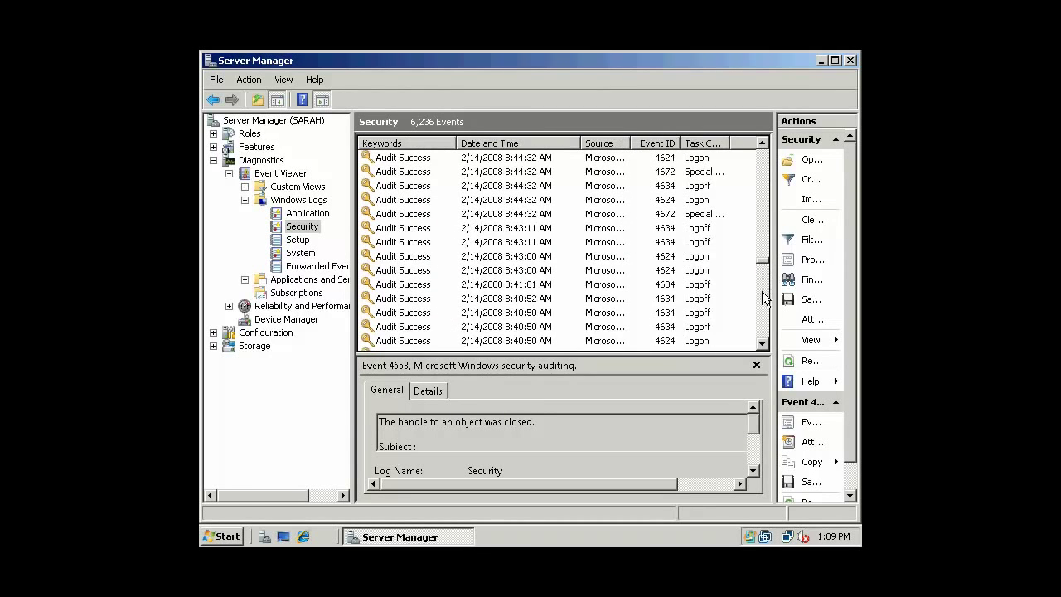
pyautogui.click(764, 318)
pyautogui.click(764, 282)
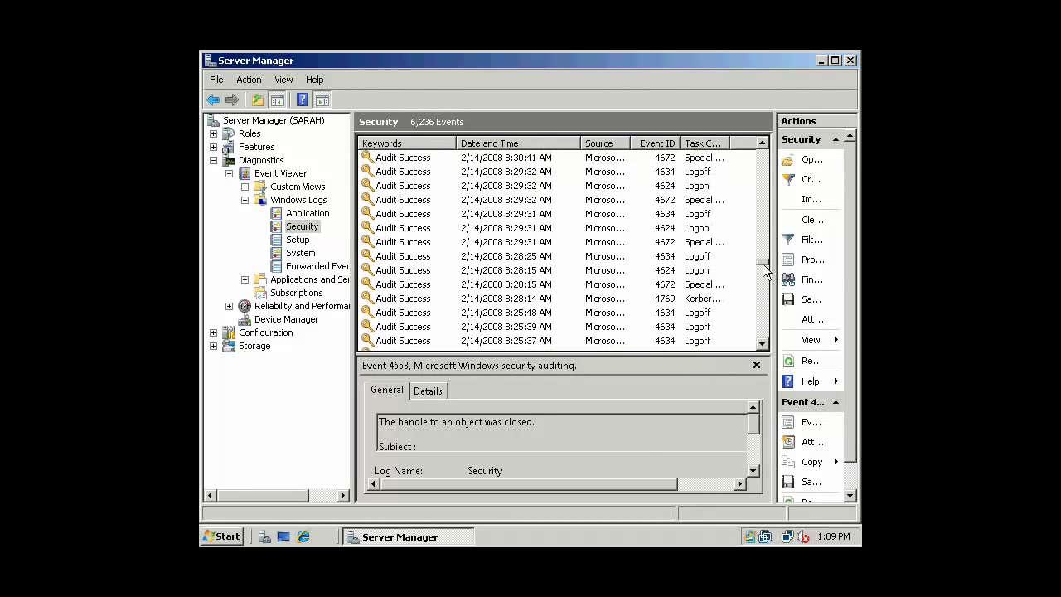
pyautogui.moveTo(764, 265); pyautogui.dragTo(763, 155)
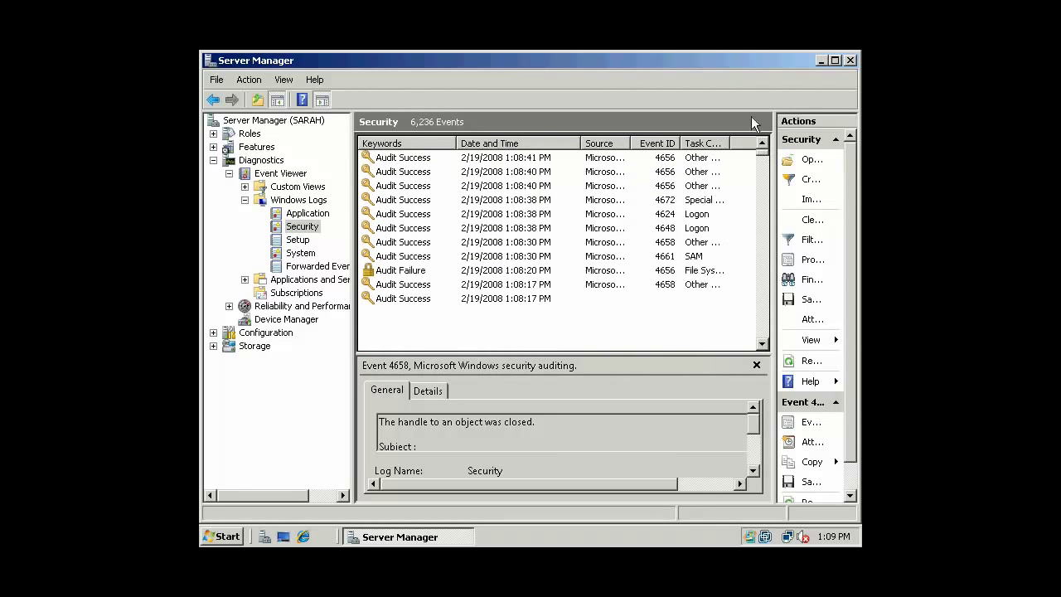
# Close Server Manager and log the administrator off.
pyautogui.click(850, 60)
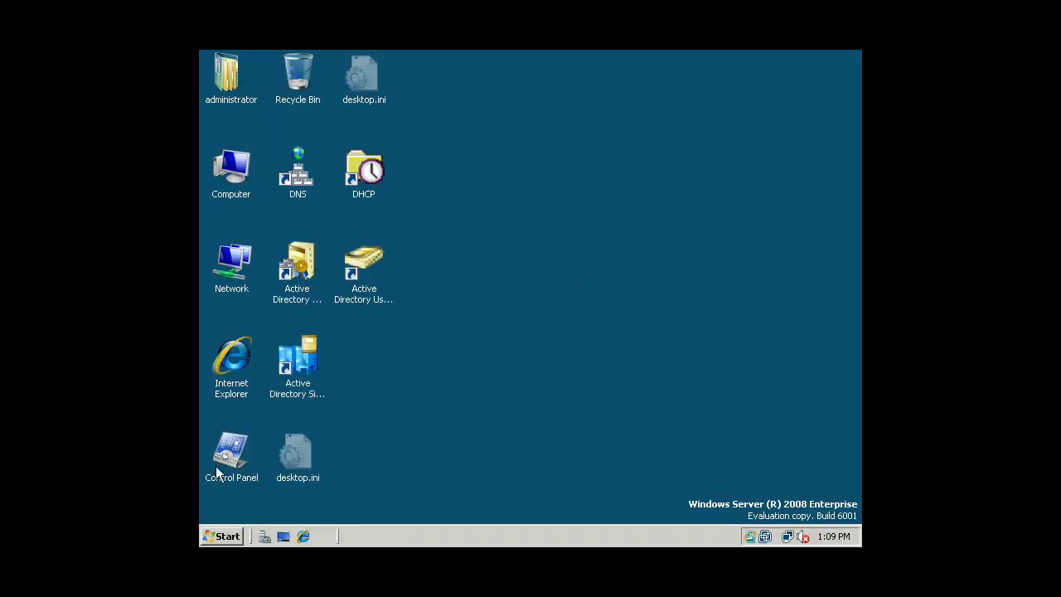
pyautogui.click(215, 539)
pyautogui.click(289, 490)
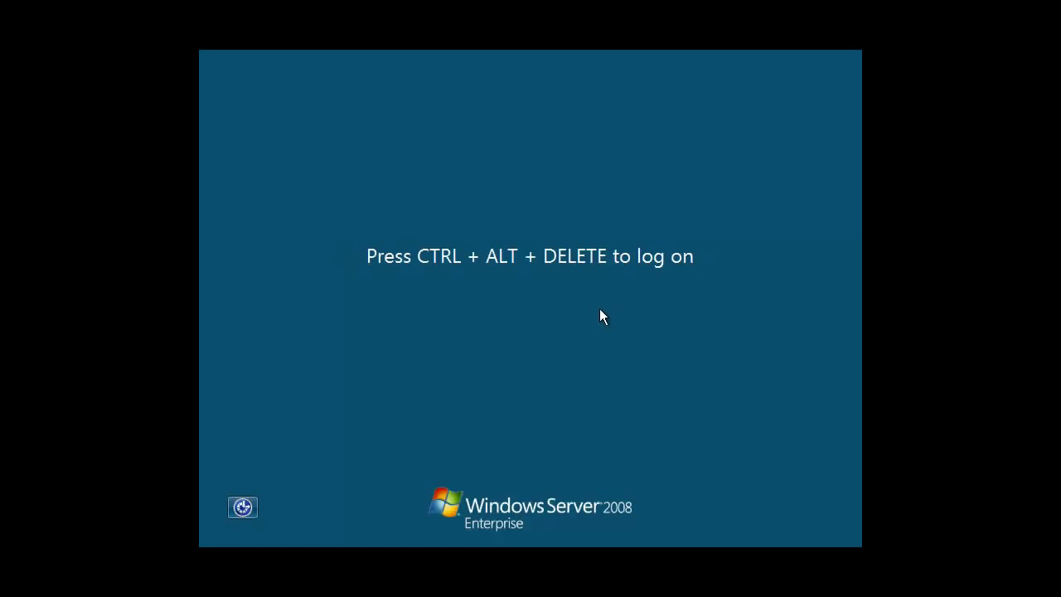
# Log on as domain user PIRATES\DrEvil through Other User with that account's password.
pyautogui.hotkey('ctrl', 'alt', 'Delete')
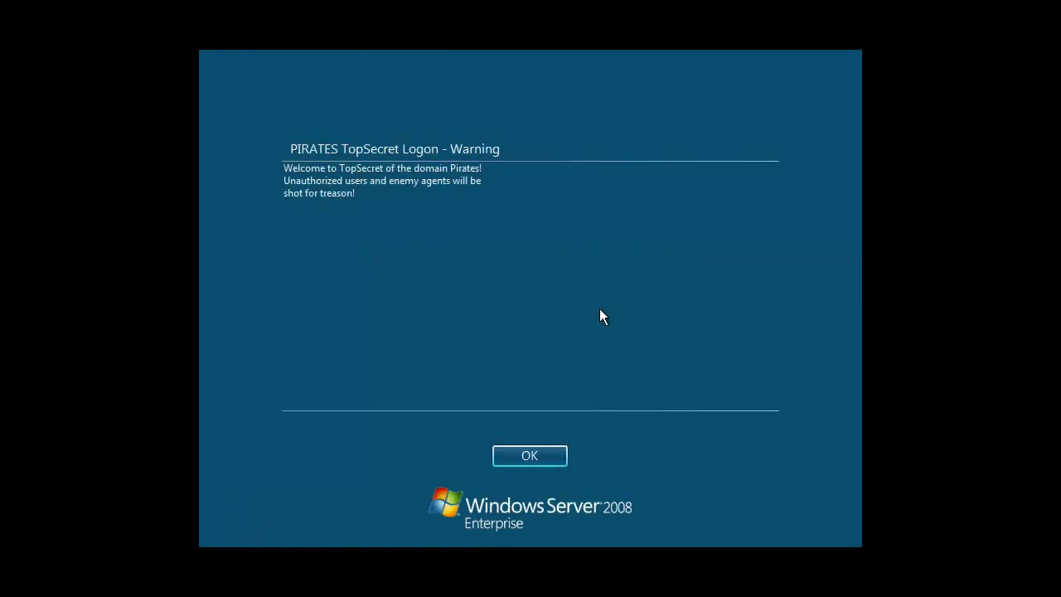
pyautogui.click(504, 455)
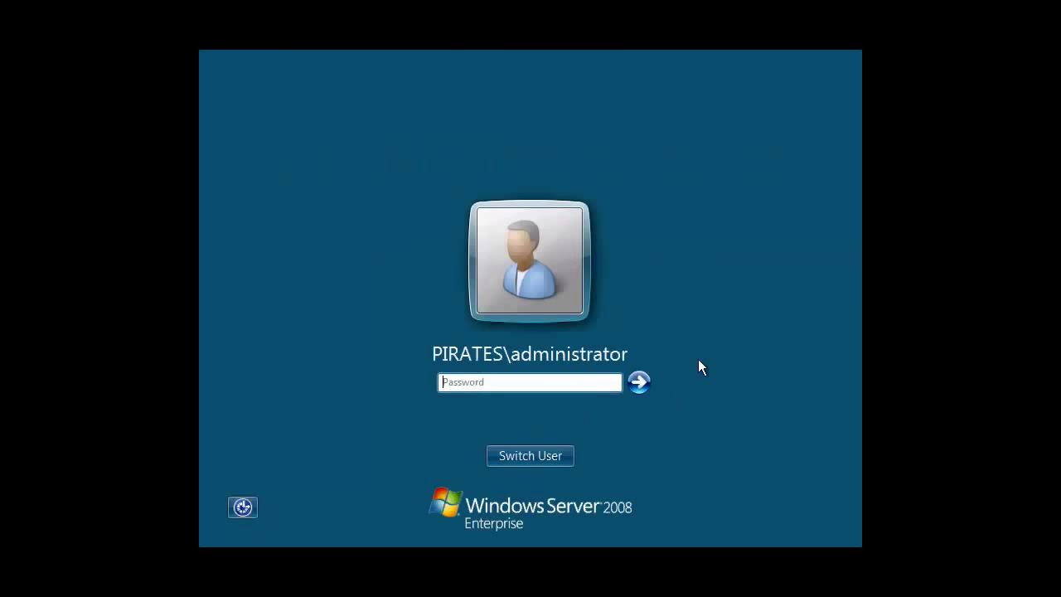
pyautogui.click(526, 458)
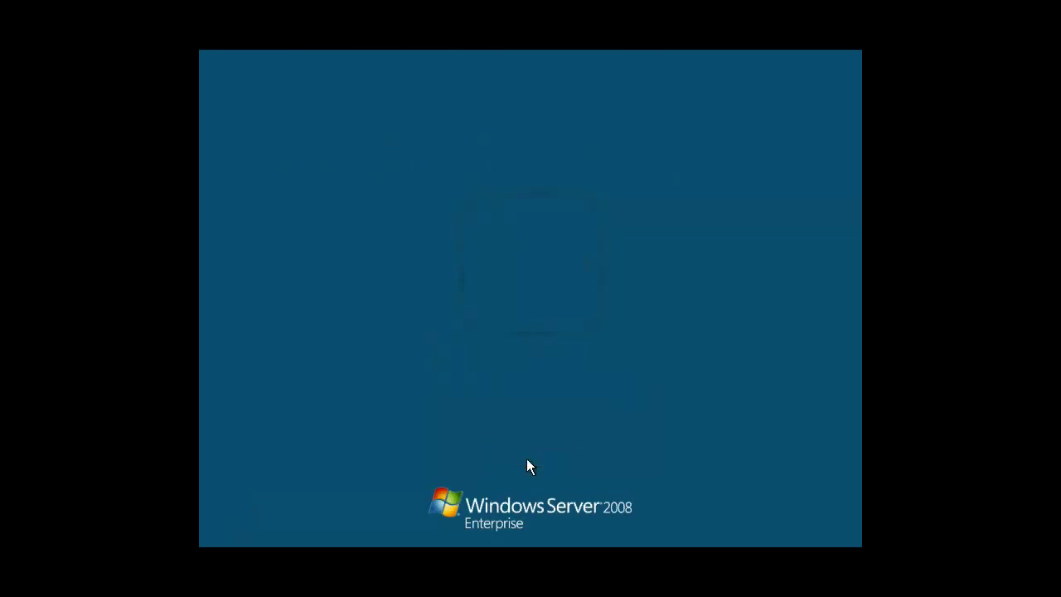
pyautogui.click(605, 364)
pyautogui.write('PIRATES')
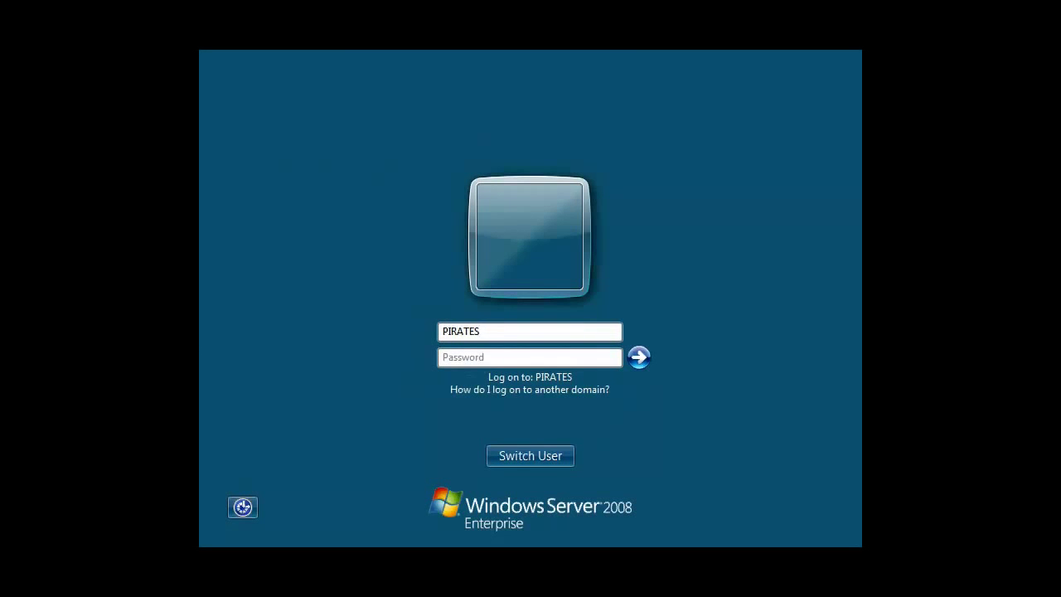
pyautogui.write('\\DrEvil')
pyautogui.press('Tab')
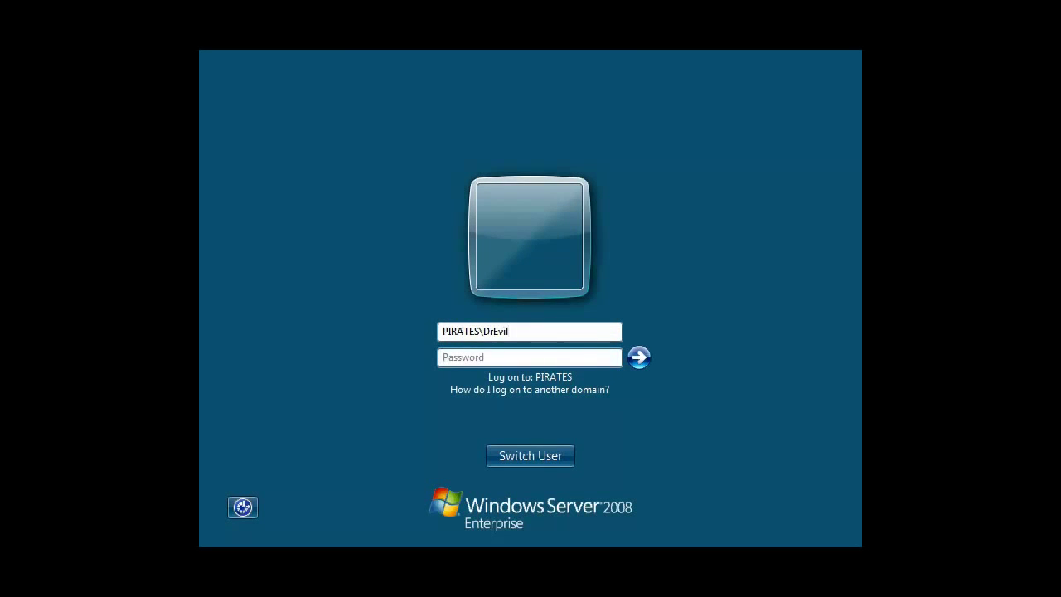
pyautogui.write('***')
pyautogui.press('Return')
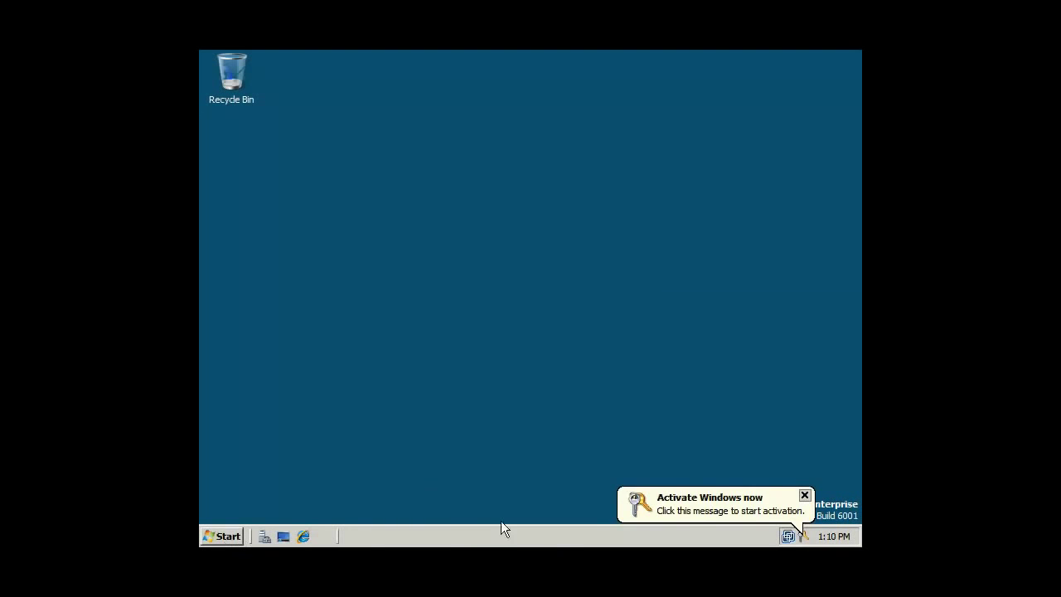
# Dismiss the activation reminder and browse to Local Disk (C:) in Explorer.
pyautogui.click(658, 506)
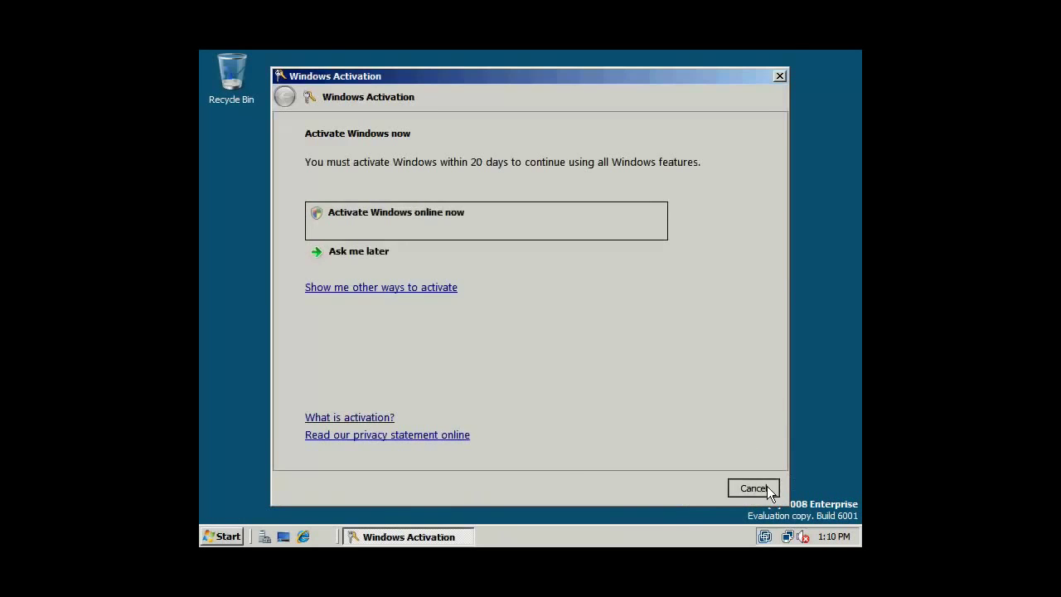
pyautogui.click(767, 486)
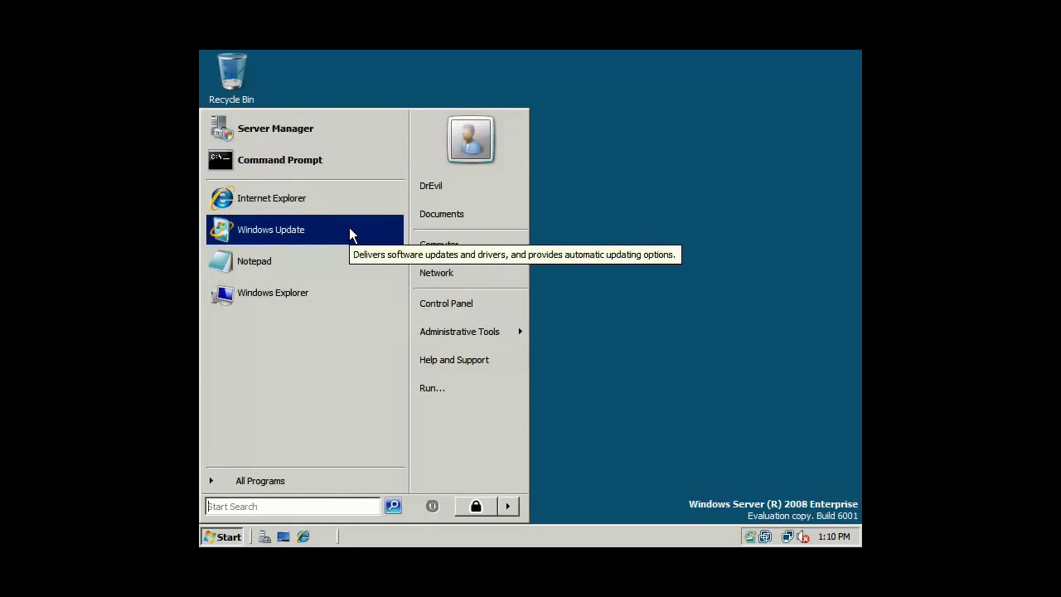
pyautogui.click(262, 292)
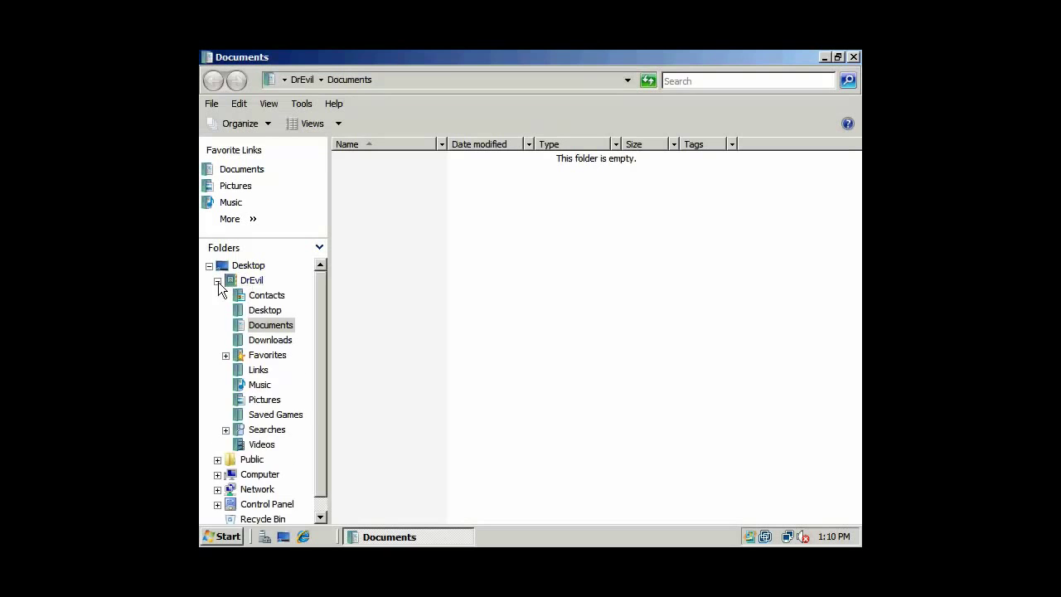
pyautogui.click(218, 280)
pyautogui.click(256, 310)
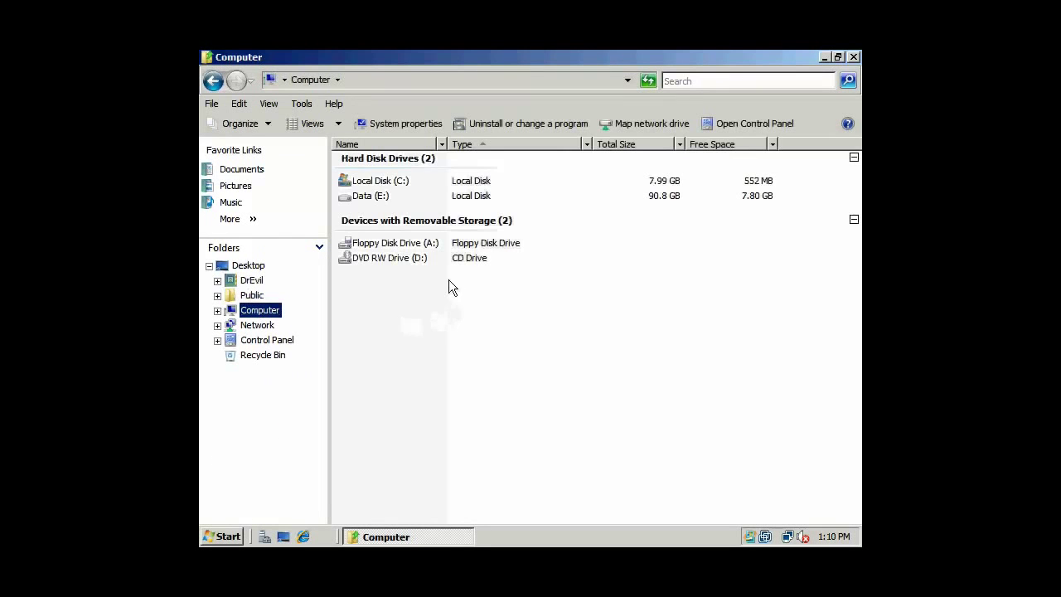
pyautogui.doubleClick(398, 181)
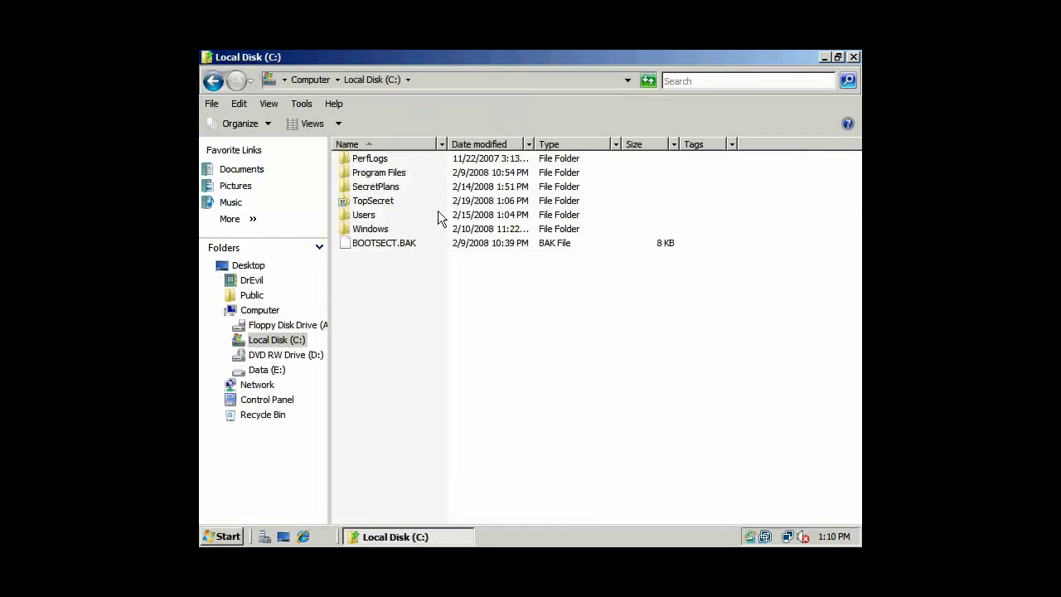
# Try to open the TopSecret folder and cancel the administrator permission request.
pyautogui.doubleClick(375, 201)
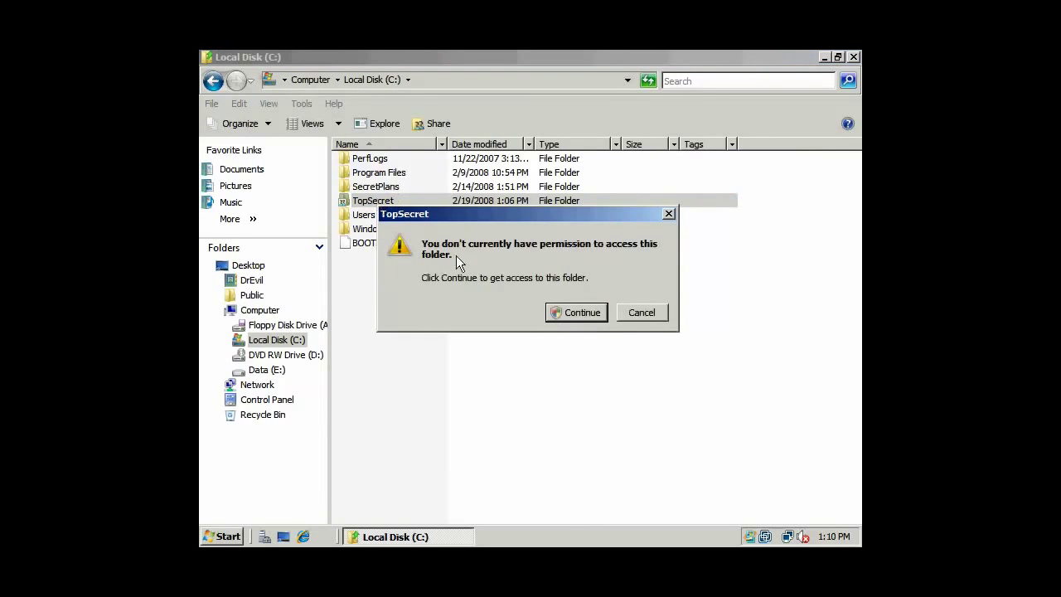
pyautogui.click(572, 311)
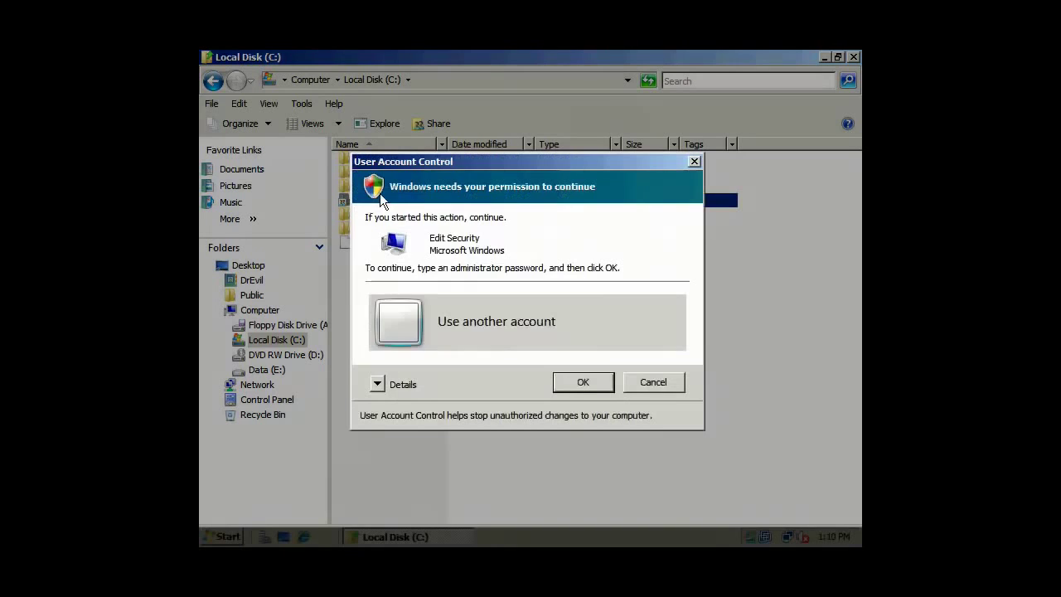
pyautogui.click(531, 326)
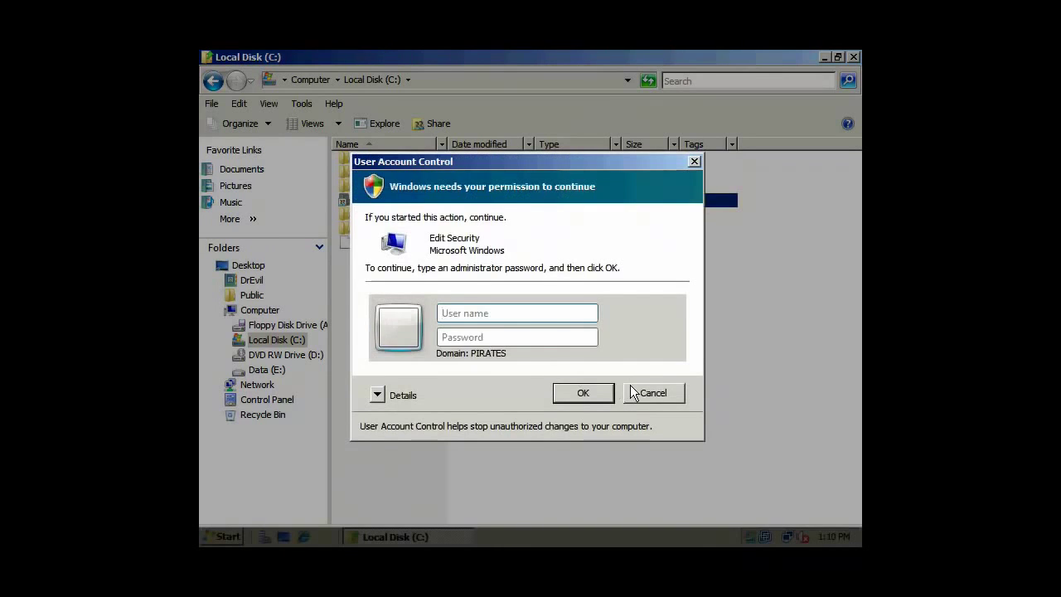
pyautogui.click(650, 391)
# Attempt to delete TopSecret to the Recycle Bin, then decline the credential request.
pyautogui.rightClick(383, 200)
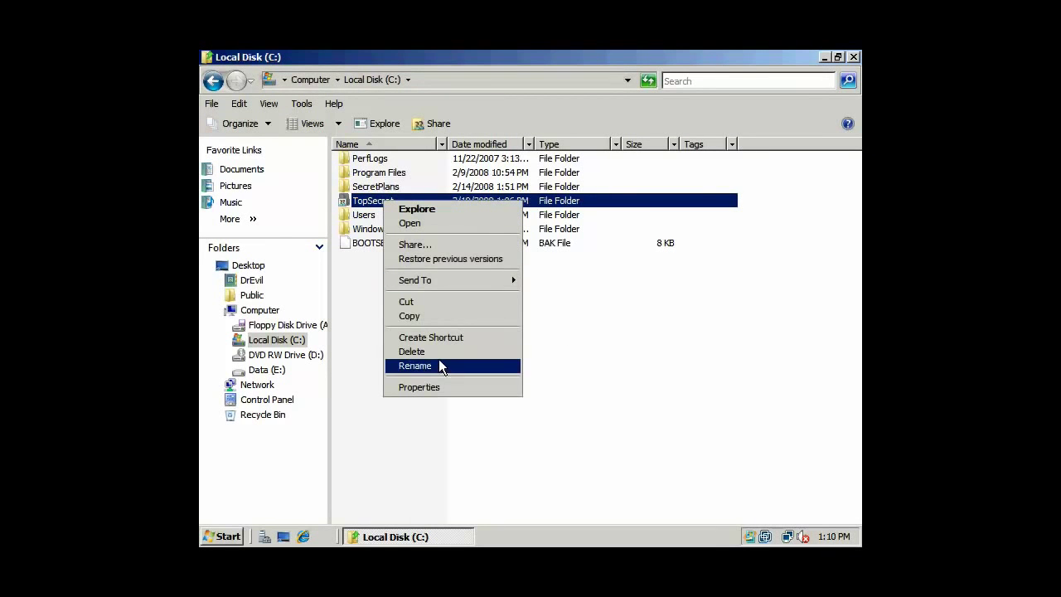
pyautogui.click(441, 352)
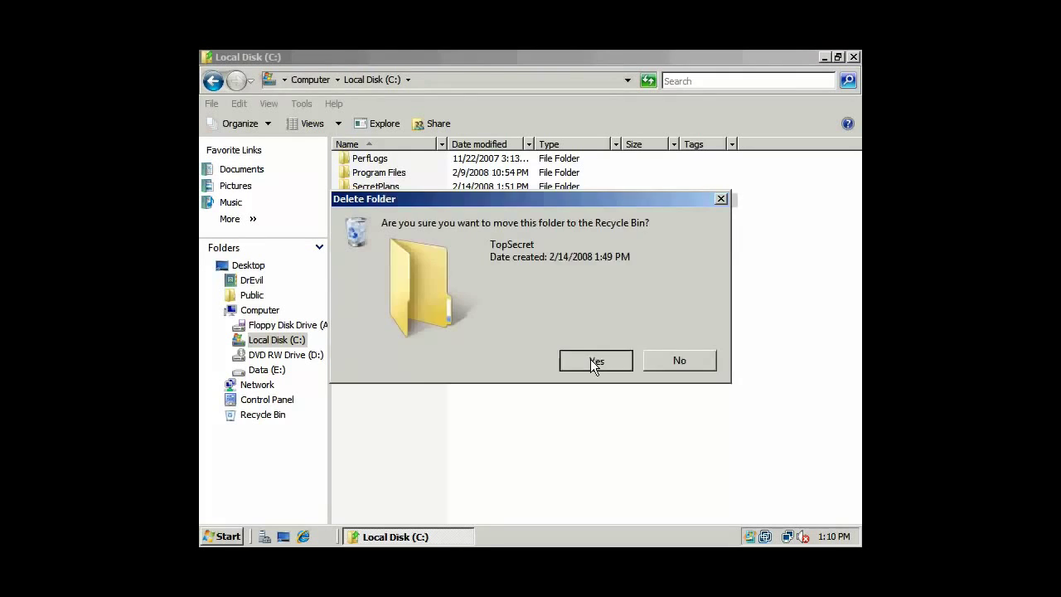
pyautogui.click(590, 359)
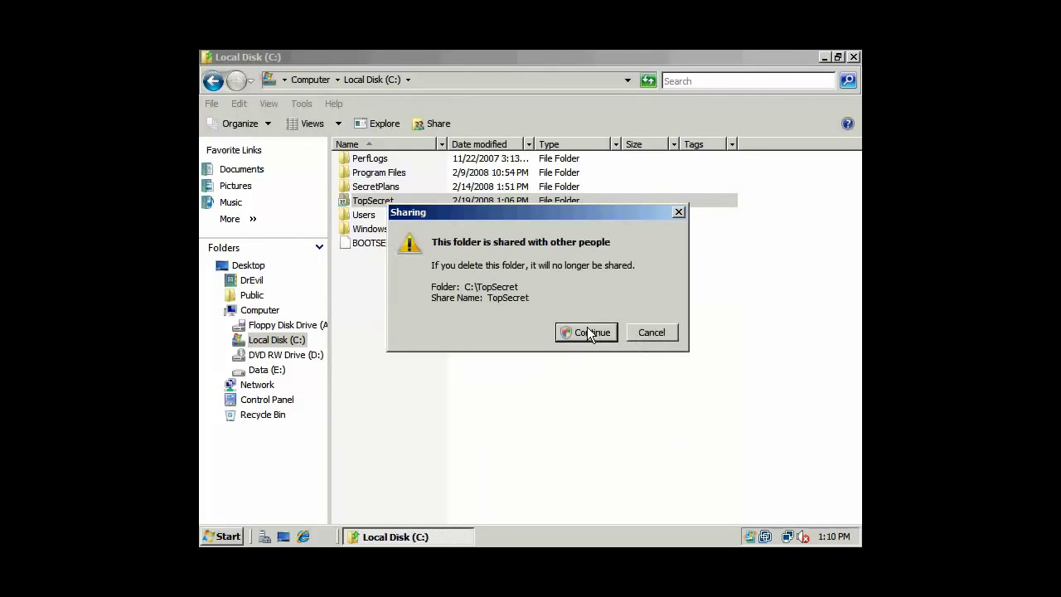
pyautogui.click(589, 332)
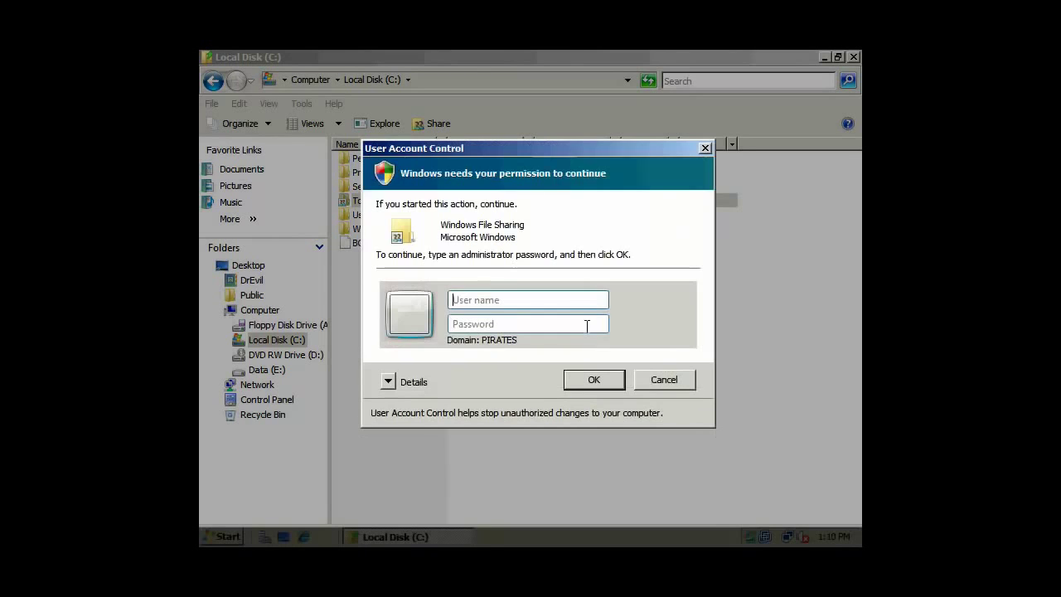
pyautogui.click(655, 377)
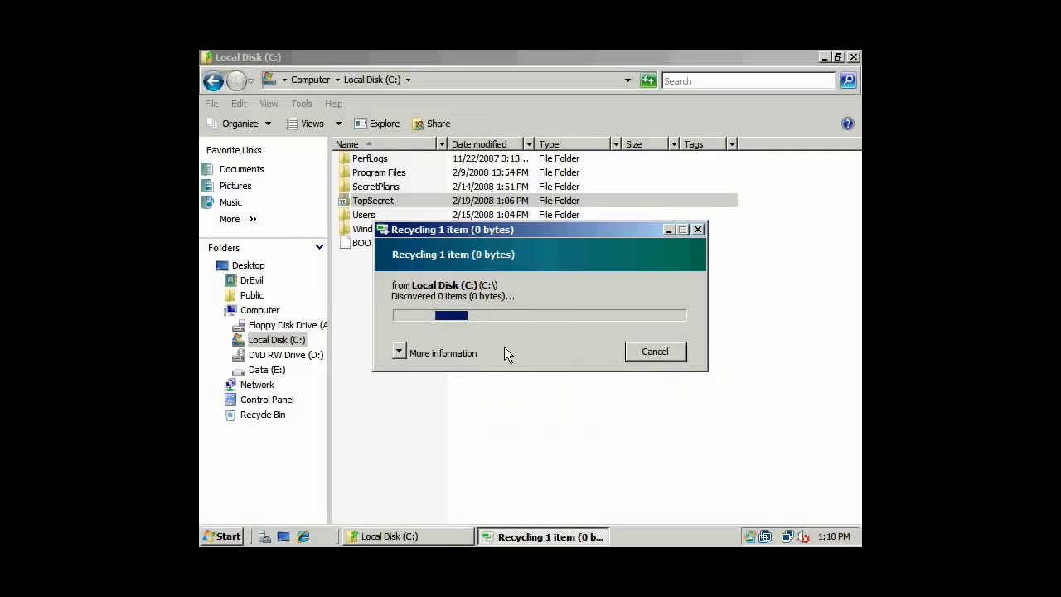
pyautogui.click(654, 353)
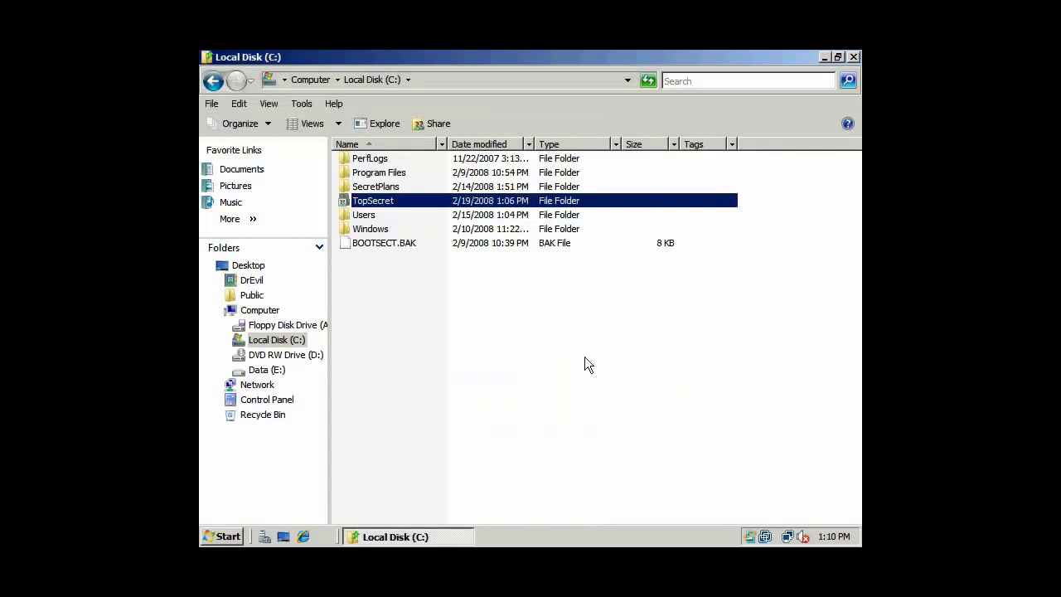
pyautogui.click(378, 203)
pyautogui.rightClick(379, 203)
# Retry opening TopSecret, cancel the permission dialog, and close the Local Disk (C:) window.
pyautogui.doubleClick(358, 207)
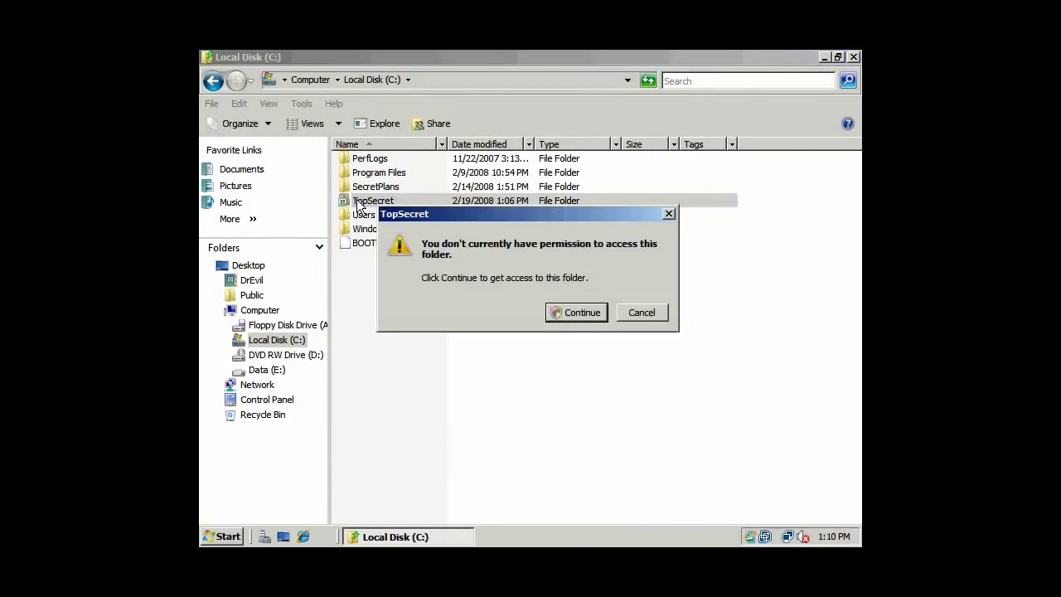
pyautogui.click(640, 314)
pyautogui.click(594, 366)
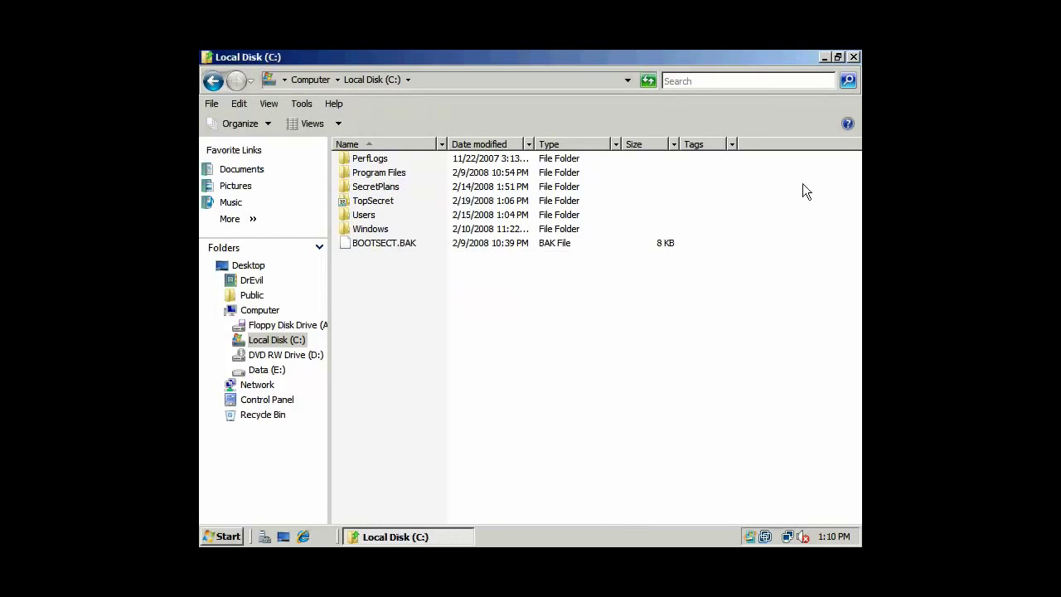
pyautogui.click(854, 57)
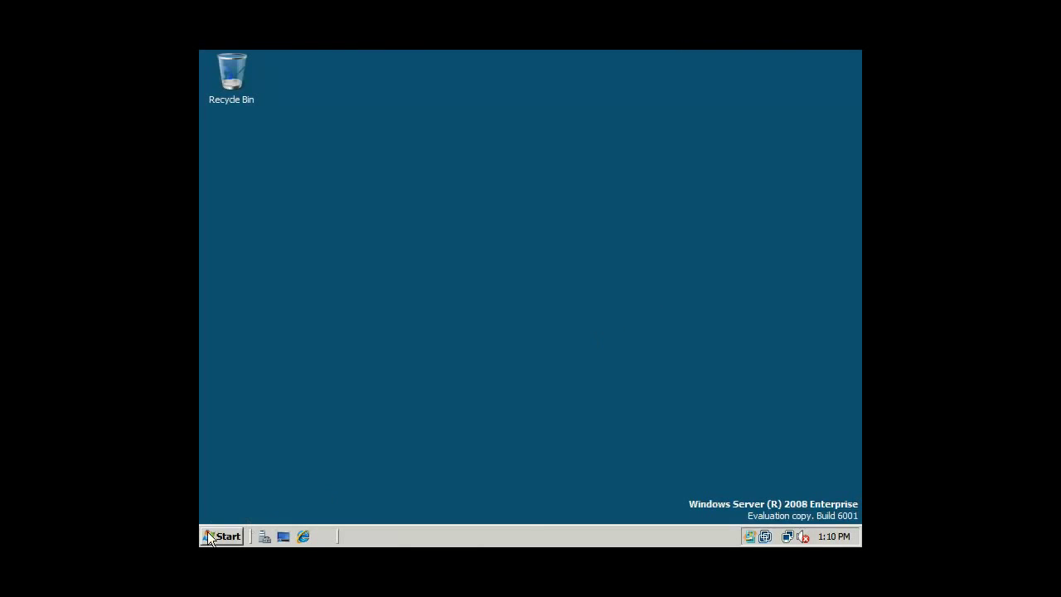
# Lock the workstation from the Start menu's power options.
pyautogui.click(209, 537)
pyautogui.click(508, 507)
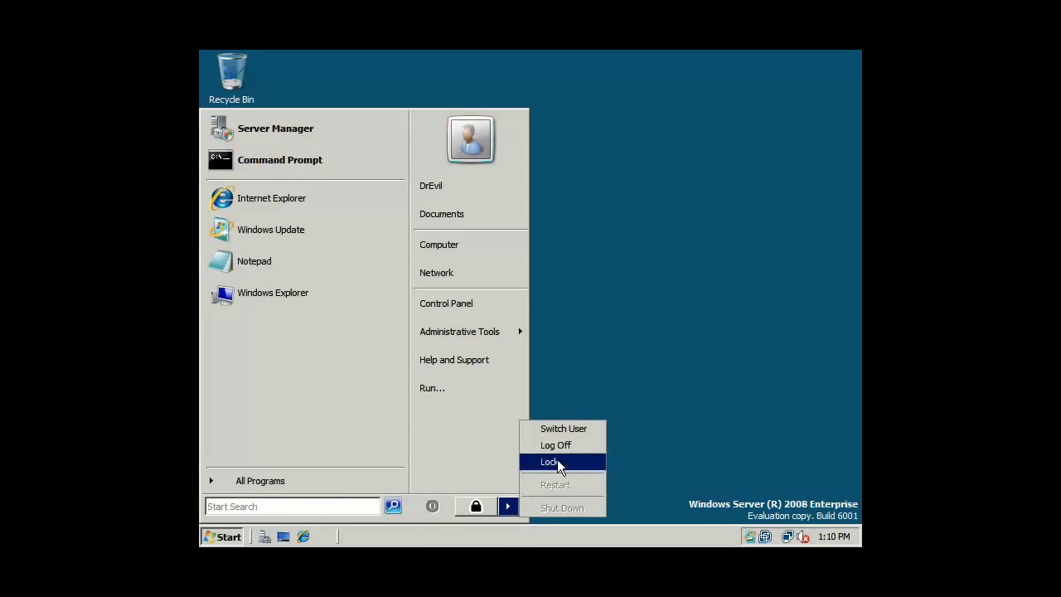
pyautogui.click(557, 463)
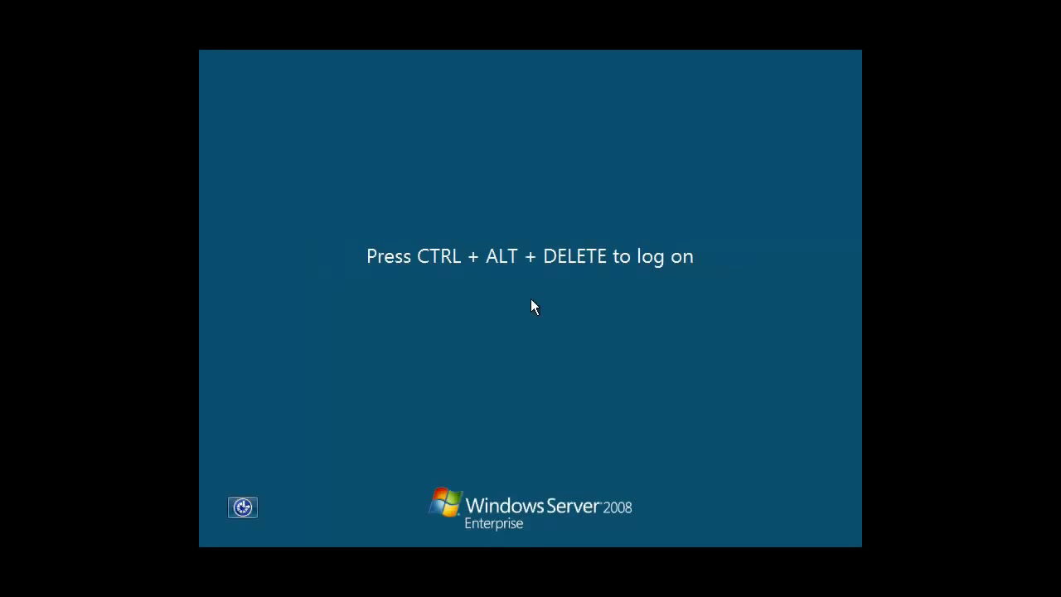
# Sign back in as the domain administrator through Switch User > Other User.
pyautogui.hotkey('ctrl', 'alt', 'Delete')
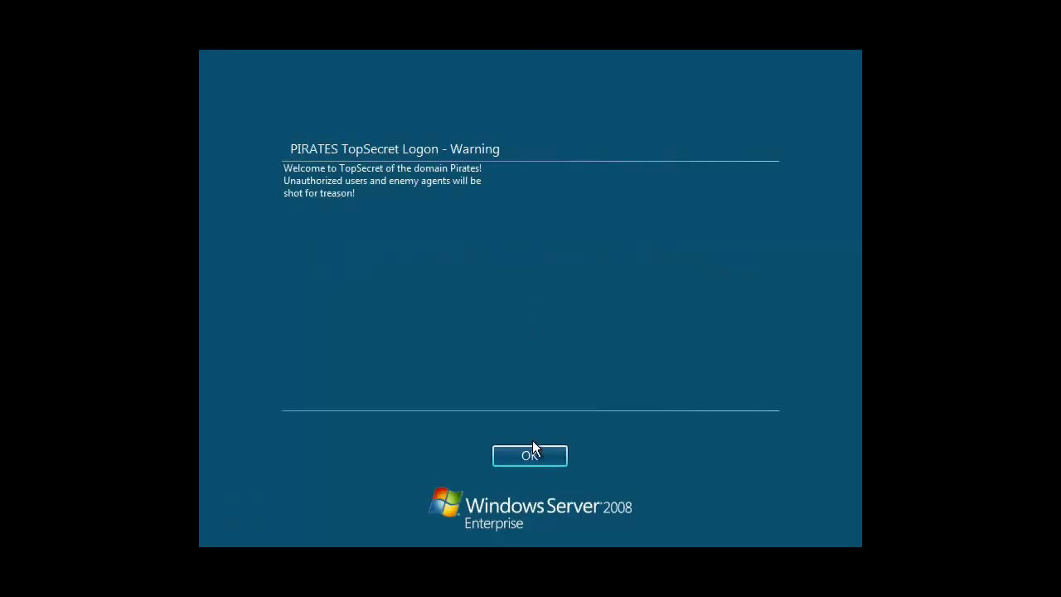
pyautogui.click(533, 458)
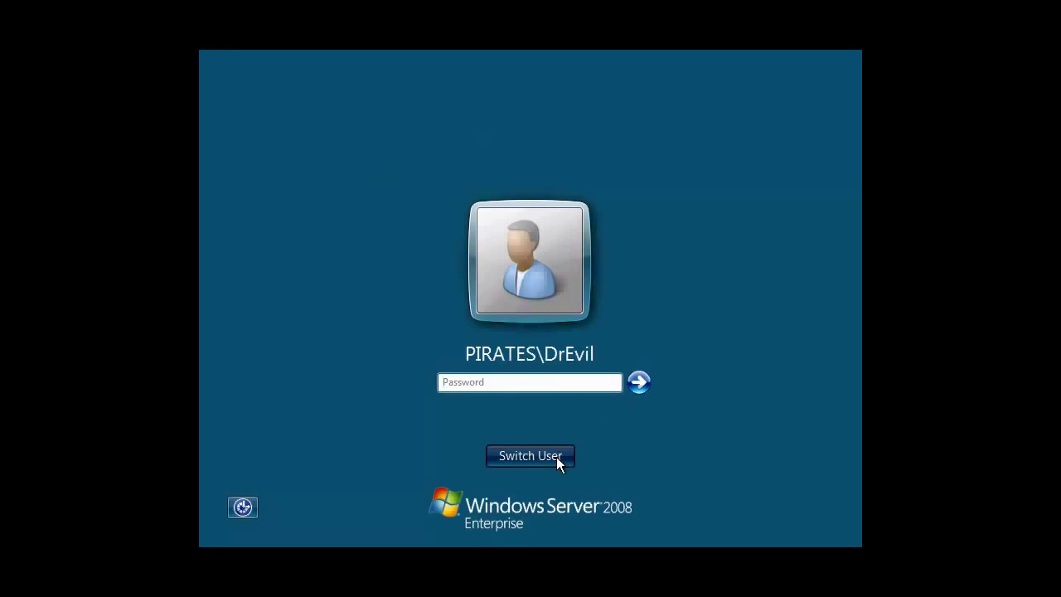
pyautogui.click(556, 457)
pyautogui.click(607, 353)
pyautogui.click(487, 330)
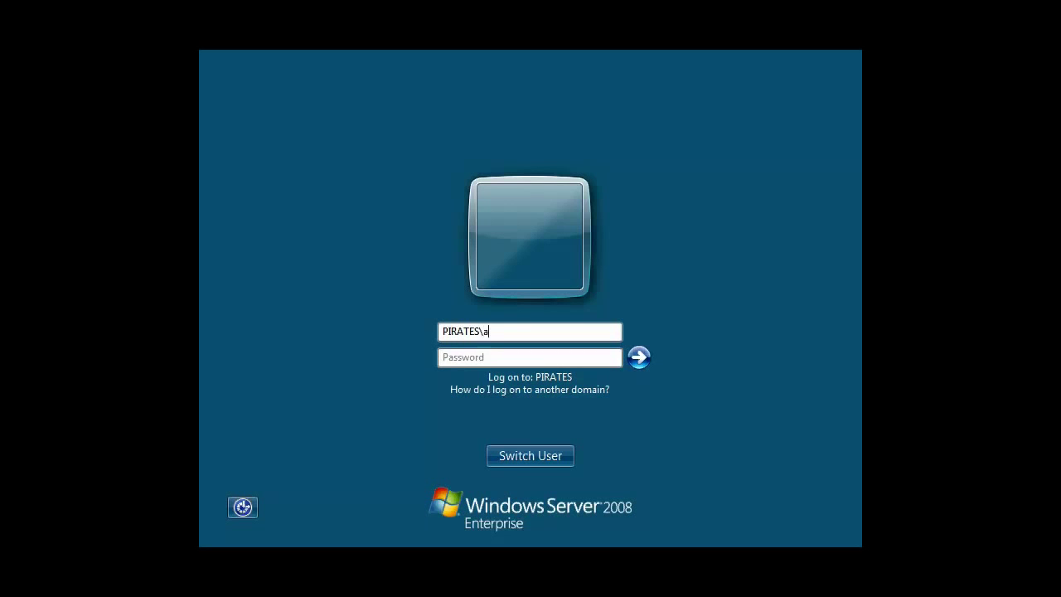
pyautogui.write('p')
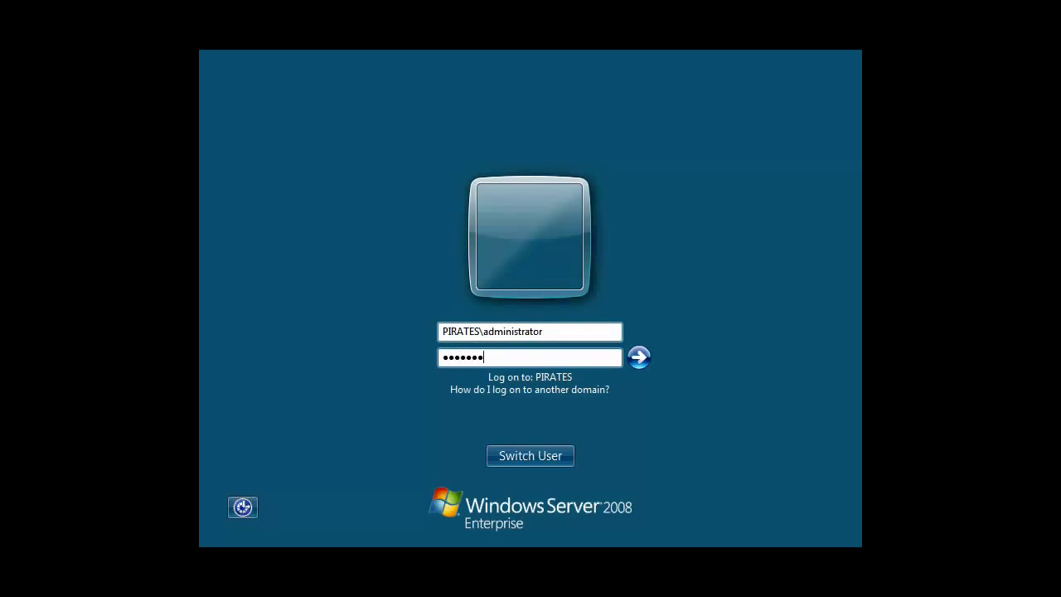
pyautogui.press('Return')
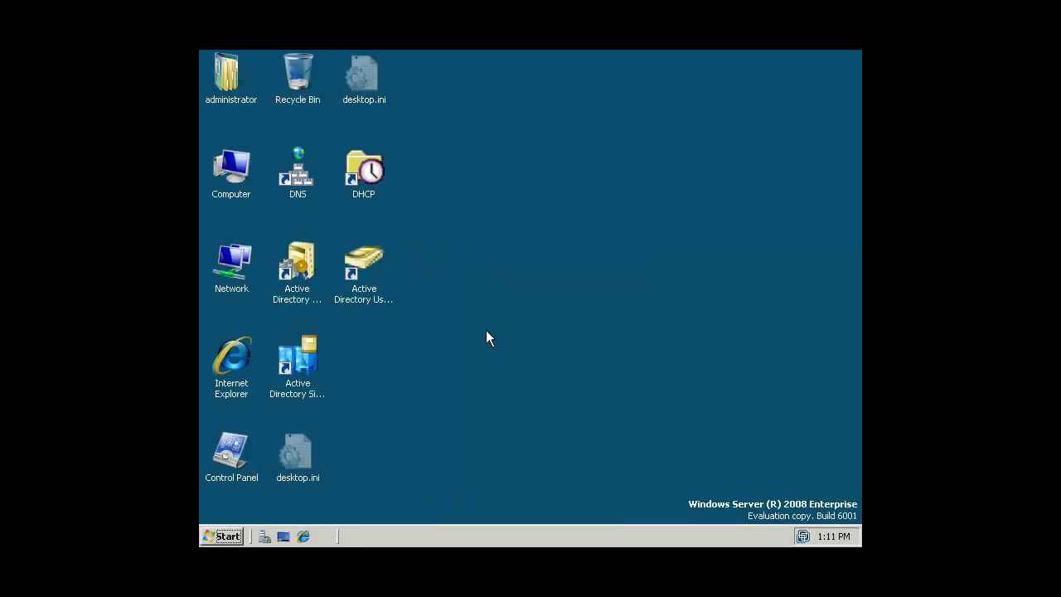
# Open Server Manager via Computer > Manage and show the Event Viewer overview.
pyautogui.rightClick(520, 262)
pyautogui.click(492, 219)
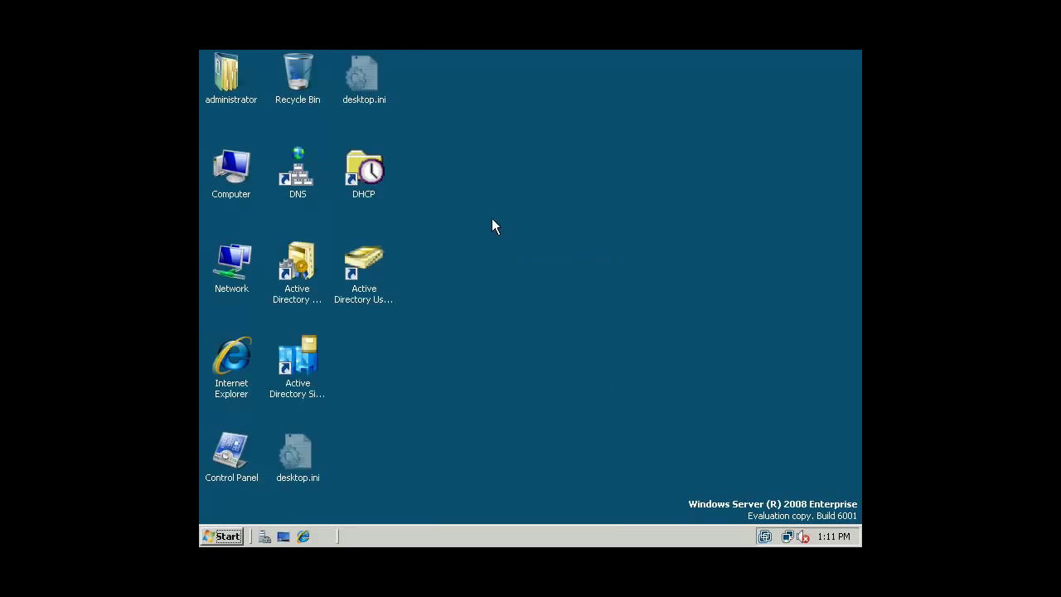
pyautogui.rightClick(245, 169)
pyautogui.click(284, 205)
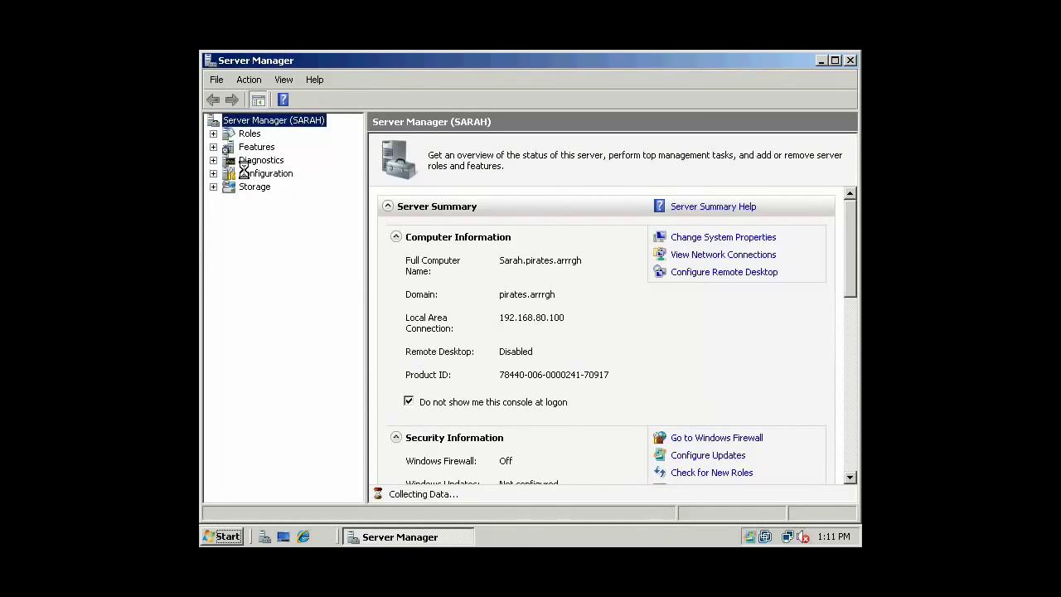
pyautogui.click(213, 160)
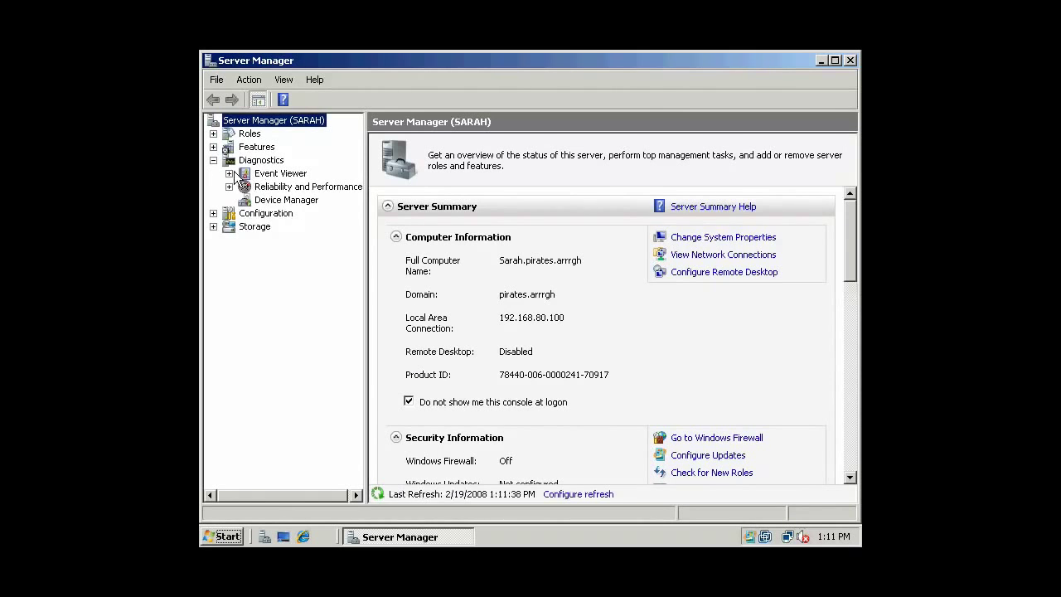
pyautogui.click(229, 173)
pyautogui.click(285, 175)
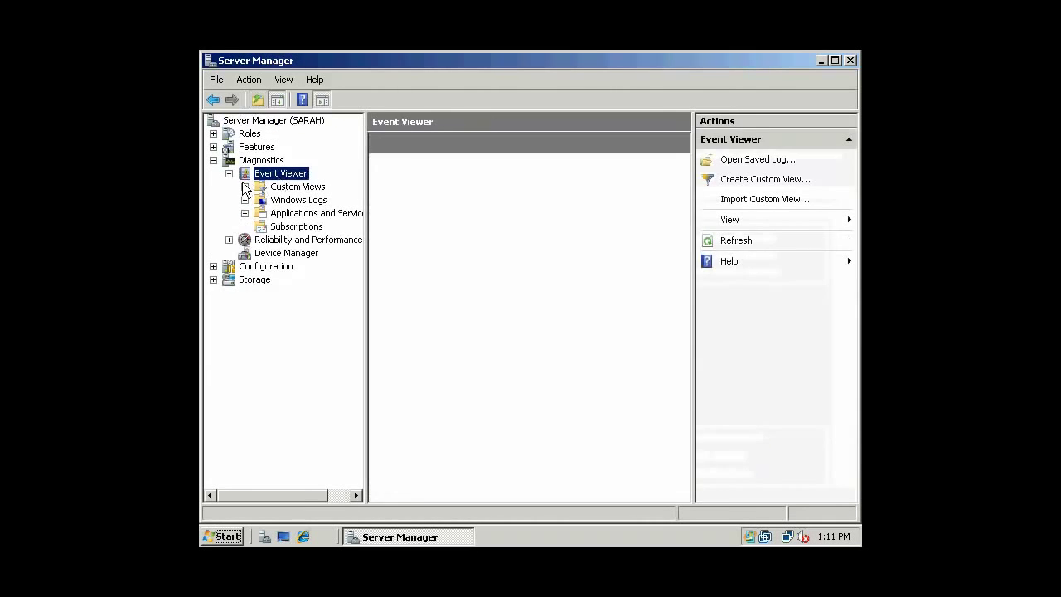
# Open Windows Logs > Security, widen the event list, and select the 4661 event.
pyautogui.click(245, 188)
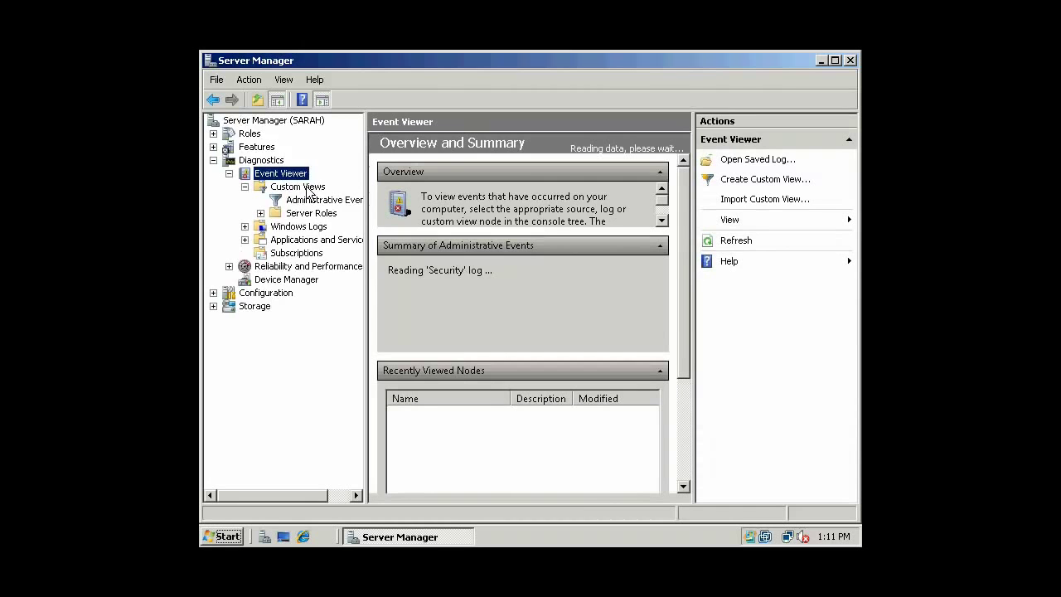
pyautogui.click(245, 226)
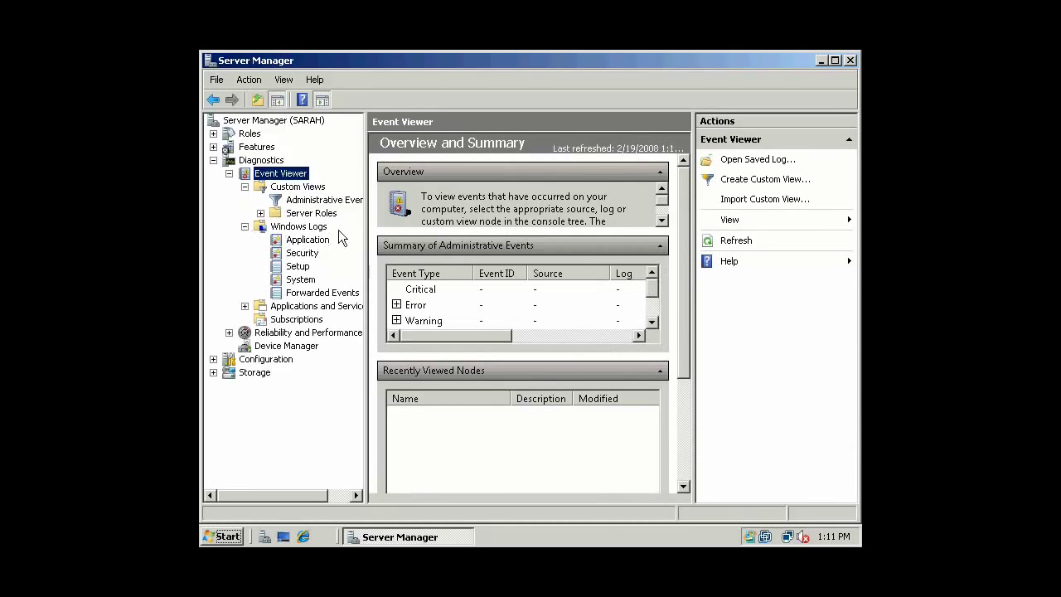
pyautogui.click(304, 254)
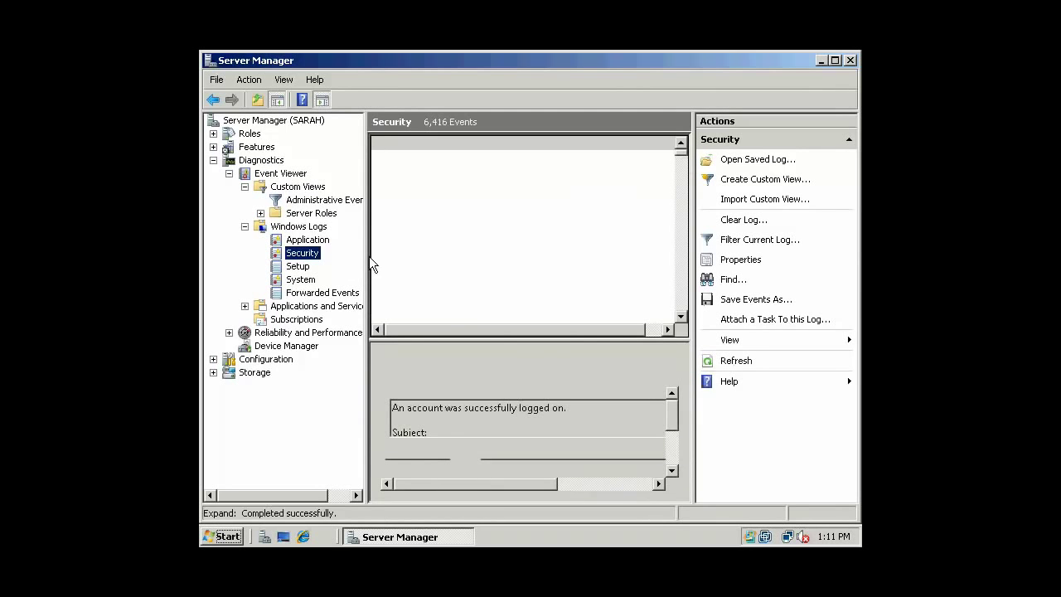
pyautogui.moveTo(367, 256); pyautogui.dragTo(309, 256)
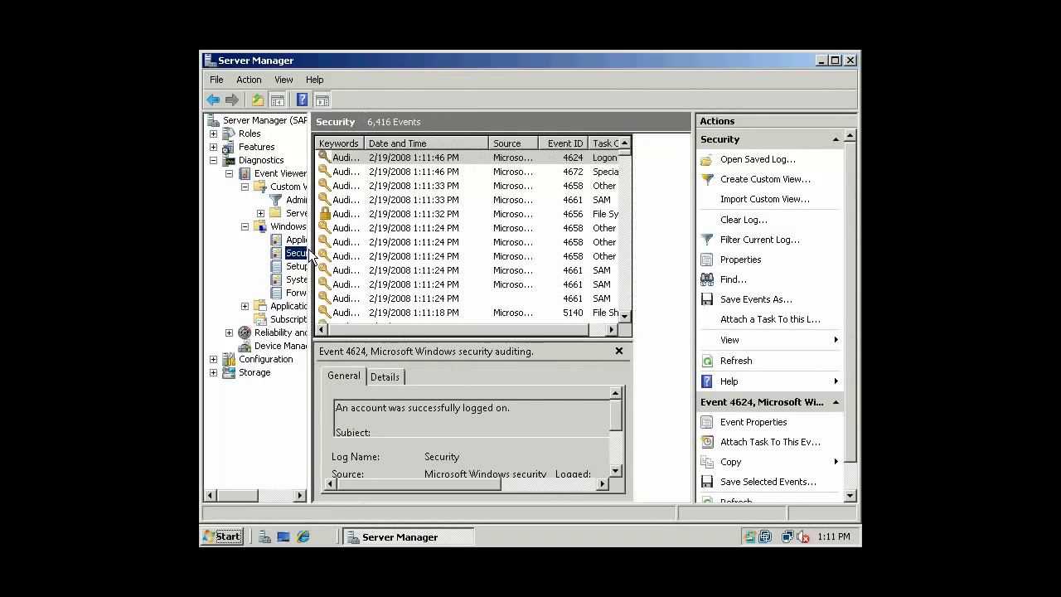
pyautogui.click(702, 264)
pyautogui.moveTo(700, 263); pyautogui.dragTo(775, 257)
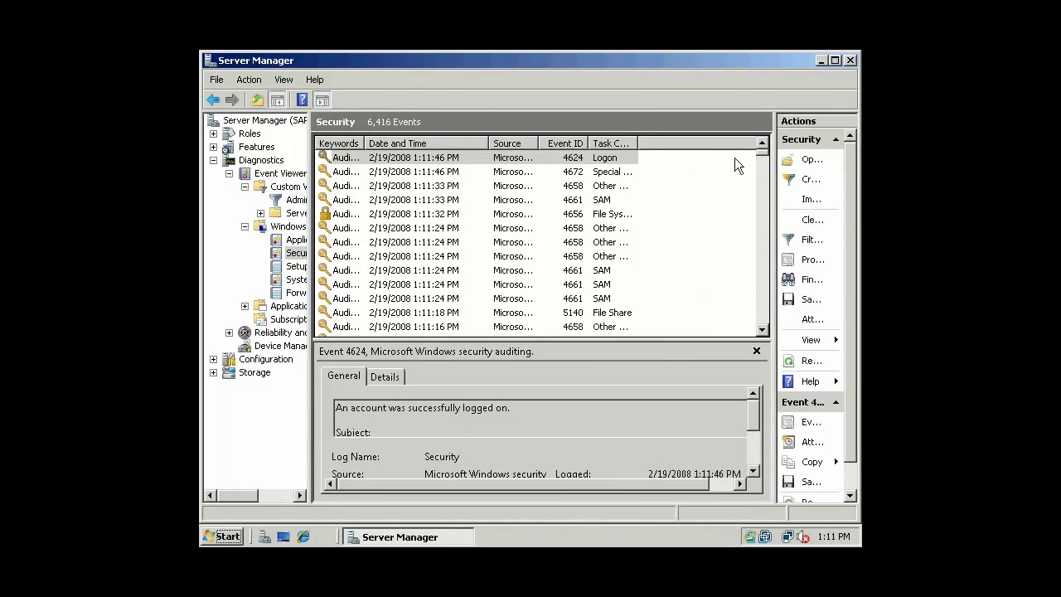
pyautogui.click(338, 201)
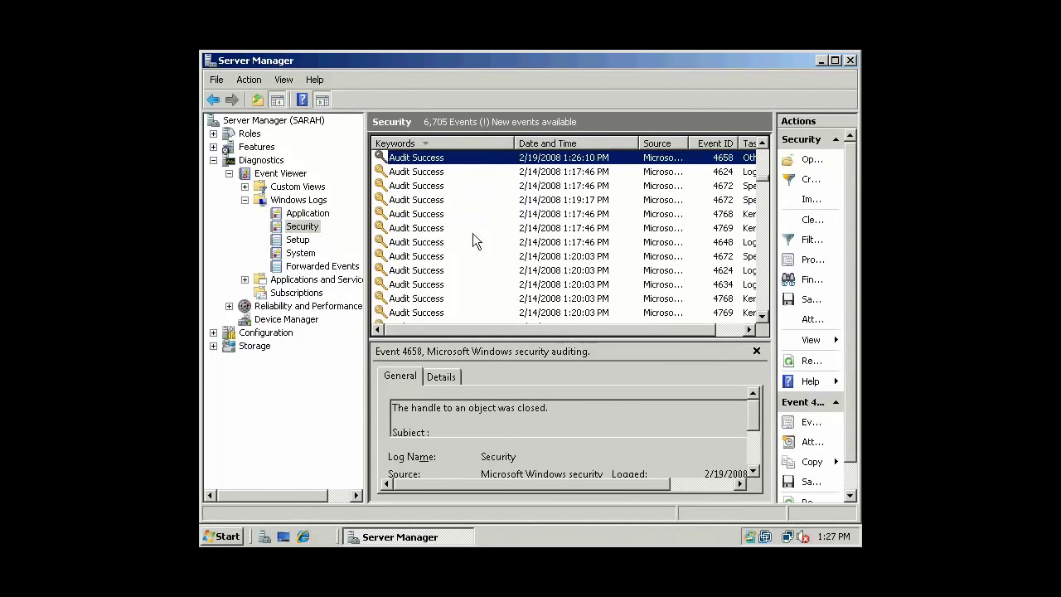
# Review the 4648, 4624 and 4768 events, then scroll down to the Audit Failure entries.
pyautogui.click(418, 242)
pyautogui.click(418, 270)
pyautogui.click(418, 298)
pyautogui.click(430, 214)
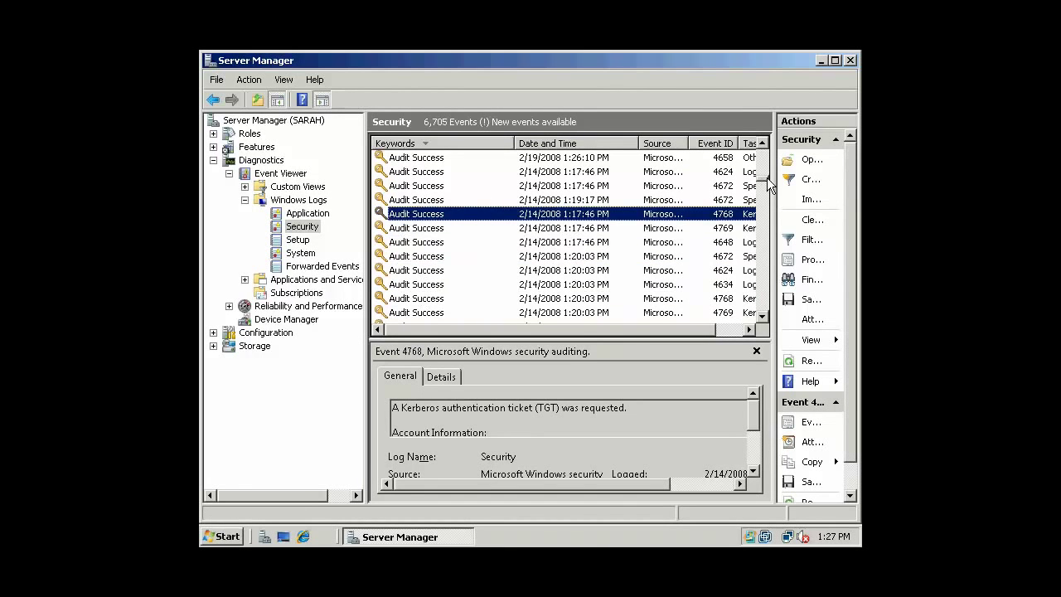
pyautogui.moveTo(764, 212); pyautogui.dragTo(763, 318)
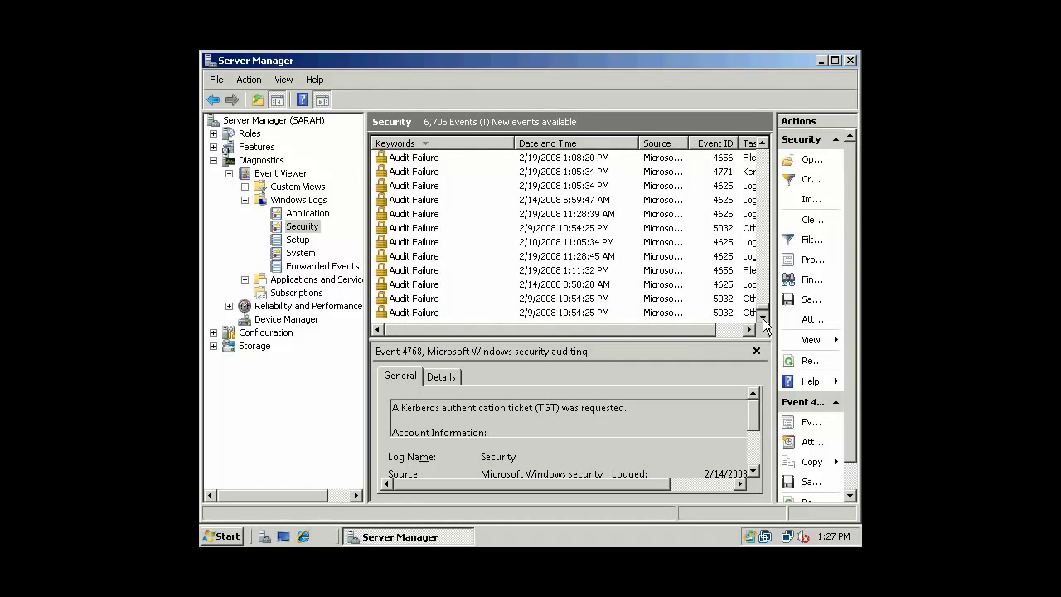
pyautogui.click(762, 145)
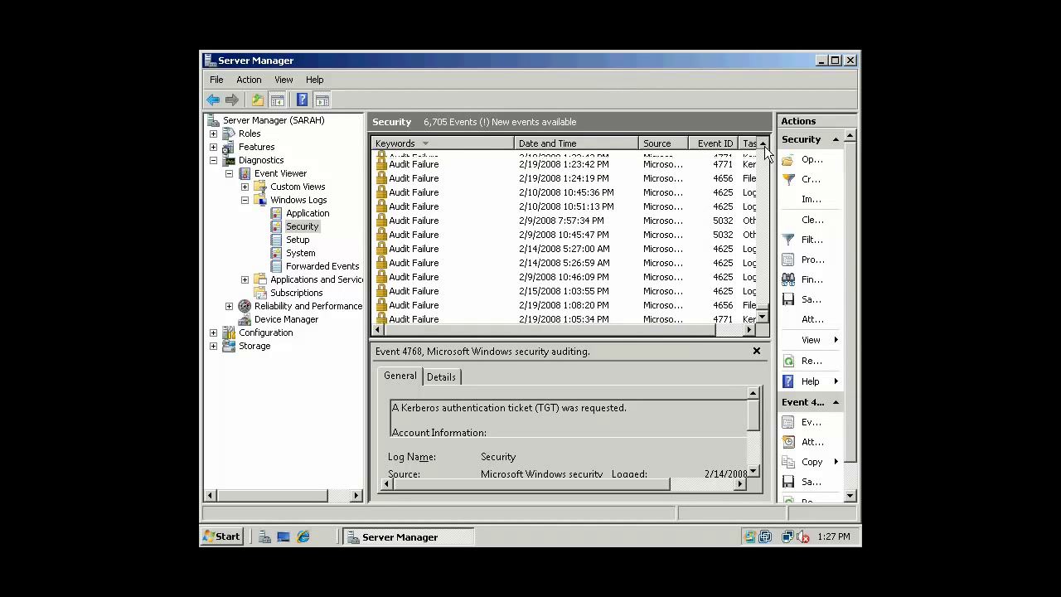
pyautogui.moveTo(764, 146); pyautogui.dragTo(764, 146)
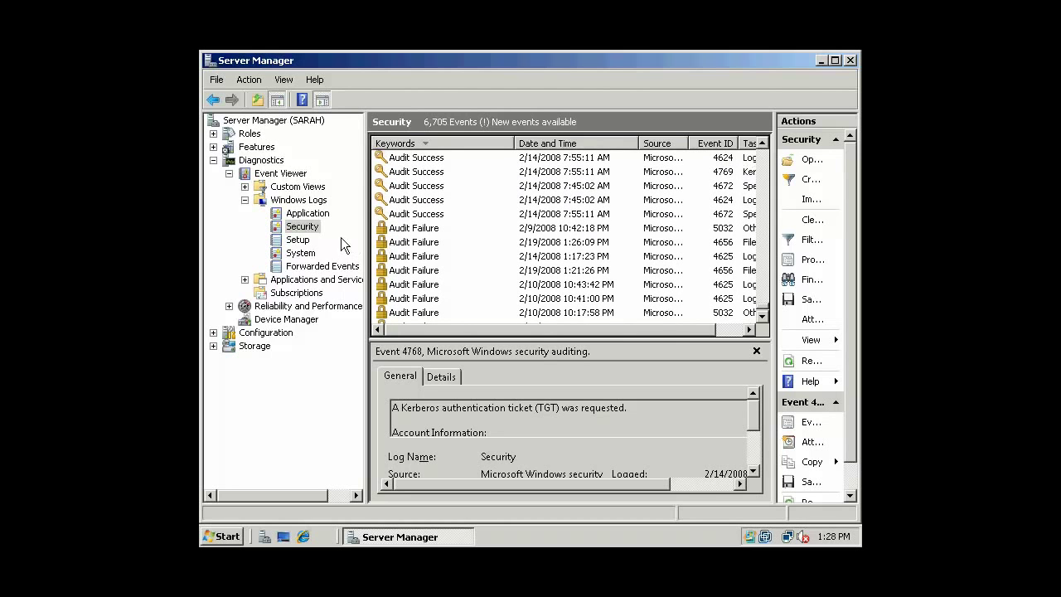
# Resize the list and Keywords, Source and Task Category columns, then select the 4656 File System failure.
pyautogui.moveTo(364, 237); pyautogui.dragTo(287, 237)
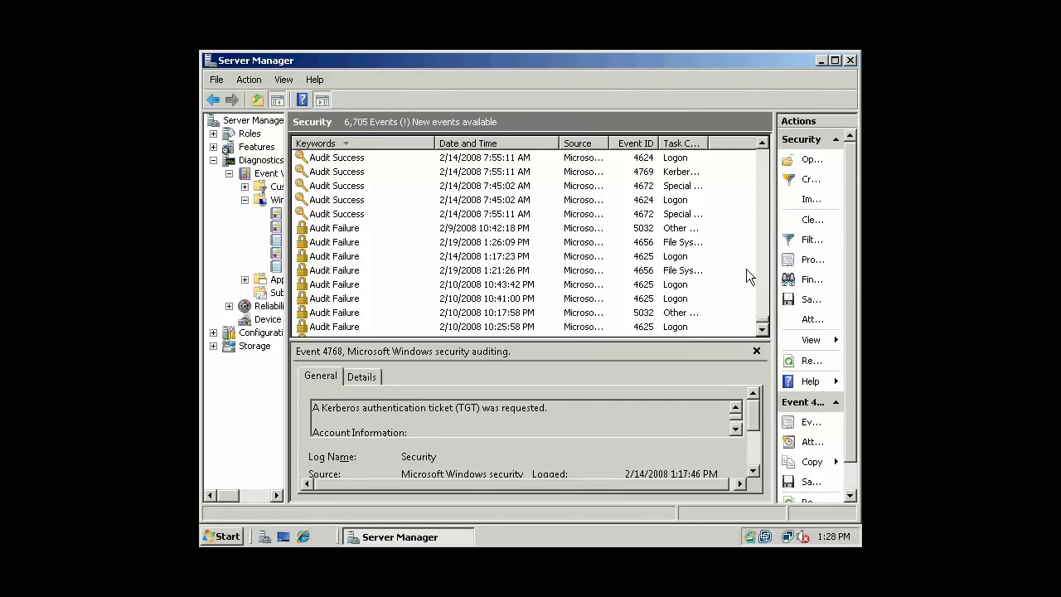
pyautogui.moveTo(434, 143); pyautogui.dragTo(375, 143)
pyautogui.moveTo(550, 143); pyautogui.dragTo(565, 143)
pyautogui.moveTo(665, 144); pyautogui.dragTo(752, 143)
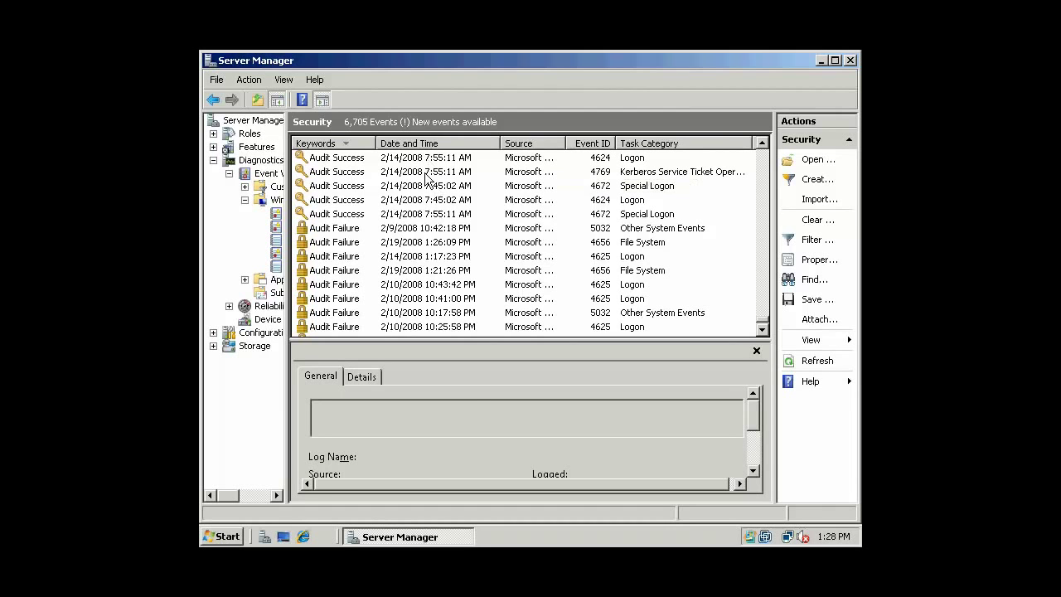
pyautogui.click(493, 233)
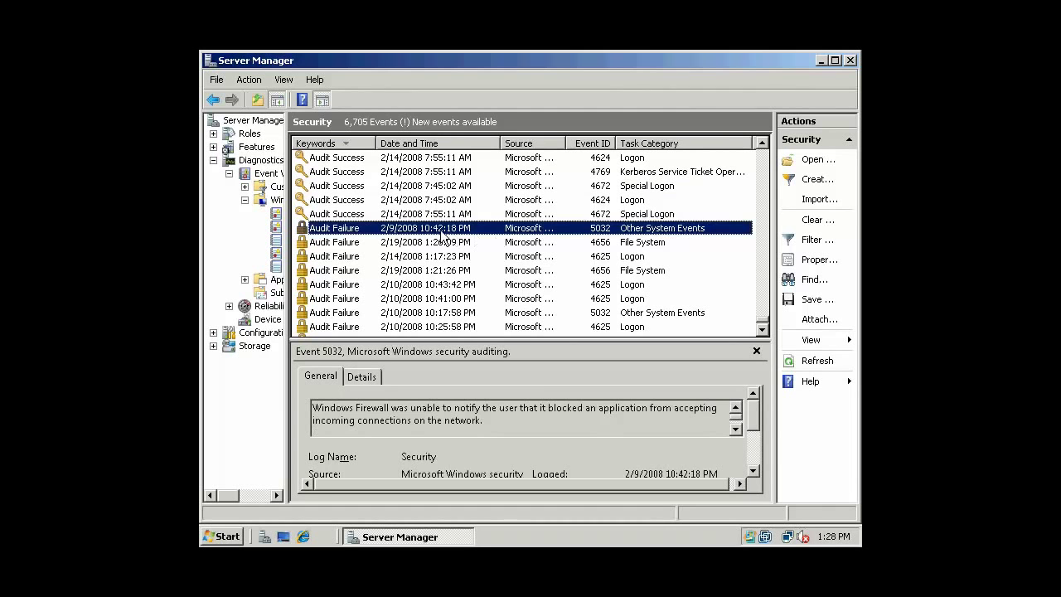
pyautogui.click(630, 246)
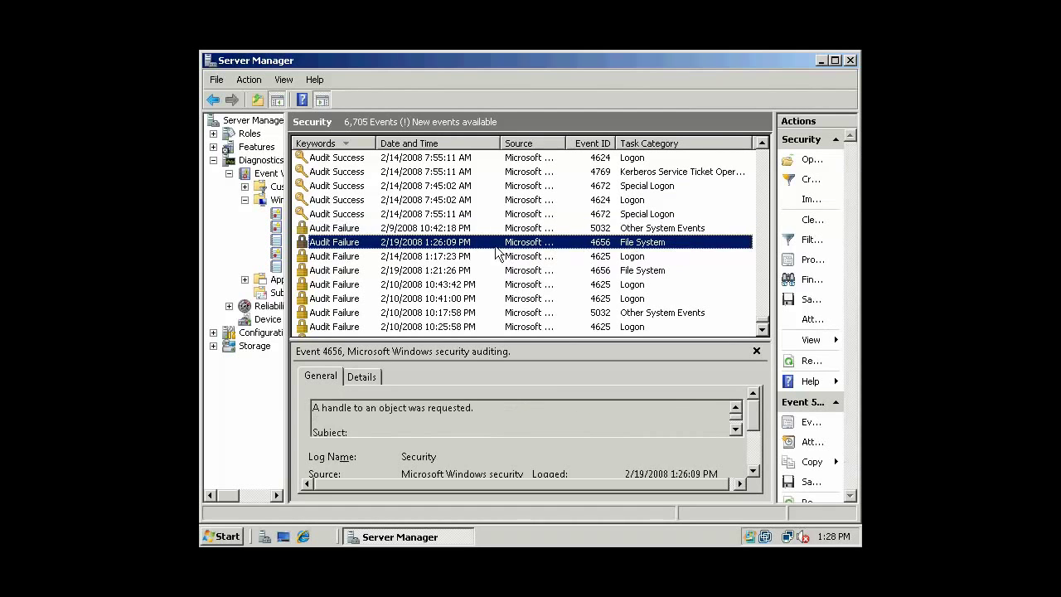
# Open event 4656's full properties and inspect the Computer field.
pyautogui.doubleClick(476, 244)
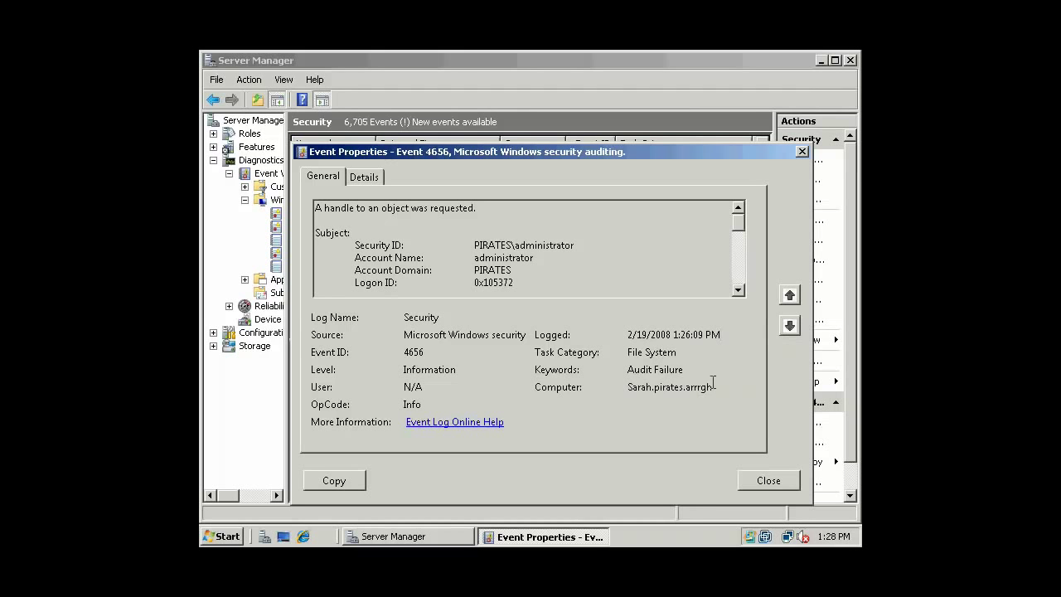
pyautogui.moveTo(713, 387)
pyautogui.mouseDown()
pyautogui.moveTo(627, 388)
pyautogui.moveTo(698, 392)
pyautogui.mouseUp()
pyautogui.press('End')
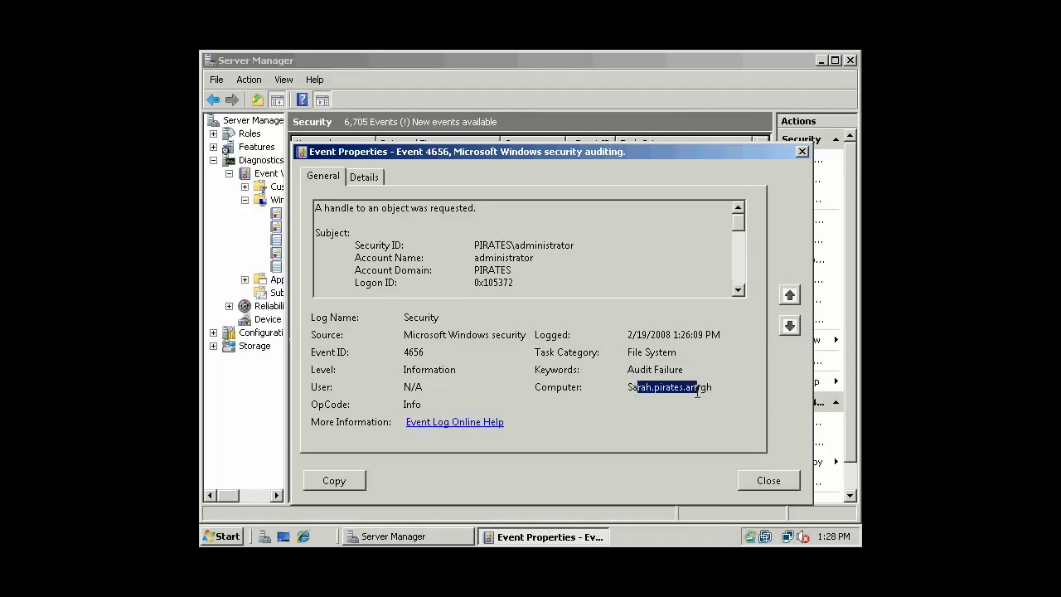
pyautogui.click(672, 388)
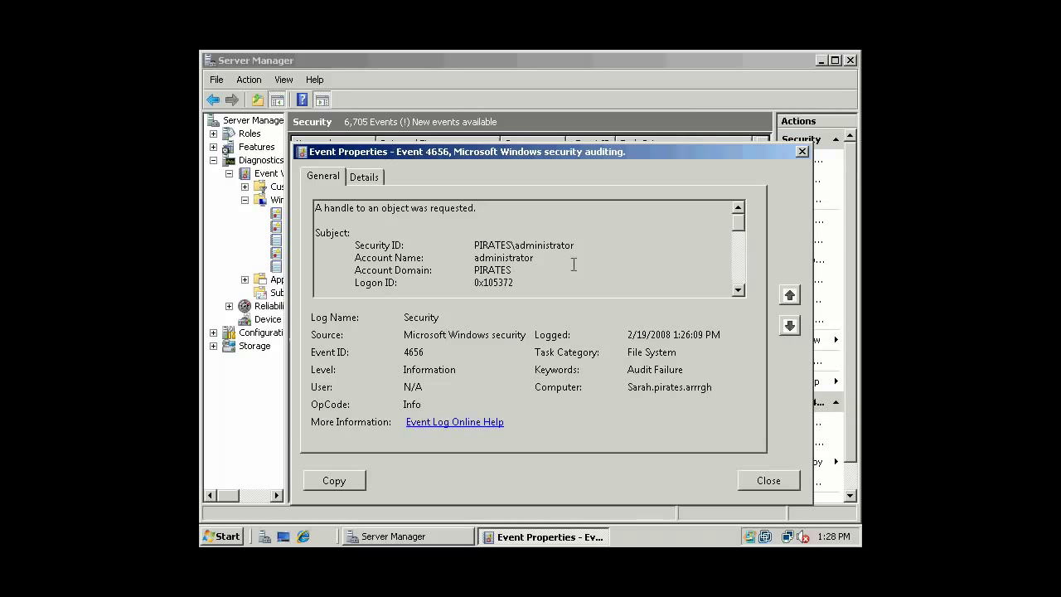
# Scroll through the General description of the ServerManager.msc handle request.
pyautogui.click(739, 290)
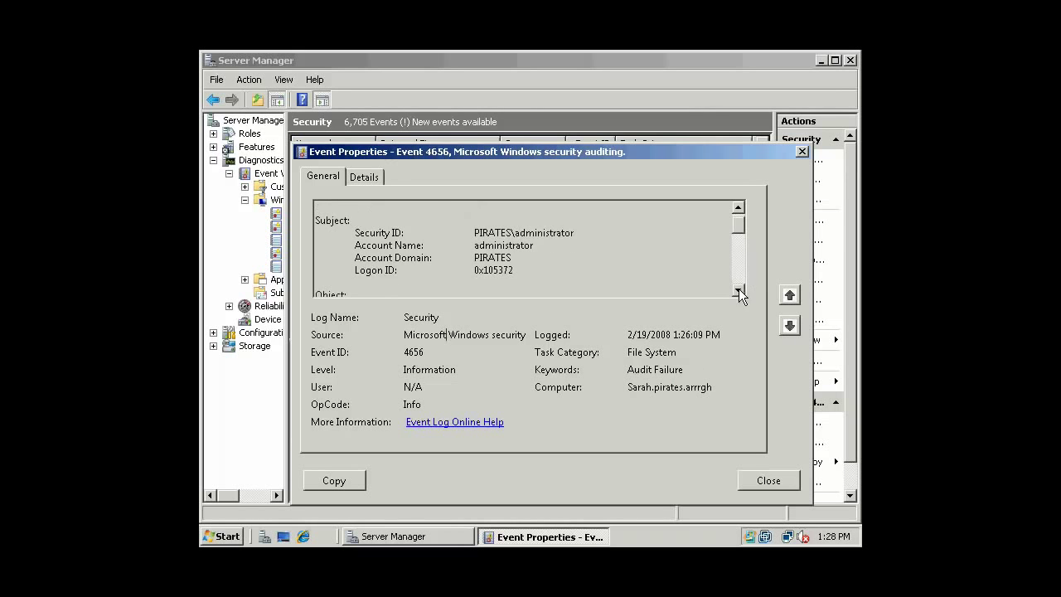
pyautogui.click(738, 207)
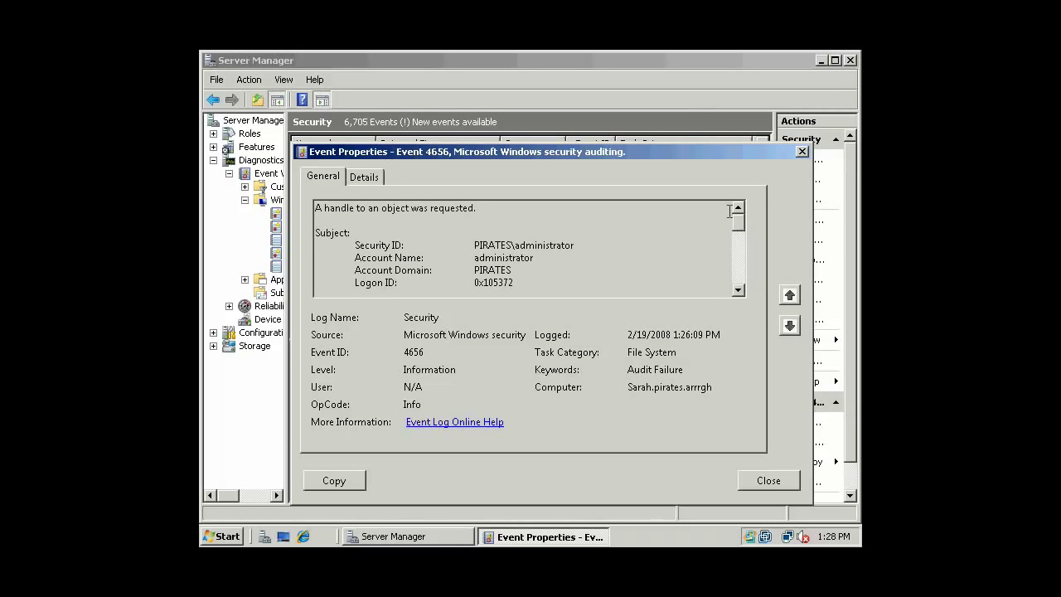
pyautogui.click(739, 290)
pyautogui.click(739, 290)
pyautogui.click(739, 290)
pyautogui.click(739, 289)
pyautogui.click(739, 289)
pyautogui.click(739, 289)
pyautogui.click(739, 289)
pyautogui.click(739, 289)
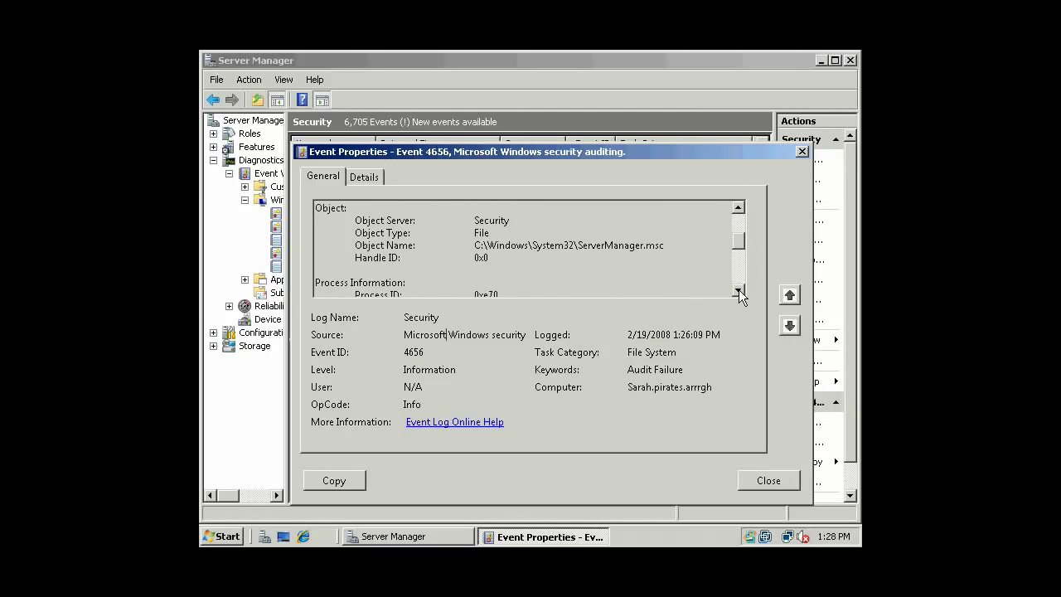
pyautogui.click(738, 290)
pyautogui.click(739, 290)
pyautogui.click(739, 290)
pyautogui.click(739, 289)
pyautogui.click(739, 289)
pyautogui.click(739, 289)
pyautogui.click(738, 289)
pyautogui.click(738, 290)
pyautogui.click(739, 289)
pyautogui.click(739, 290)
pyautogui.moveTo(740, 255); pyautogui.dragTo(741, 282)
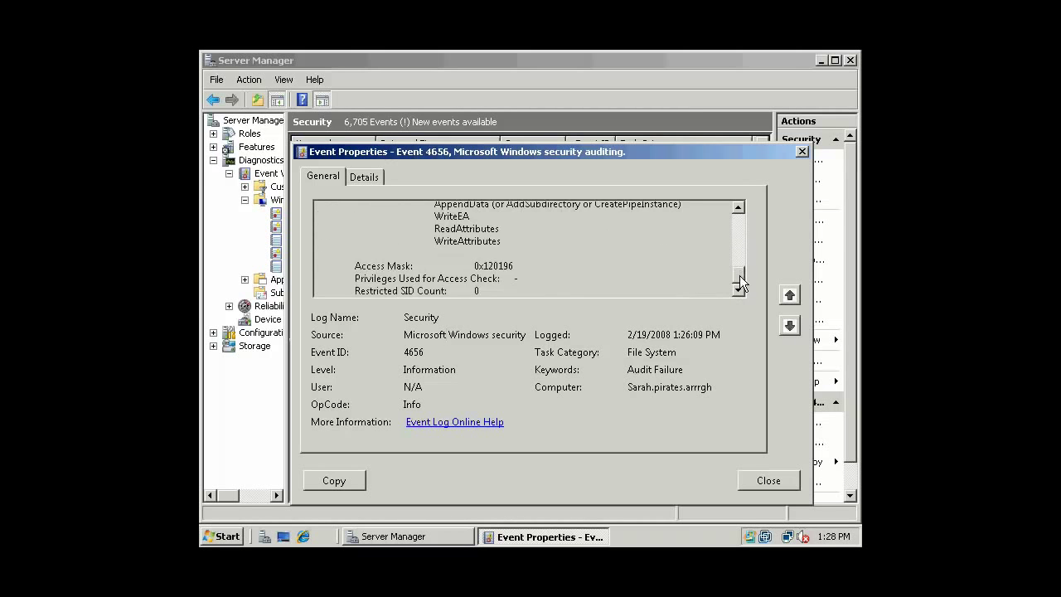
# View the Details tab's data fields, then close Event Properties.
pyautogui.click(364, 177)
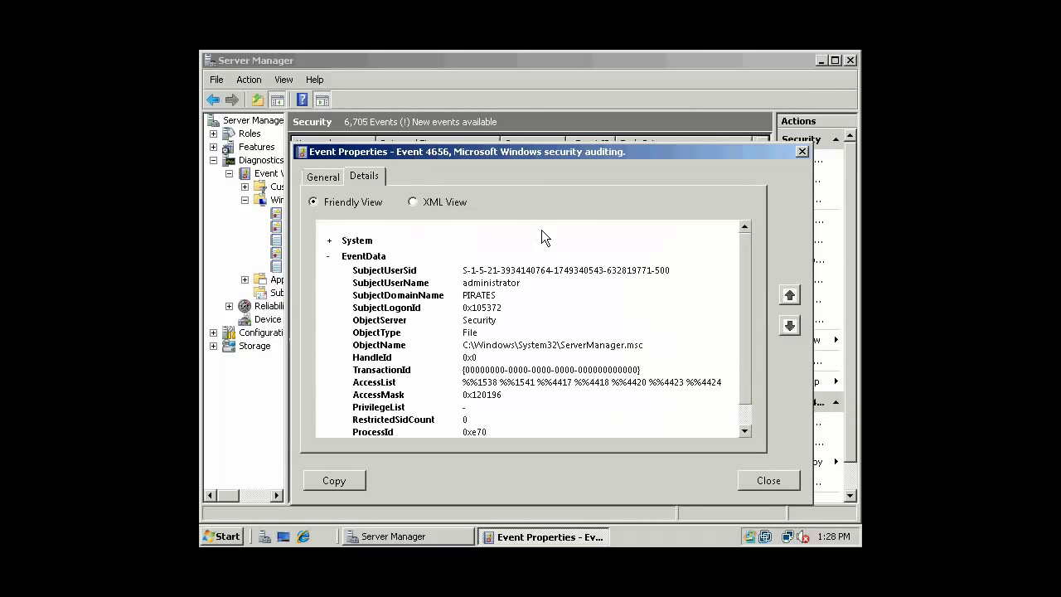
pyautogui.moveTo(743, 296); pyautogui.dragTo(743, 260)
pyautogui.click(758, 476)
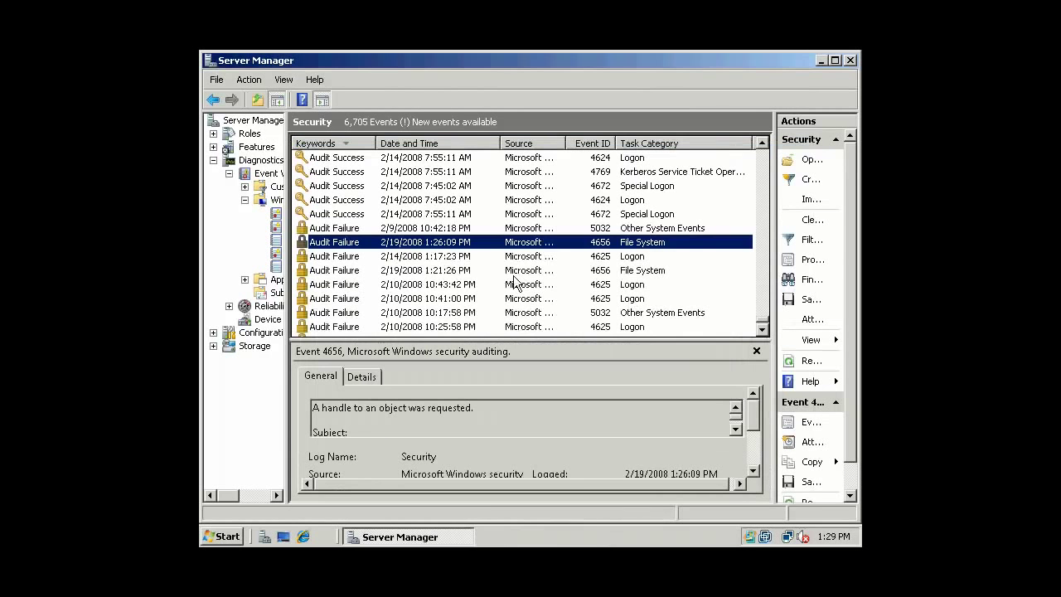
pyautogui.click(476, 257)
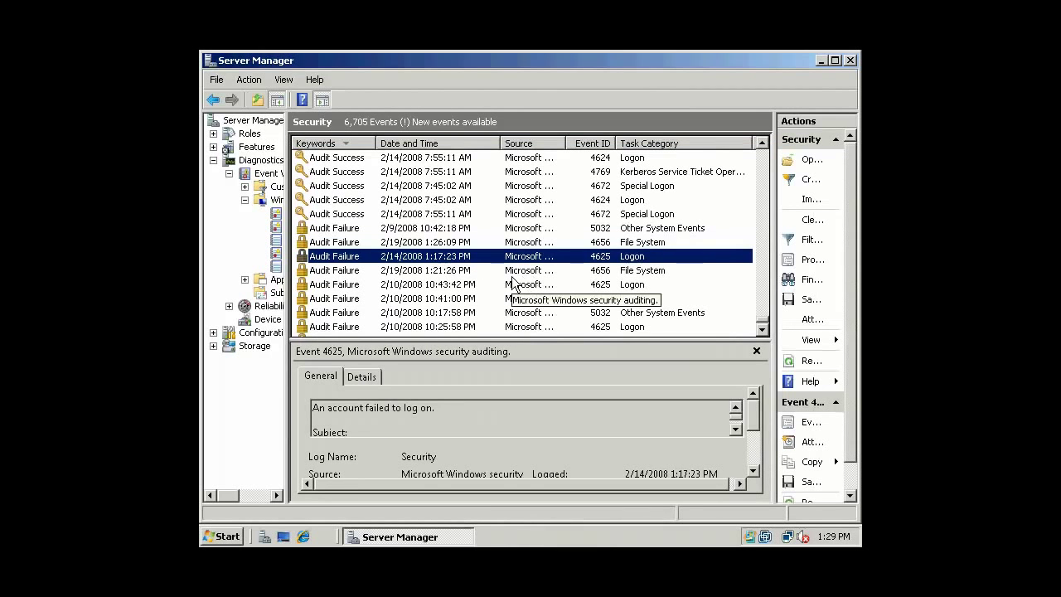
pyautogui.doubleClick(515, 272)
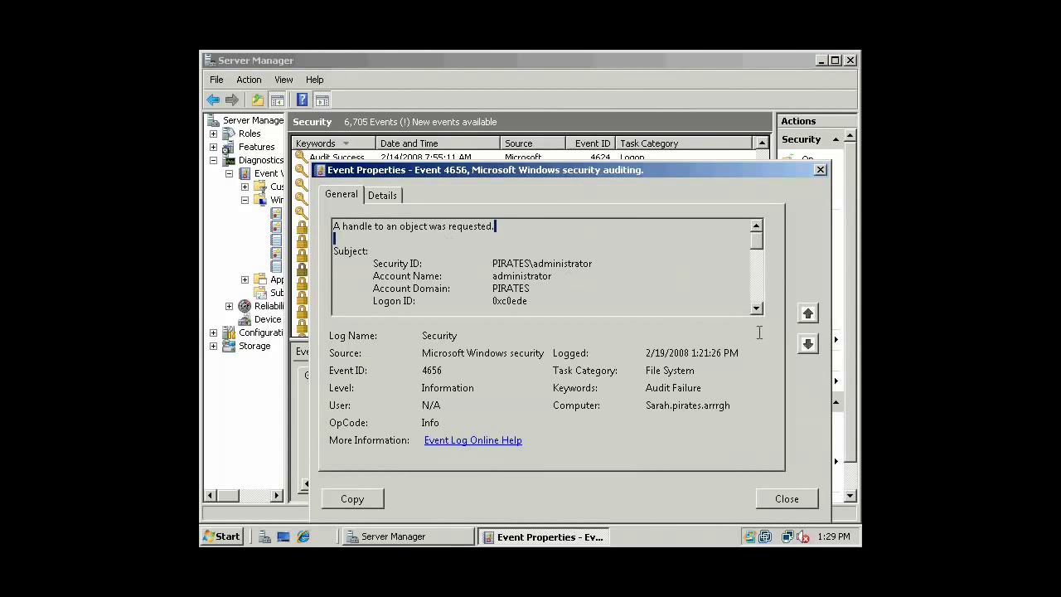
pyautogui.moveTo(755, 244)
pyautogui.mouseDown()
pyautogui.moveTo(755, 307)
pyautogui.moveTo(756, 232)
pyautogui.mouseUp()
pyautogui.click(382, 195)
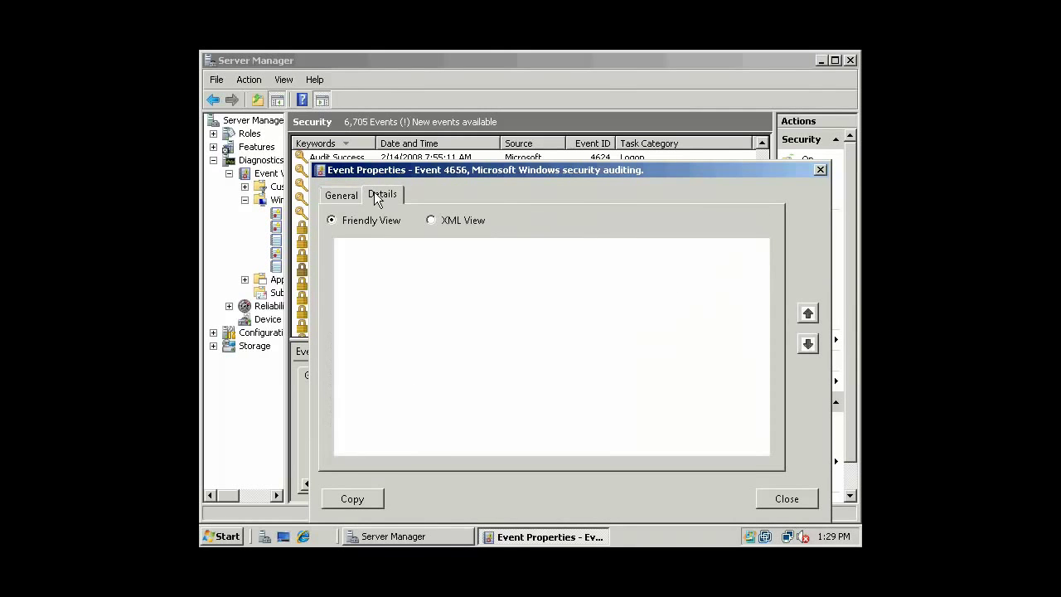
pyautogui.click(786, 499)
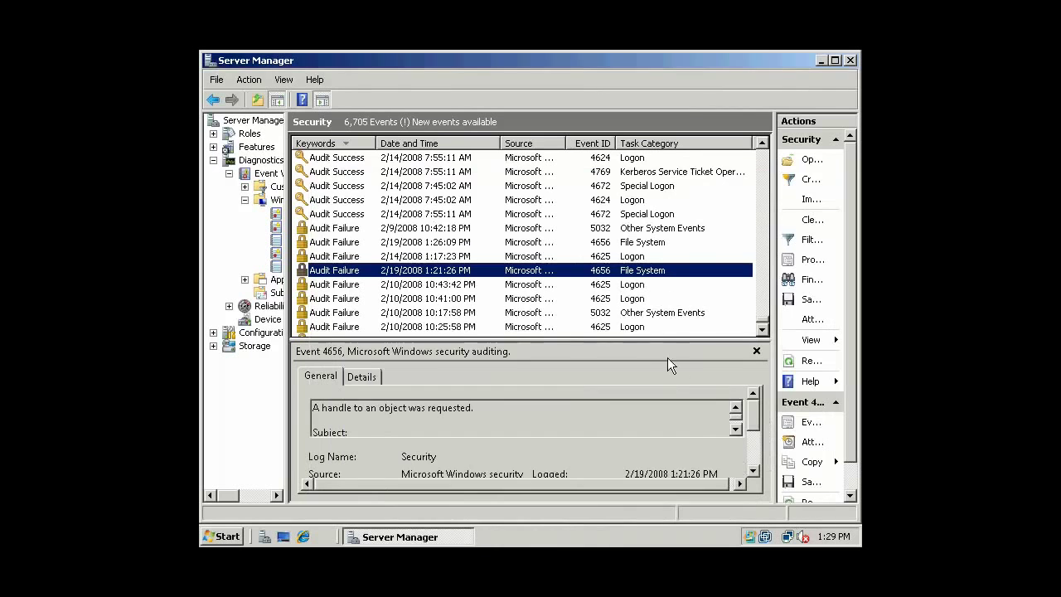
pyautogui.click(631, 286)
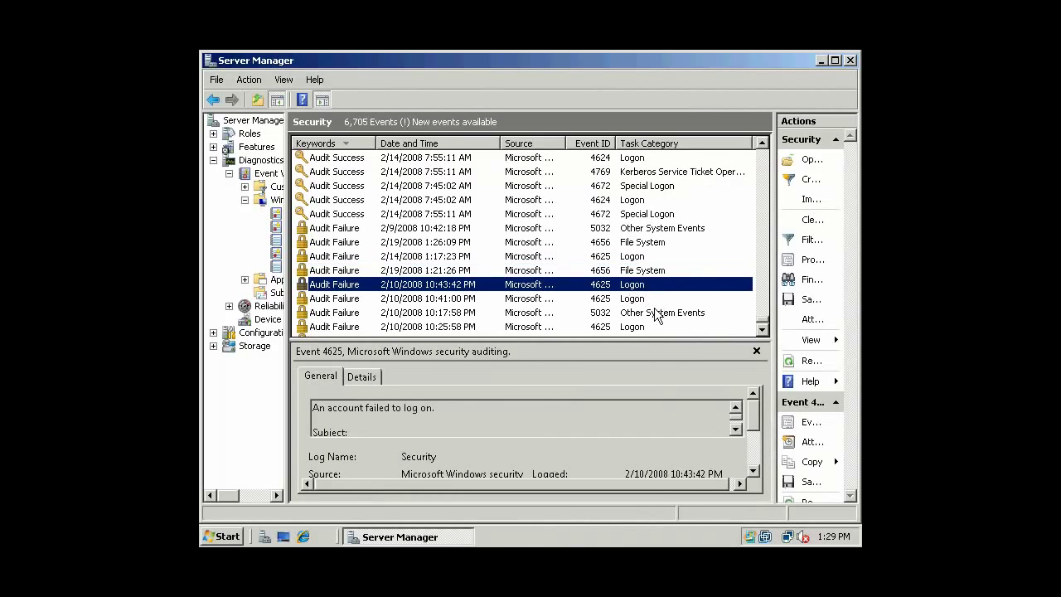
pyautogui.click(656, 312)
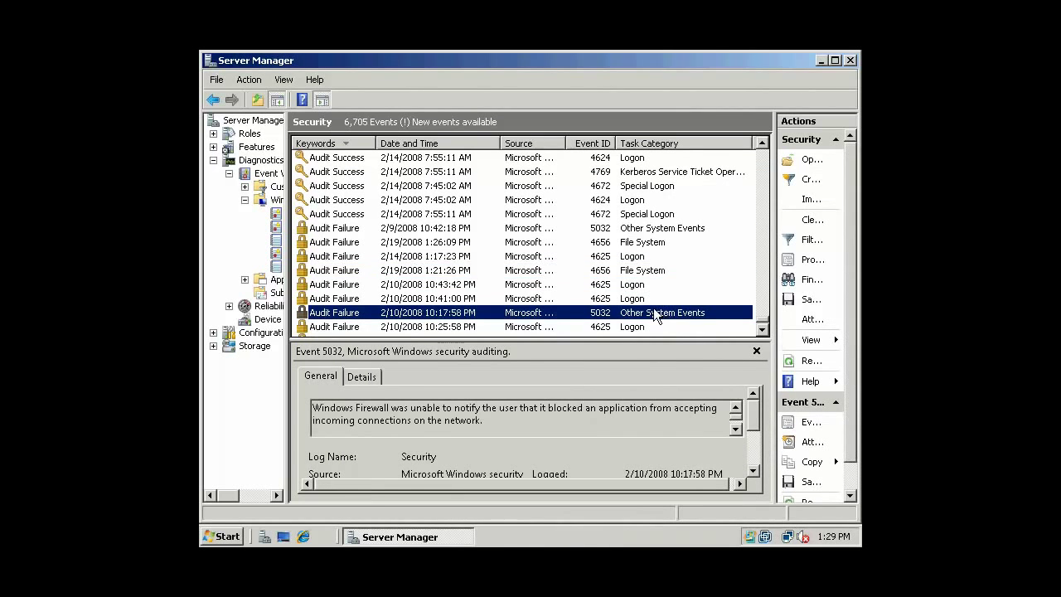
pyautogui.doubleClick(655, 312)
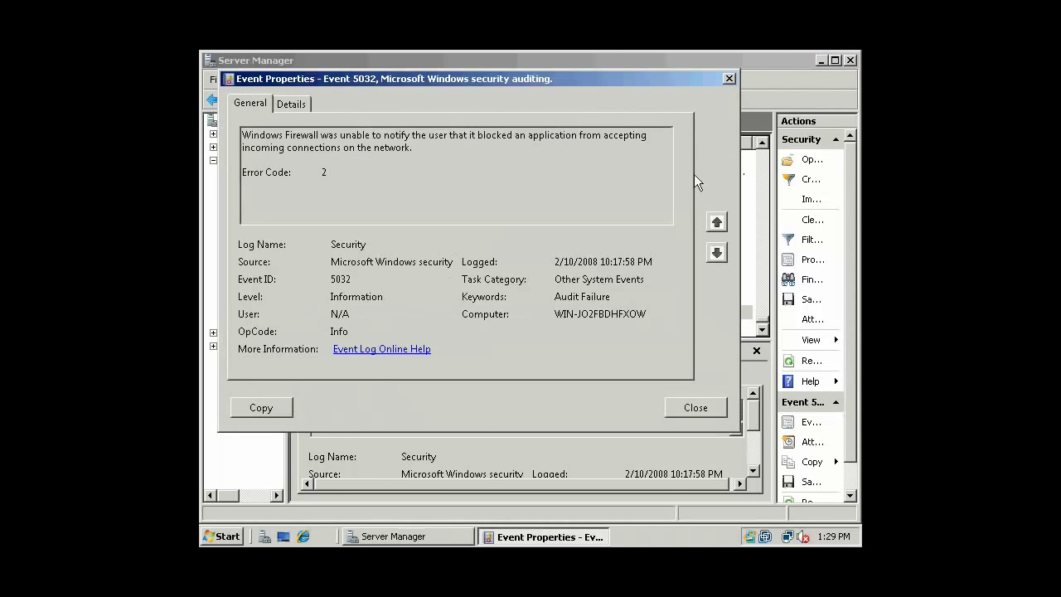
pyautogui.click(709, 406)
pyautogui.doubleClick(631, 324)
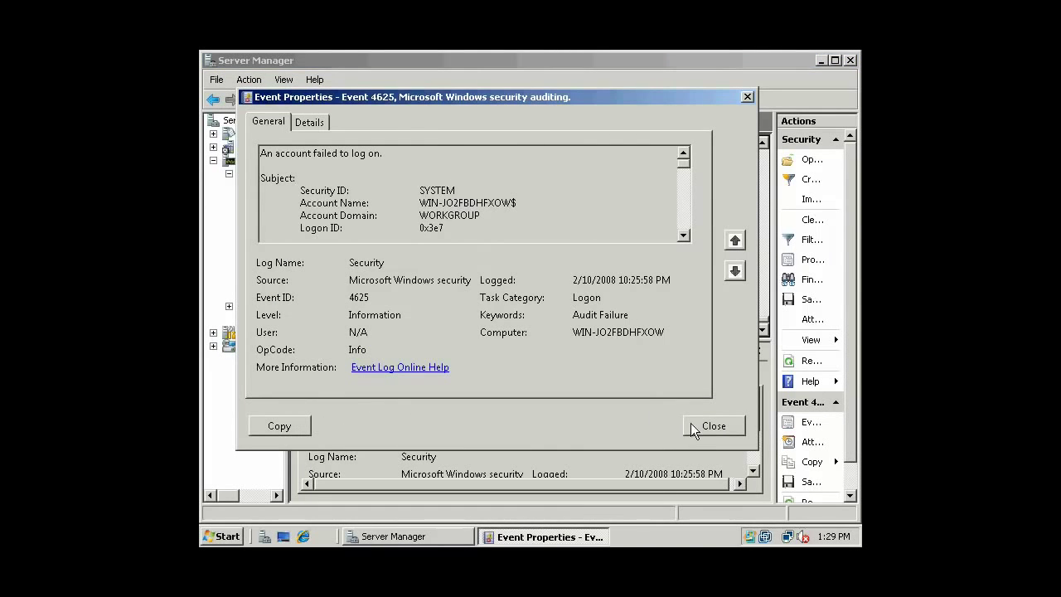
pyautogui.click(692, 426)
pyautogui.click(617, 284)
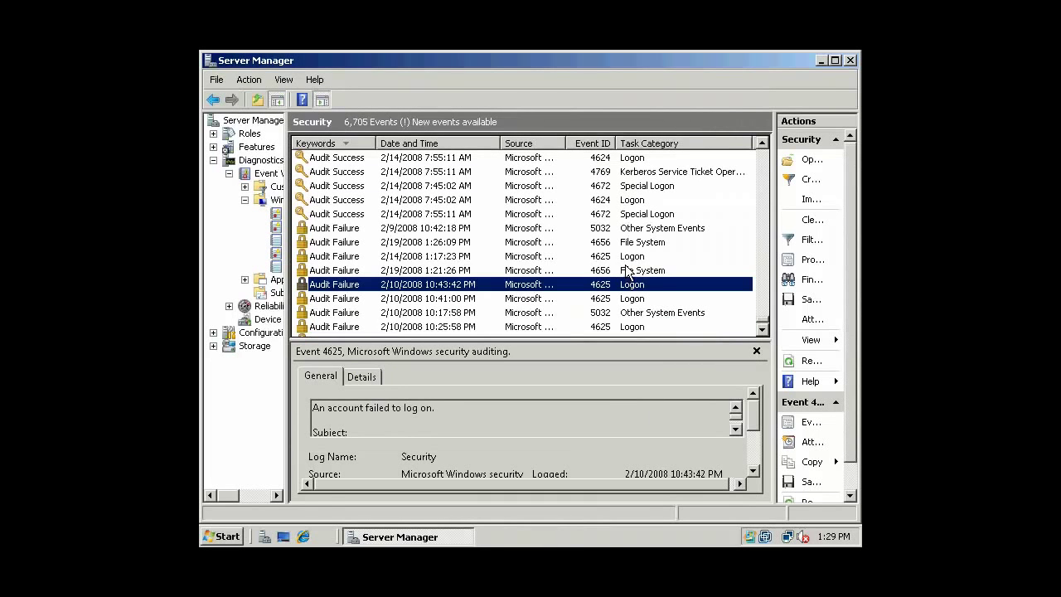
pyautogui.click(628, 270)
pyautogui.scroll(-2, 761, 330)
pyautogui.scroll(-5, 761, 331)
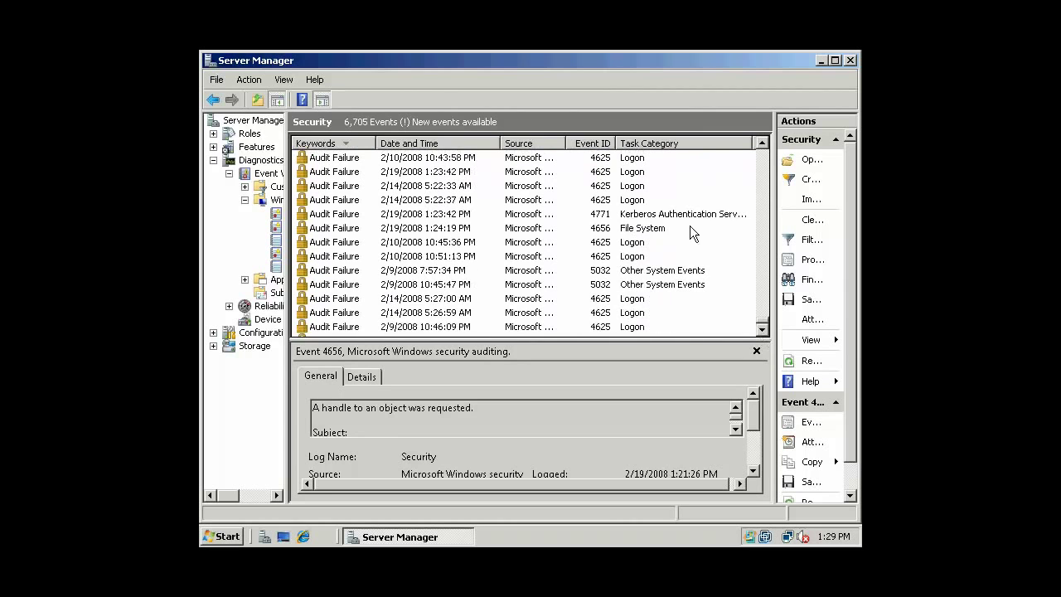
pyautogui.click(688, 214)
pyautogui.doubleClick(644, 229)
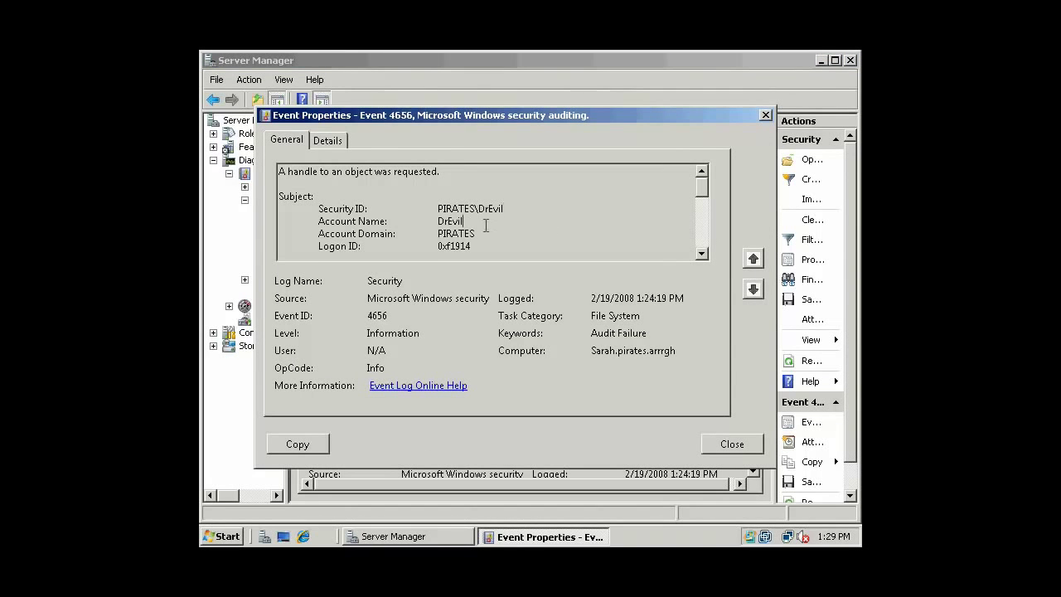
pyautogui.moveTo(463, 221); pyautogui.dragTo(504, 209)
pyautogui.click(465, 220)
pyautogui.moveTo(438, 221); pyautogui.dragTo(488, 223)
pyautogui.moveTo(591, 298); pyautogui.dragTo(657, 299)
pyautogui.click(686, 299)
pyautogui.moveTo(594, 352); pyautogui.dragTo(674, 355)
pyautogui.click(602, 353)
pyautogui.scroll(-3, 700, 254)
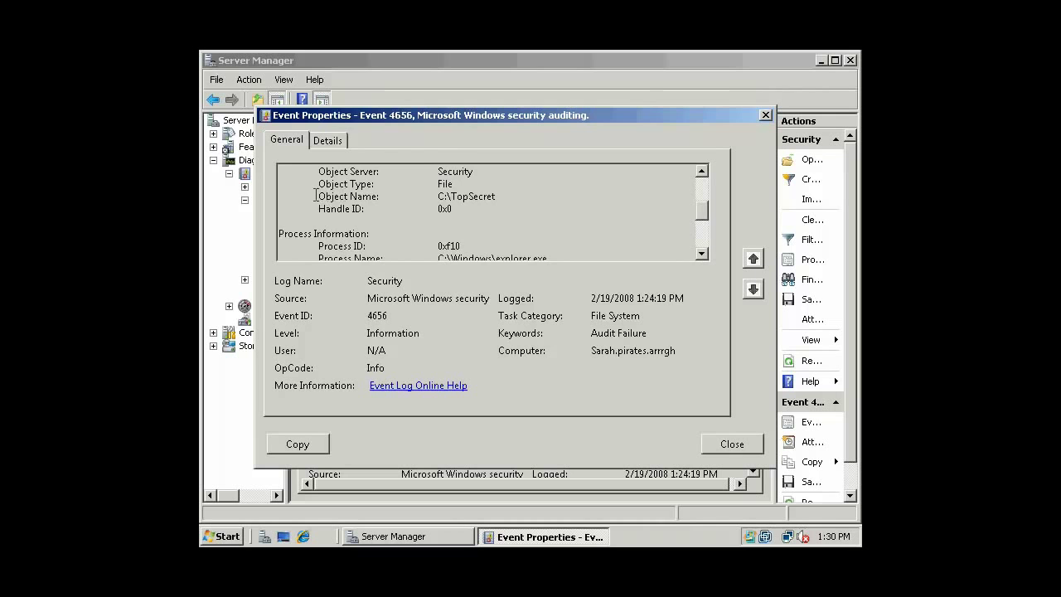
pyautogui.moveTo(316, 195); pyautogui.dragTo(510, 199)
pyautogui.scroll(-1, 558, 214)
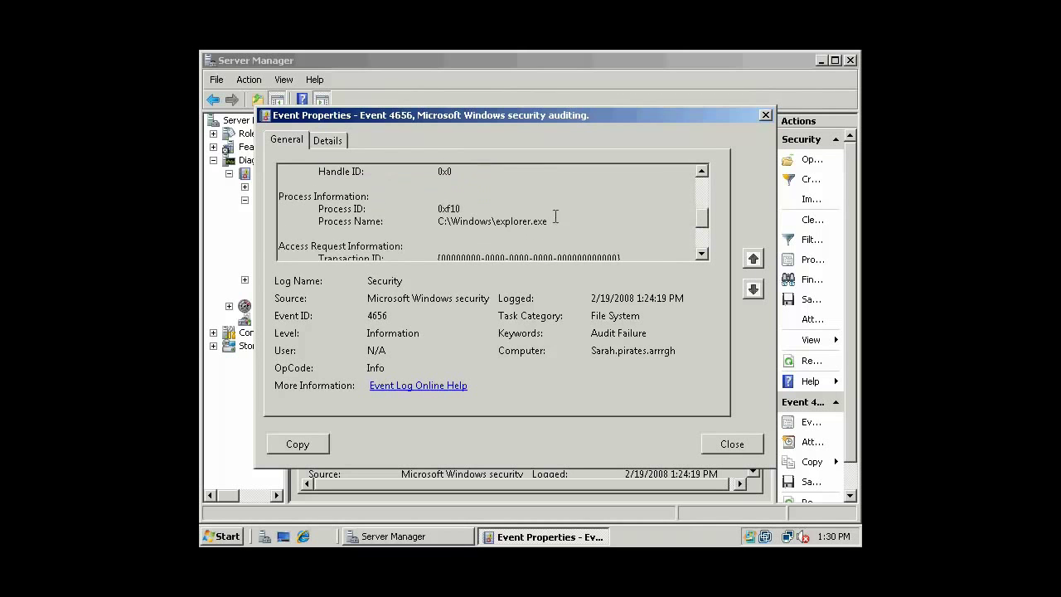
pyautogui.moveTo(561, 221); pyautogui.dragTo(274, 221)
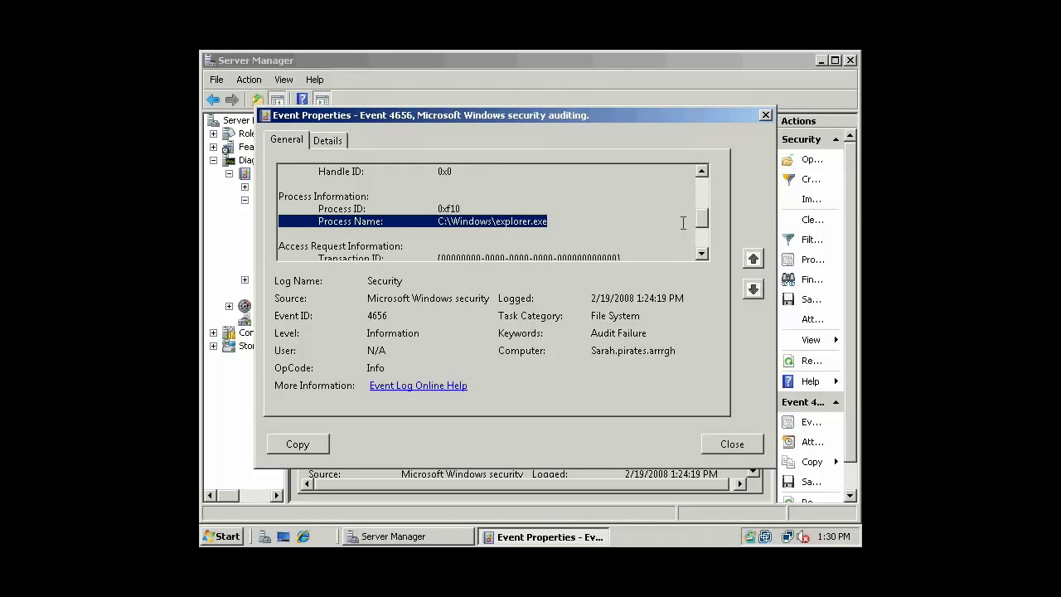
pyautogui.moveTo(704, 216); pyautogui.dragTo(702, 184)
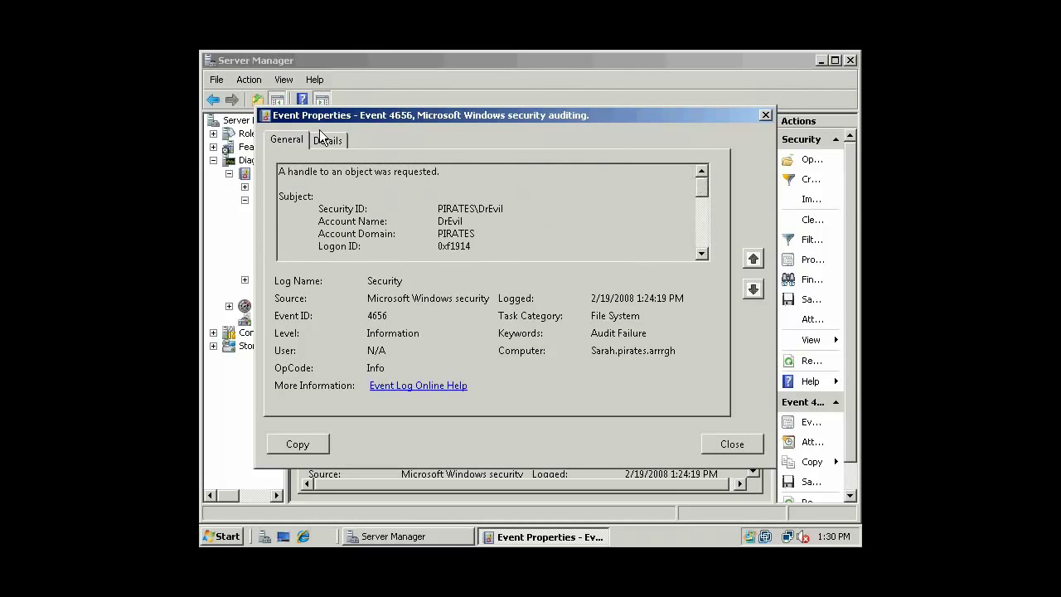
pyautogui.click(324, 140)
pyautogui.moveTo(713, 220); pyautogui.dragTo(712, 278)
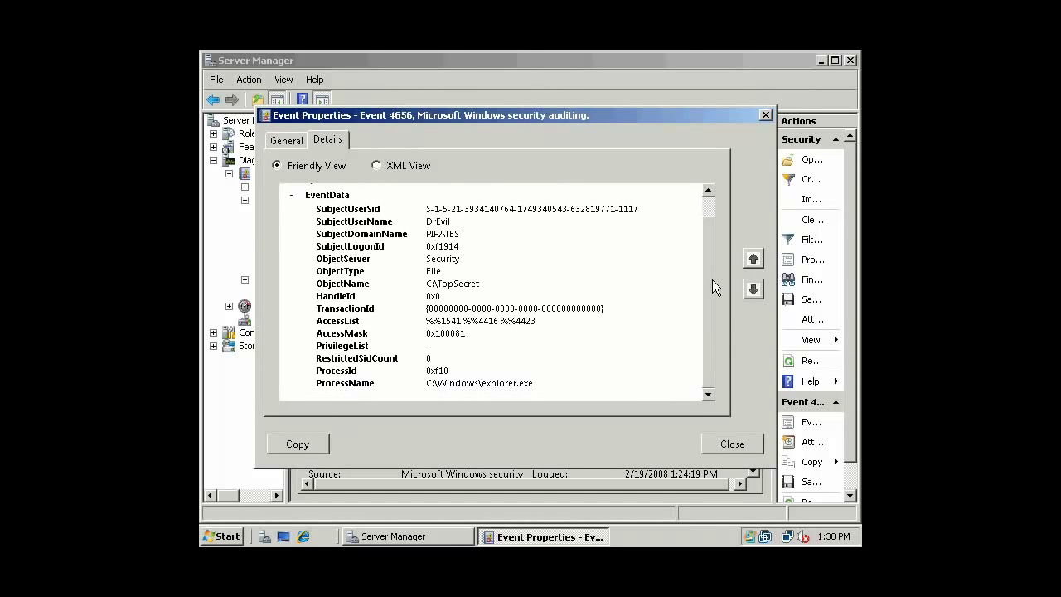
pyautogui.moveTo(426, 222); pyautogui.dragTo(567, 375)
pyautogui.click(580, 241)
pyautogui.moveTo(429, 209); pyautogui.dragTo(652, 211)
pyautogui.click(641, 214)
pyautogui.moveTo(428, 212); pyautogui.dragTo(709, 272)
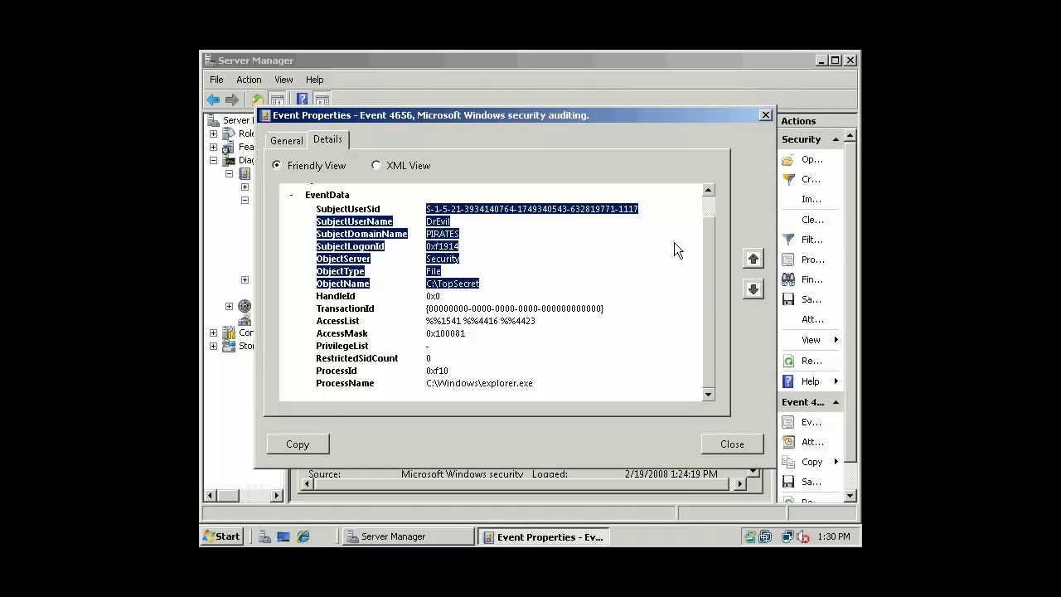
pyautogui.click(743, 447)
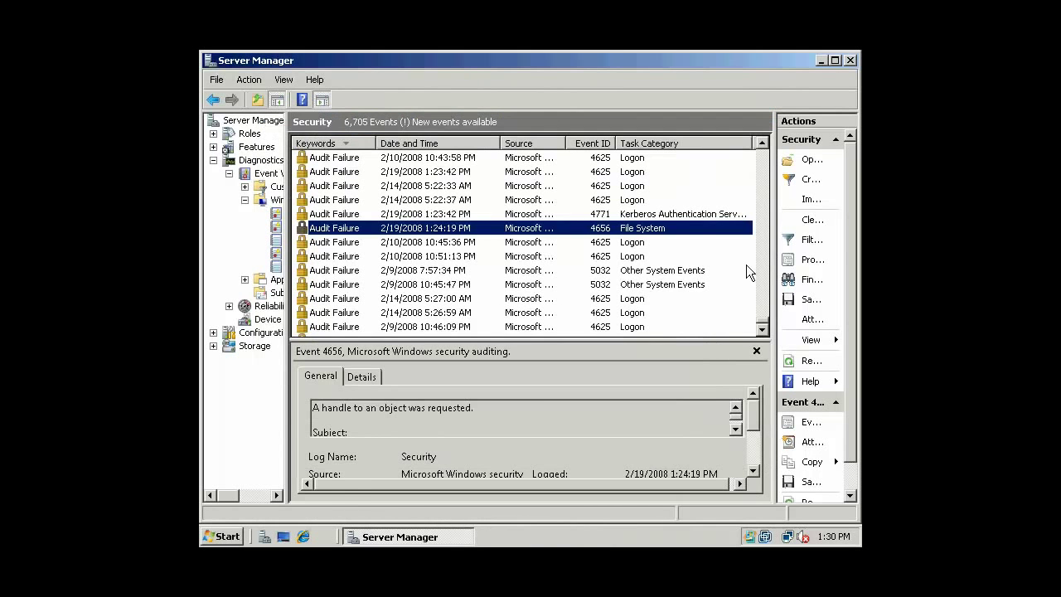
# Preview the 10:45:47 PM and 7:57:34 PM 5032 firewall events, then close Server Manager.
pyautogui.click(661, 284)
pyautogui.click(659, 269)
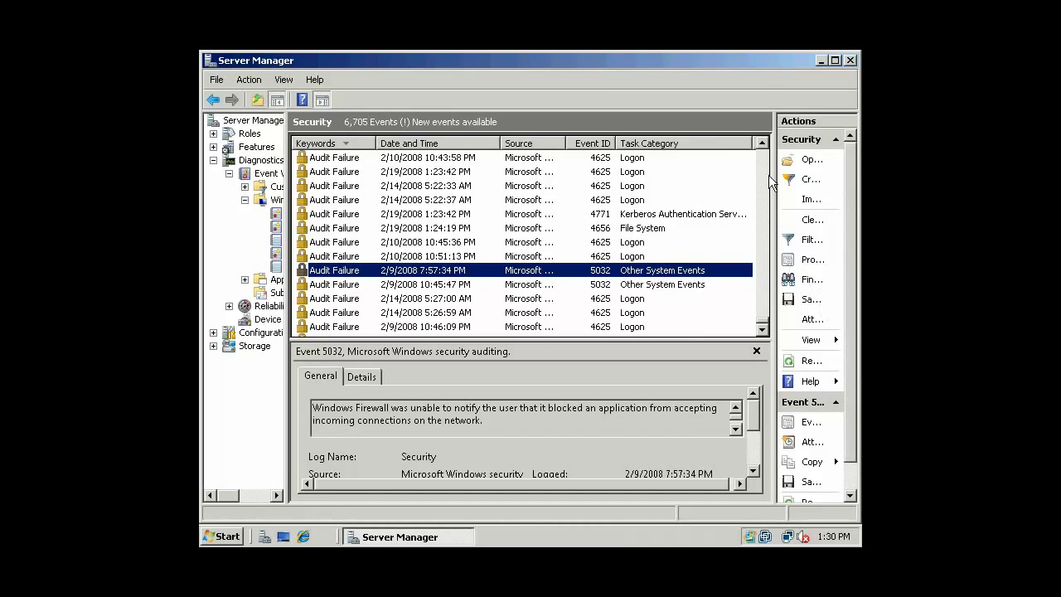
pyautogui.click(850, 60)
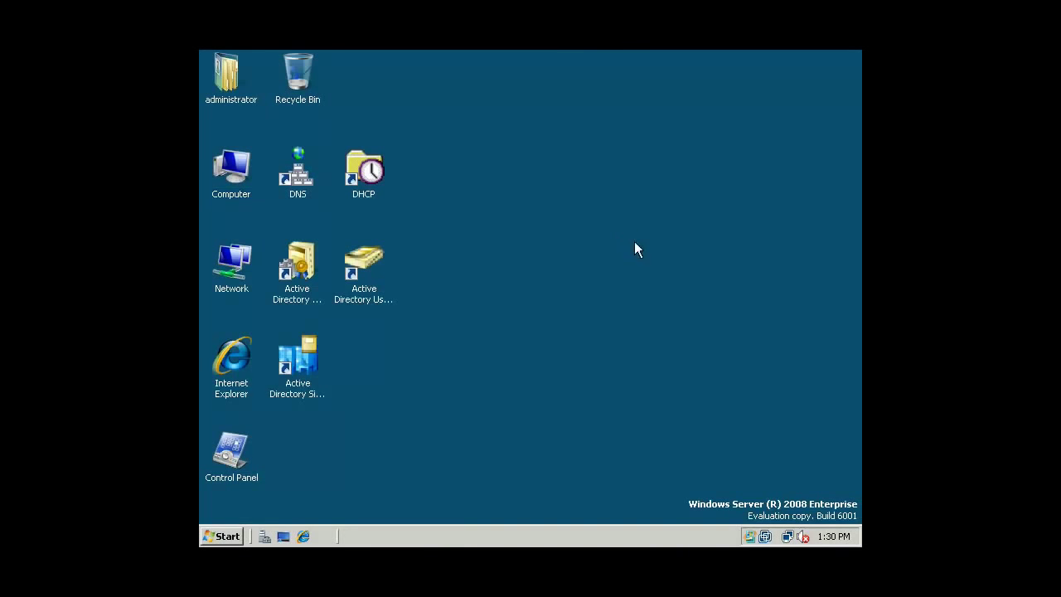
pyautogui.click(221, 534)
pyautogui.click(511, 370)
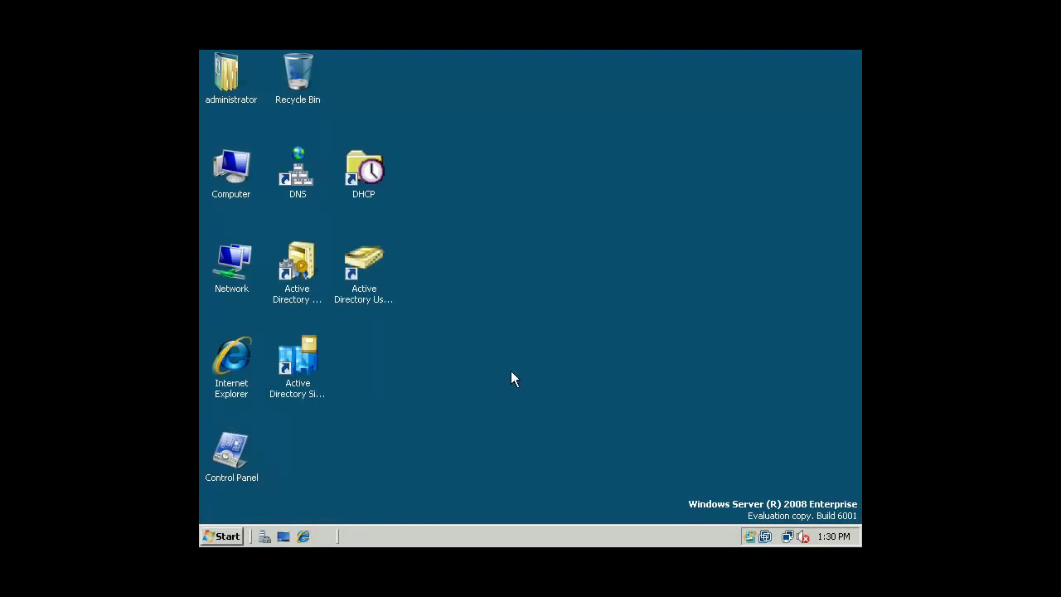